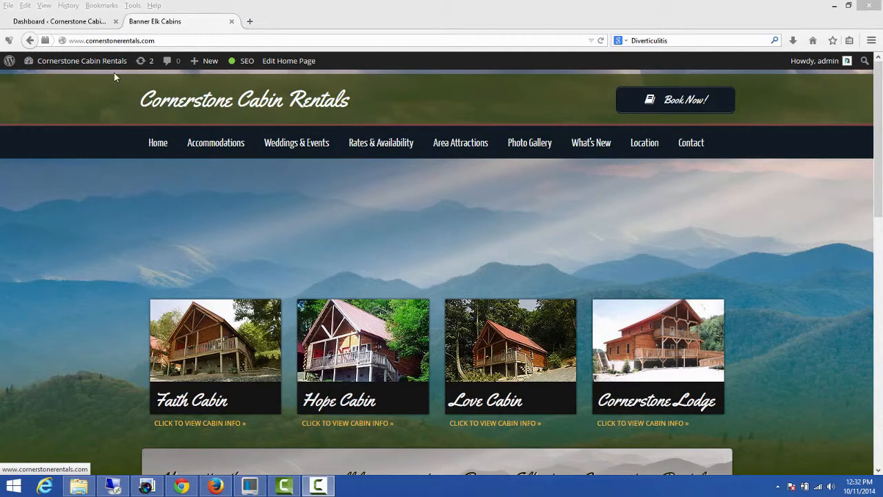
# Step: Look over the public home page of the cabin rental site and open the Faith Cabin accommodation page
pyautogui.moveTo(197, 132)
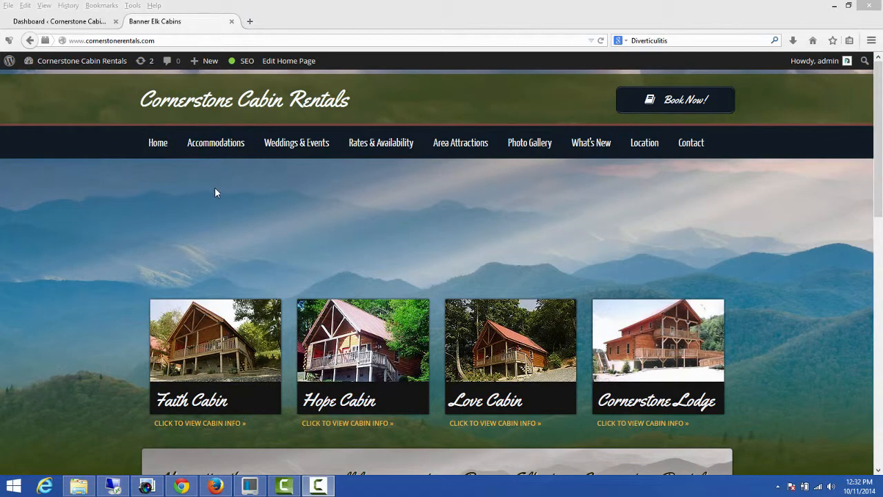
pyautogui.scroll(-5, 852, 85)
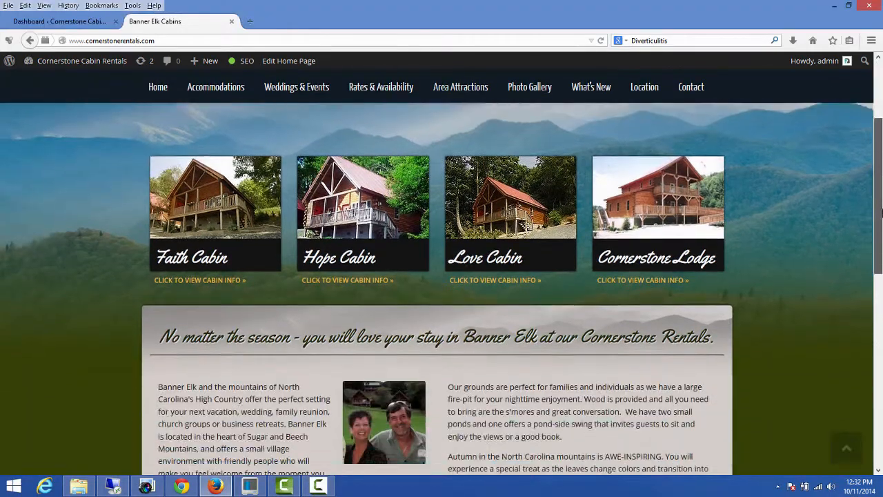
pyautogui.scroll(5, 879, 123)
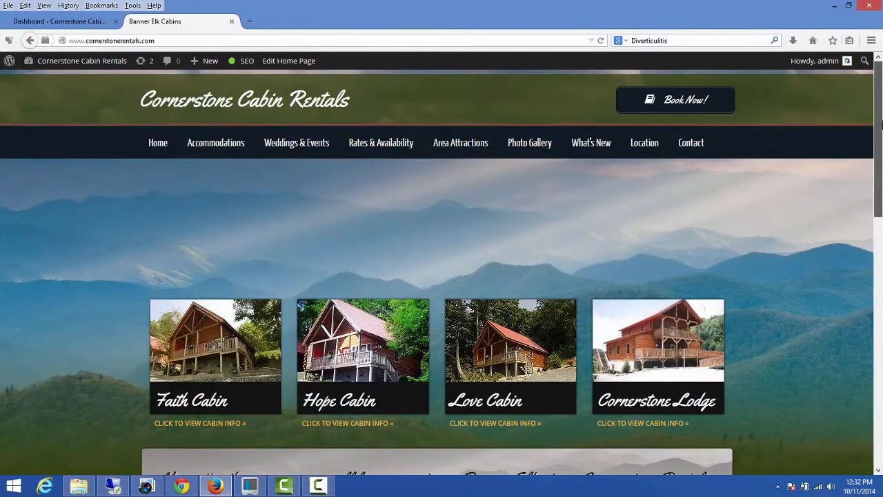
pyautogui.scroll(-5, 881, 129)
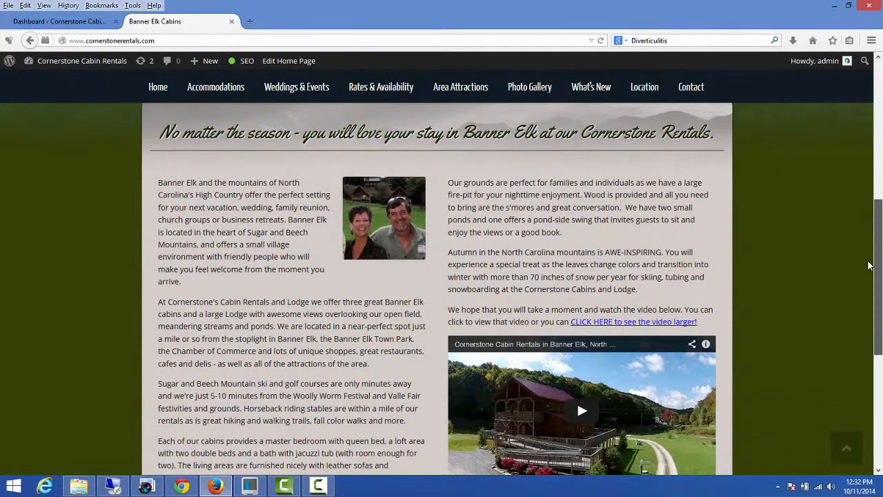
pyautogui.scroll(5, 672, 143)
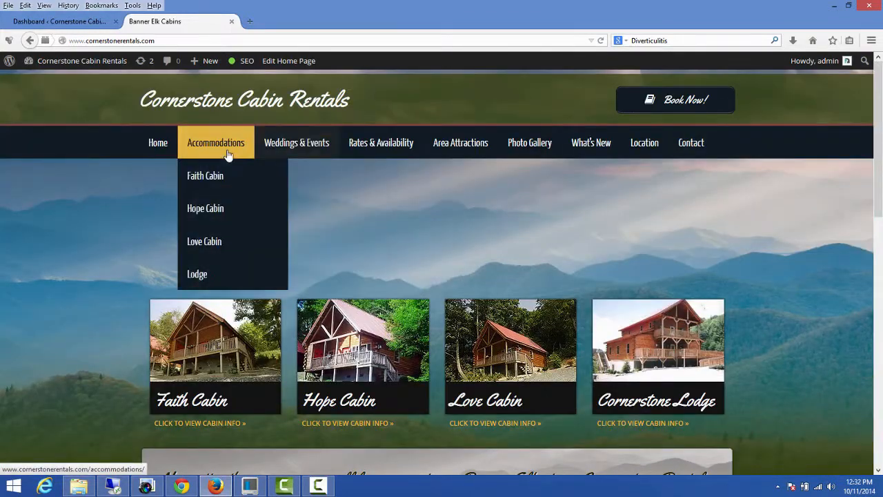
pyautogui.click(216, 177)
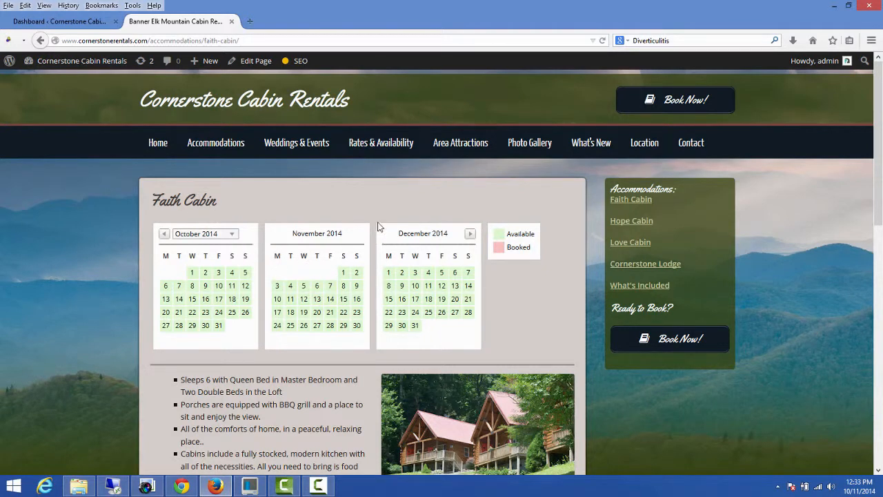
# Step: Return to the site's home page and examine the introductory text beside the owners' photo
pyautogui.click(157, 143)
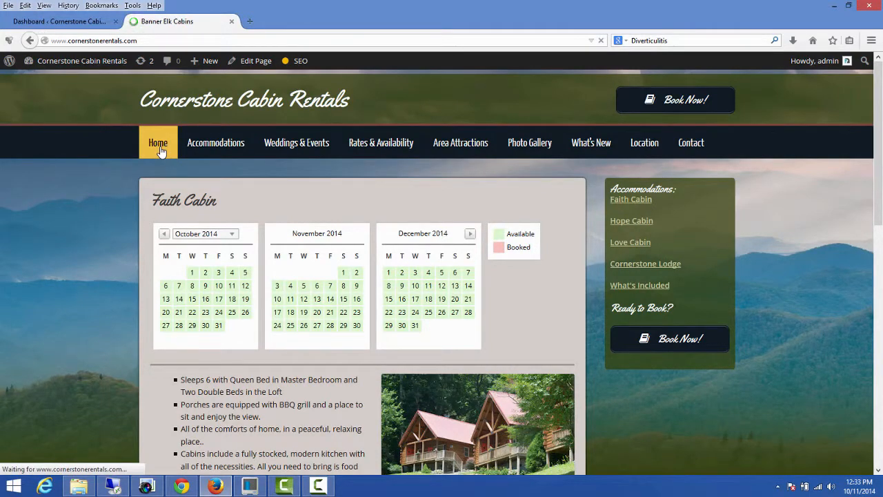
pyautogui.scroll(-5, 492, 264)
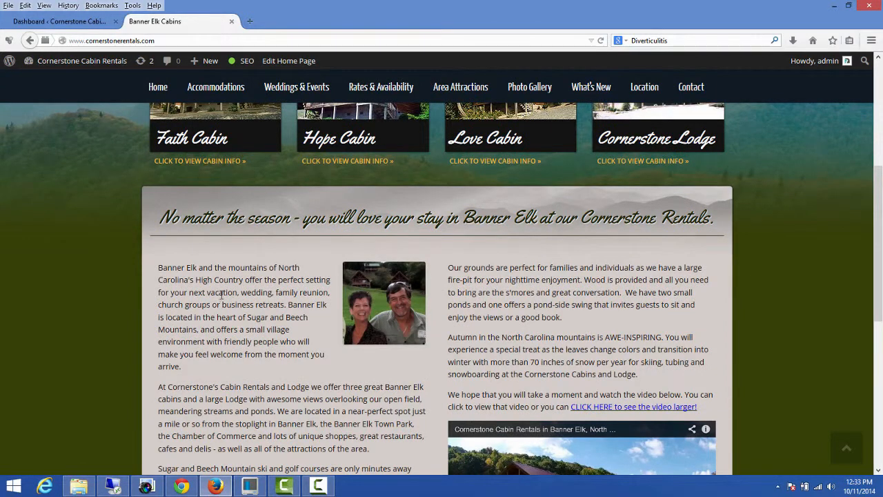
pyautogui.moveTo(203, 279); pyautogui.dragTo(257, 329)
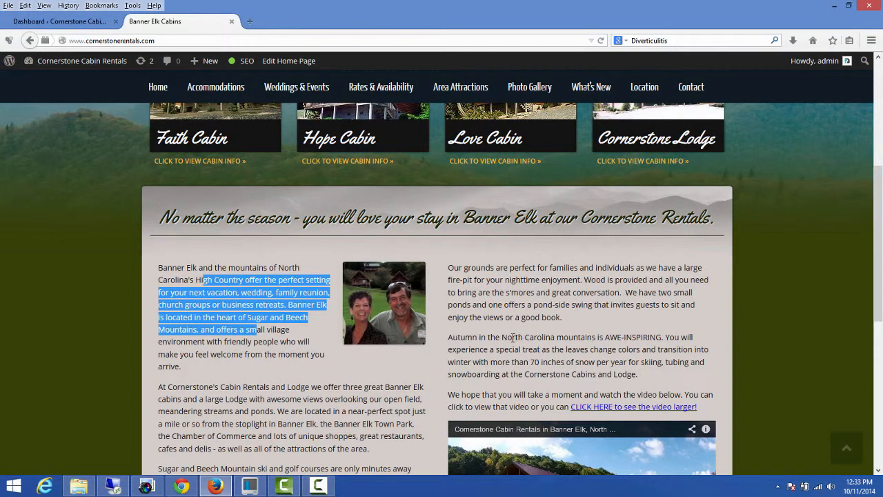
pyautogui.click(181, 357)
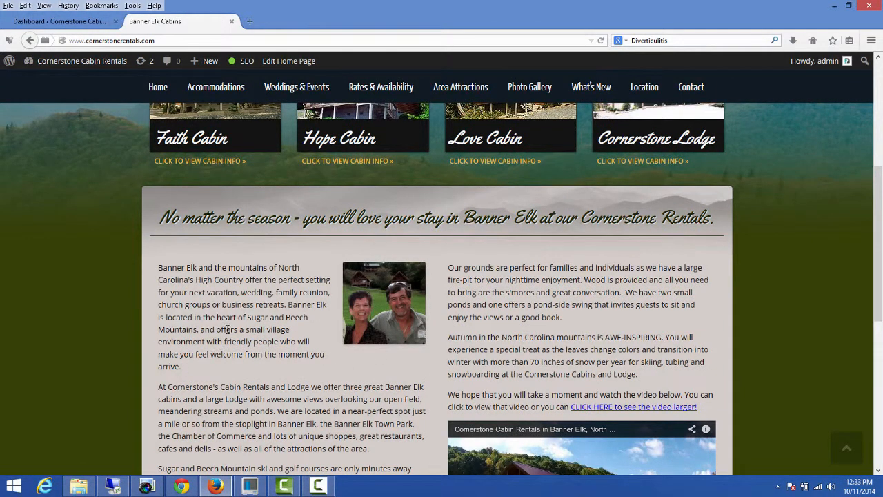
pyautogui.scroll(1, 235, 329)
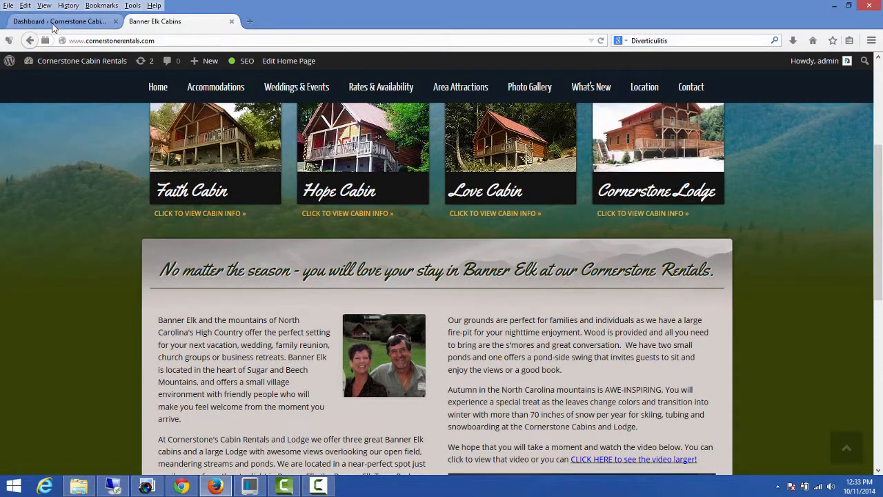
# Step: Switch to the WordPress dashboard and highlight the site's wp-admin address
pyautogui.click(53, 25)
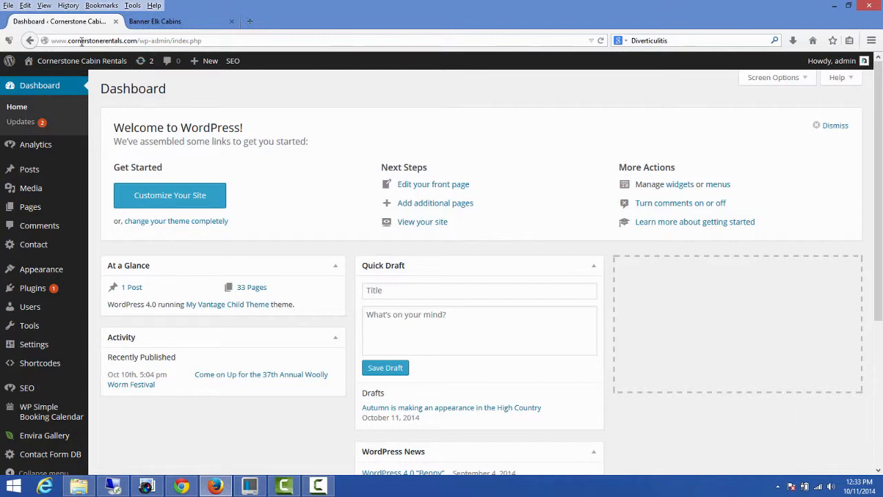
pyautogui.moveTo(53, 43); pyautogui.dragTo(138, 62)
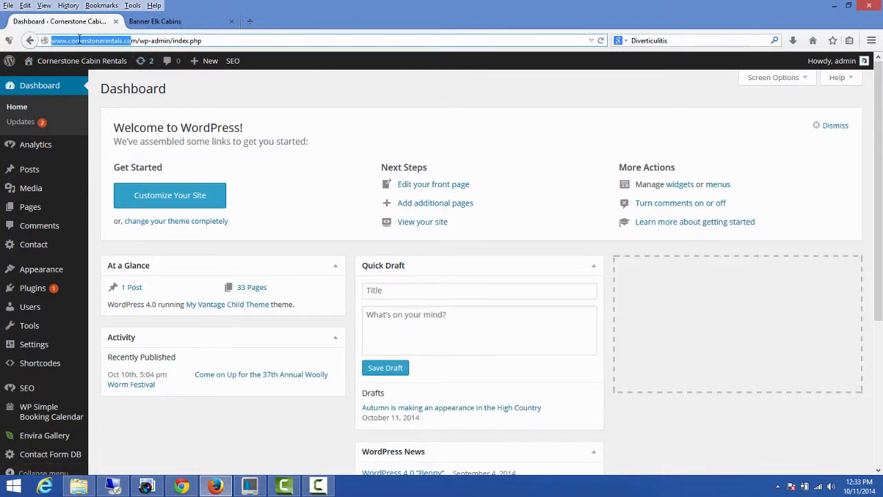
pyautogui.click(126, 40)
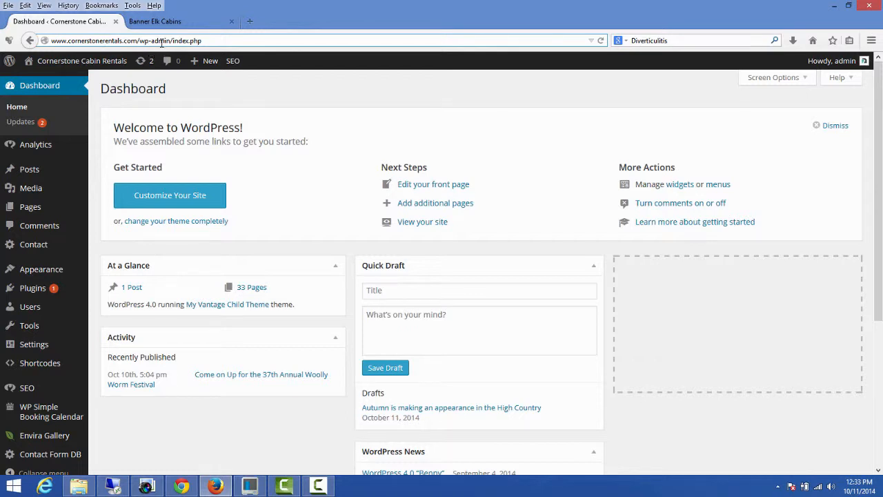
pyautogui.moveTo(170, 41); pyautogui.dragTo(50, 41)
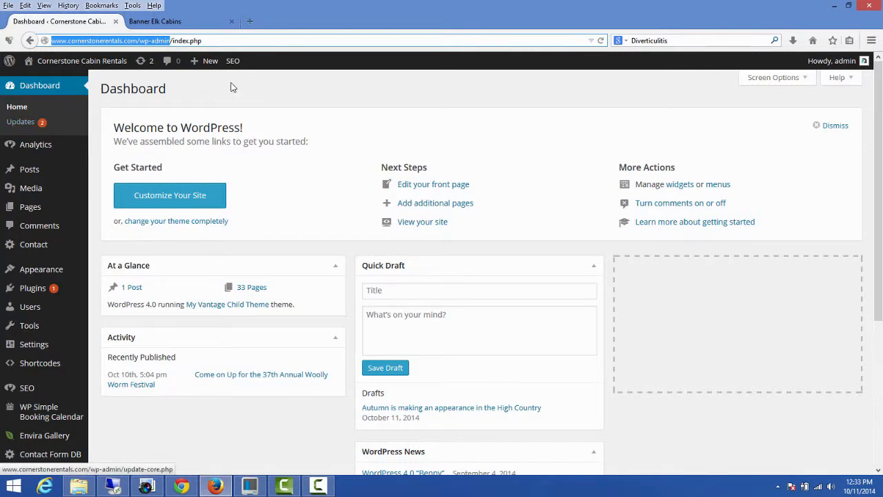
pyautogui.click(318, 82)
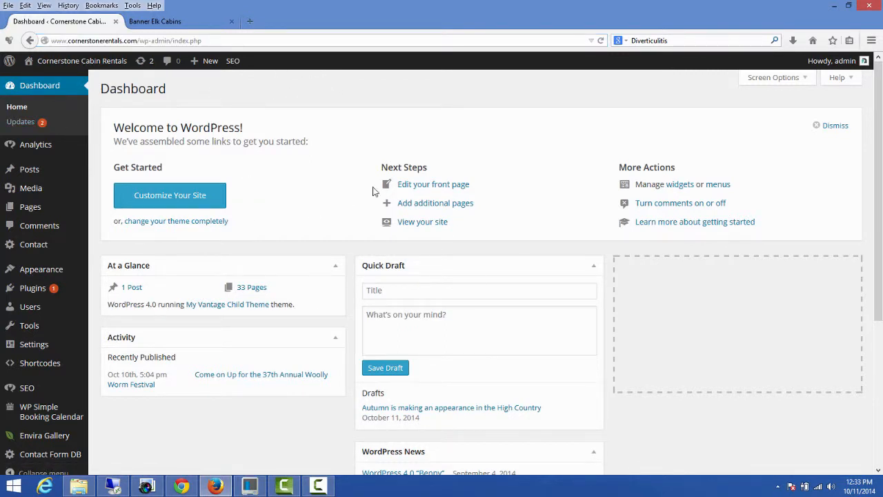
pyautogui.moveTo(174, 94); pyautogui.dragTo(222, 104)
pyautogui.click(158, 93)
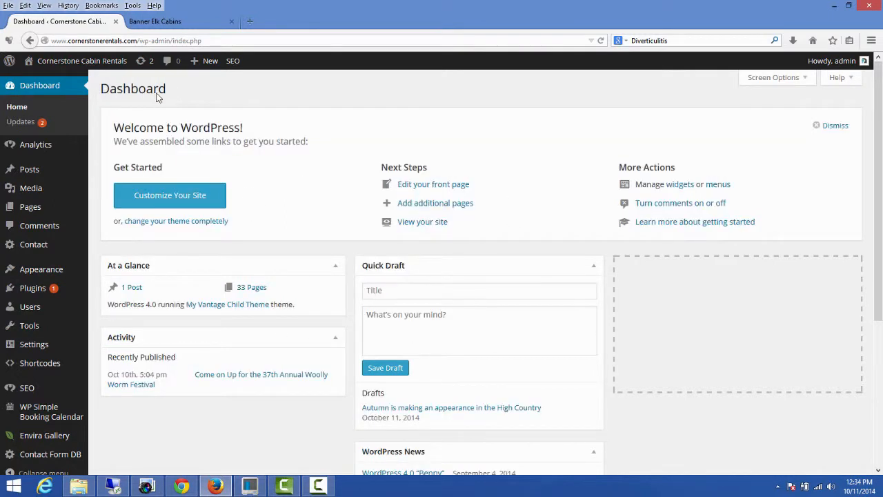
pyautogui.click(37, 142)
pyautogui.moveTo(54, 294)
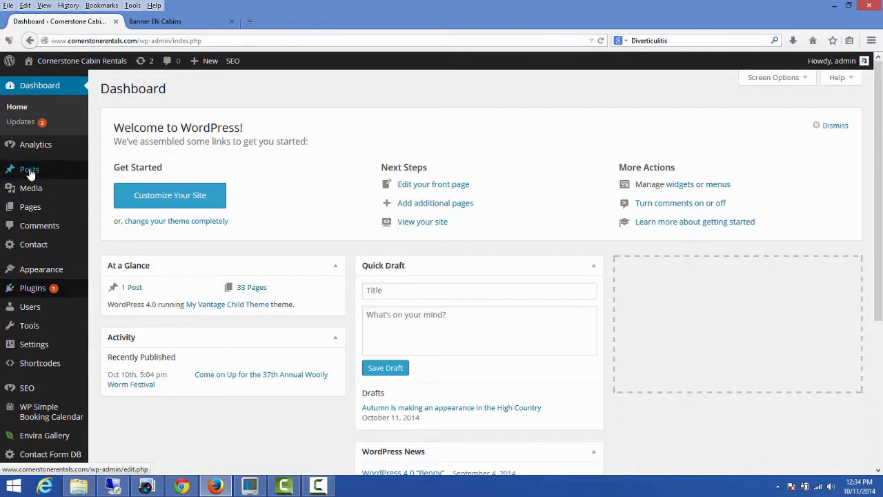
pyautogui.moveTo(48, 141)
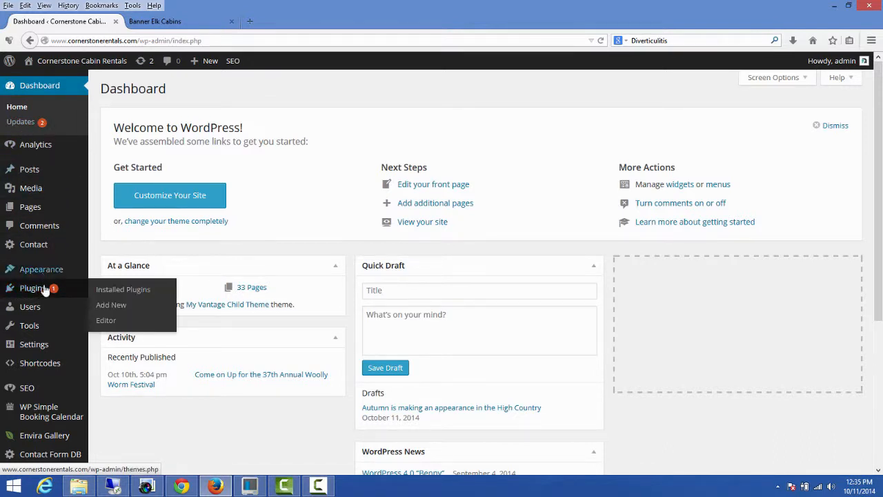
pyautogui.moveTo(38, 369)
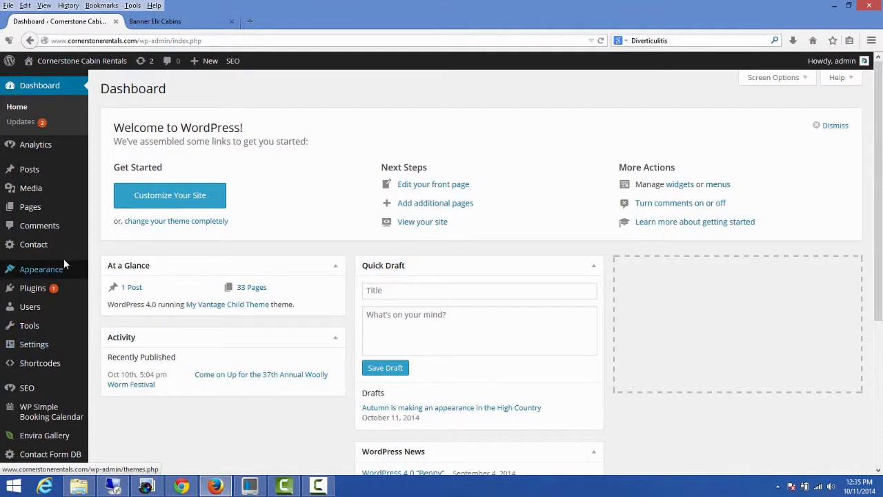
# Step: Open the My Vantage Child Theme stylesheet in the theme code editor to view it
pyautogui.moveTo(45, 274)
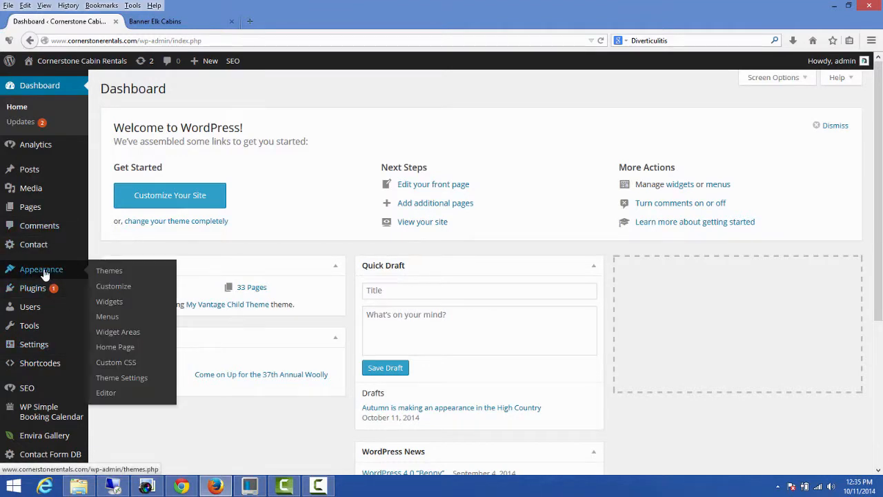
pyautogui.click(104, 394)
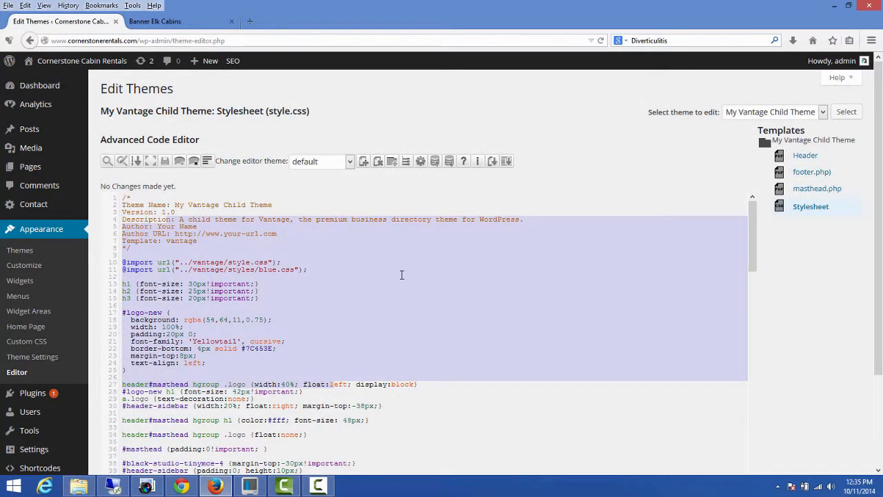
pyautogui.click(219, 209)
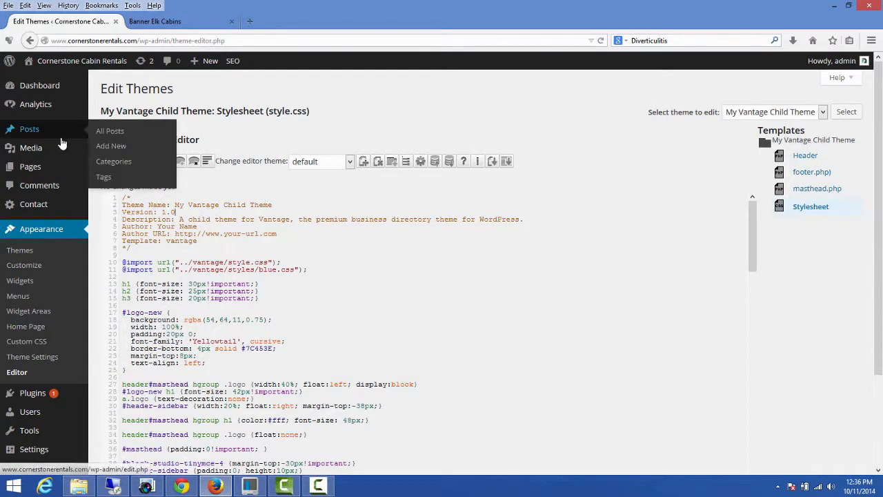
# Step: Open the list of all pages in WordPress and check the first introductory paragraph on the live home page
pyautogui.click(38, 168)
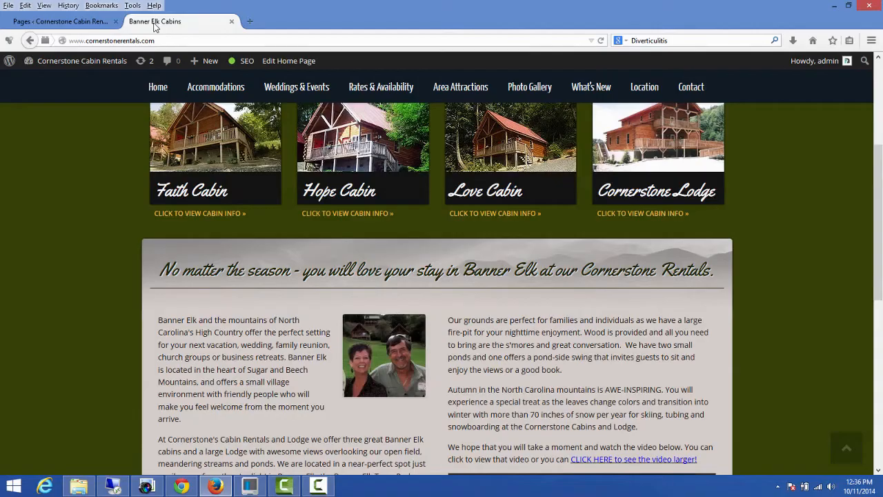
pyautogui.hotkey('ctrl', 'Tab')
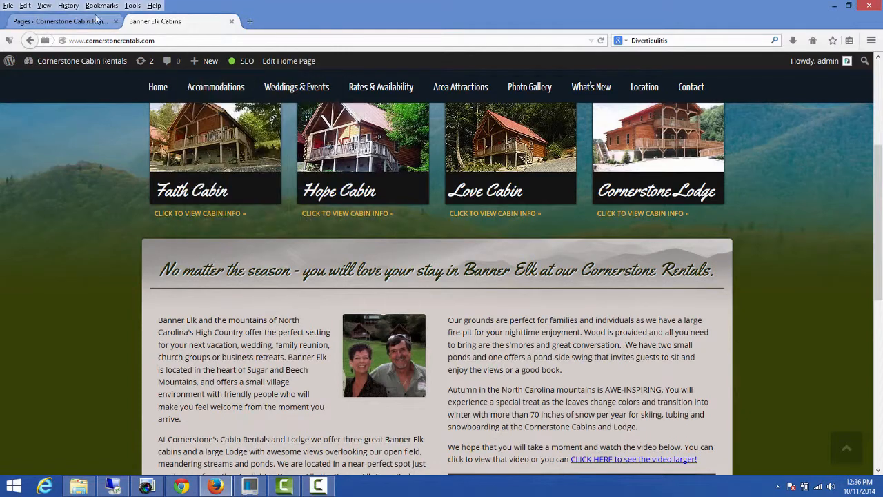
pyautogui.moveTo(174, 319); pyautogui.dragTo(315, 406)
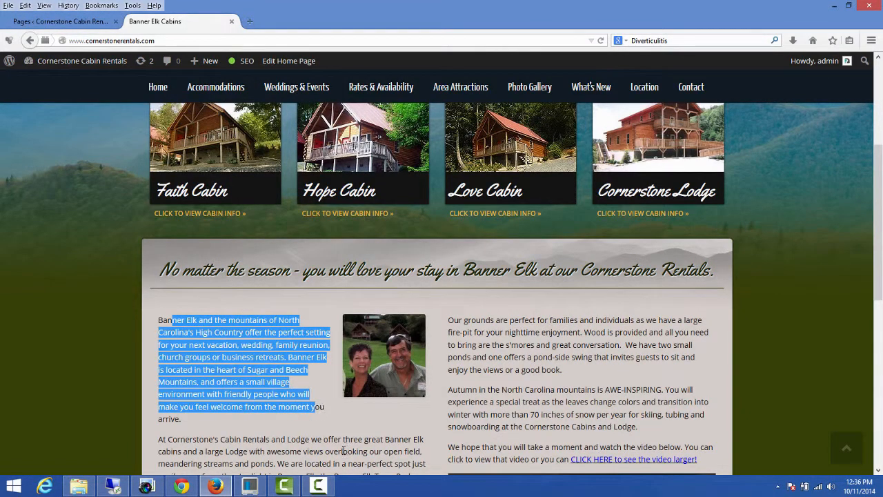
pyautogui.click(56, 22)
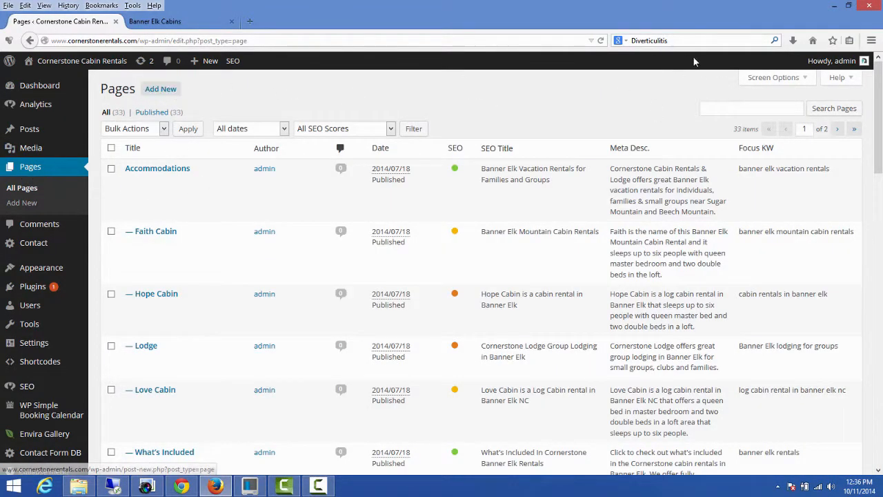
# Step: Search the pages for "home" and open the Home page for editing
pyautogui.click(745, 110)
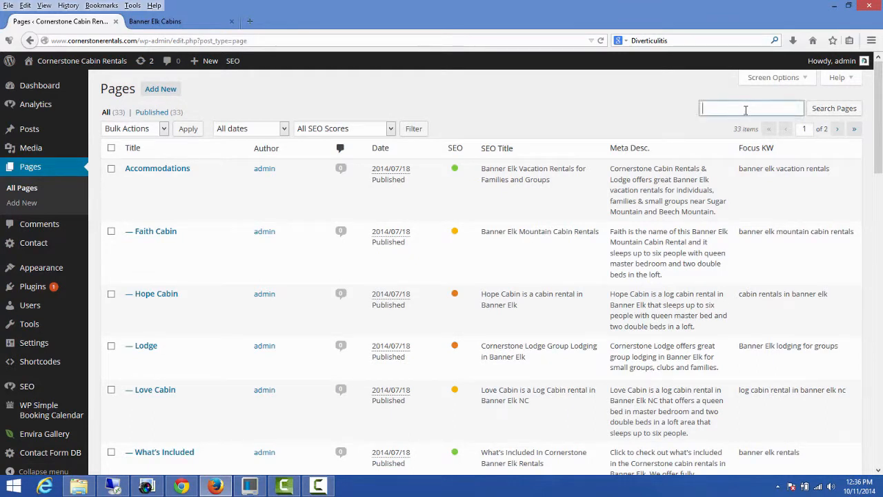
pyautogui.write('home')
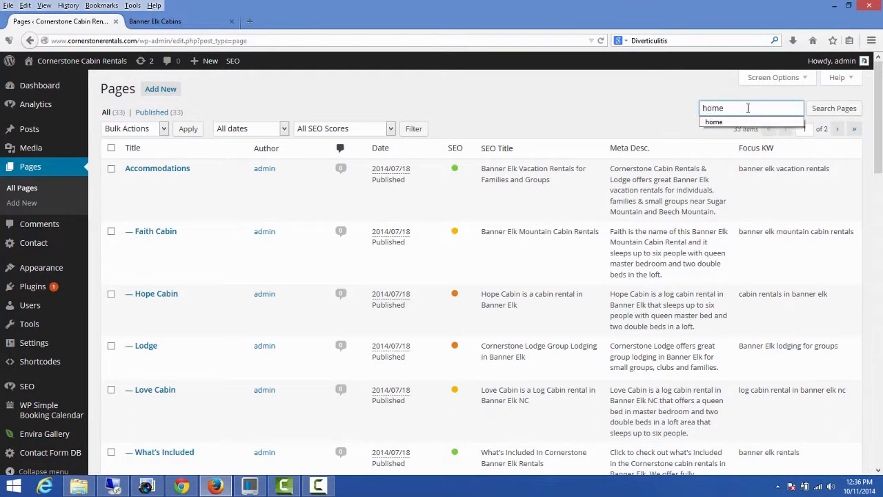
pyautogui.click(834, 109)
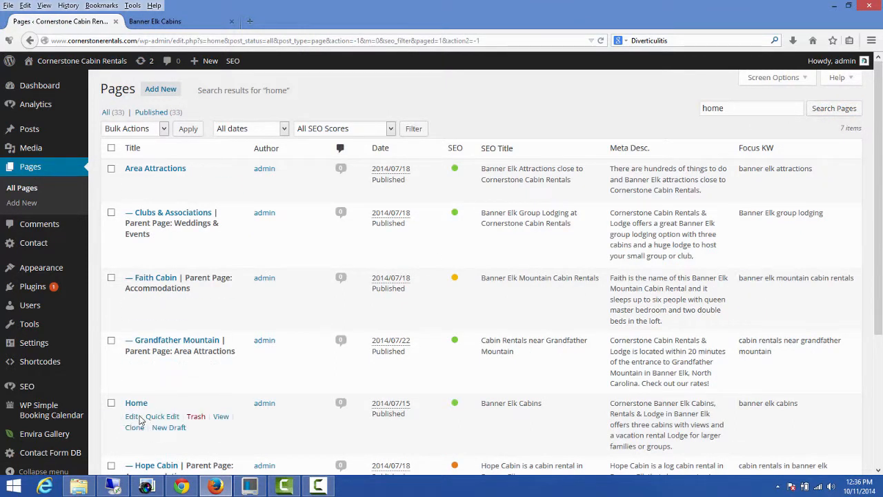
pyautogui.click(132, 417)
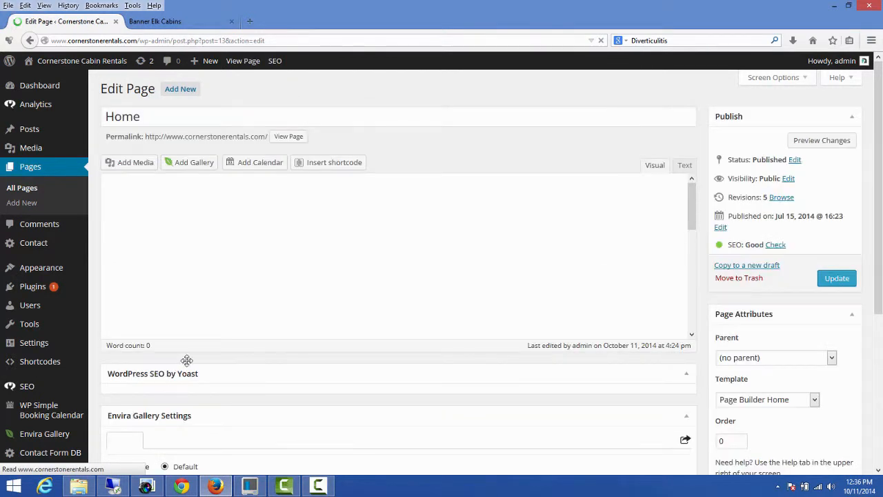
# Step: Look at the four cabin tiles on the live home page and return to the Home page editor
pyautogui.click(159, 21)
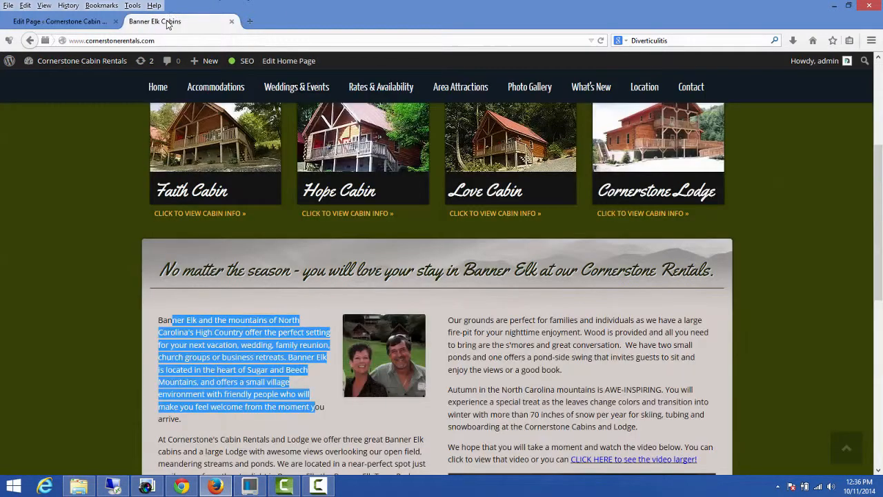
pyautogui.scroll(2, 455, 249)
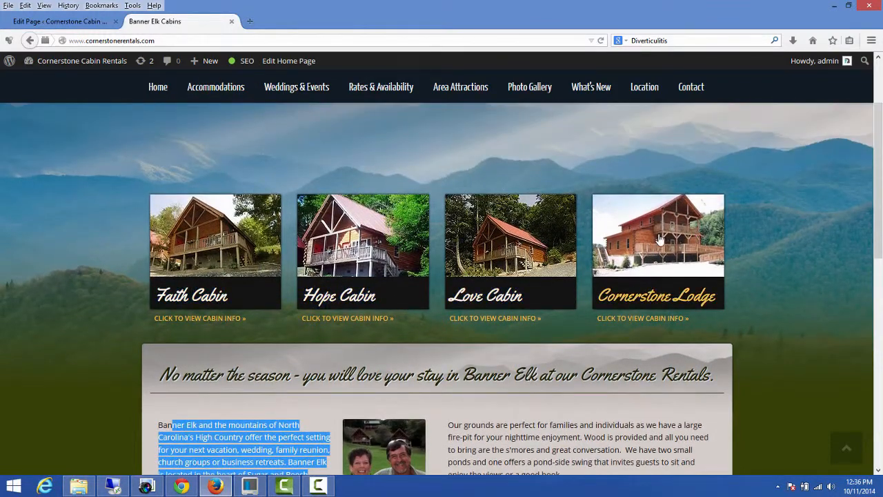
pyautogui.click(54, 229)
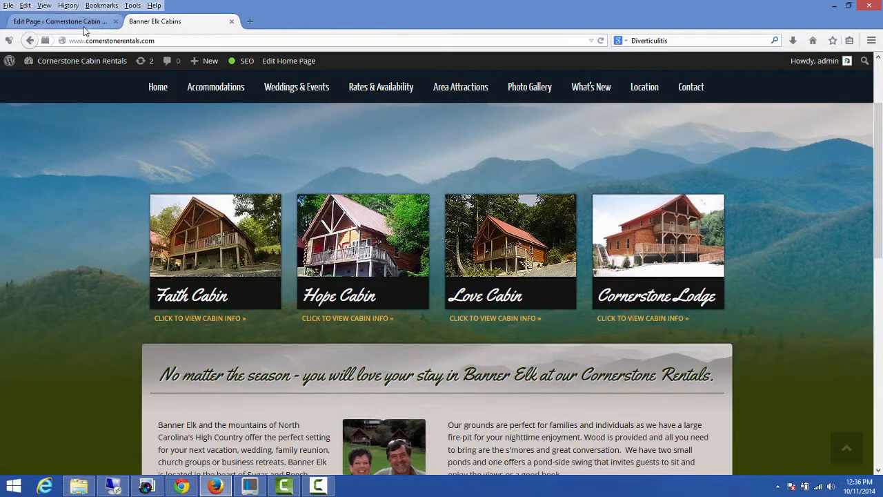
pyautogui.click(103, 21)
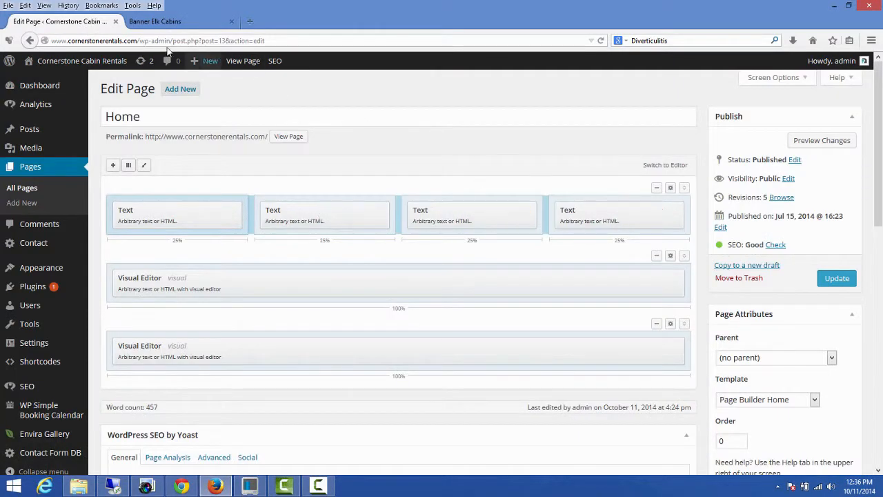
# Step: Check the heading beneath the cabin tiles on the live home page and return to the Home page editor
pyautogui.click(158, 22)
pyautogui.scroll(-3, 366, 340)
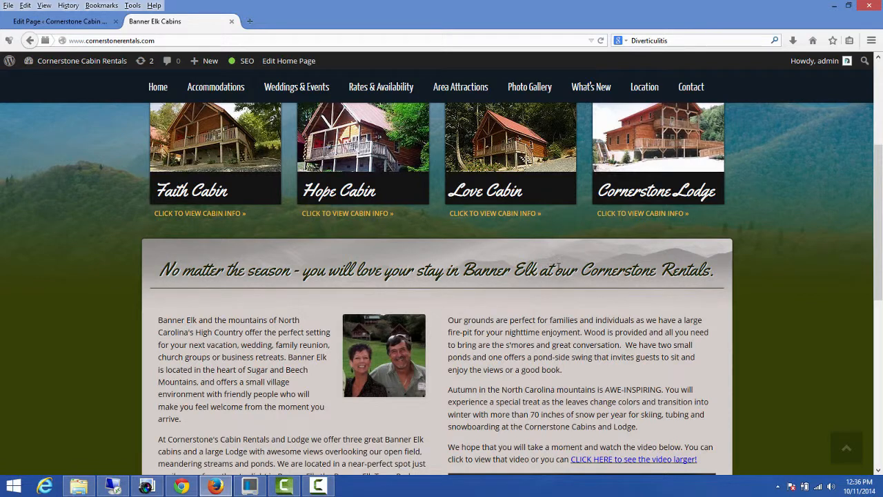
pyautogui.click(62, 21)
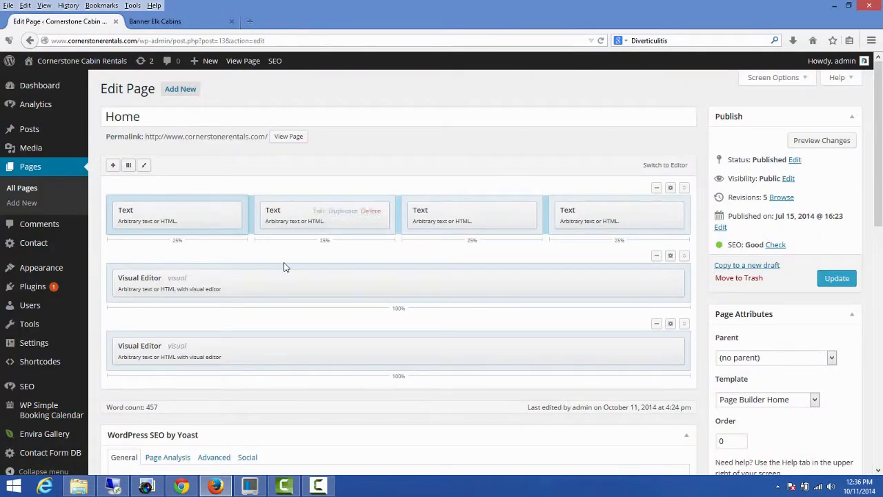
# Step: Open the first Visual Editor widget and replace "No matter the season" in the heading with "Fall is in the air"
pyautogui.click(614, 279)
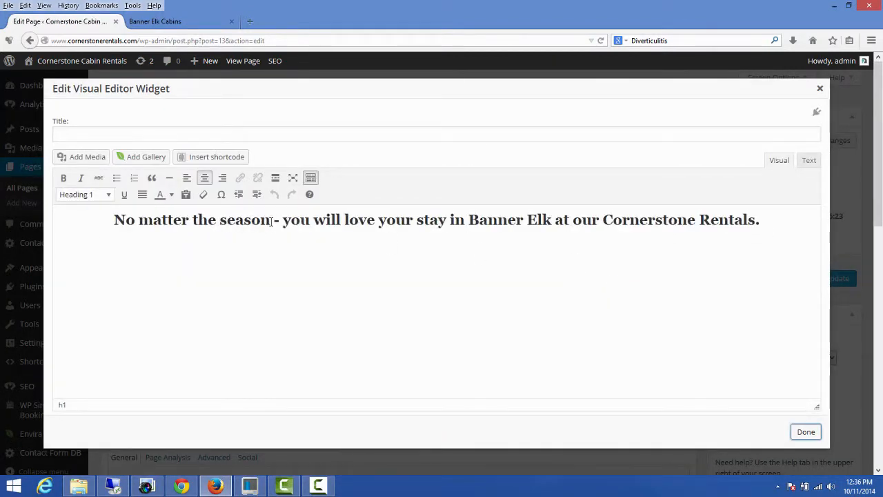
pyautogui.moveTo(272, 221); pyautogui.dragTo(111, 219)
pyautogui.write('Fall is')
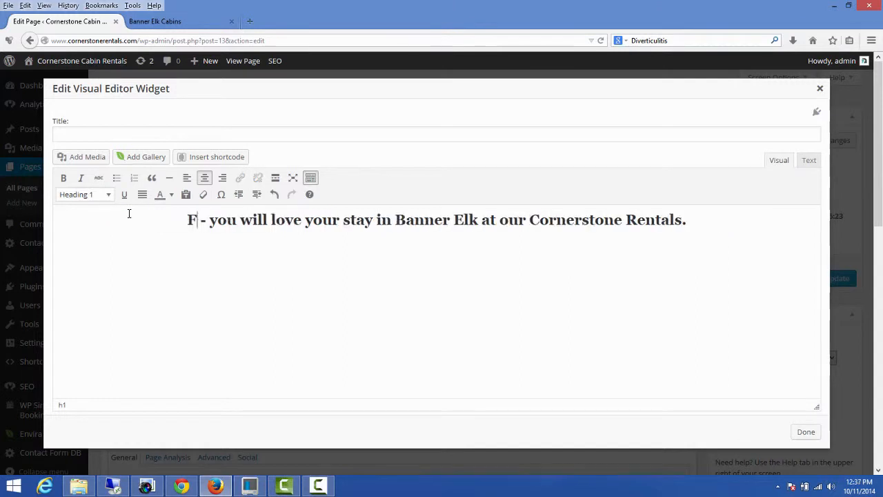
pyautogui.write(' in the A')
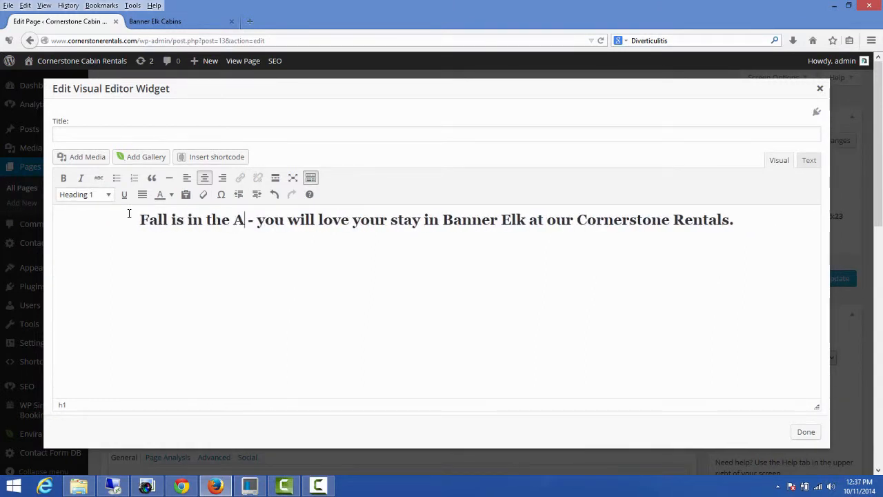
pyautogui.press('BackSpace')
pyautogui.write('air')
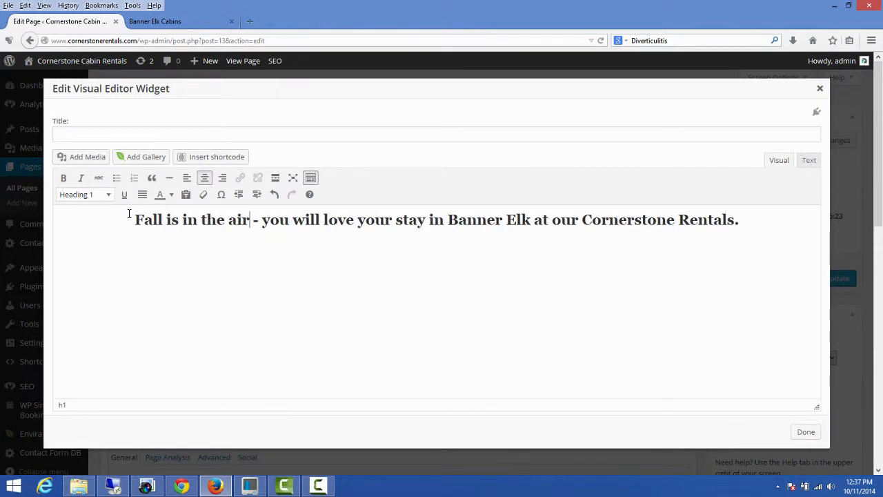
# Step: Replace the heading's opening words with "Autumn is here" and finish editing the widget
pyautogui.press('BackSpace')
pyautogui.press('BackSpace')
pyautogui.press('BackSpace')
pyautogui.press('BackSpace')
pyautogui.press('BackSpace')
pyautogui.press('BackSpace')
pyautogui.press('BackSpace')
pyautogui.press('BackSpace')
pyautogui.press('BackSpace')
pyautogui.press('BackSpace')
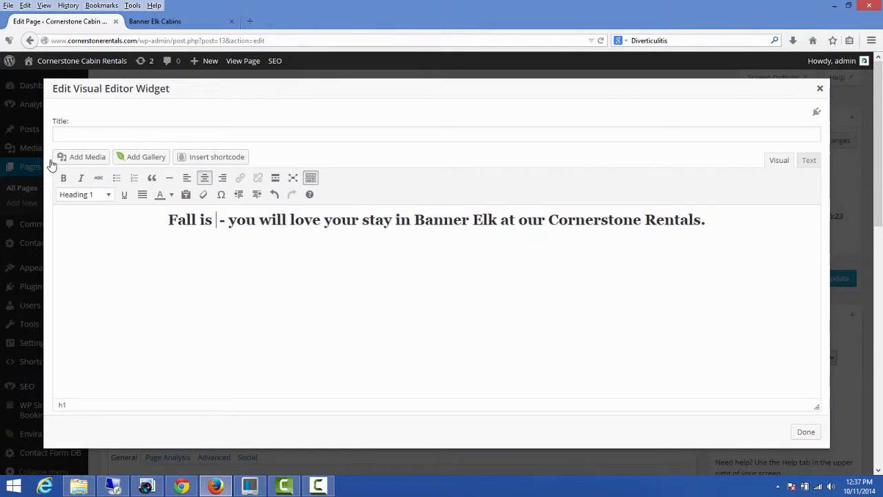
pyautogui.press('BackSpace')
pyautogui.press('BackSpace')
pyautogui.press('BackSpace')
pyautogui.press('BackSpace')
pyautogui.press('BackSpace')
pyautogui.press('BackSpace')
pyautogui.press('BackSpace')
pyautogui.press('BackSpace')
pyautogui.write('A')
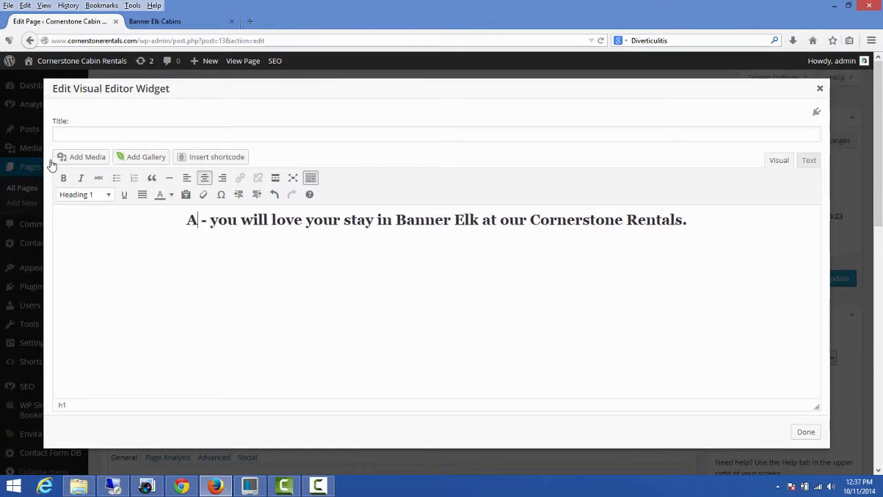
pyautogui.write('utumn')
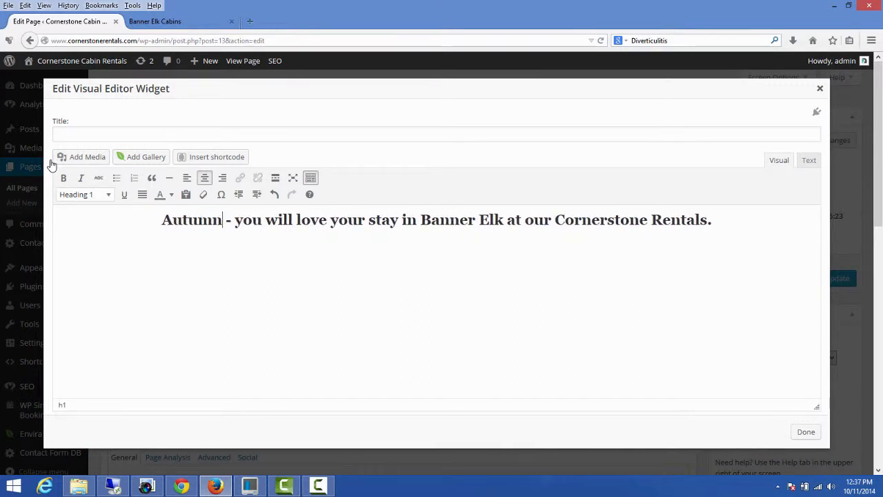
pyautogui.write(' is here')
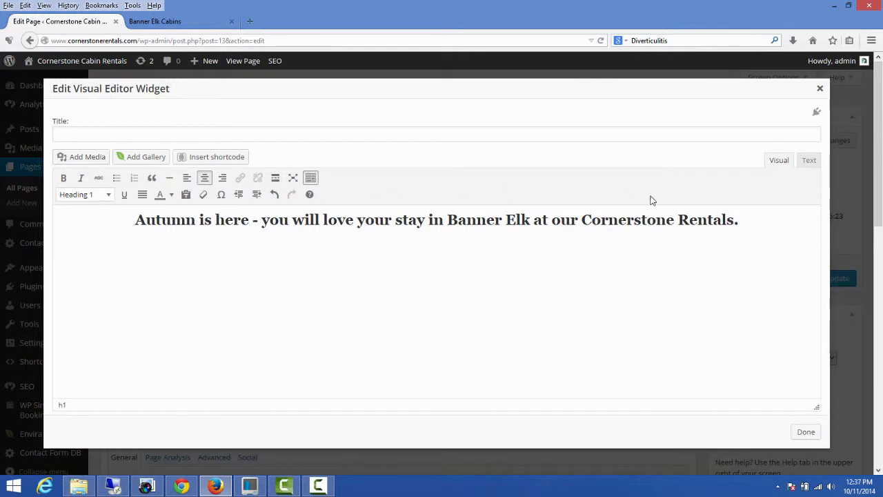
pyautogui.click(805, 432)
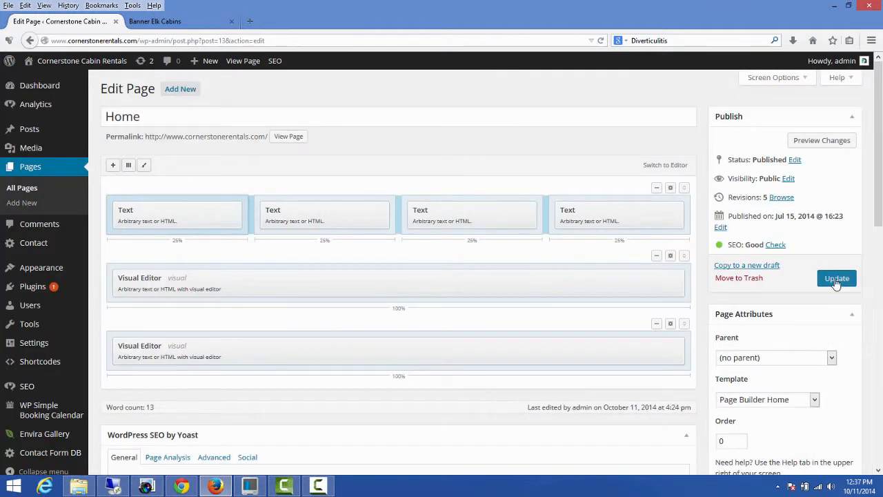
# Step: Update the Home page and reload the live home page to check the new heading
pyautogui.click(836, 279)
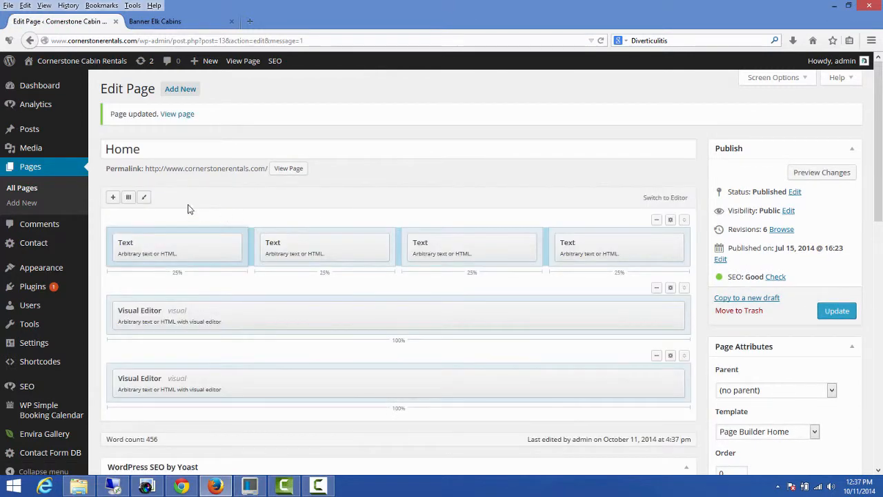
pyautogui.click(155, 21)
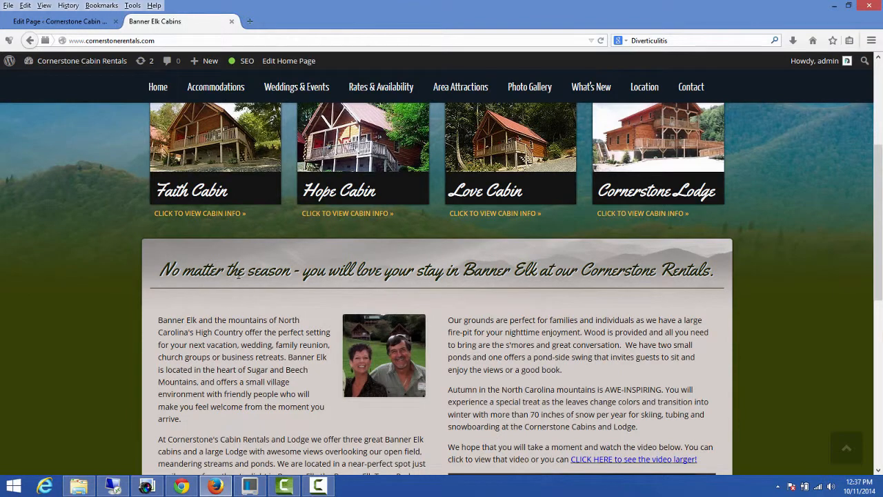
pyautogui.click(600, 41)
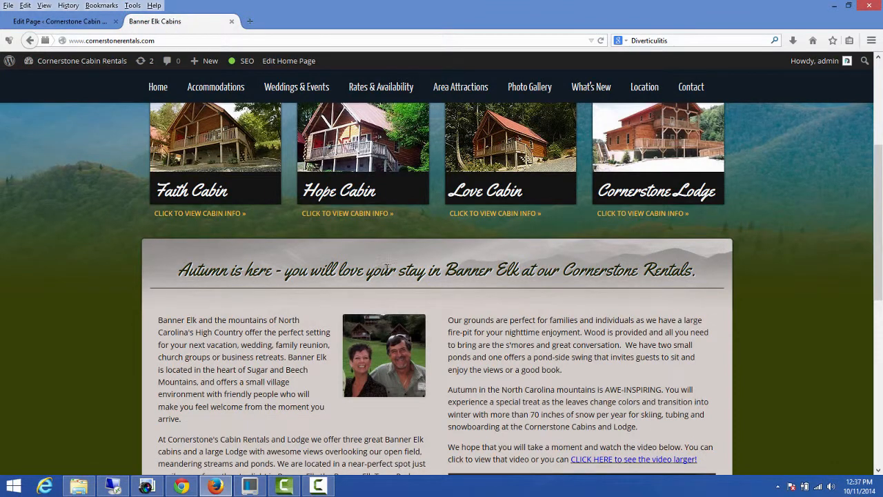
# Step: Open the second Visual Editor widget and compare it with the two-column text, video and booking button on the live home page
pyautogui.click(90, 23)
pyautogui.moveTo(110, 381)
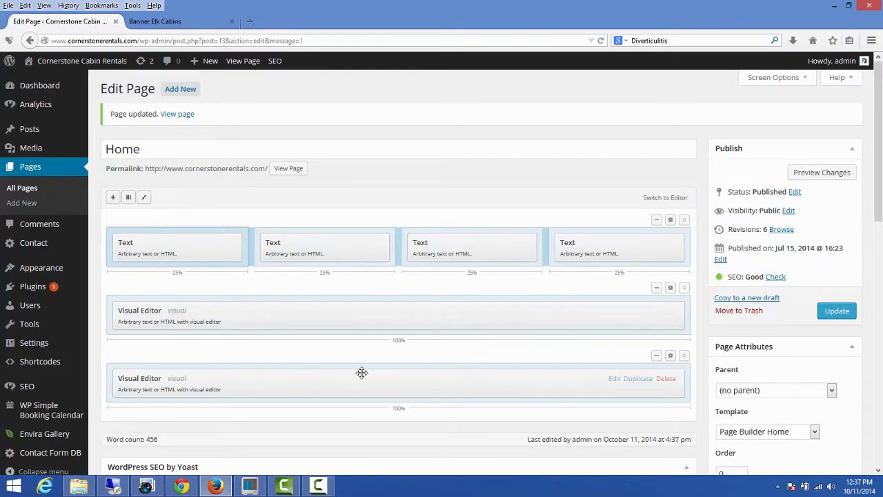
pyautogui.click(613, 380)
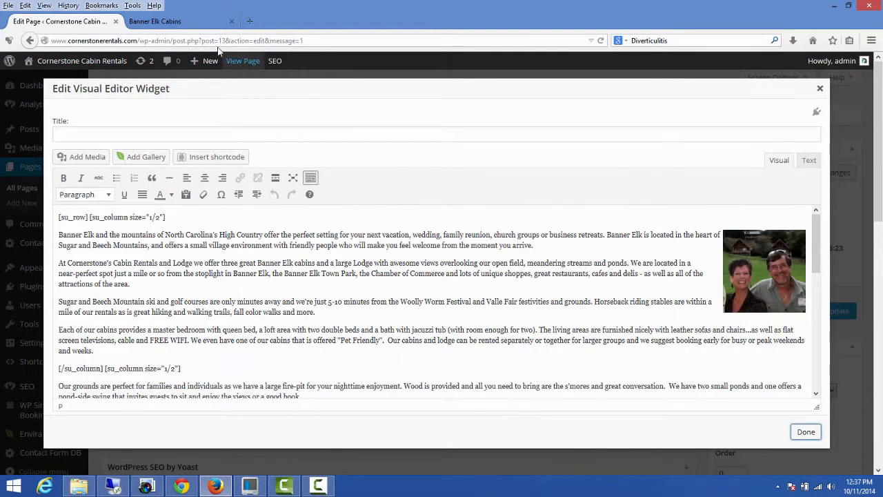
pyautogui.click(185, 22)
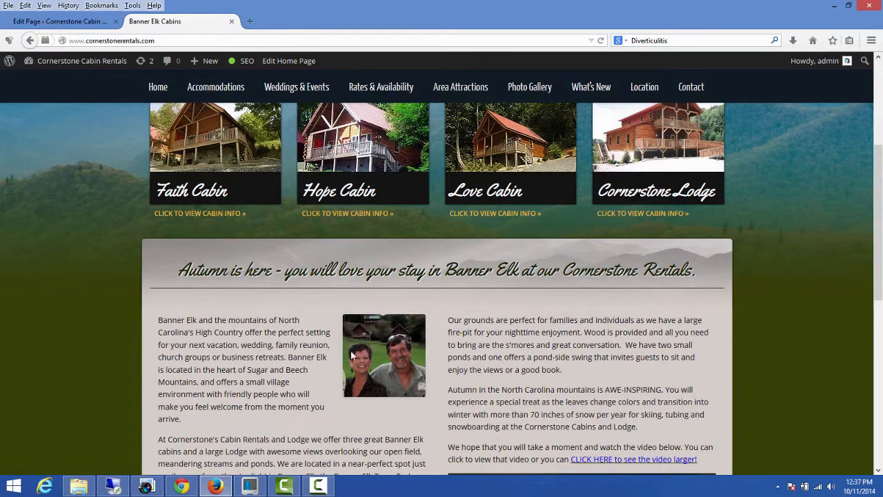
pyautogui.scroll(-6, 298, 356)
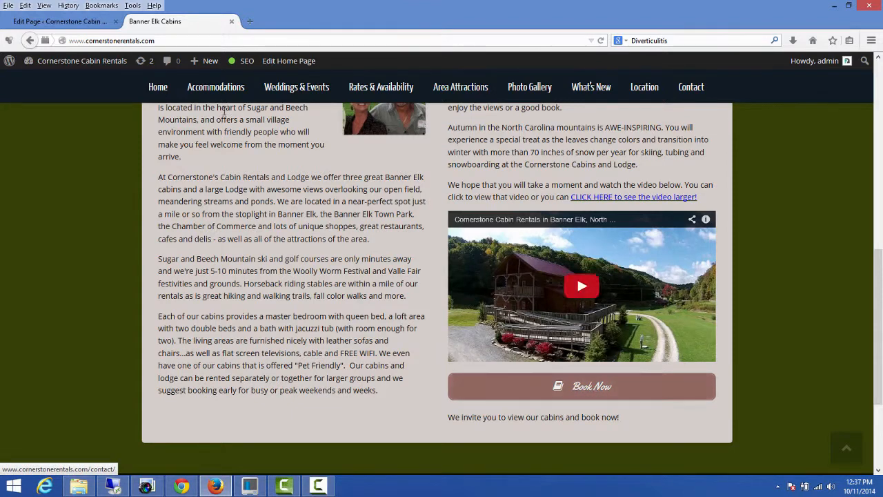
pyautogui.click(61, 21)
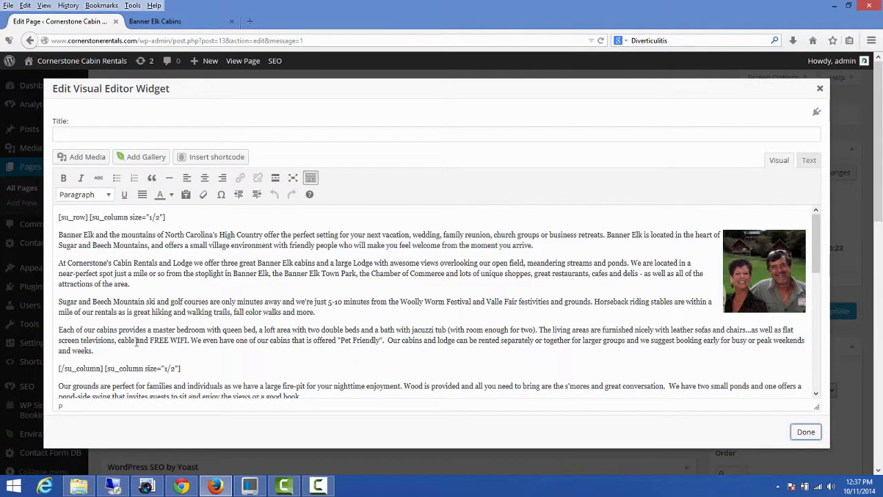
# Step: Examine the widget's paragraphs, the su_column shortcodes with size 1/2, the video placeholder and the Book Now button shortcode
pyautogui.moveTo(62, 234); pyautogui.dragTo(199, 332)
pyautogui.click(78, 368)
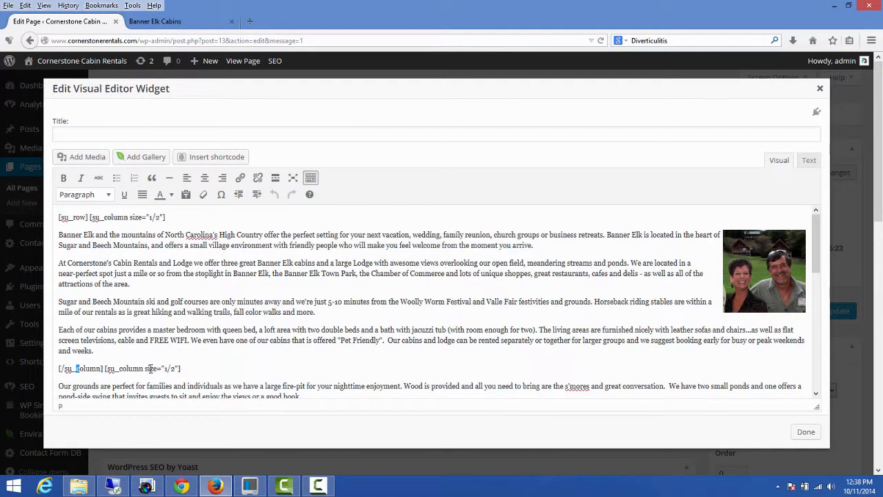
pyautogui.moveTo(181, 371); pyautogui.dragTo(108, 369)
pyautogui.moveTo(171, 217); pyautogui.dragTo(92, 216)
pyautogui.scroll(-3, 179, 292)
pyautogui.scroll(3, 180, 293)
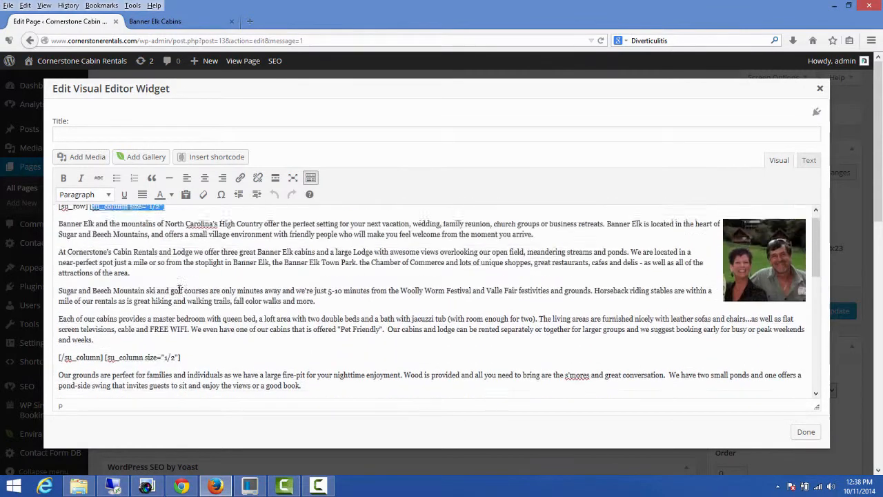
pyautogui.moveTo(169, 349); pyautogui.dragTo(164, 304)
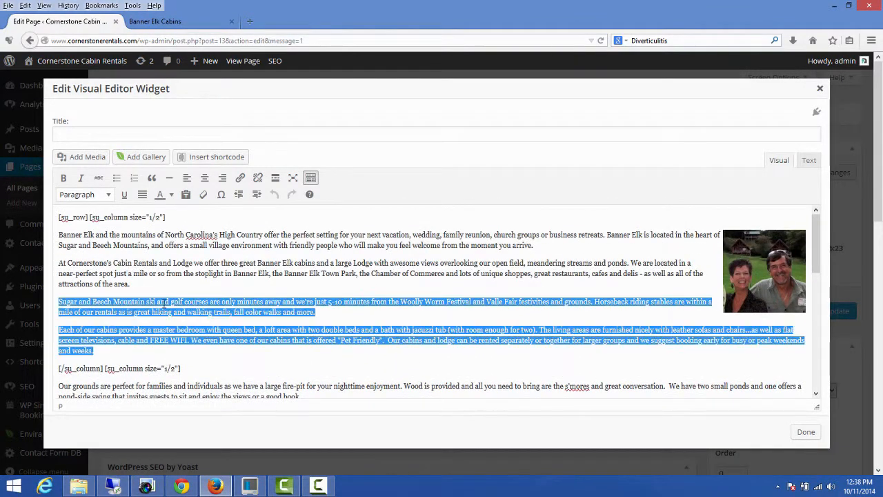
pyautogui.click(141, 278)
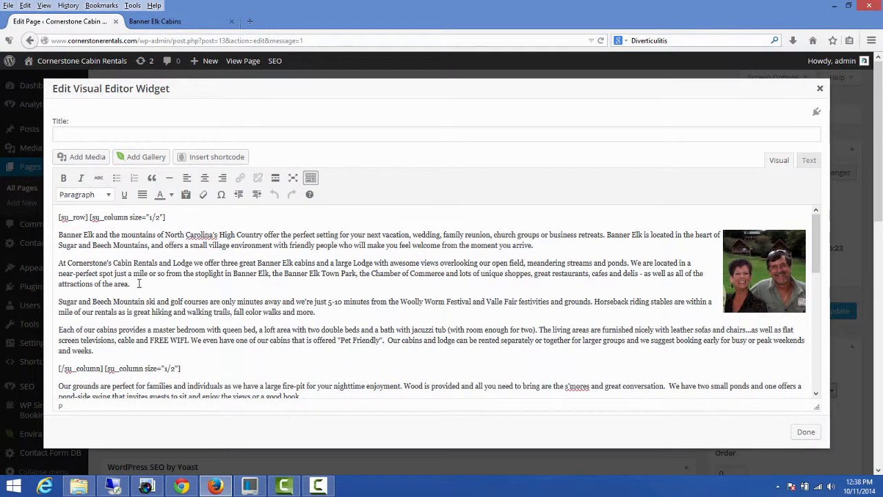
pyautogui.scroll(-4, 173, 295)
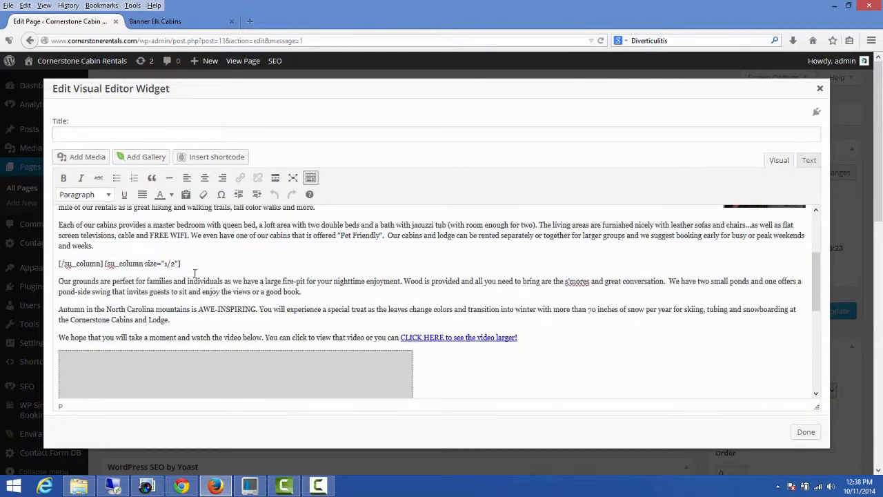
pyautogui.scroll(-5, 201, 277)
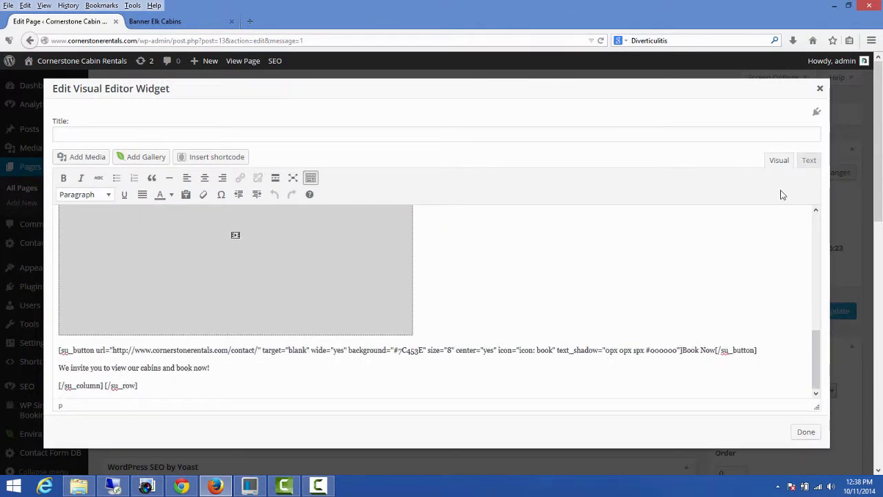
# Step: Finish editing the second Visual Editor widget, update the Home page and reload the live home page
pyautogui.click(805, 433)
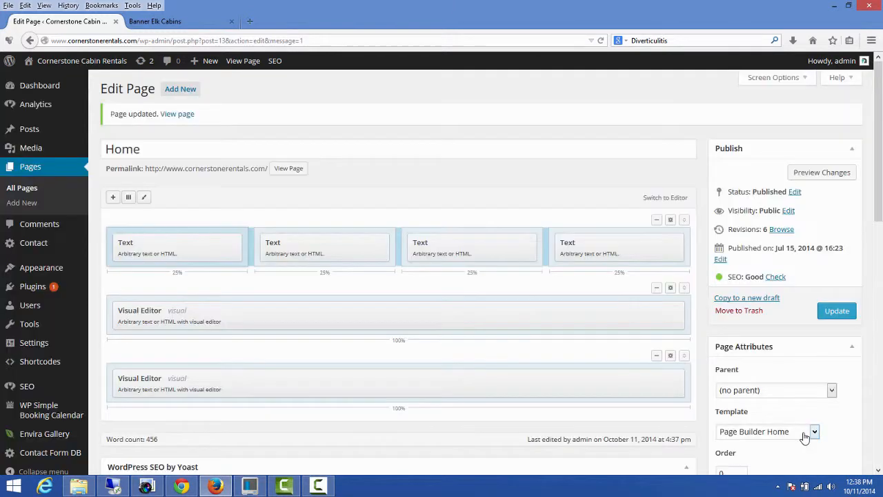
pyautogui.click(839, 312)
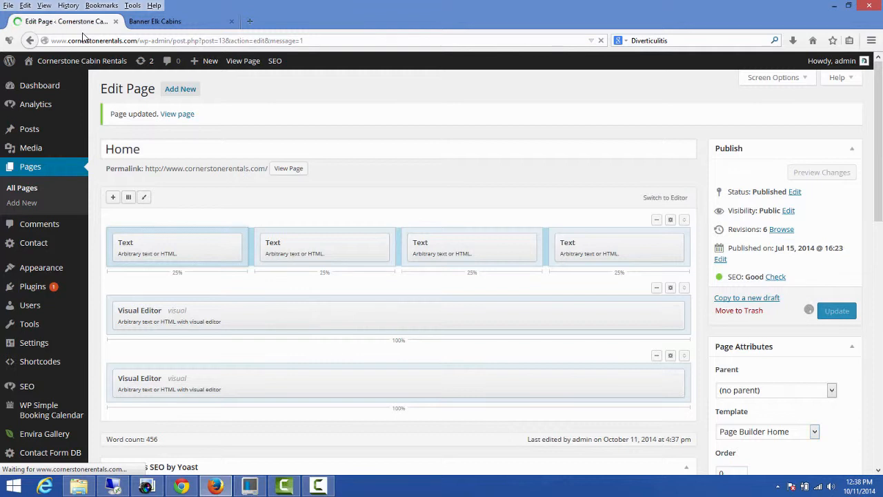
pyautogui.click(135, 25)
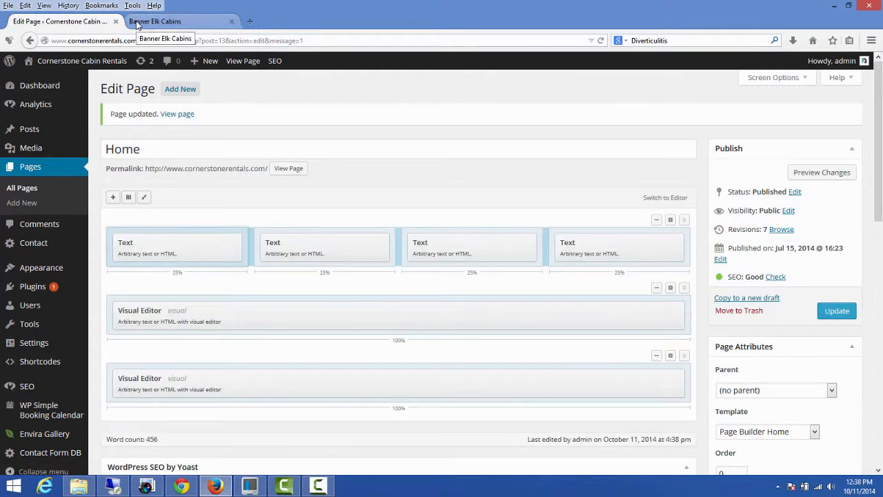
pyautogui.click(601, 41)
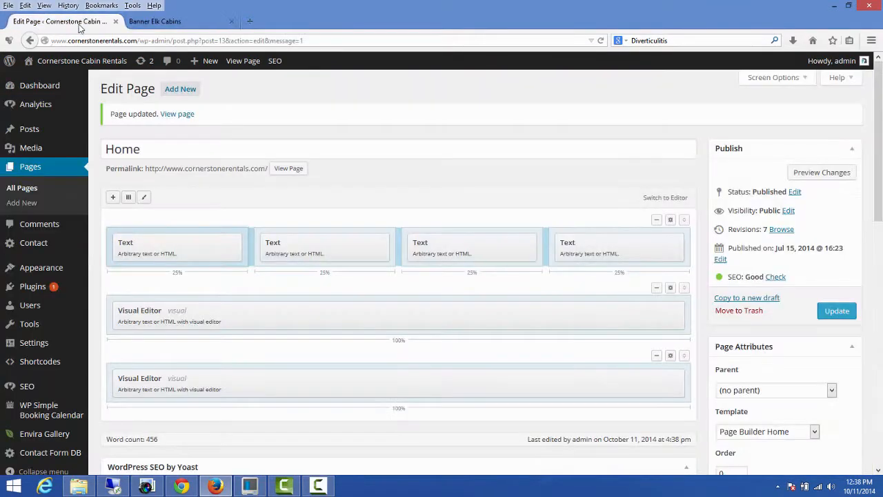
# Step: Examine the Home page's WordPress SEO by Yoast settings, SEO status and Page Analysis results, ending back on the general SEO settings
pyautogui.click(72, 22)
pyautogui.scroll(-2, 158, 250)
pyautogui.scroll(-2, 157, 249)
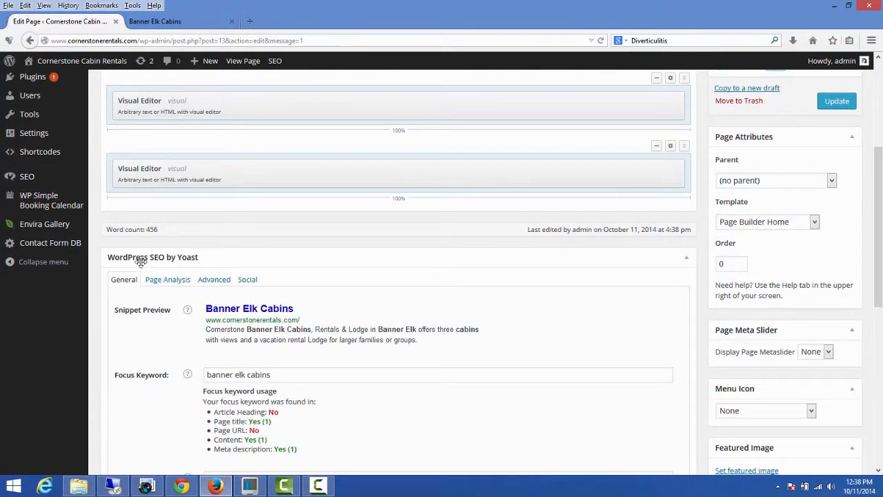
pyautogui.scroll(-1, 158, 256)
pyautogui.scroll(-1, 178, 256)
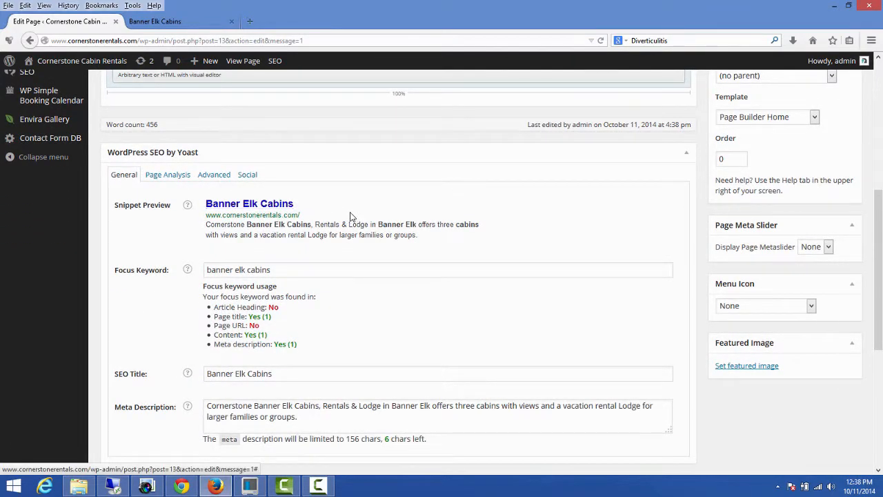
pyautogui.scroll(3, 448, 240)
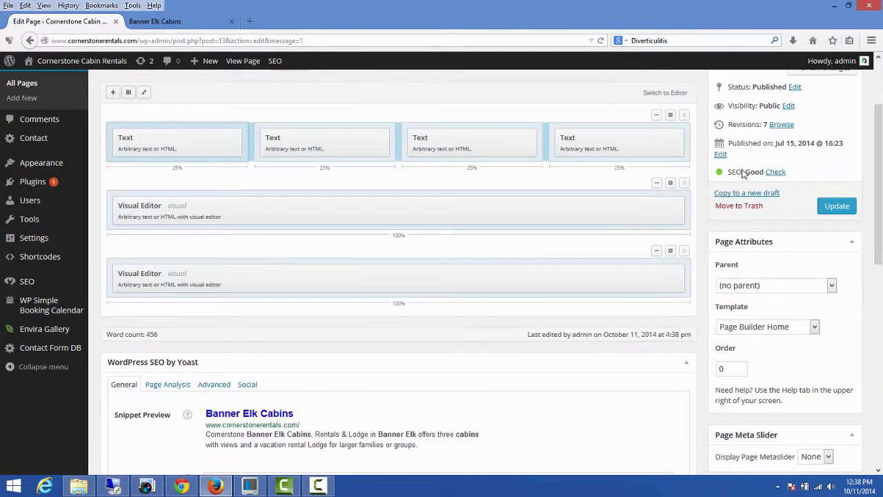
pyautogui.scroll(-3, 621, 193)
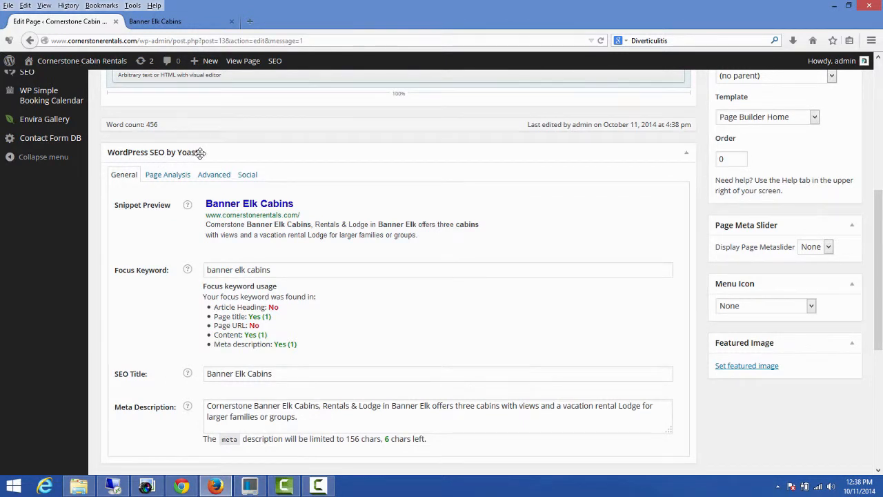
pyautogui.click(173, 176)
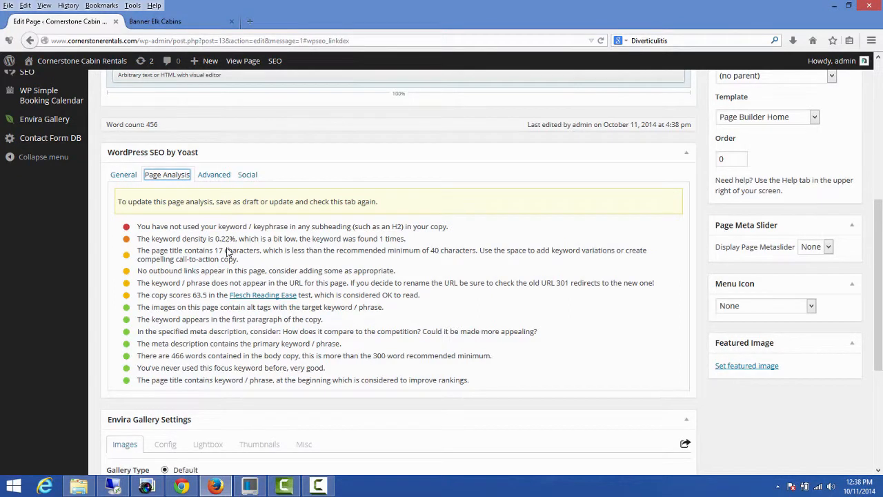
pyautogui.click(124, 175)
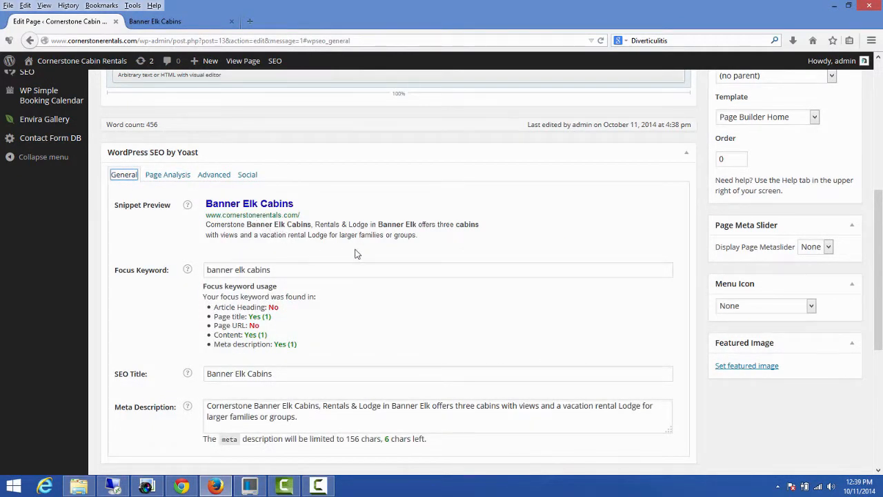
# Step: Examine the Home page's Yoast focus keyword, keyword usage, SEO title and meta description
pyautogui.scroll(-3, 362, 254)
pyautogui.scroll(1, 364, 254)
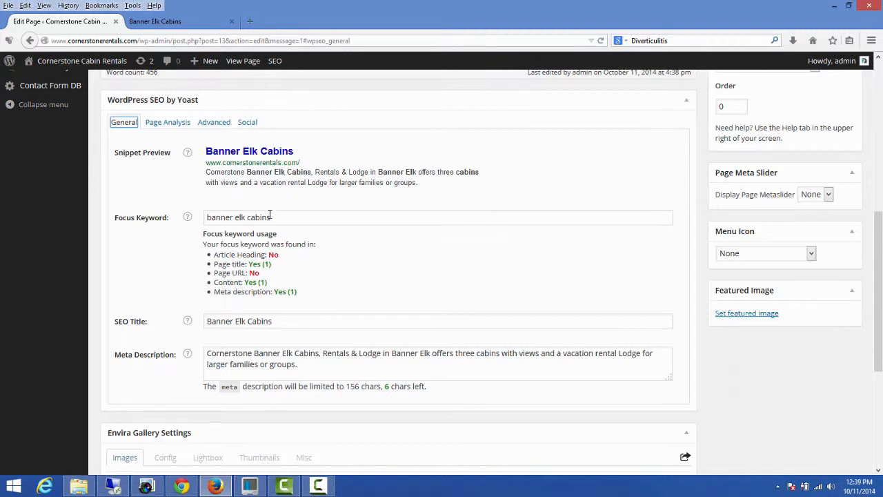
pyautogui.moveTo(270, 217); pyautogui.dragTo(268, 285)
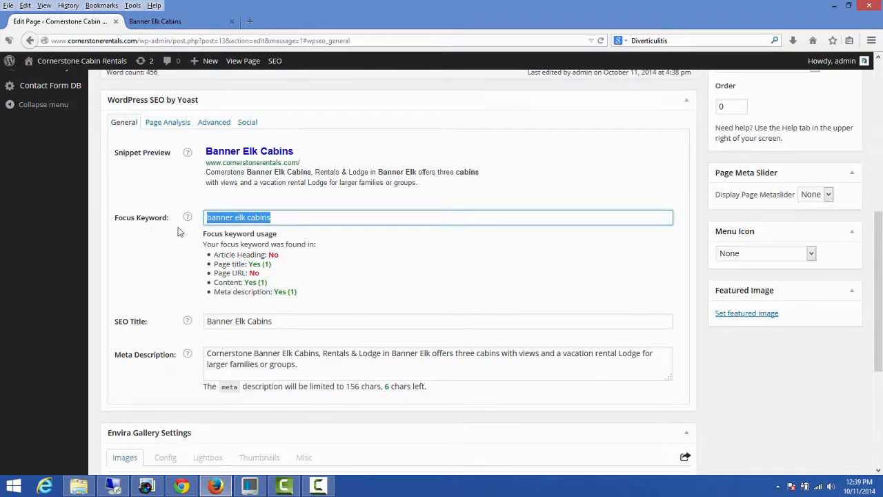
pyautogui.doubleClick(274, 327)
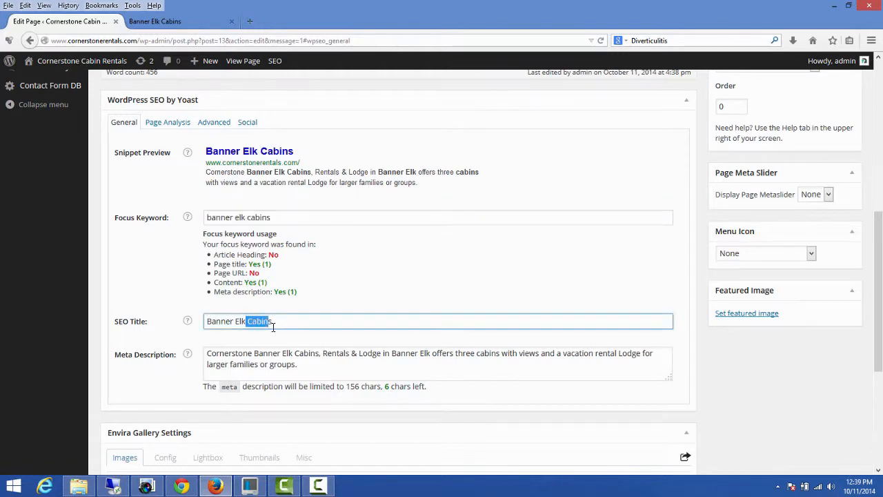
pyautogui.scroll(-3, 240, 255)
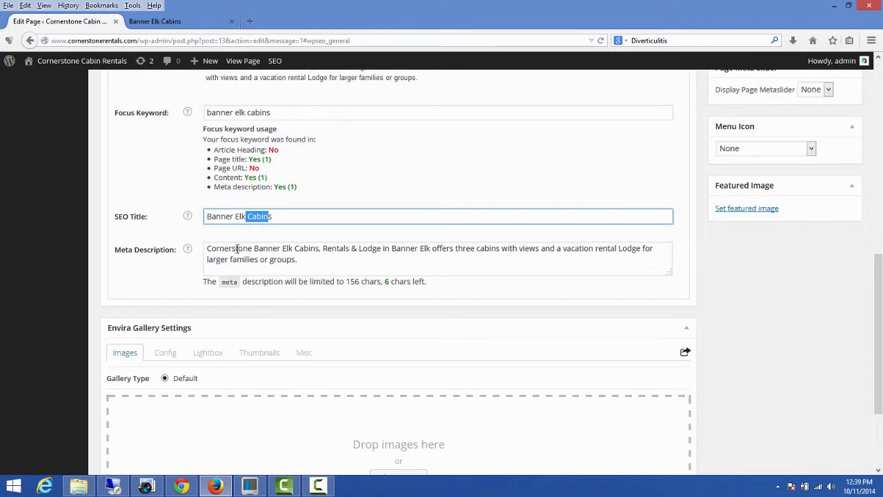
pyautogui.moveTo(237, 249); pyautogui.dragTo(281, 260)
pyautogui.scroll(3, 338, 282)
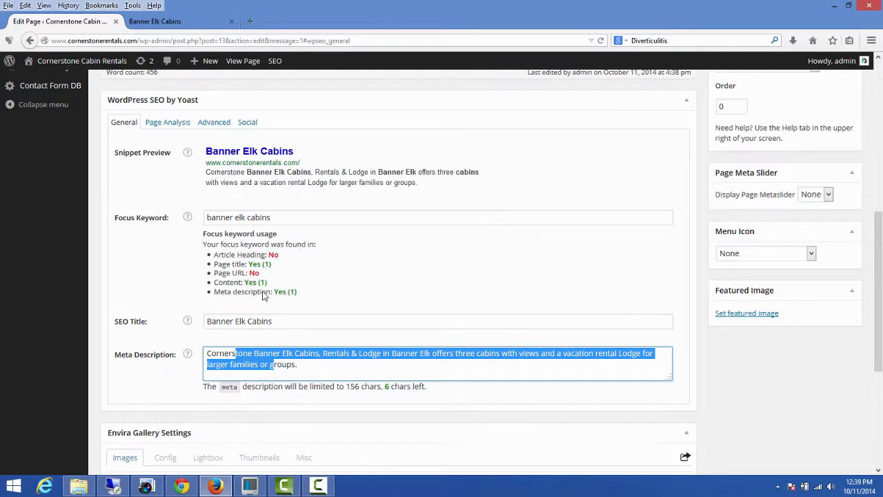
pyautogui.scroll(5, 497, 305)
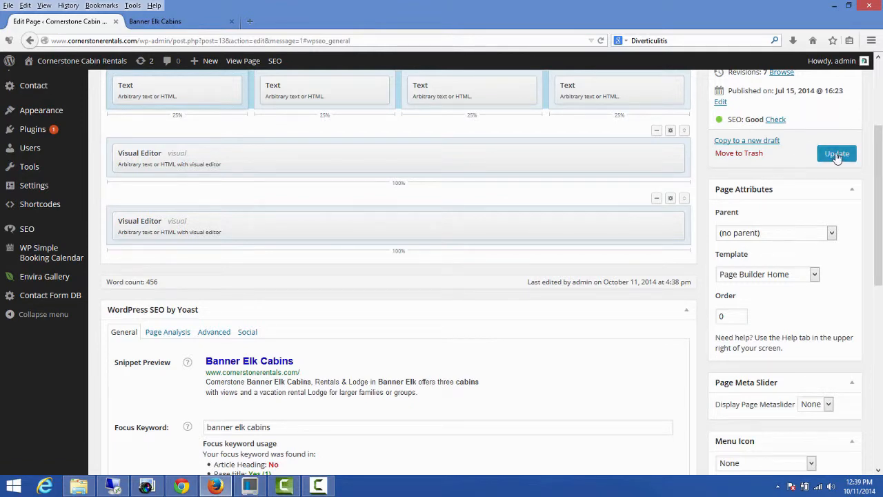
pyautogui.scroll(-3, 351, 311)
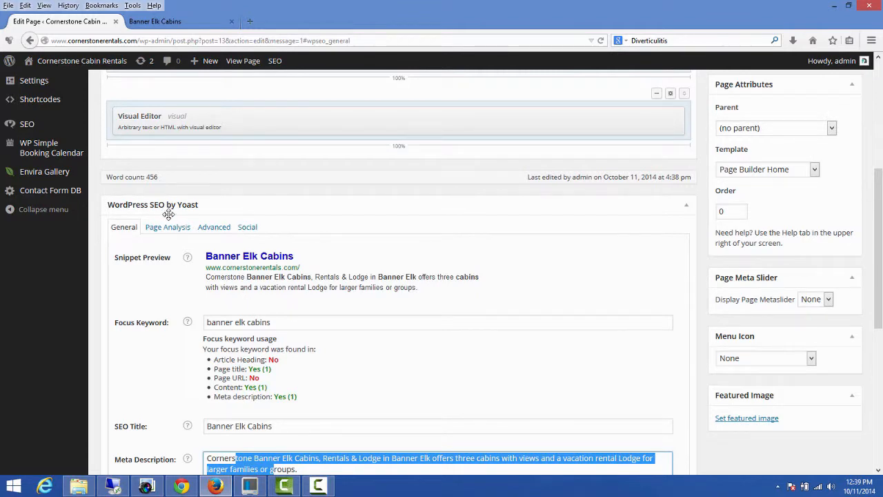
# Step: Update the Home page and view the cabin listings and heading on the live home page
pyautogui.scroll(7, 718, 250)
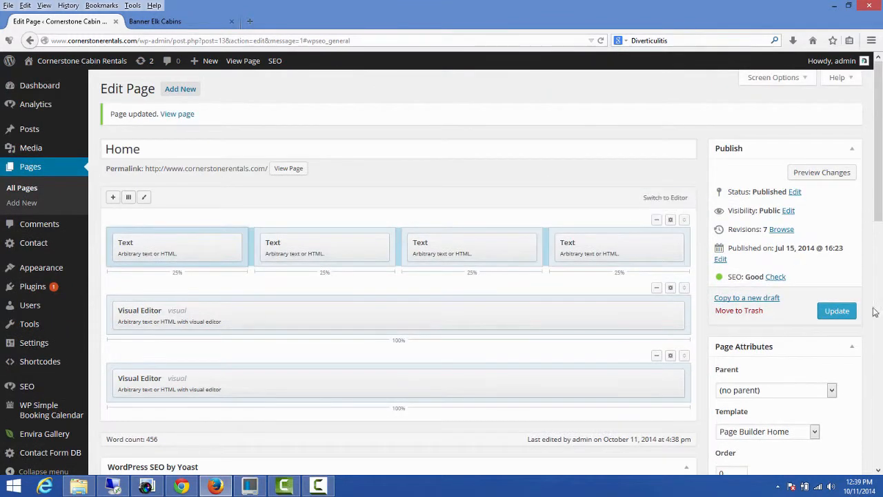
pyautogui.click(837, 311)
pyautogui.click(155, 21)
pyautogui.scroll(4, 314, 309)
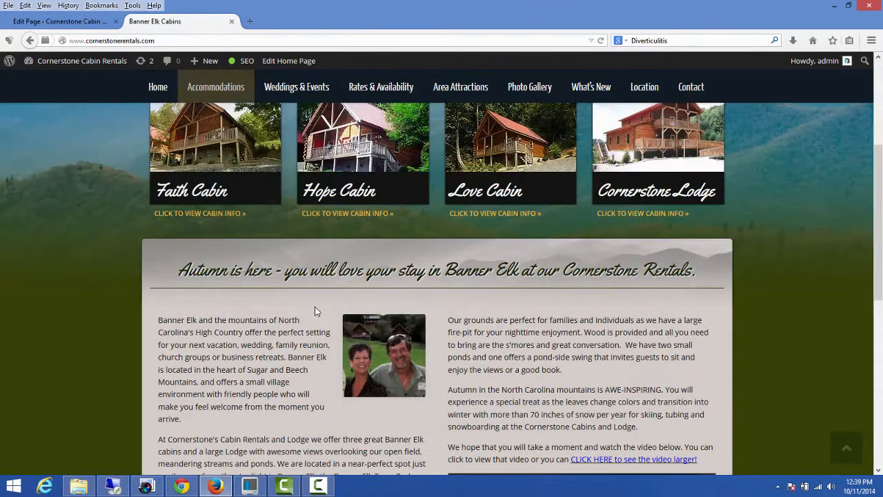
pyautogui.scroll(4, 234, 351)
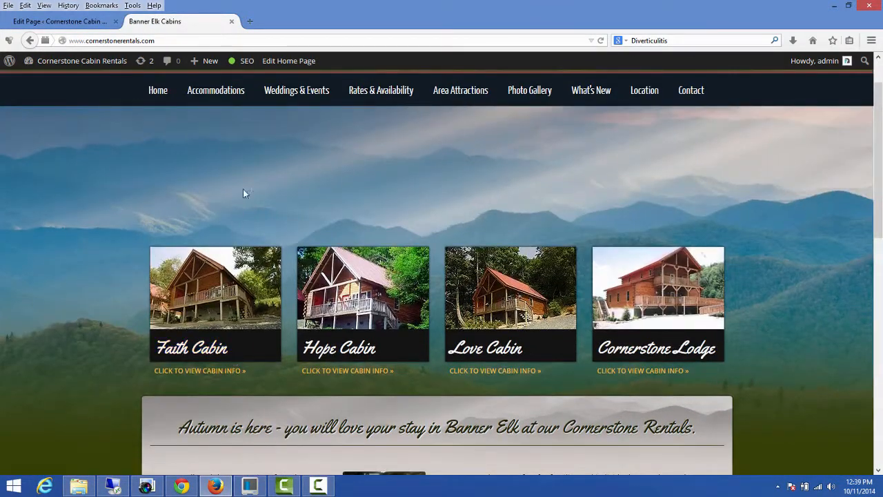
# Step: Open the live Faith Cabin accommodation page and examine its title, availability calendar and cabin details
pyautogui.moveTo(214, 96)
pyautogui.click(205, 126)
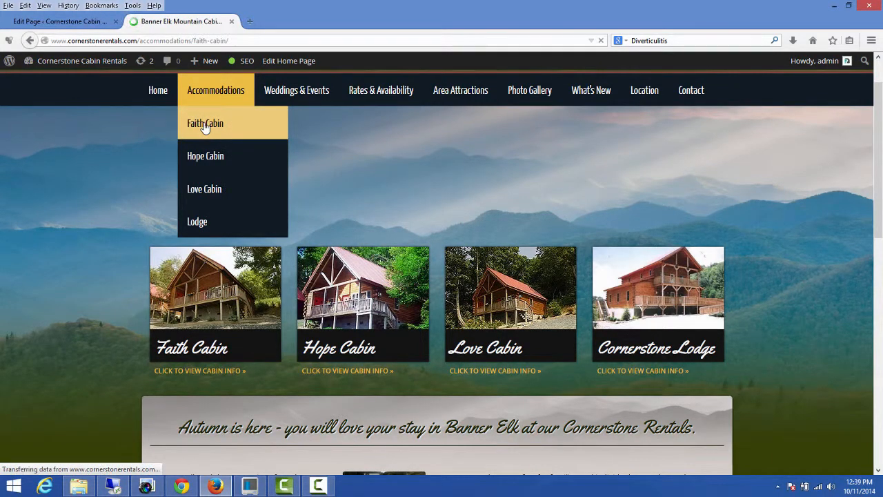
pyautogui.scroll(-3, 512, 318)
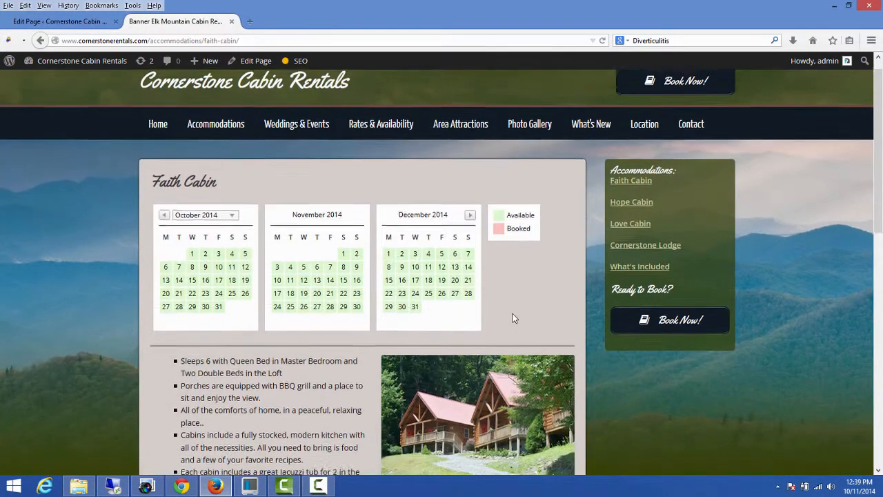
pyautogui.scroll(-2, 515, 296)
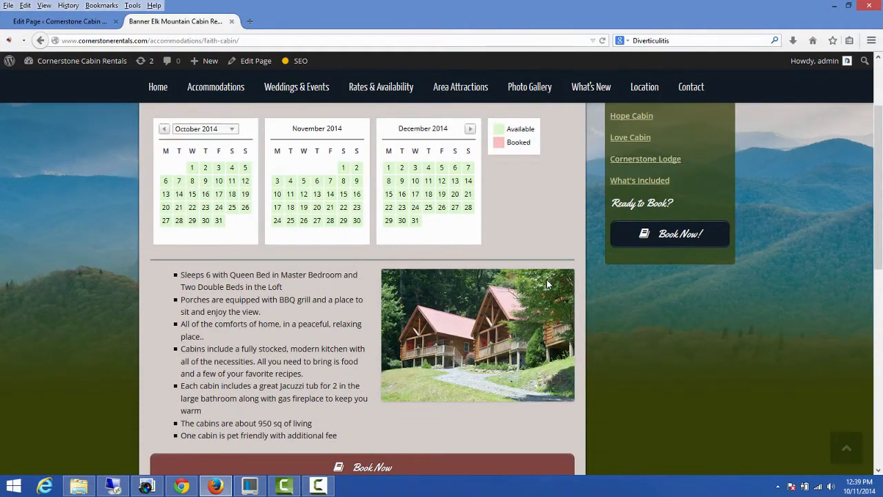
pyautogui.scroll(1, 547, 282)
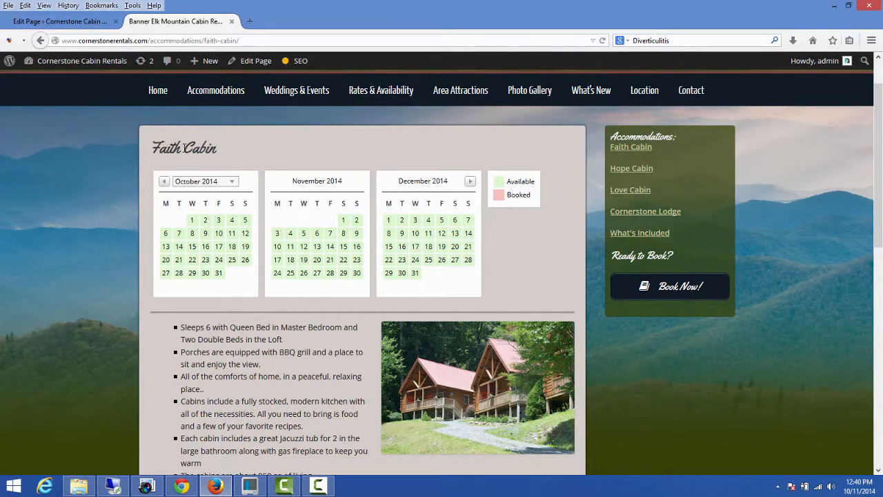
pyautogui.moveTo(185, 148); pyautogui.dragTo(215, 147)
# Step: Return to the WordPress admin and open the Faith Cabin calendar for editing in WP Simple Booking Calendar
pyautogui.click(73, 23)
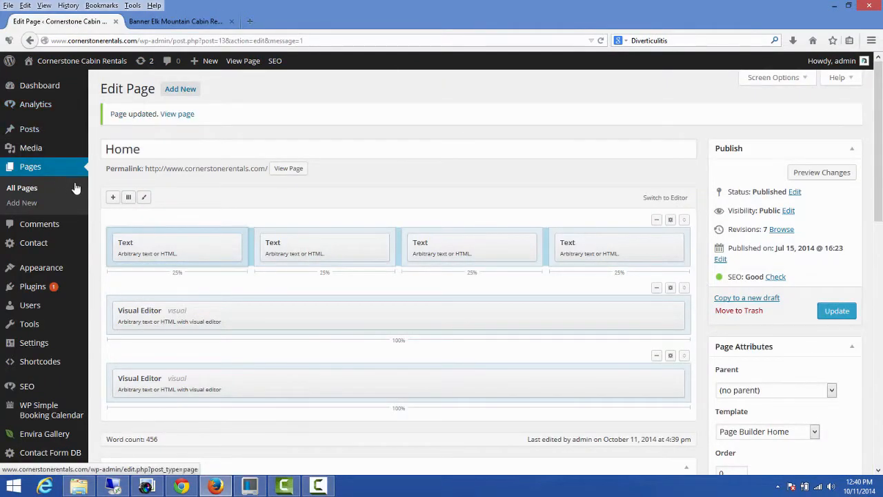
pyautogui.scroll(-3, 69, 183)
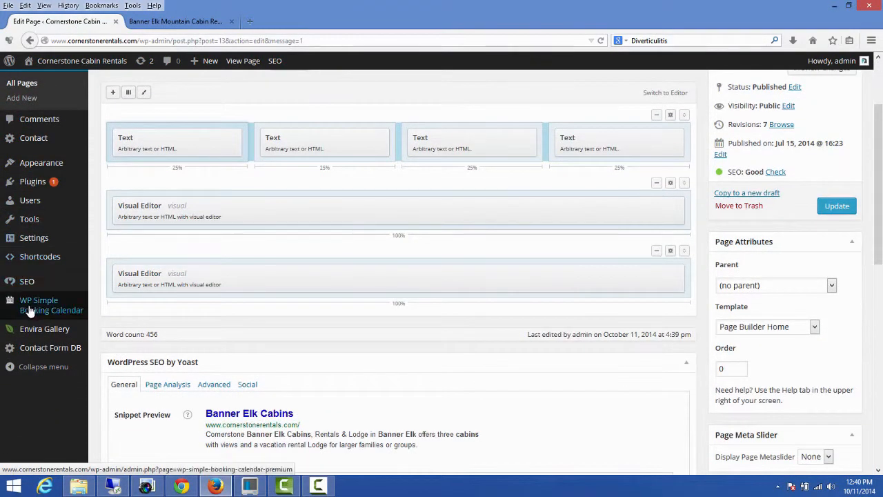
pyautogui.moveTo(29, 310)
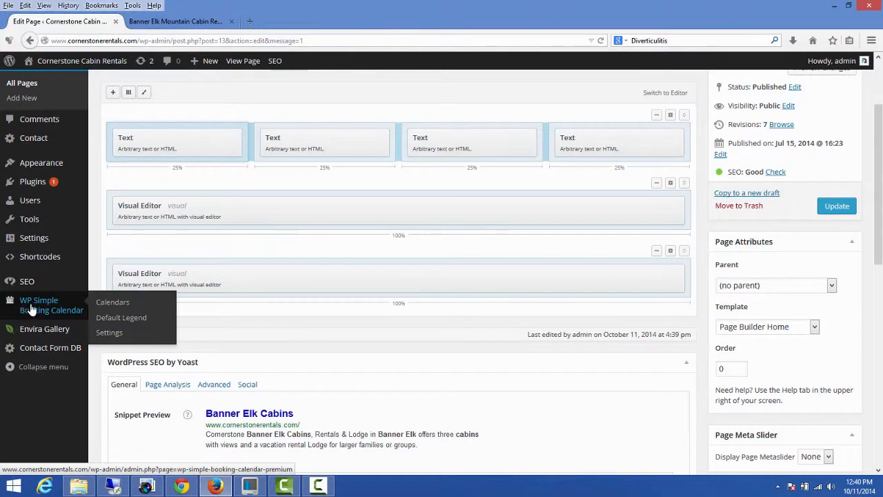
pyautogui.click(109, 305)
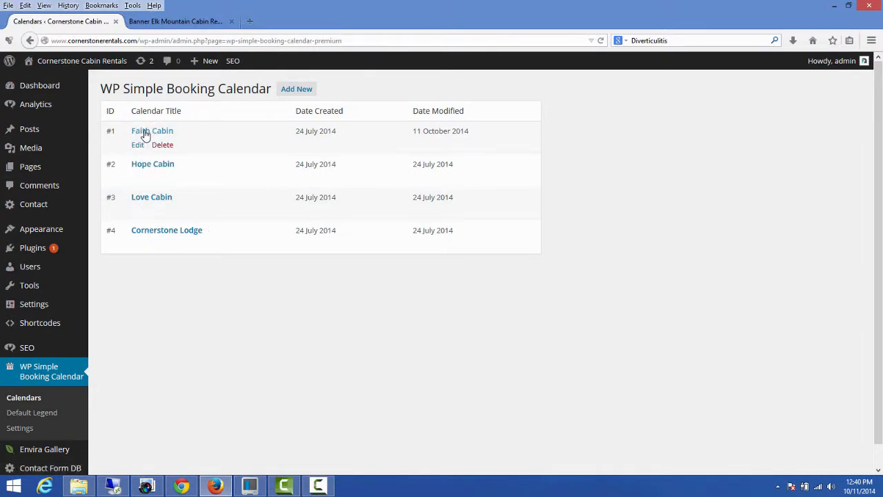
pyautogui.click(138, 145)
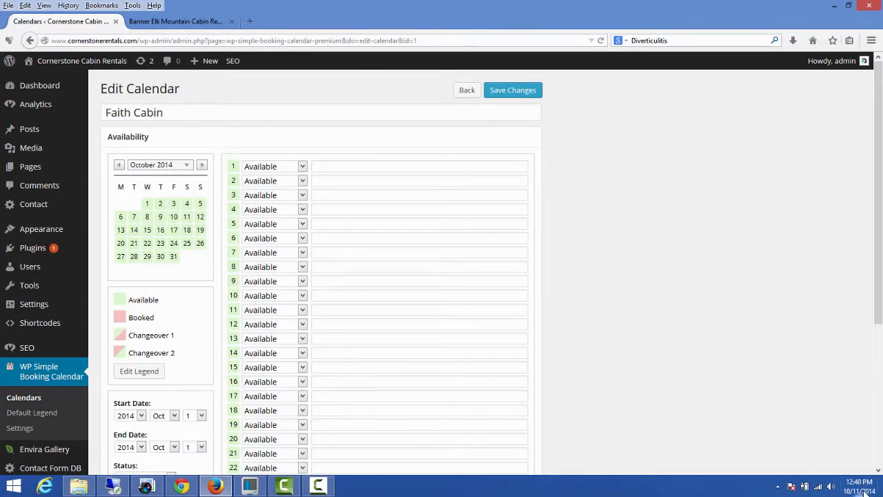
# Step: Mark each day from 12 to 17 October 2014 as Booked in the Faith Cabin calendar
pyautogui.click(303, 325)
pyautogui.click(276, 347)
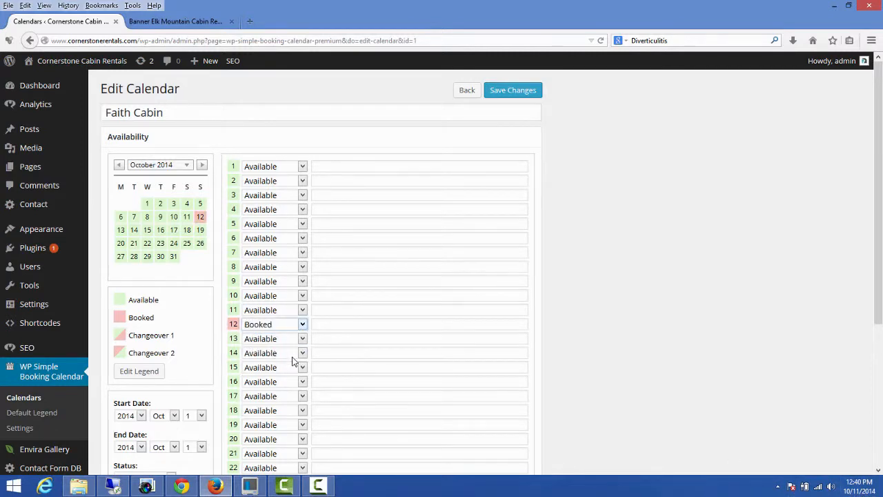
pyautogui.click(302, 339)
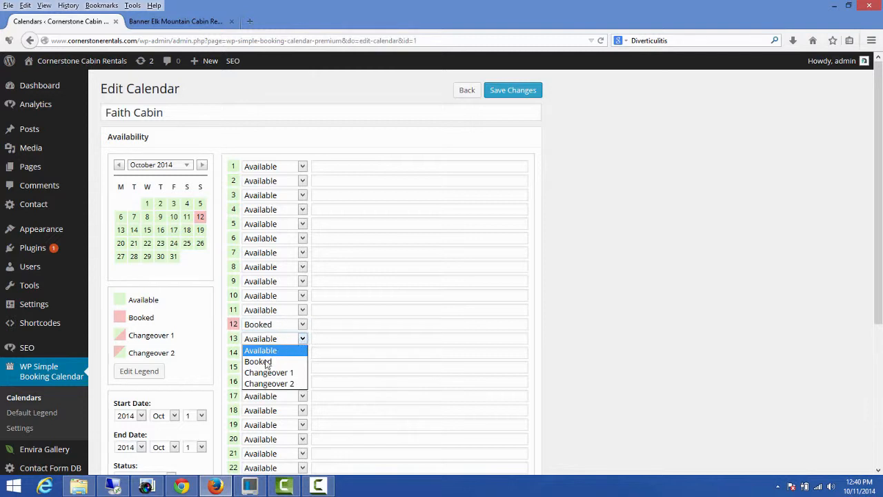
pyautogui.click(273, 360)
pyautogui.click(300, 354)
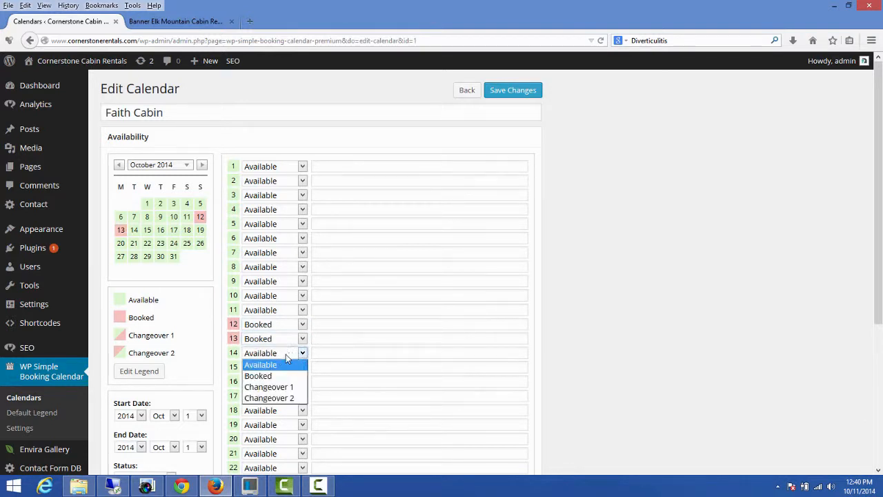
pyautogui.click(260, 367)
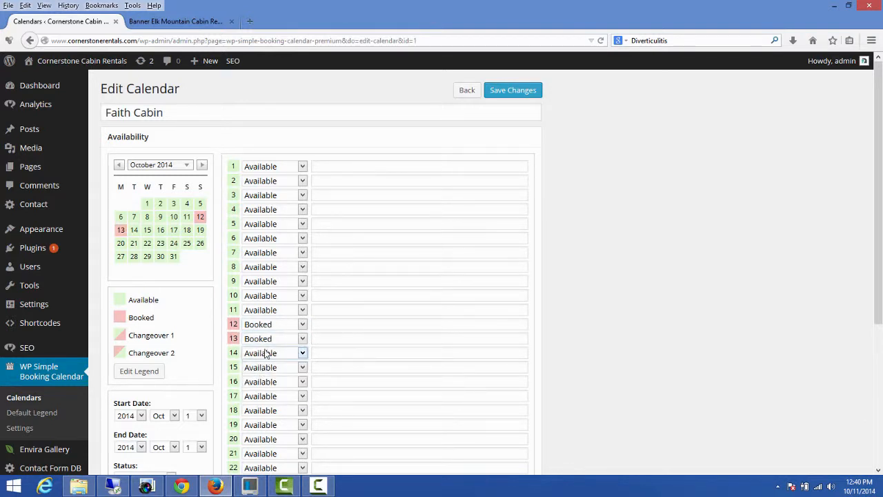
pyautogui.click(268, 353)
pyautogui.click(268, 376)
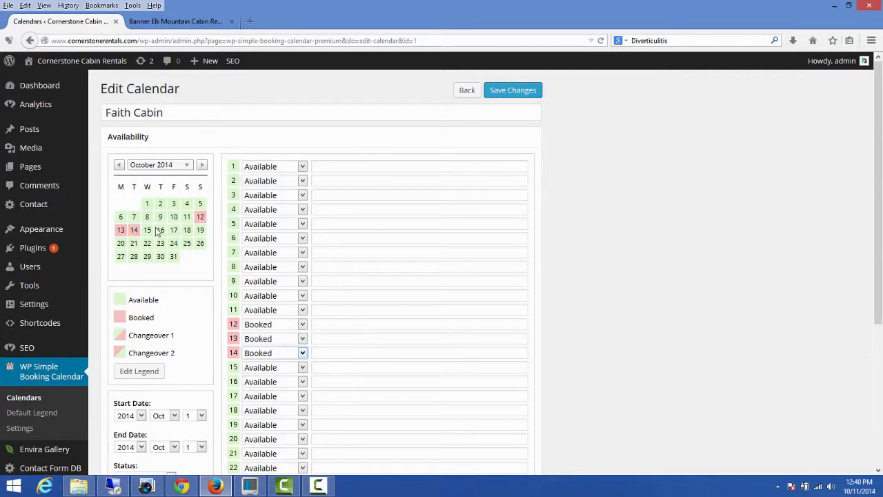
pyautogui.click(248, 369)
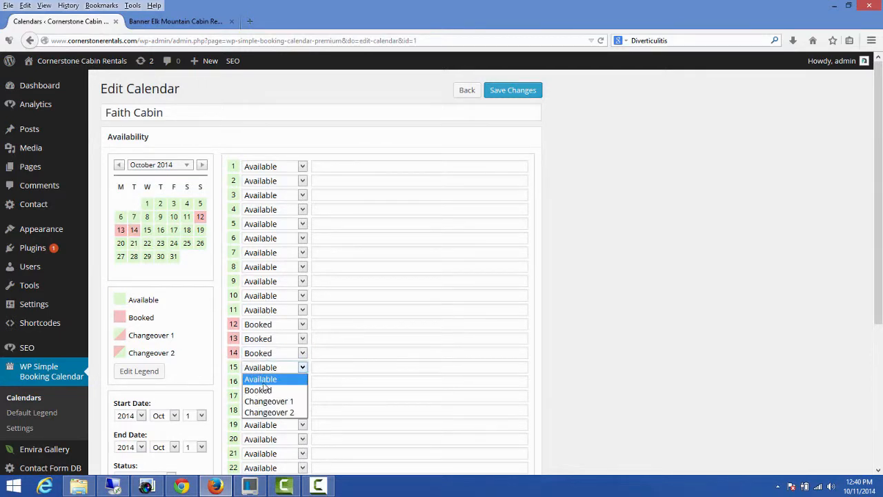
pyautogui.click(266, 389)
pyautogui.click(262, 378)
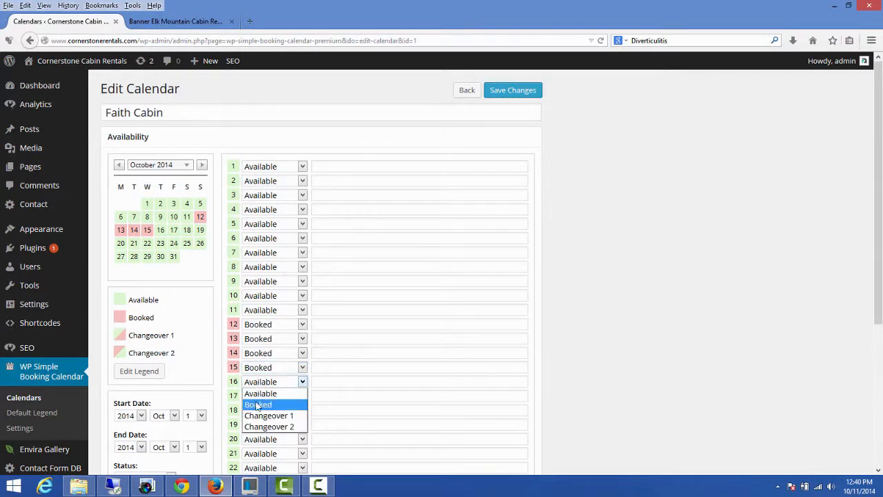
pyautogui.click(258, 404)
pyautogui.click(266, 397)
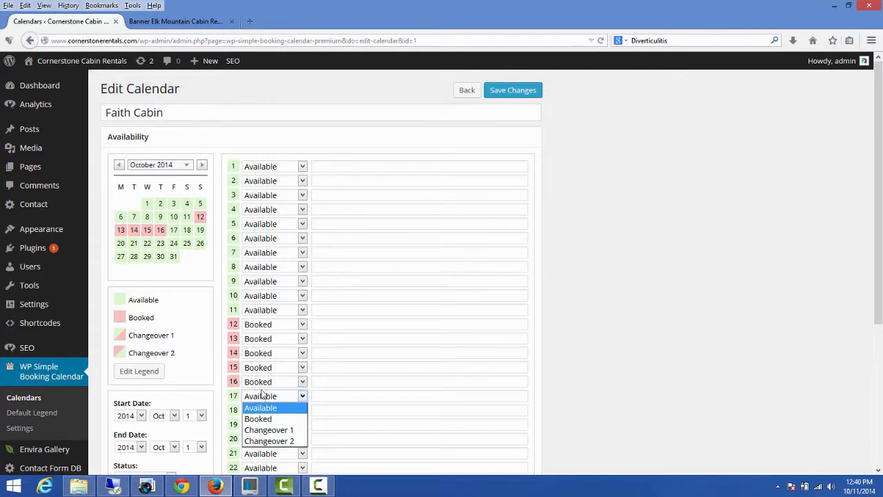
pyautogui.click(264, 413)
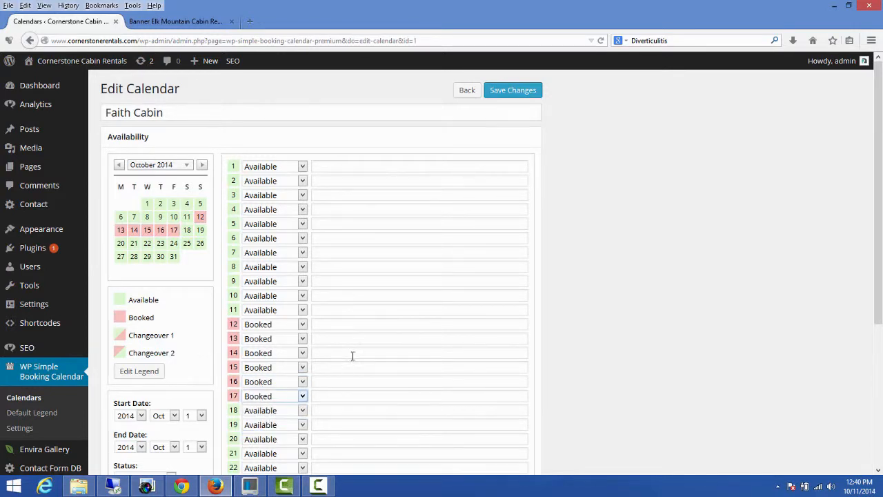
# Step: Try the Changeover 1 status on 18 October and set the day back to Available
pyautogui.scroll(-2, 352, 355)
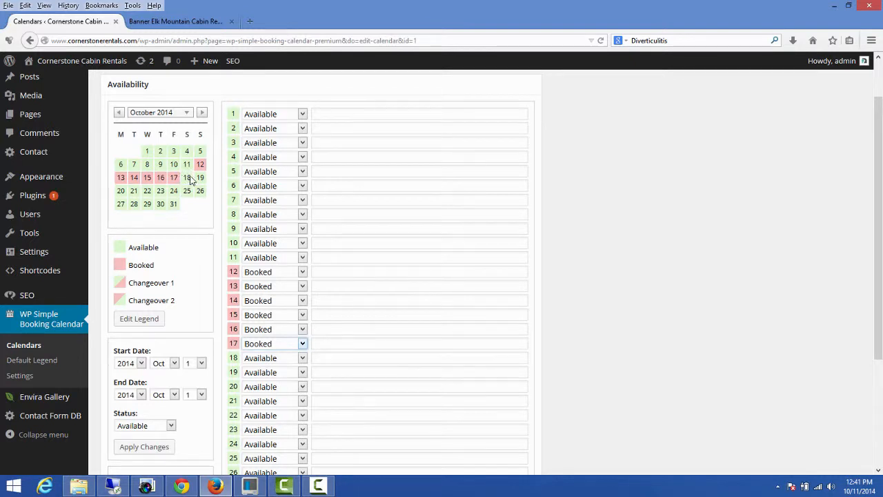
pyautogui.click(262, 359)
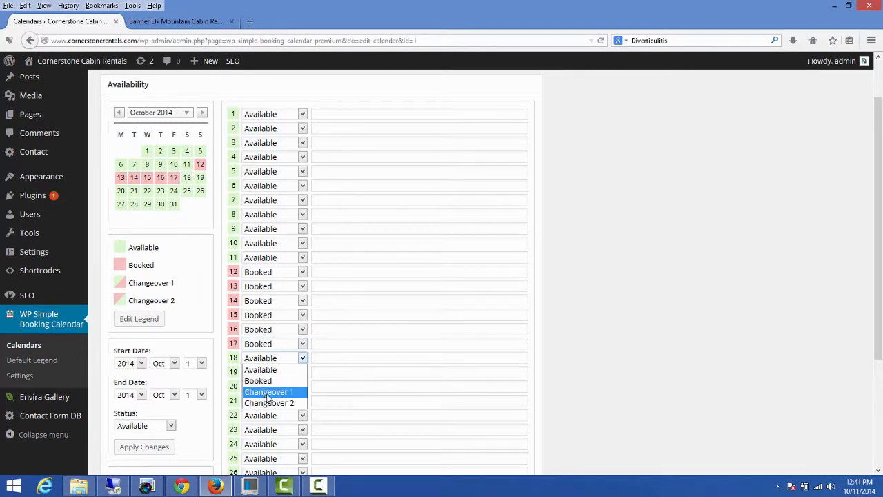
pyautogui.click(268, 392)
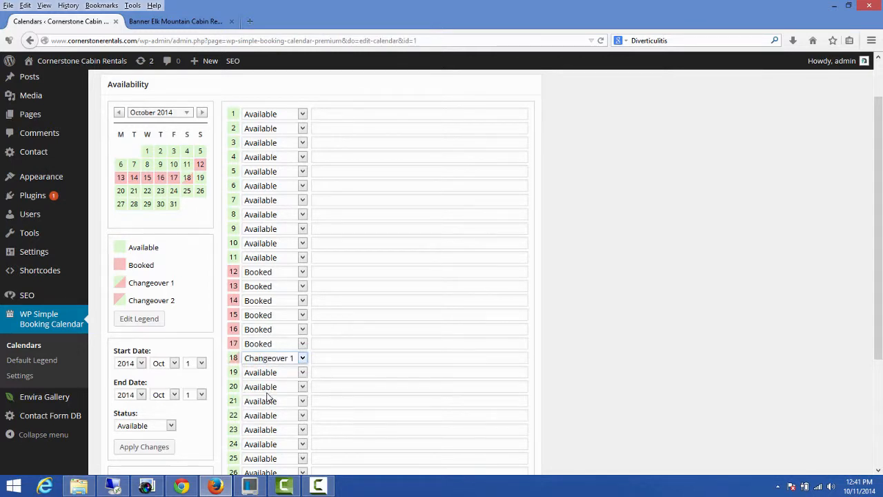
pyautogui.click(270, 357)
pyautogui.click(266, 371)
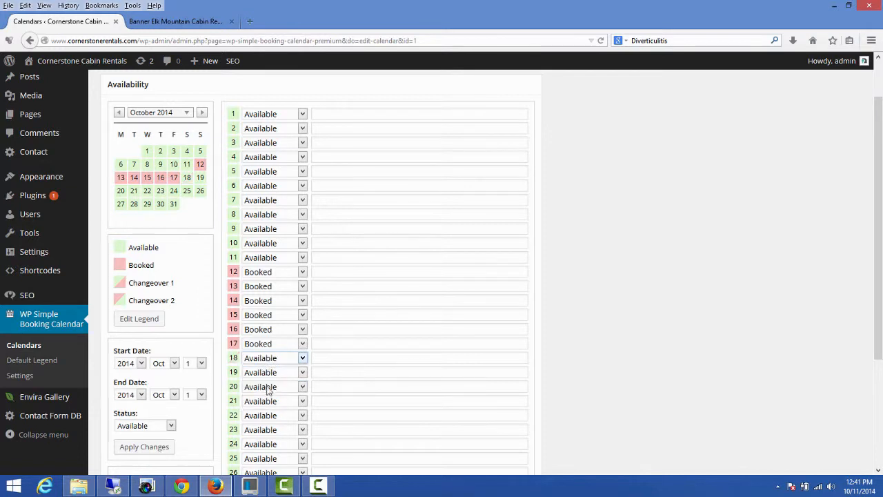
# Step: Set 18 October 2014 to Changeover 2 in the Faith Cabin calendar
pyautogui.click(263, 361)
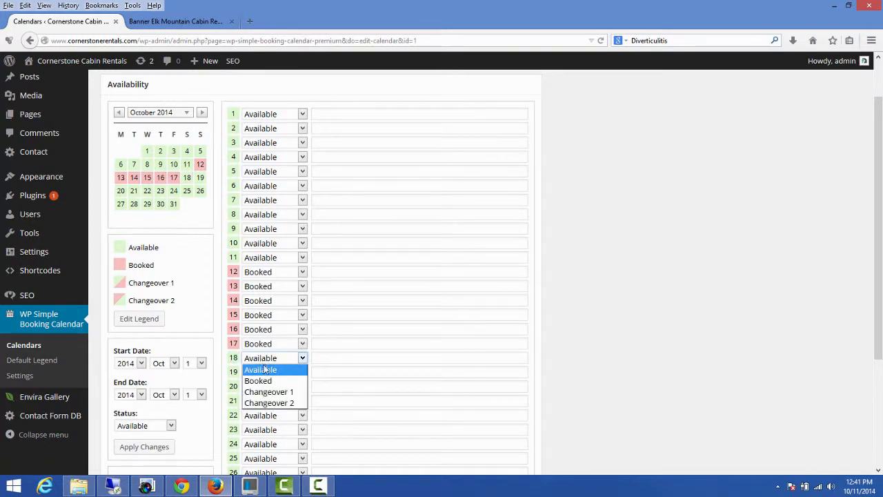
pyautogui.click(278, 403)
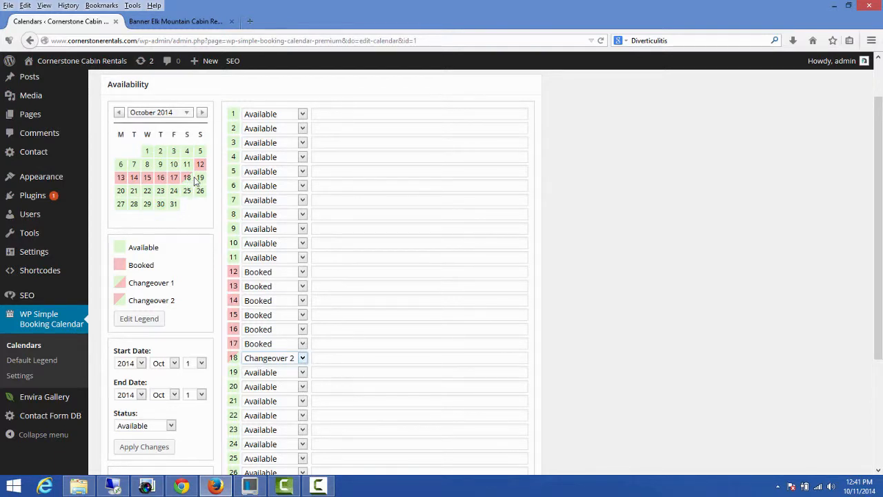
pyautogui.scroll(2, 508, 164)
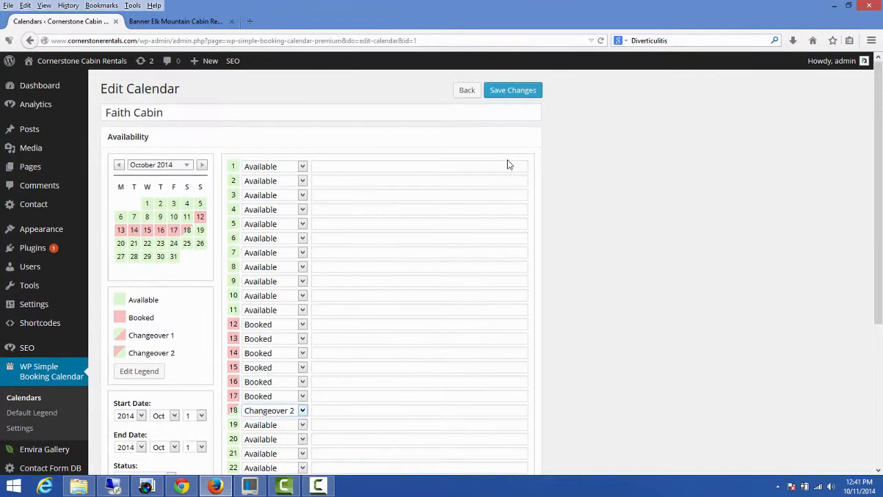
# Step: Save the Faith Cabin calendar and reload the live Faith Cabin page to check its October 2014 availability
pyautogui.click(513, 98)
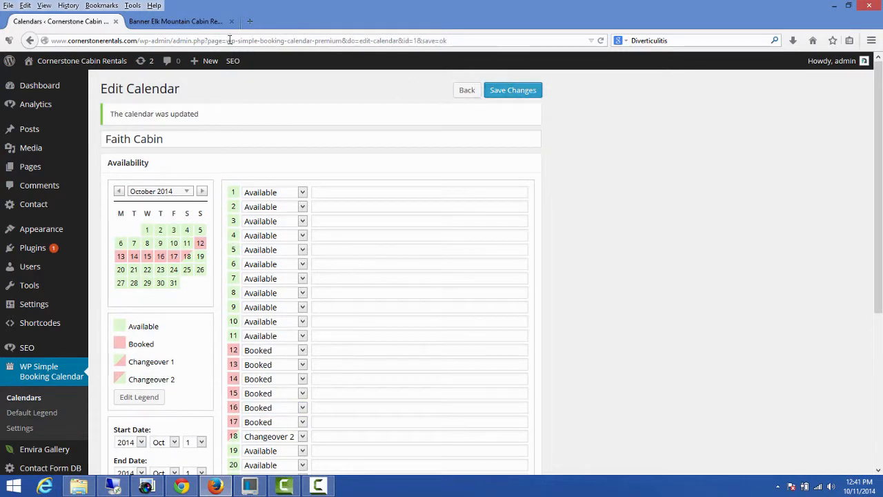
pyautogui.click(164, 22)
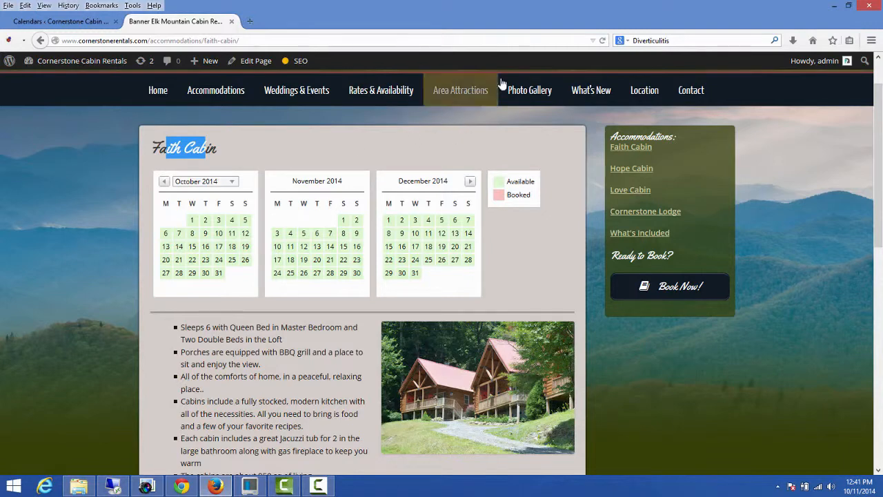
pyautogui.click(602, 41)
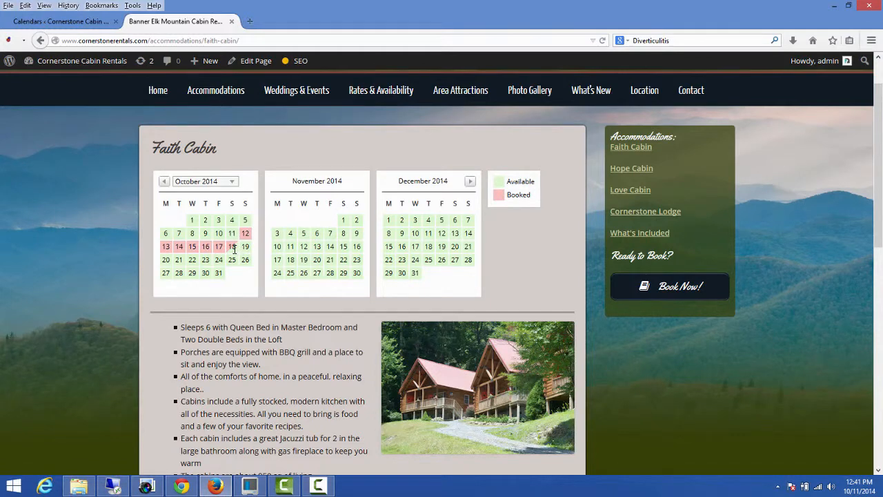
# Step: Set each day from 12 to 18 October 2014 back to Available in the Faith Cabin calendar and save the changes
pyautogui.click(79, 22)
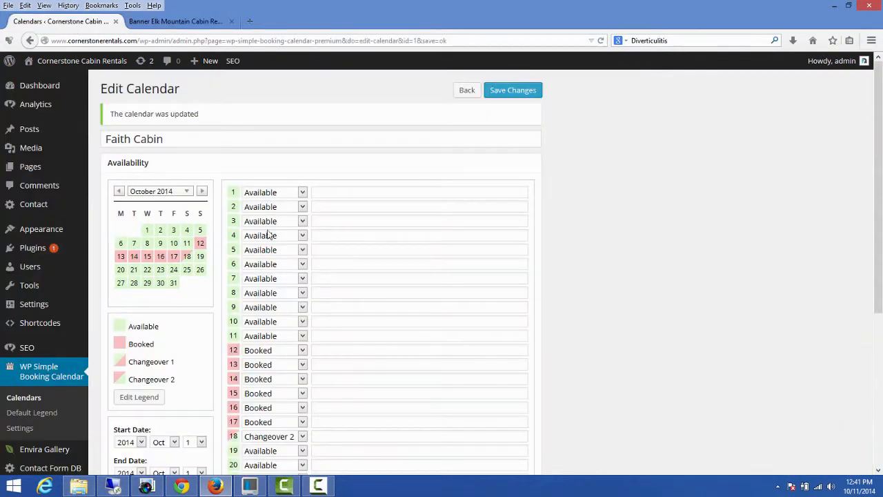
pyautogui.click(267, 351)
pyautogui.click(273, 363)
pyautogui.click(270, 364)
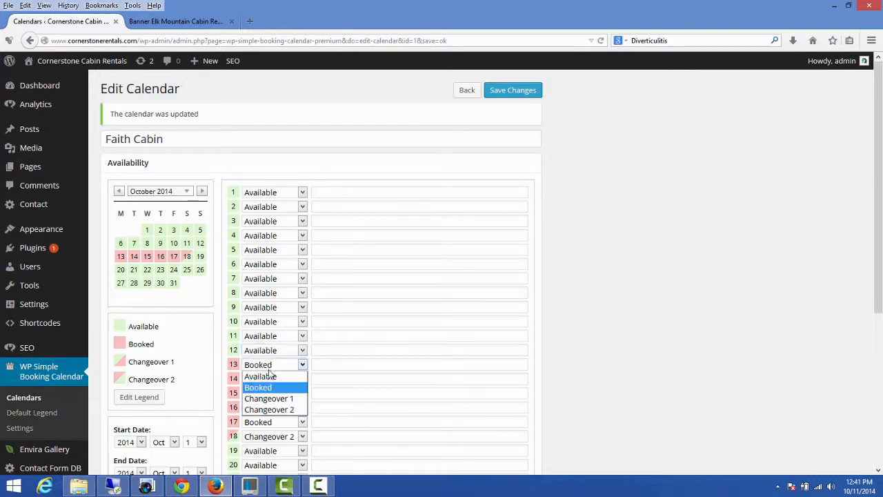
pyautogui.click(268, 376)
pyautogui.click(268, 380)
pyautogui.click(267, 391)
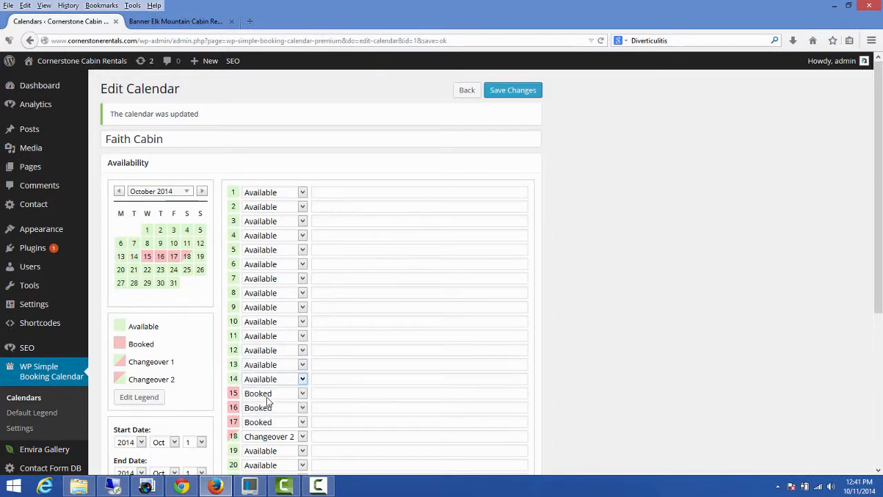
pyautogui.click(268, 395)
pyautogui.click(268, 406)
pyautogui.click(268, 408)
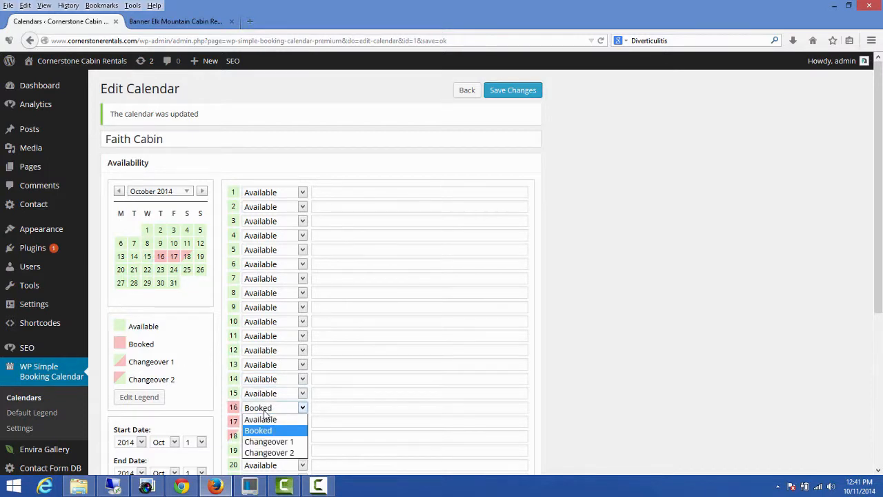
pyautogui.click(266, 419)
pyautogui.click(265, 424)
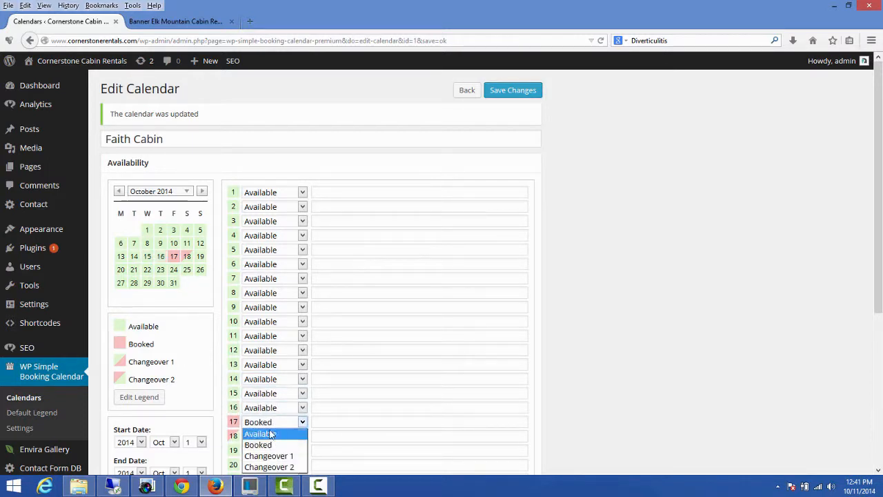
pyautogui.click(274, 433)
pyautogui.click(273, 436)
pyautogui.click(274, 447)
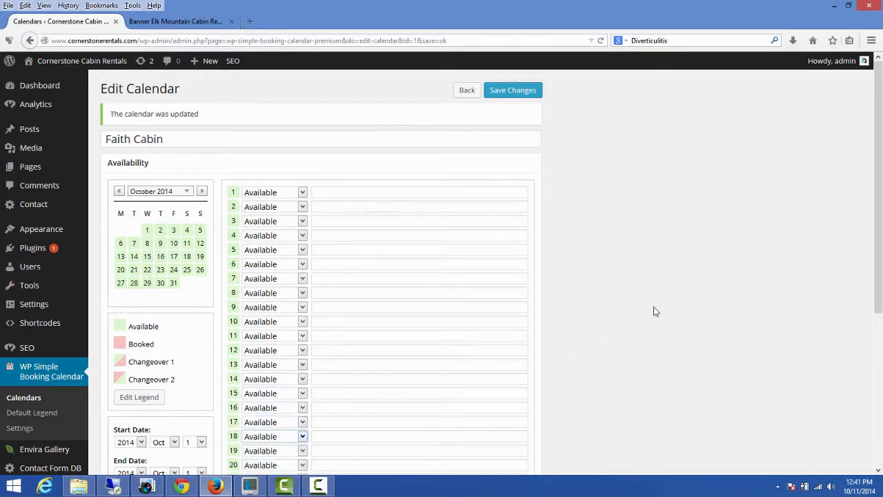
pyautogui.click(506, 97)
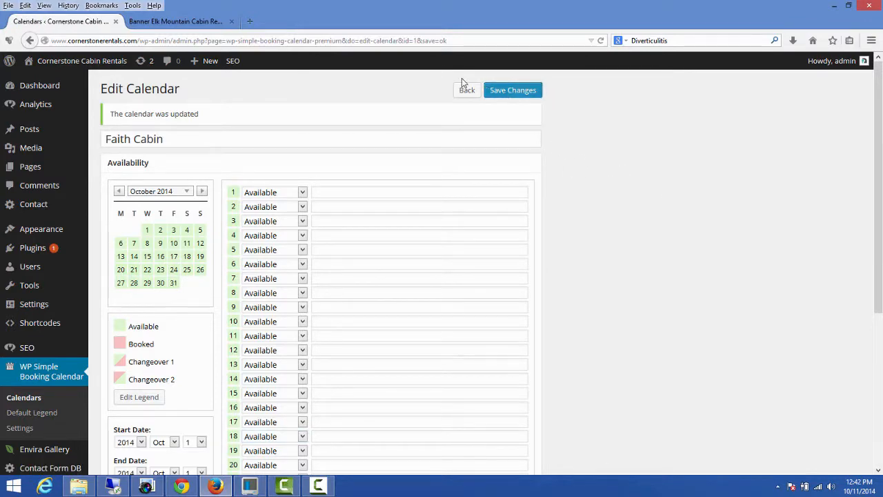
# Step: Reload the live Faith Cabin page and check the cleared October dates in its availability calendar
pyautogui.click(182, 20)
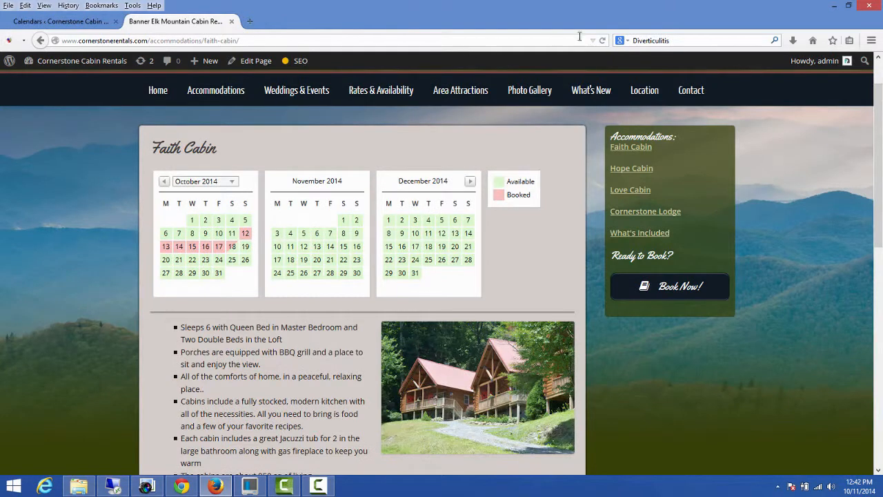
pyautogui.click(602, 41)
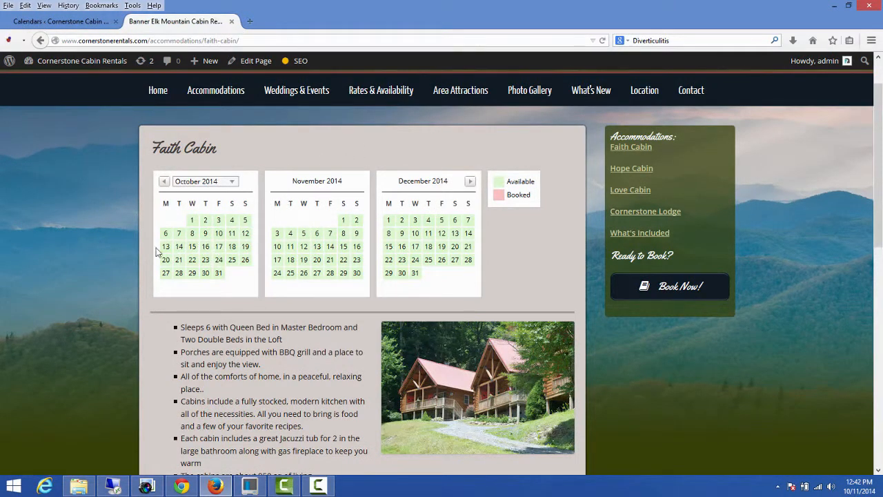
pyautogui.scroll(2, 260, 240)
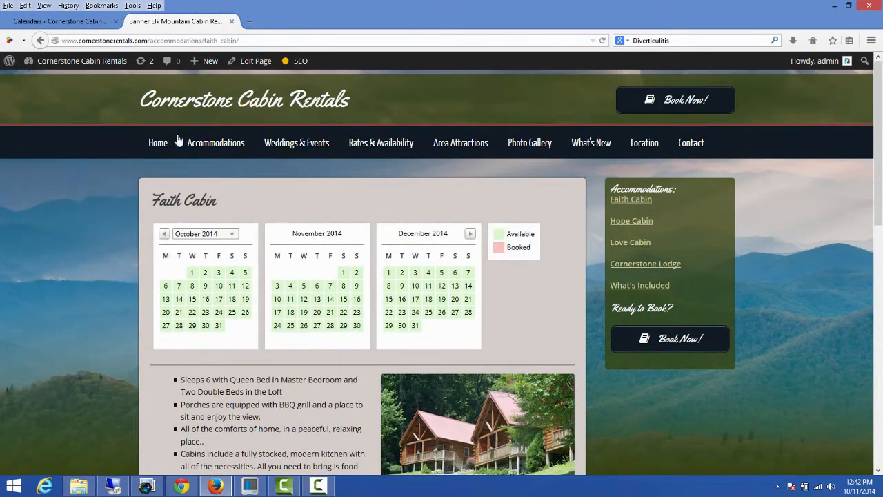
pyautogui.click(65, 22)
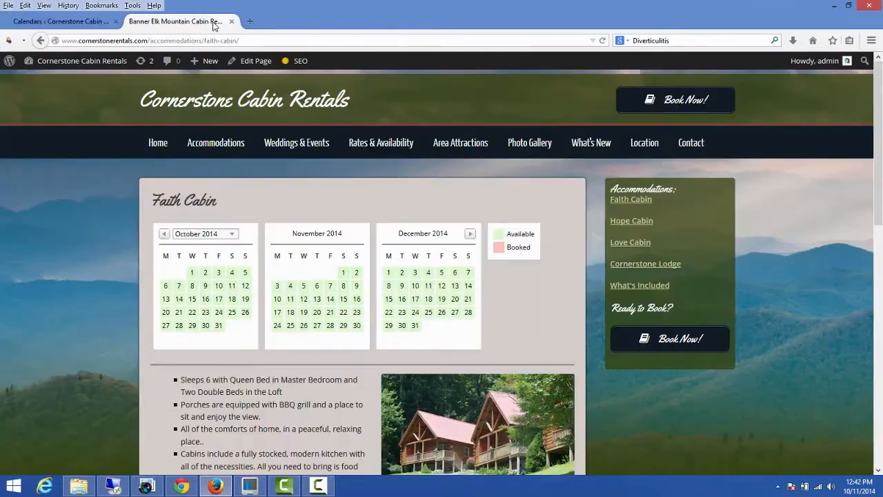
pyautogui.click(207, 21)
pyautogui.click(158, 144)
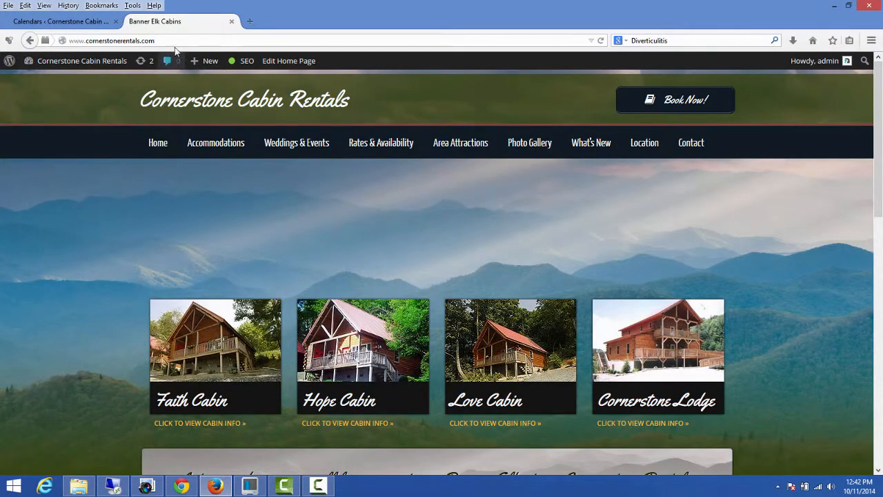
pyautogui.click(165, 42)
pyautogui.click(165, 43)
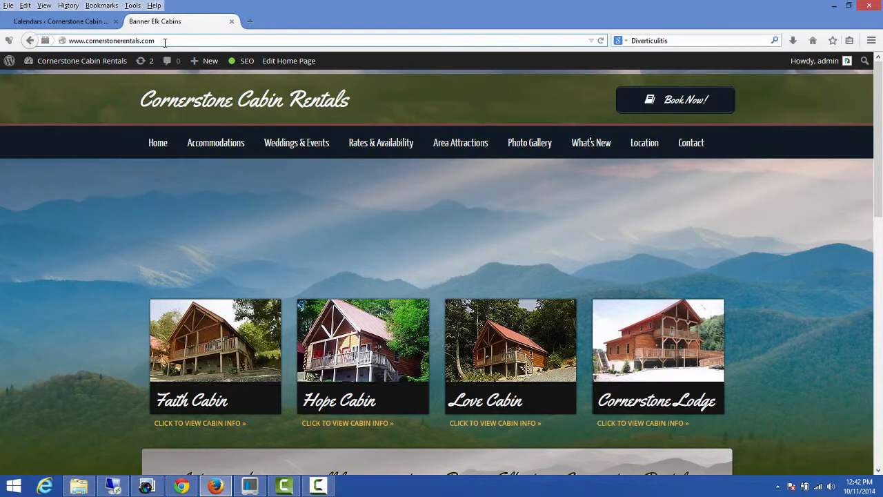
pyautogui.write('/site')
pyautogui.write('map.')
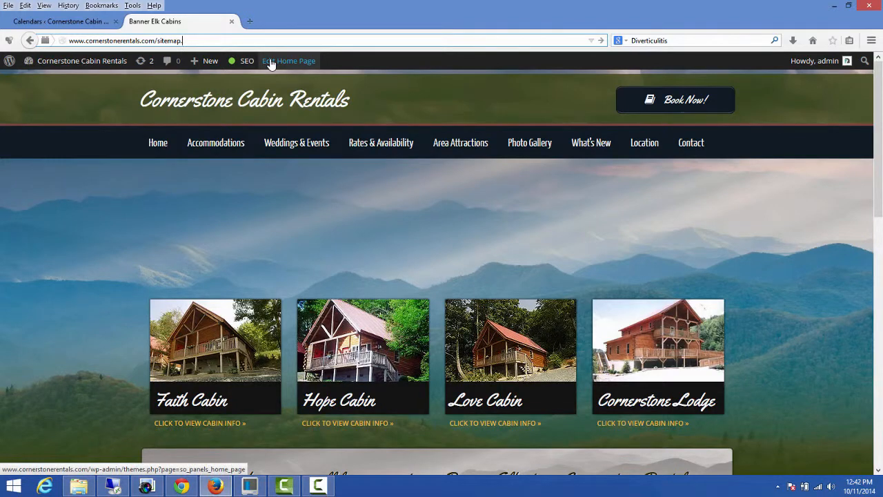
pyautogui.write('xml')
pyautogui.press('Return')
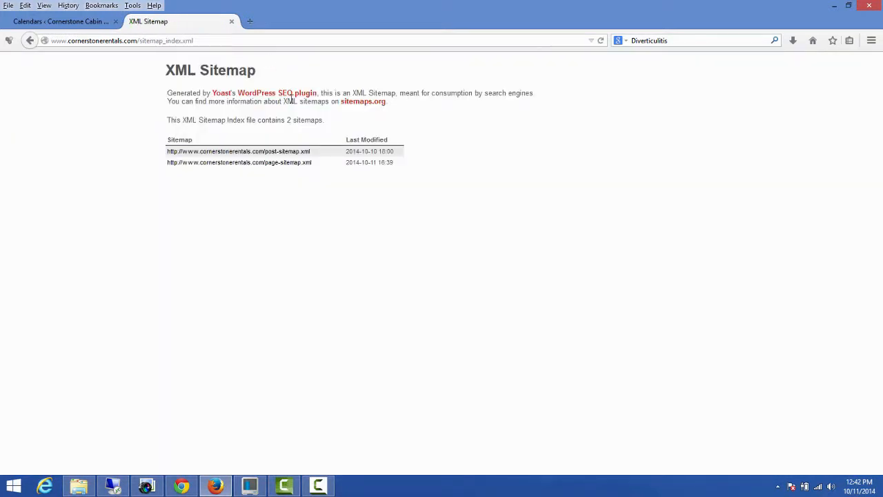
# Step: Open the page sitemap and examine the listed URLs and their priorities
pyautogui.click(294, 165)
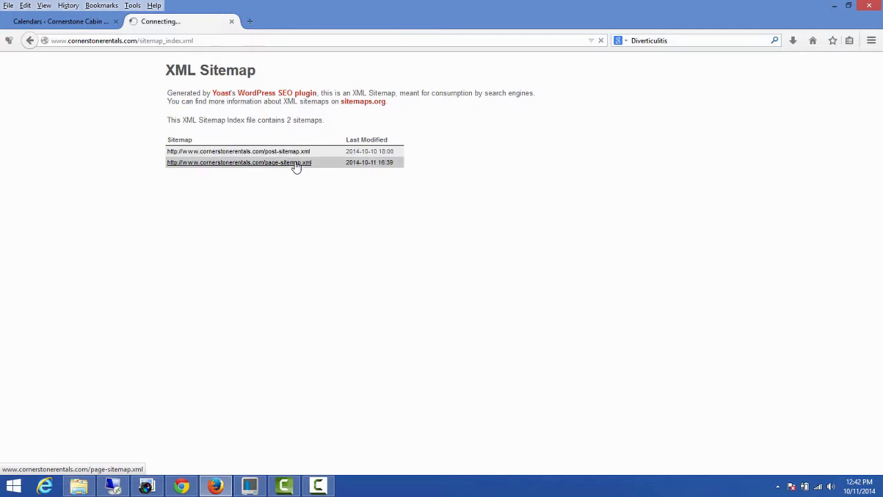
pyautogui.scroll(-2, 600, 186)
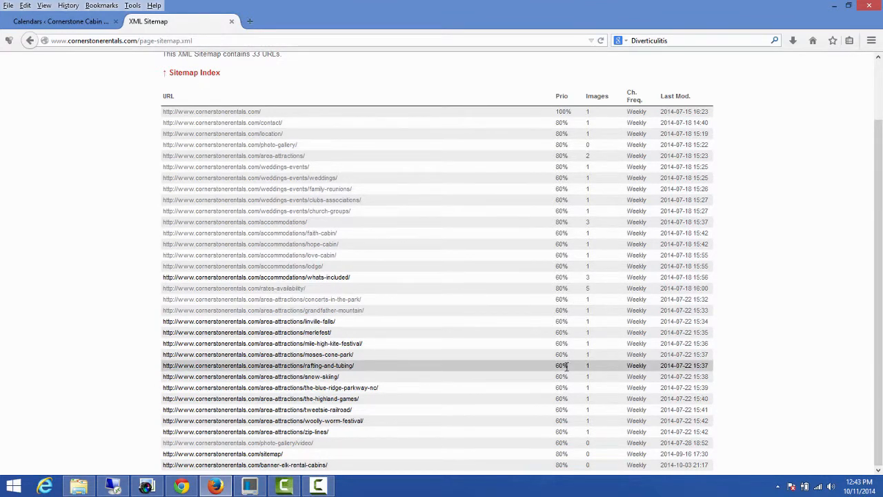
pyautogui.click(78, 23)
pyautogui.click(134, 22)
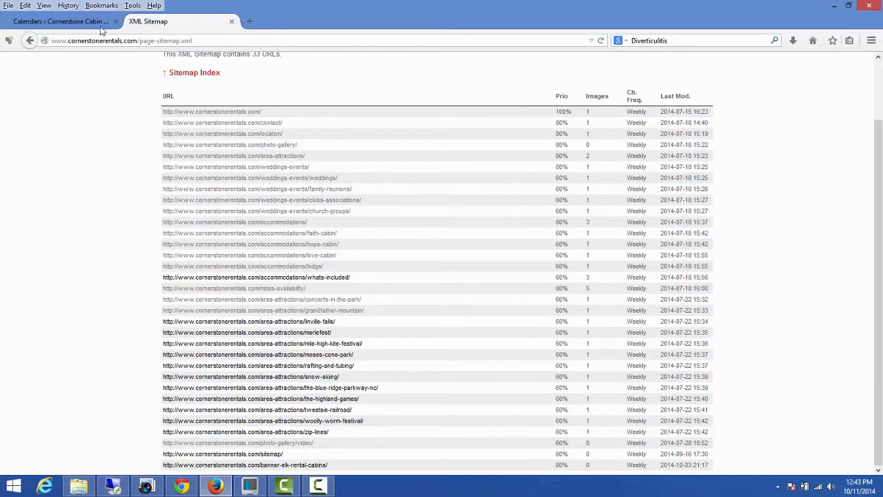
# Step: Return to the sitemap index, open the post sitemap and examine the priority of the listed post
pyautogui.click(29, 40)
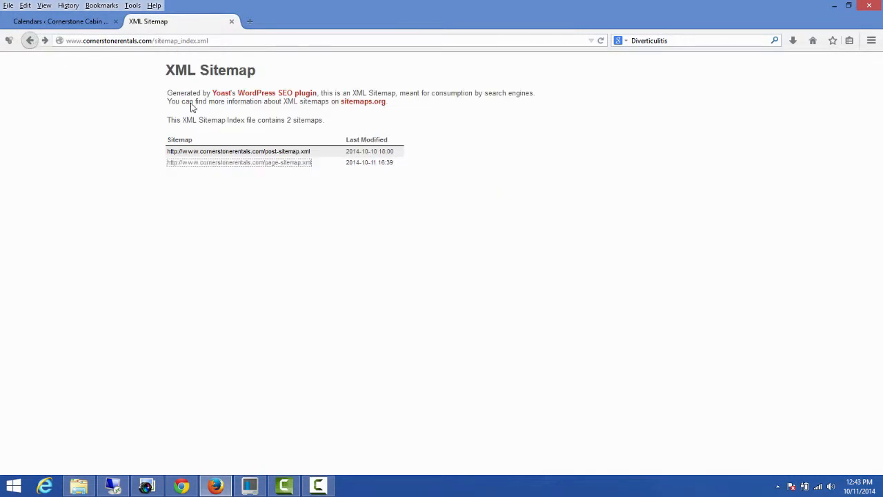
pyautogui.click(294, 153)
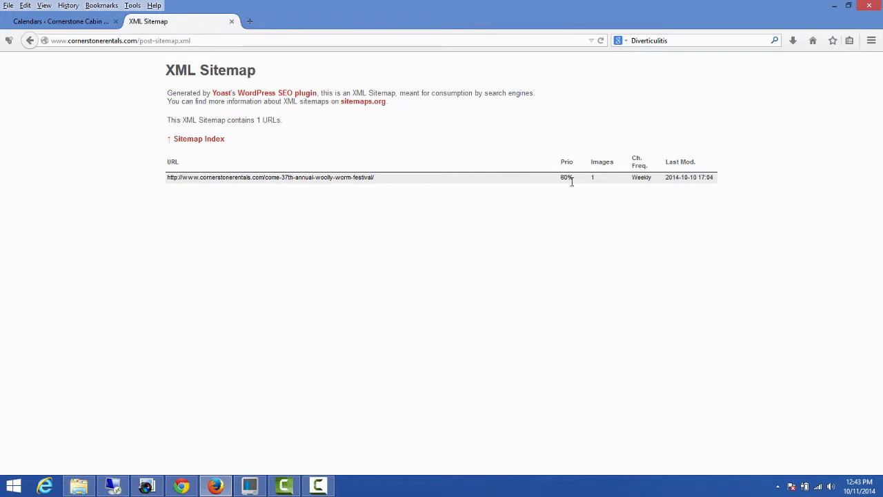
pyautogui.moveTo(572, 178); pyautogui.dragTo(552, 187)
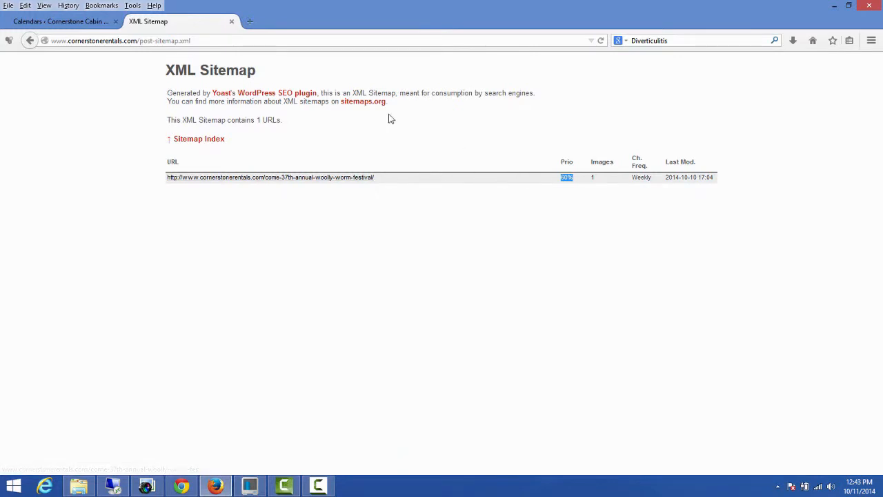
# Step: Return to the WordPress admin and open the list of all pages
pyautogui.click(59, 23)
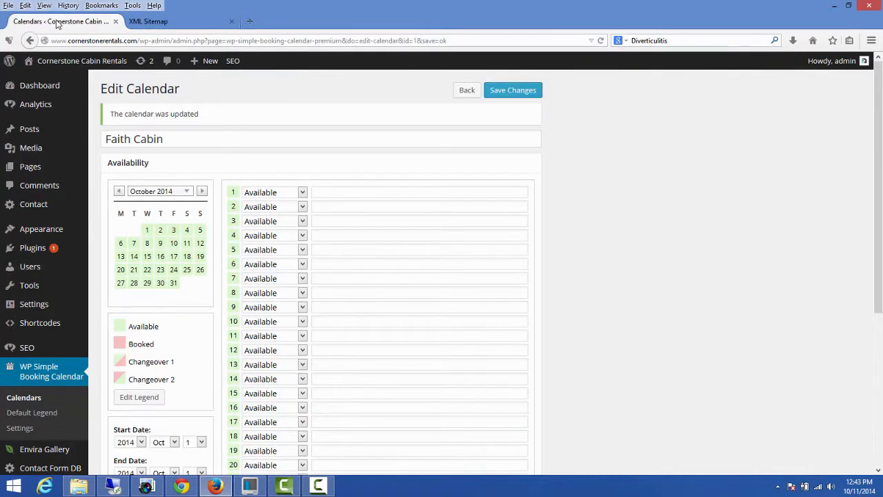
pyautogui.moveTo(28, 173)
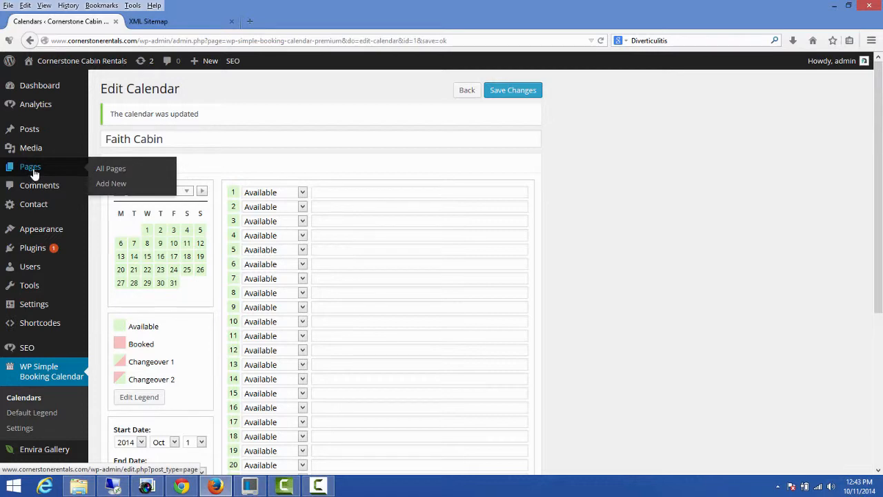
pyautogui.click(113, 172)
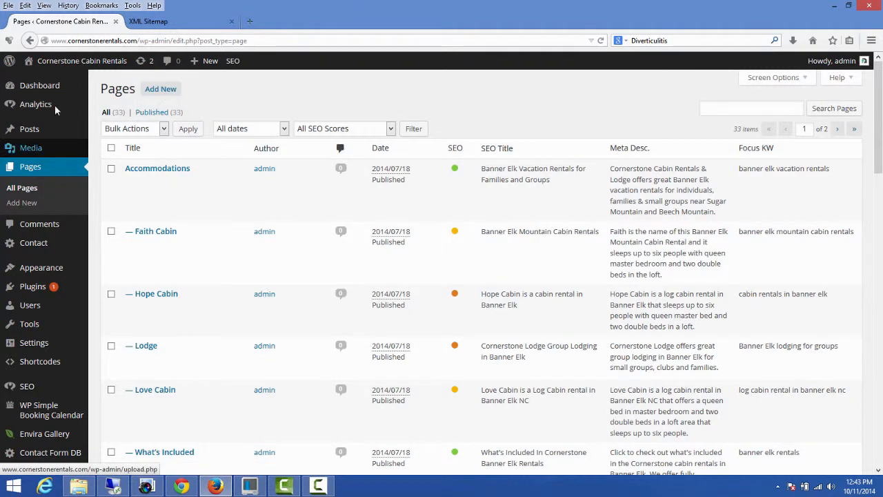
# Step: Return to the live site's Home page, open the What's New category and read through the Woolly Worm Festival post
pyautogui.click(176, 22)
pyautogui.click(29, 41)
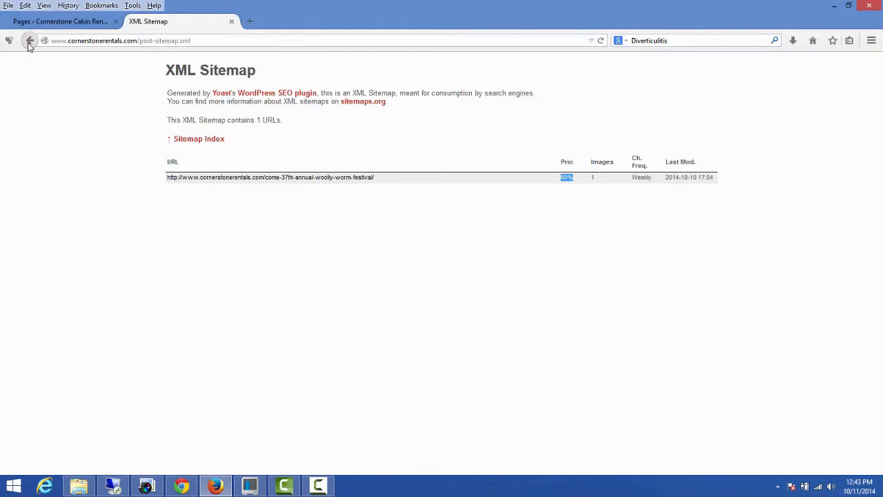
pyautogui.click(30, 42)
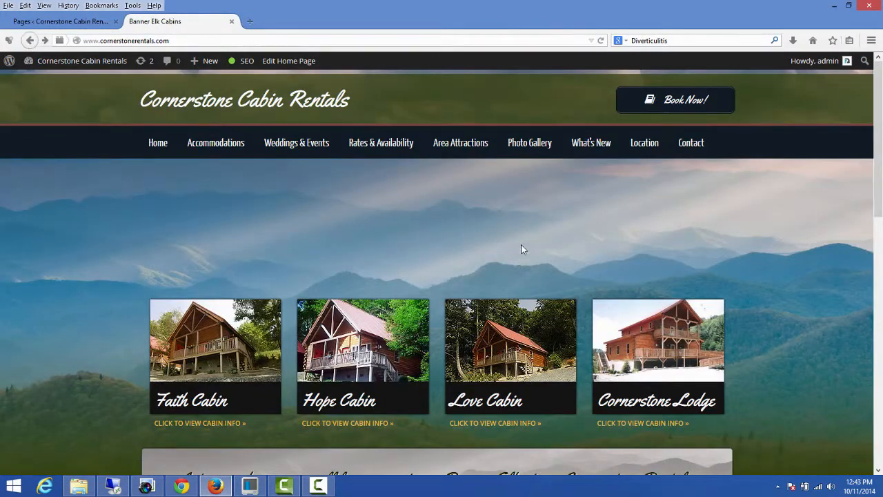
pyautogui.moveTo(279, 149)
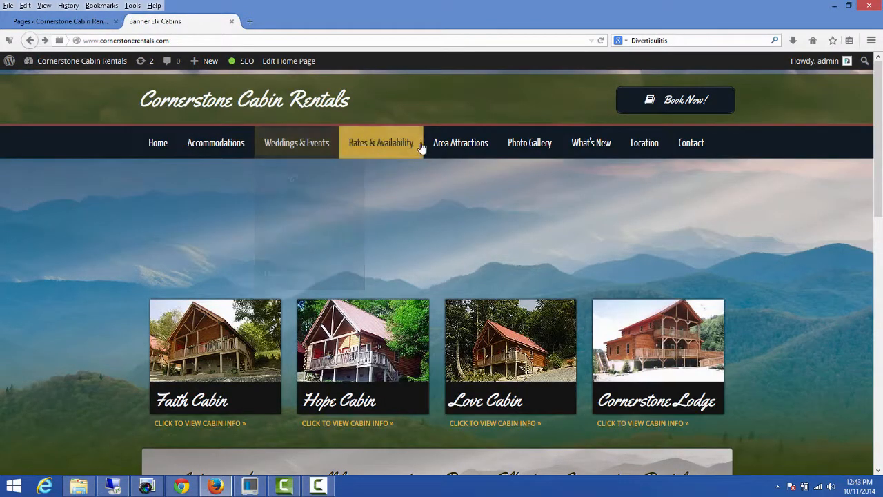
pyautogui.click(596, 148)
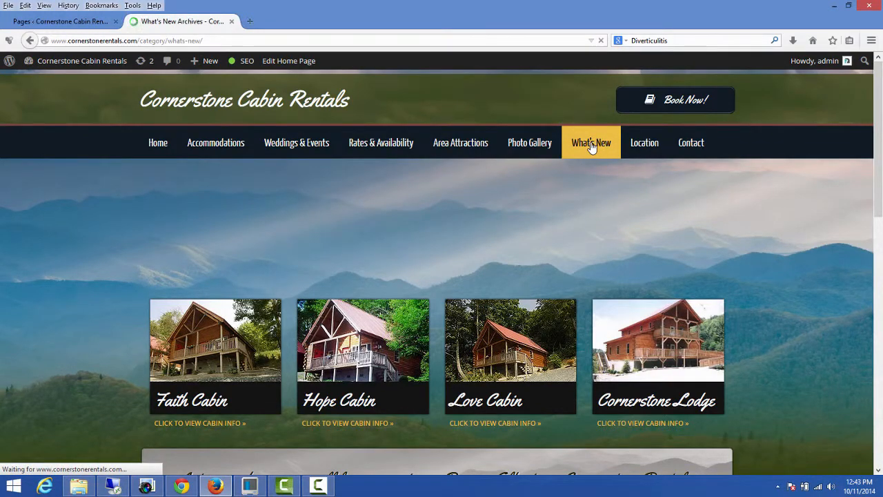
pyautogui.scroll(-3, 345, 242)
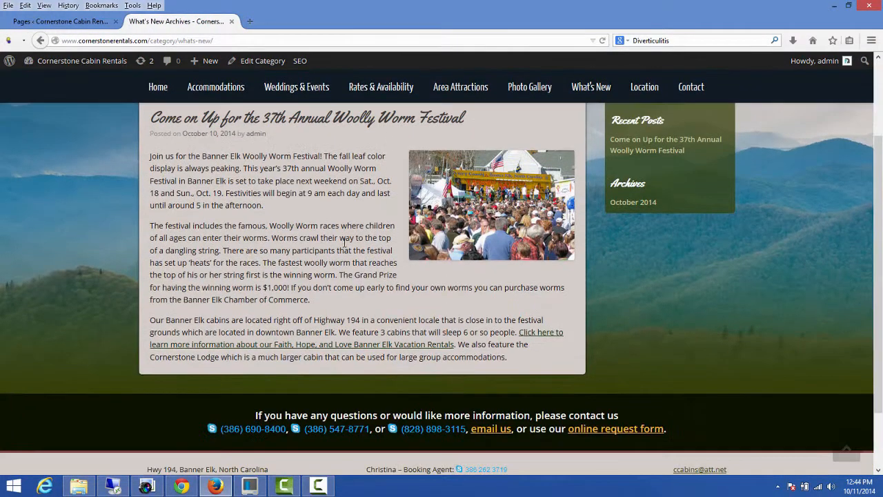
pyautogui.scroll(2, 241, 200)
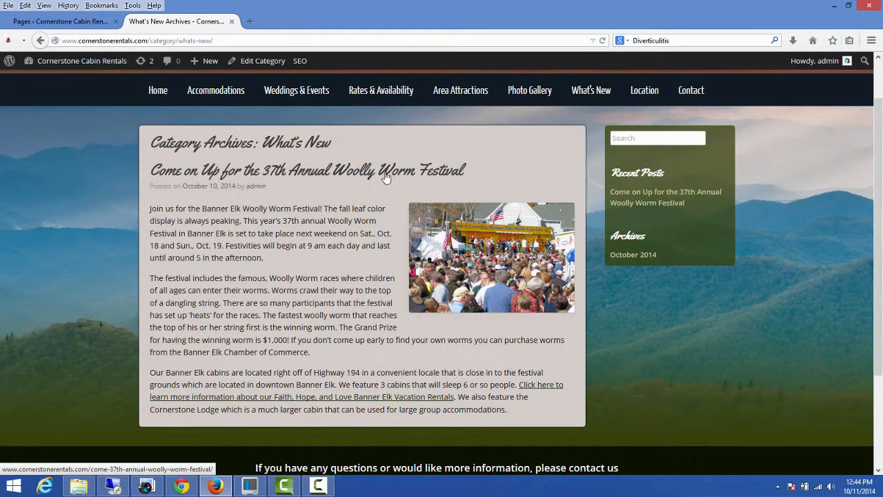
pyautogui.scroll(-2, 301, 276)
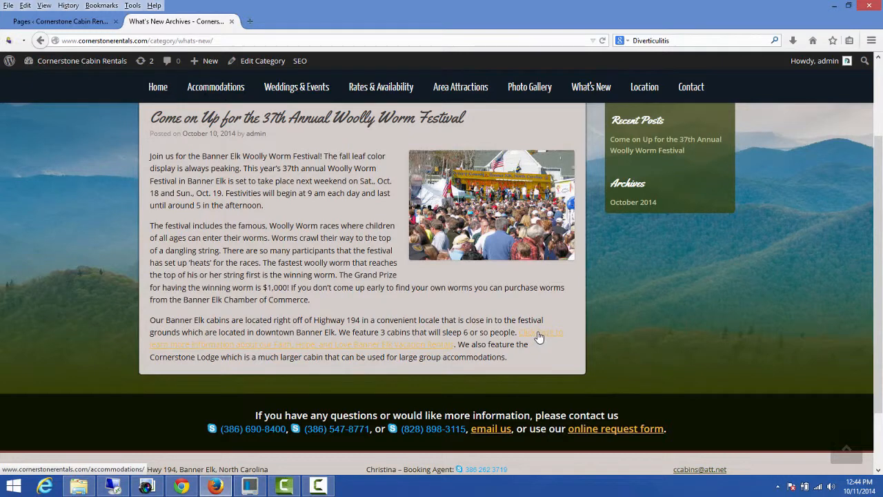
pyautogui.scroll(4, 441, 303)
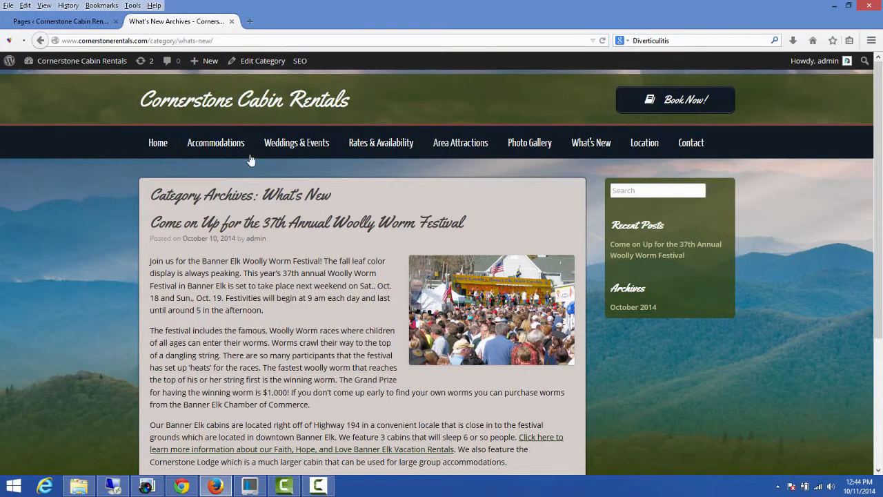
# Step: Return to the WordPress admin, open the list of posts and trash the draft "Autumn is making an appearance in the High Country"
pyautogui.click(77, 25)
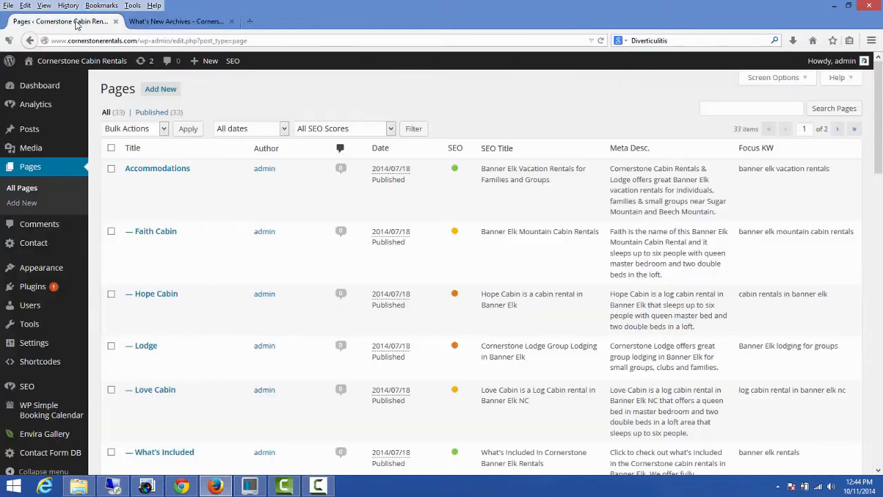
pyautogui.click(29, 131)
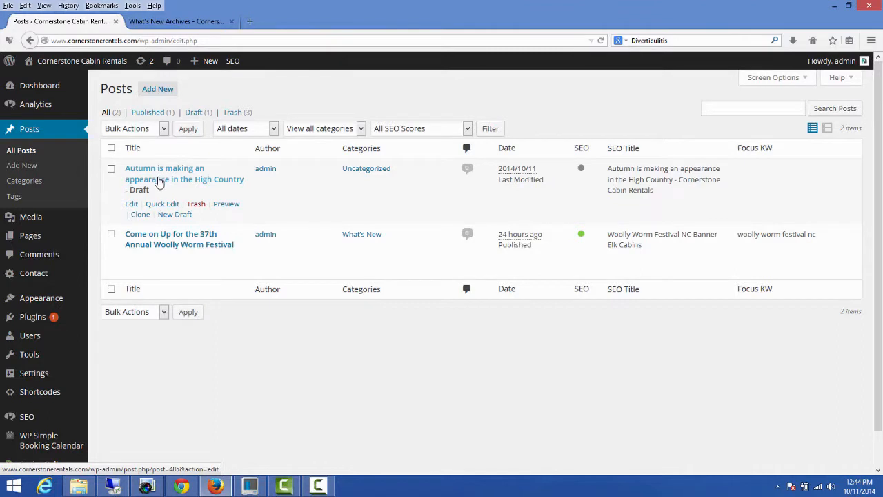
pyautogui.click(196, 204)
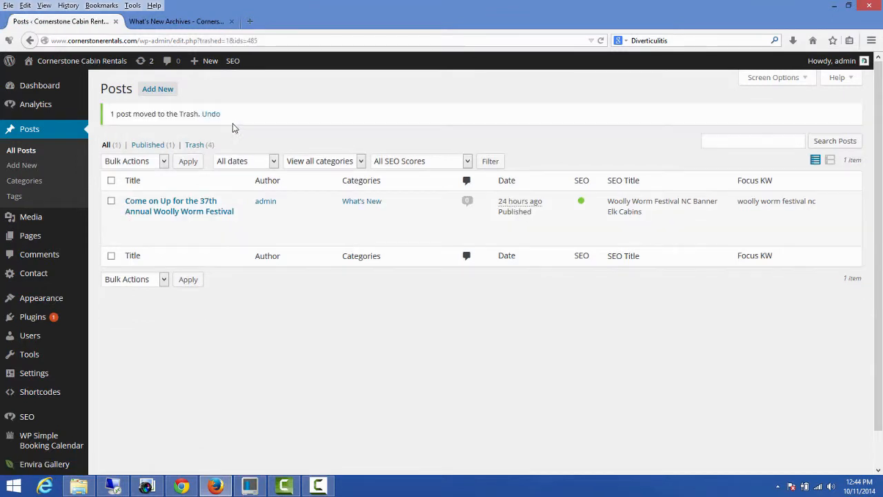
# Step: Permanently delete all the trashed posts, including test2, test and Hello world!, with one bulk action
pyautogui.click(196, 145)
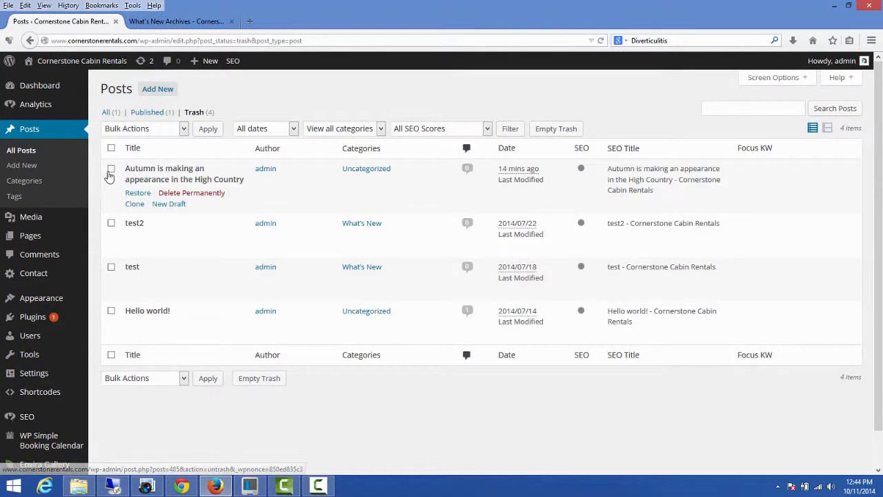
pyautogui.click(111, 224)
pyautogui.click(111, 267)
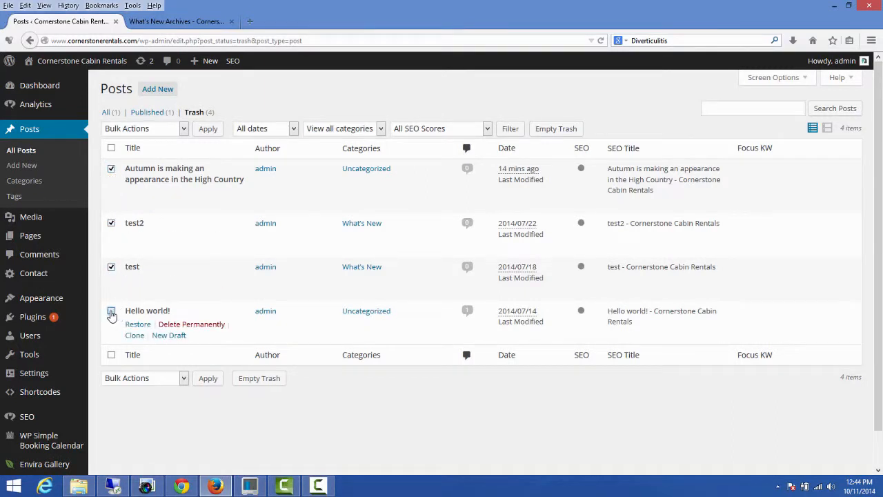
pyautogui.click(147, 129)
pyautogui.click(127, 164)
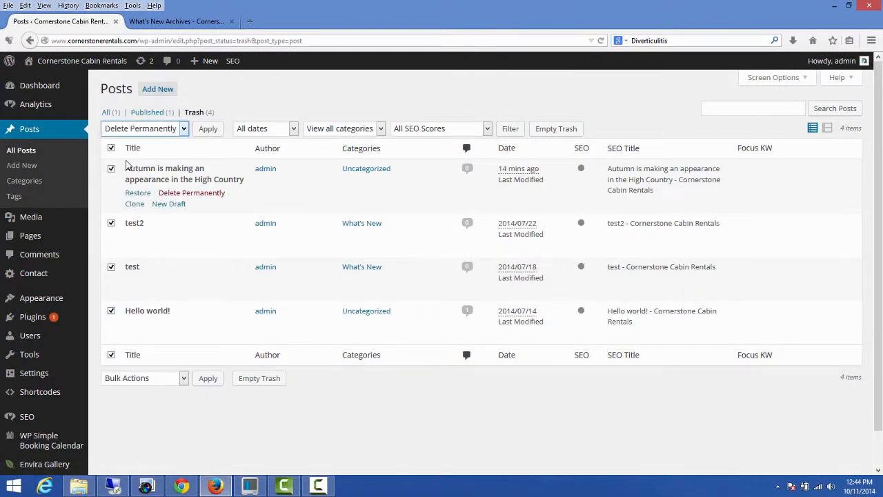
pyautogui.click(210, 130)
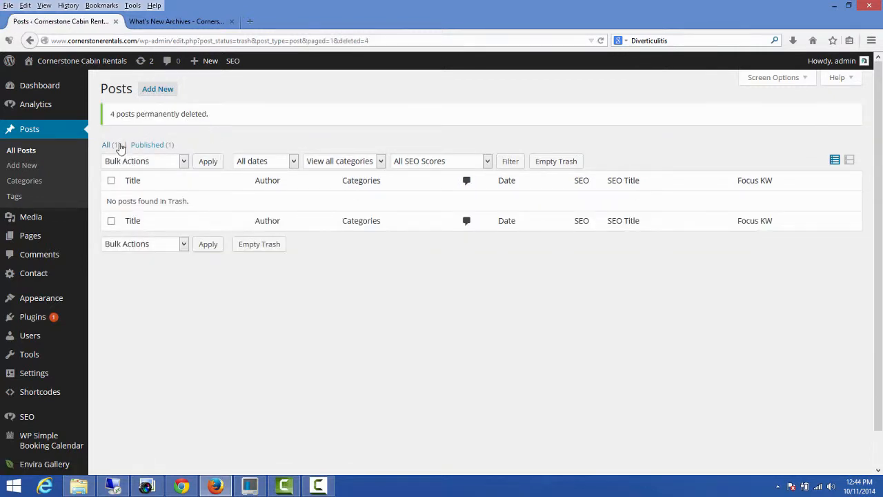
# Step: Return to the list of all posts, start a new post and begin its title with "Autumn is"
pyautogui.click(107, 146)
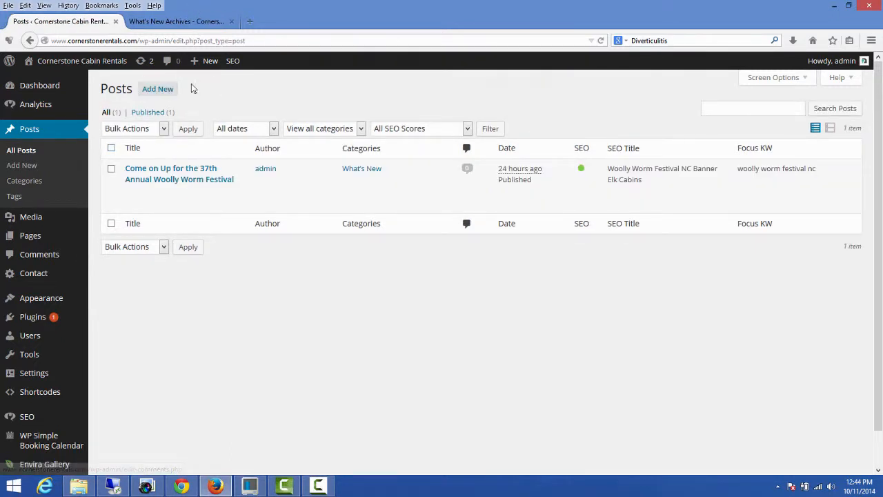
pyautogui.click(157, 92)
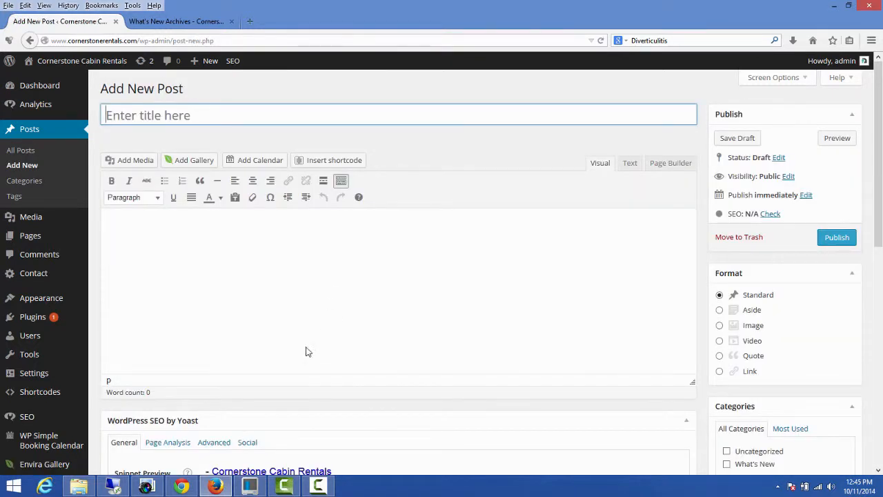
pyautogui.click(318, 487)
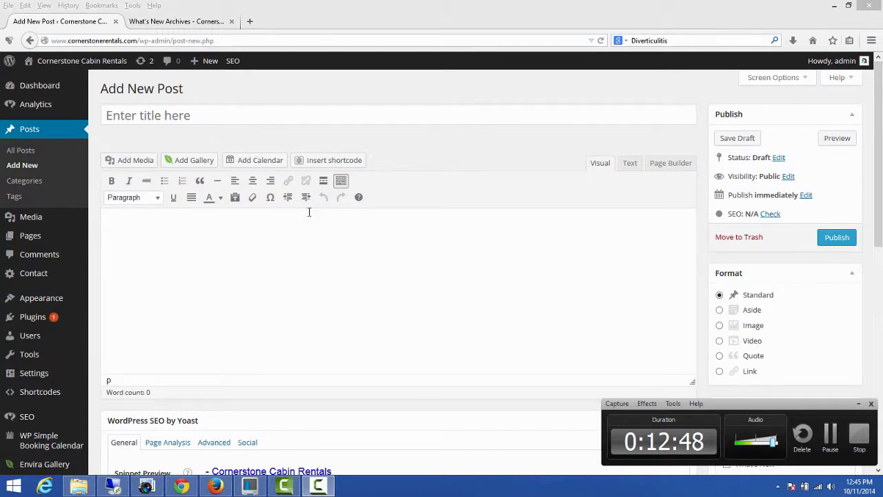
pyautogui.click(180, 117)
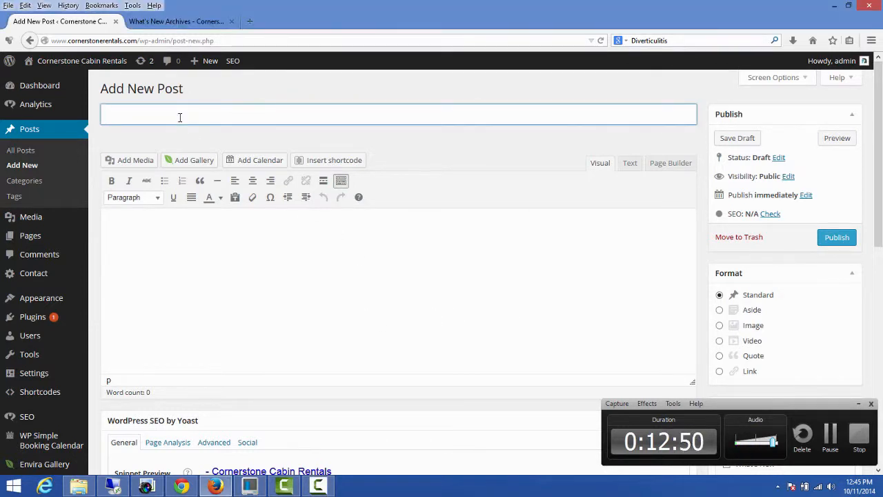
pyautogui.write('Autun')
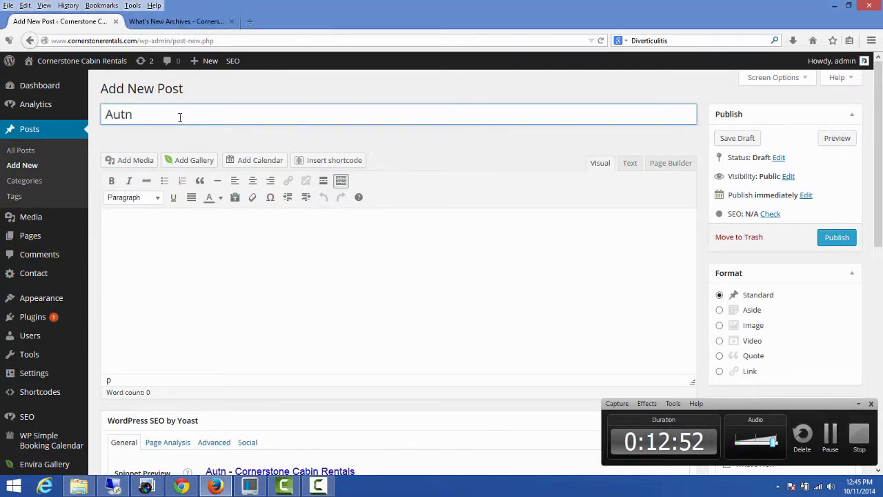
pyautogui.press('BackSpace')
pyautogui.write('mn is ')
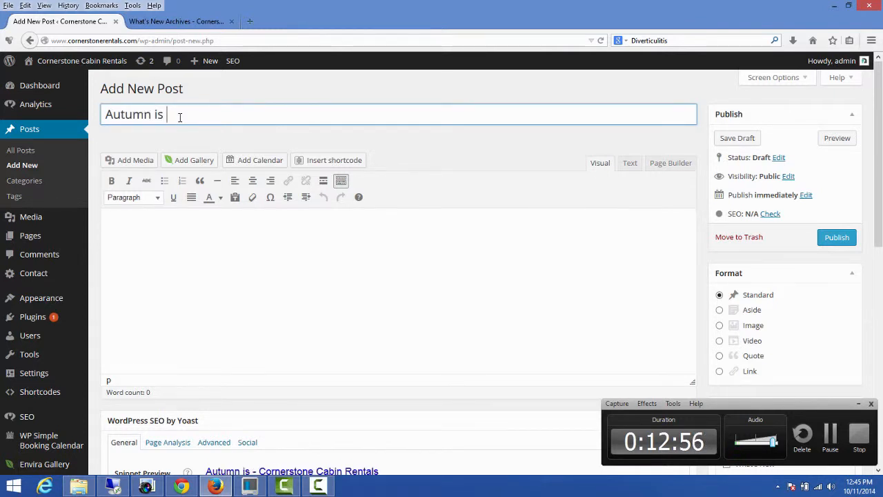
pyautogui.write('maskin')
pyautogui.press('BackSpace')
pyautogui.press('BackSpace')
pyautogui.press('BackSpace')
pyautogui.press('BackSpace')
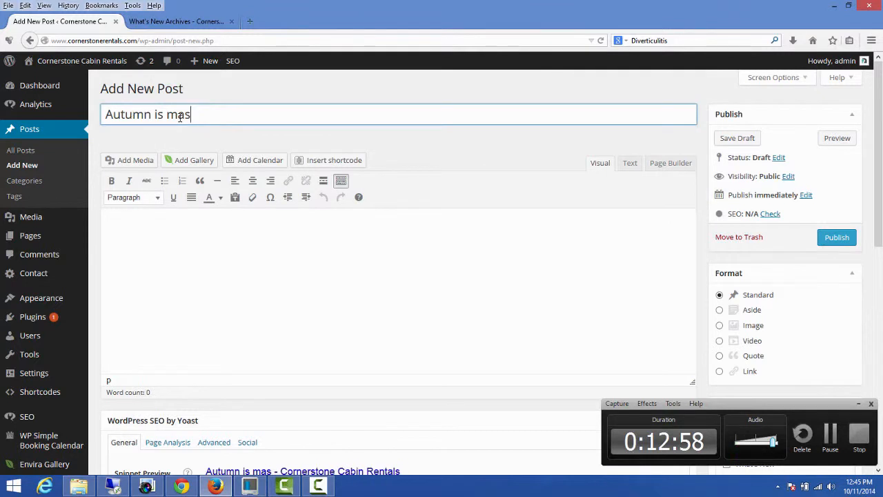
pyautogui.write('king a s')
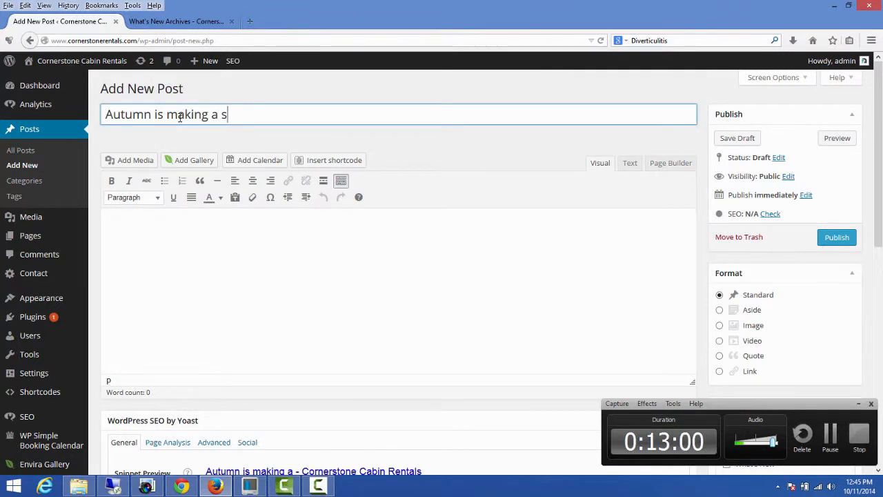
pyautogui.write('trongt')
pyautogui.press('BackSpace')
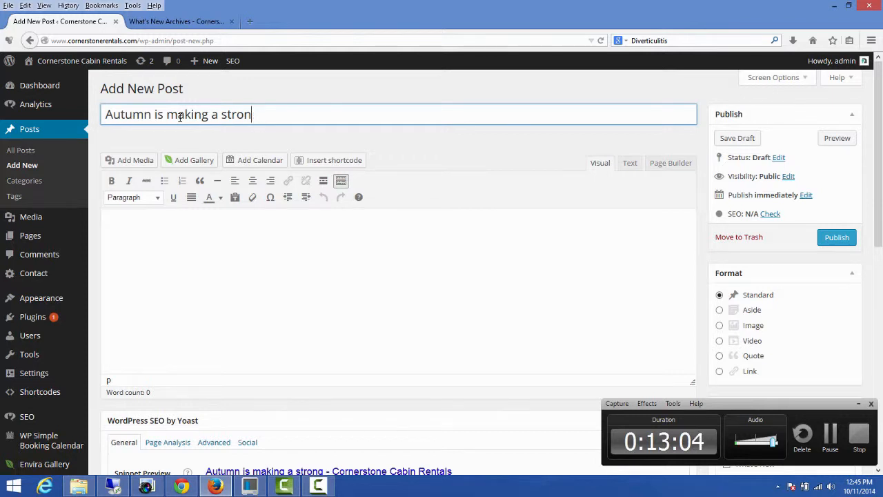
pyautogui.press('BackSpace')
pyautogui.press('BackSpace')
pyautogui.press('BackSpace')
pyautogui.press('BackSpace')
pyautogui.press('BackSpace')
pyautogui.press('BackSpace')
pyautogui.press('BackSpace')
pyautogui.press('BackSpace')
pyautogui.press('BackSpace')
pyautogui.press('BackSpace')
pyautogui.press('BackSpace')
pyautogui.press('BackSpace')
pyautogui.press('BackSpace')
pyautogui.press('BackSpace')
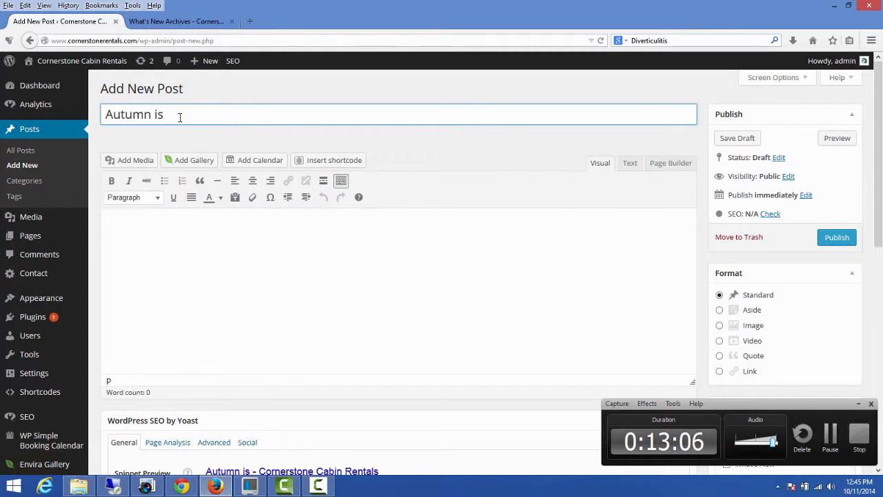
# Step: Complete the post title as "Autumn is here and the Colors are Looking Awesome" and enter "lkjlkdjalksjdlaksjd" as placeholder body text
pyautogui.write('here and the Co')
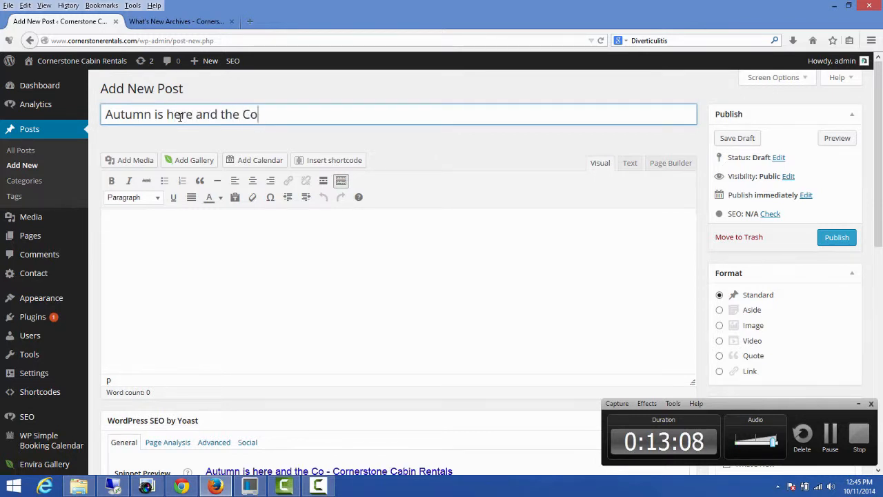
pyautogui.write('lors are L')
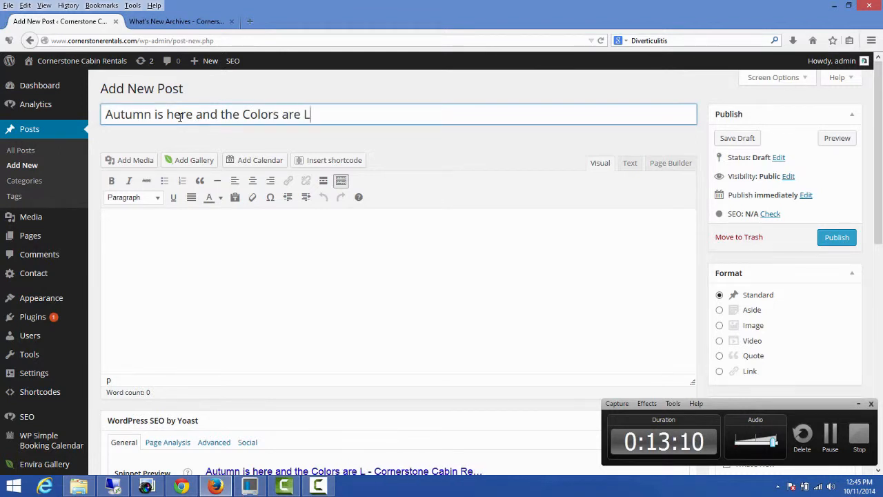
pyautogui.write('ooking ')
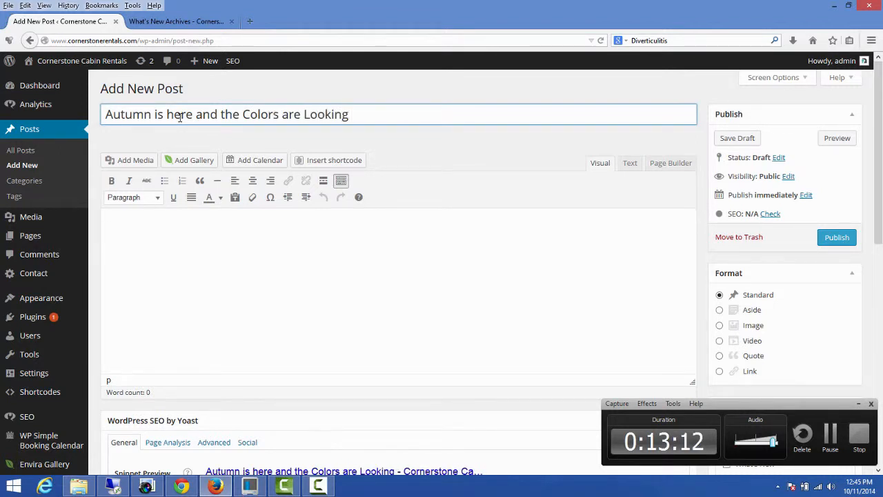
pyautogui.write('Aweson')
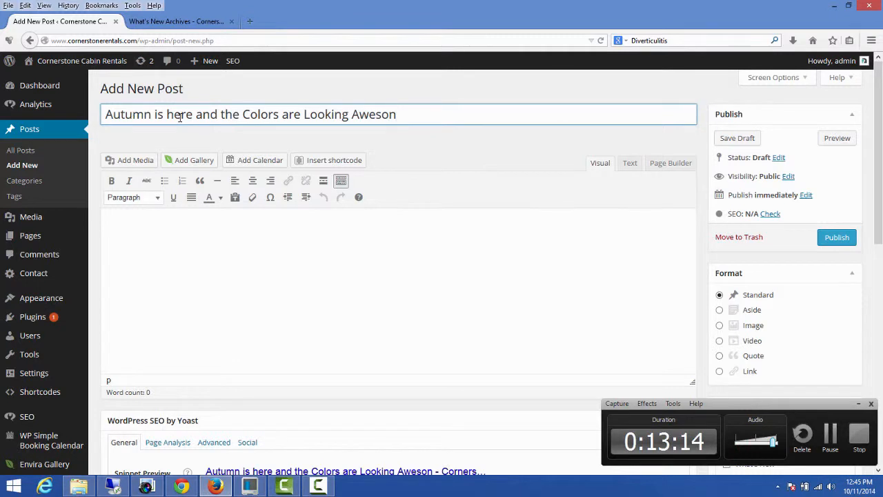
pyautogui.press('BackSpace')
pyautogui.write('me')
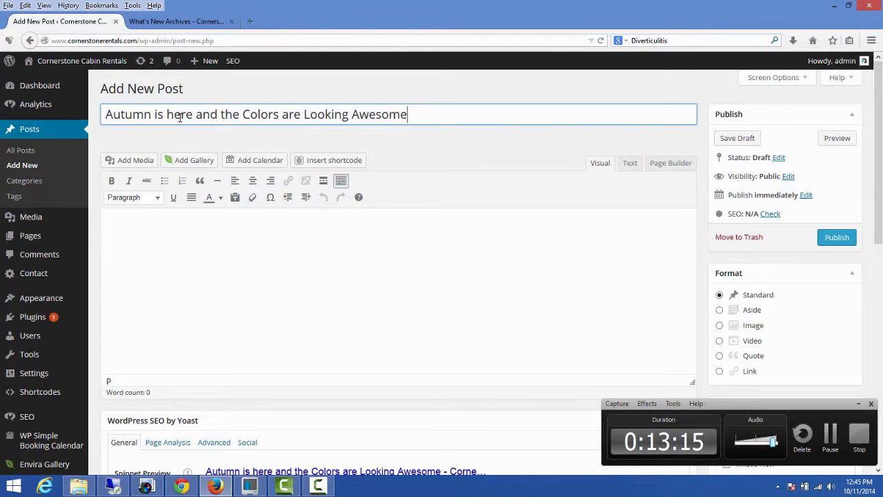
pyautogui.click(157, 231)
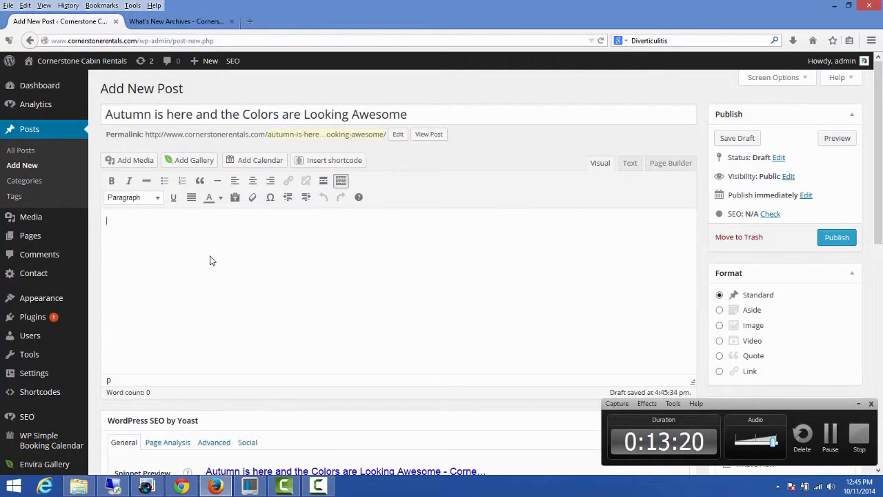
pyautogui.write('lkjlkdjalksjdlaksjd')
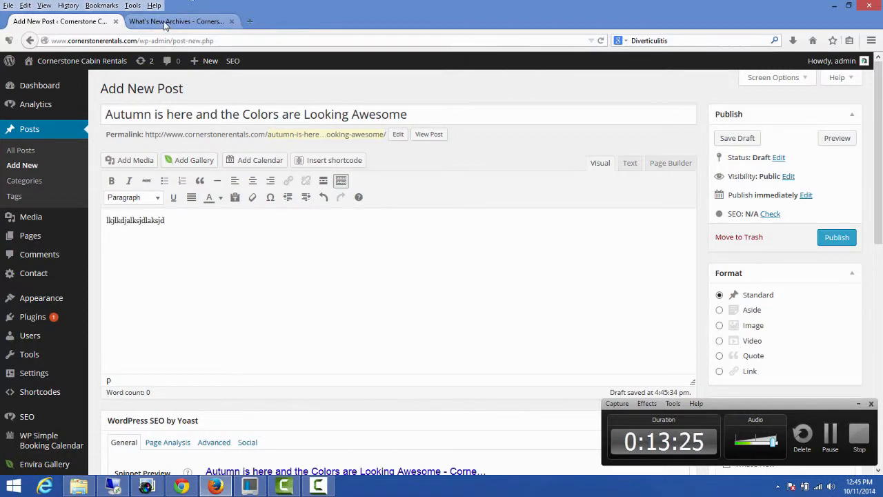
# Step: Try to copy the second paragraph of the live Woolly Worm Festival post onto a new line in the new post's body
pyautogui.click(200, 21)
pyautogui.moveTo(315, 413); pyautogui.dragTo(159, 332)
pyautogui.rightClick(184, 346)
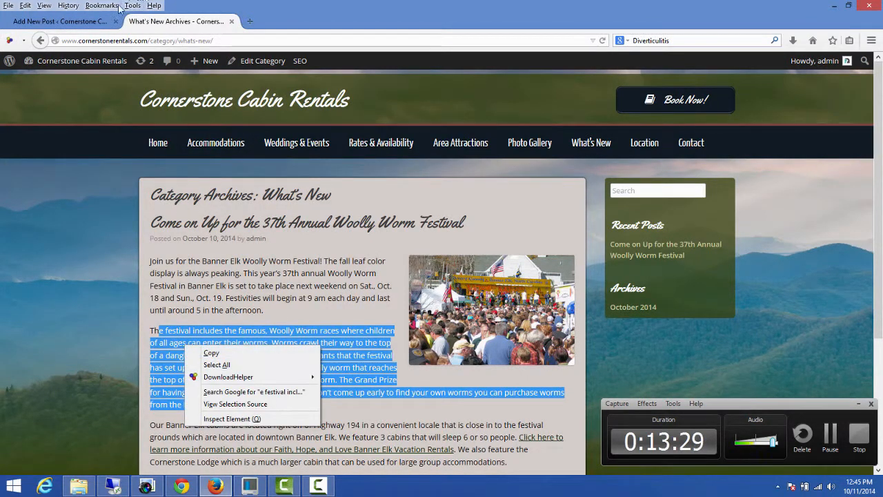
pyautogui.click(211, 352)
pyautogui.hotkey('ctrl', 'Tab')
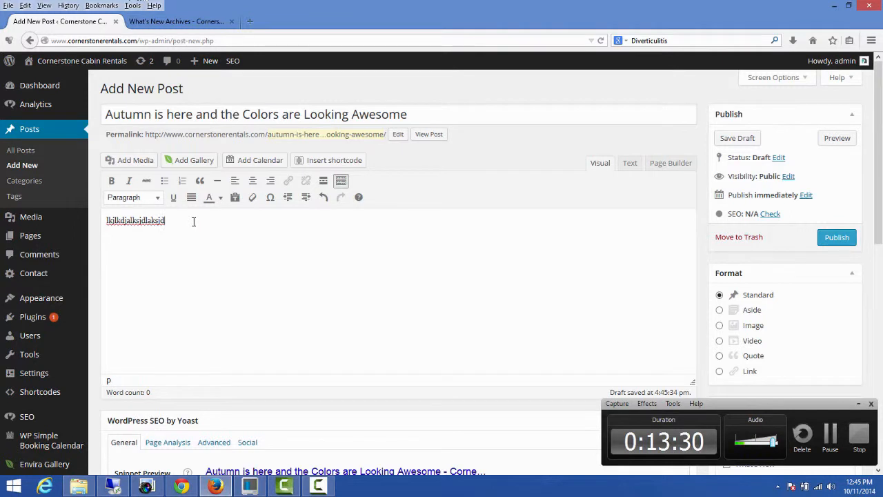
pyautogui.press('Return')
pyautogui.press('Return')
pyautogui.hotkey('ctrl', 'v')
pyautogui.moveTo(153, 256); pyautogui.dragTo(113, 243)
pyautogui.press('BackSpace')
pyautogui.press('BackSpace')
pyautogui.rightClick(135, 249)
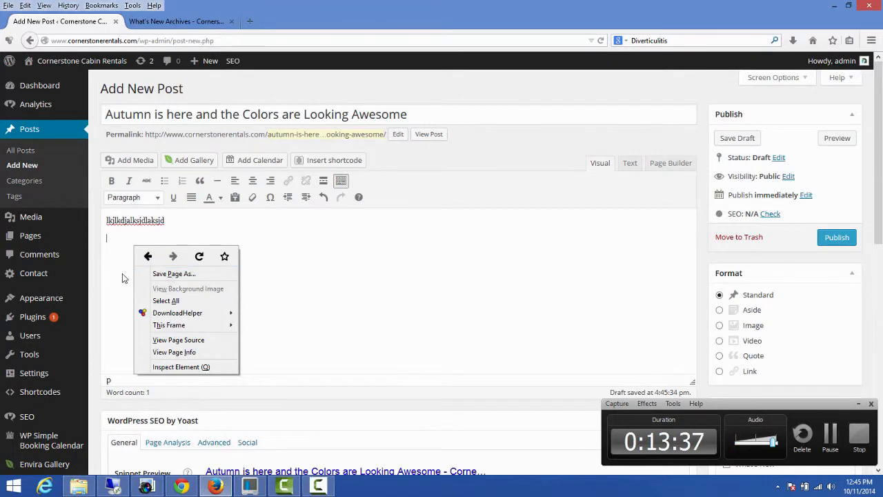
pyautogui.press('Escape')
# Step: Copy the selected festival paragraph again from the live What's New page and paste it below the placeholder text
pyautogui.click(187, 22)
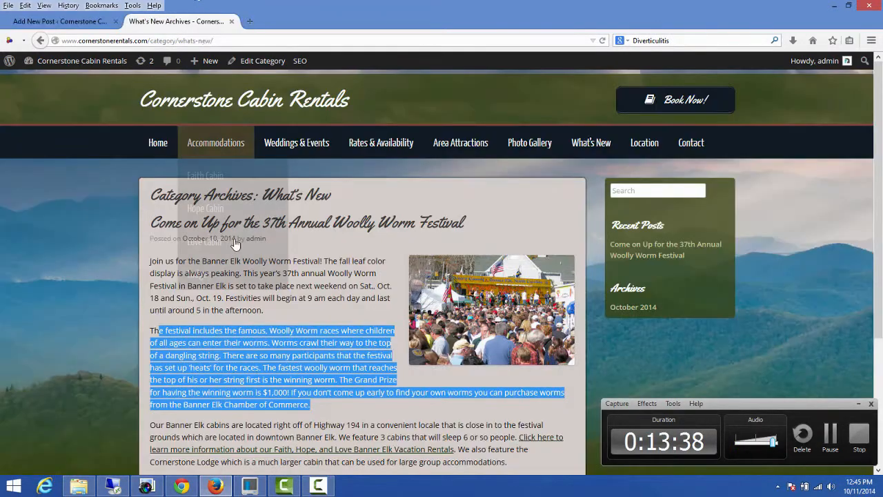
pyautogui.rightClick(233, 357)
pyautogui.click(260, 364)
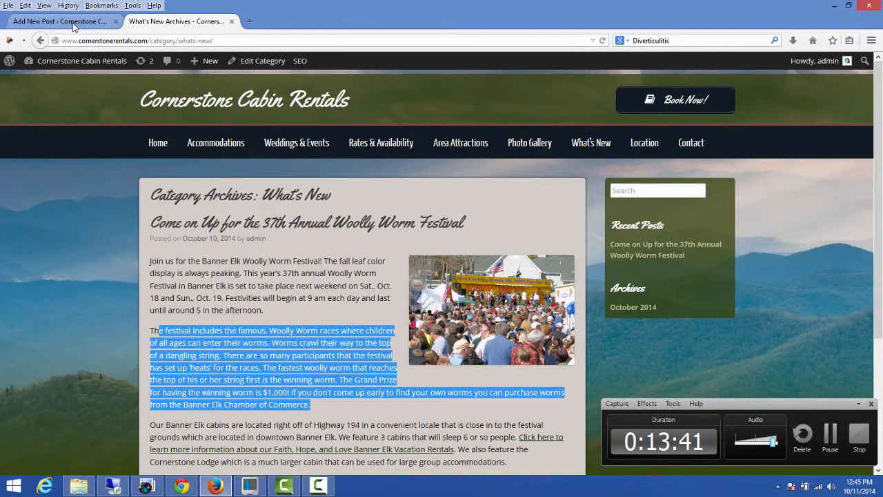
pyautogui.click(62, 21)
pyautogui.hotkey('ctrl', 'v')
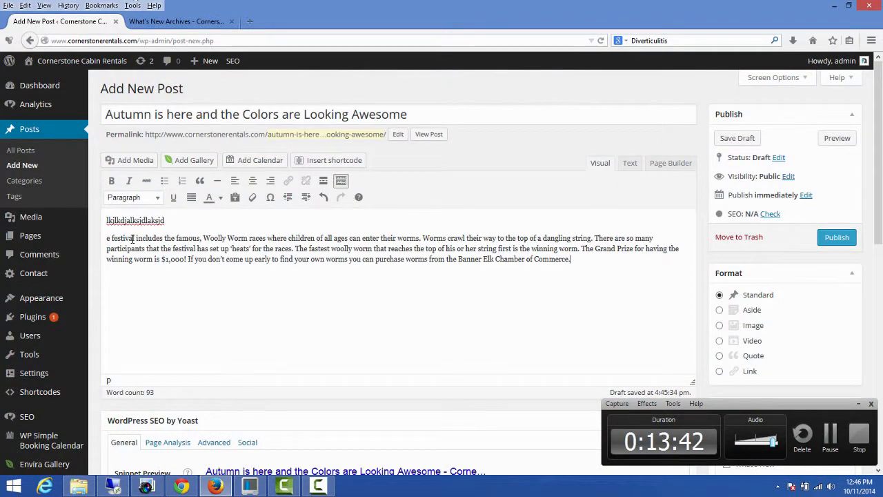
# Step: Copy the crowd photo from the live Woolly Worm Festival post into the new post and move it to the start of the festival paragraph
pyautogui.click(171, 21)
pyautogui.click(350, 317)
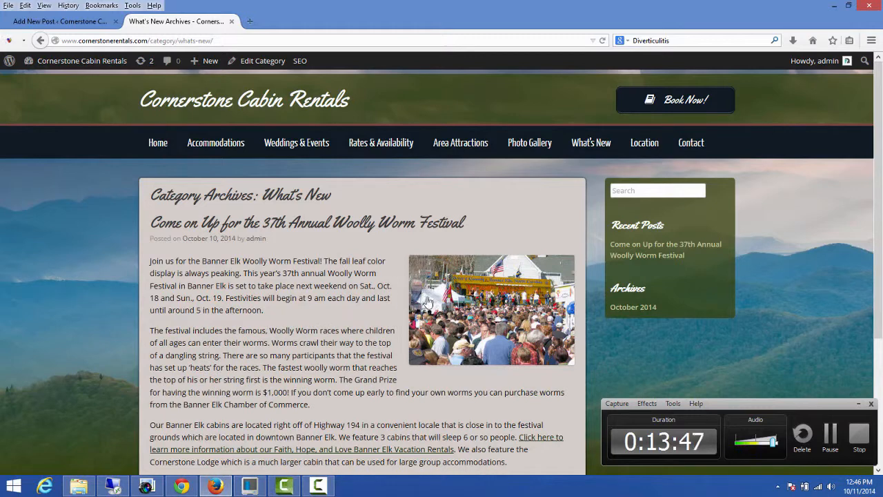
pyautogui.rightClick(450, 298)
pyautogui.click(488, 395)
pyautogui.click(104, 22)
pyautogui.moveTo(115, 282); pyautogui.dragTo(119, 281)
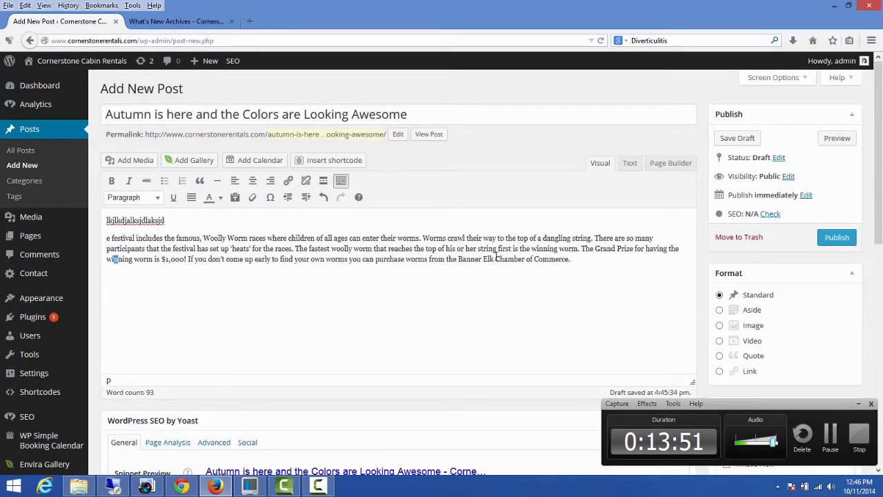
pyautogui.click(583, 260)
pyautogui.hotkey('ctrl', 'v')
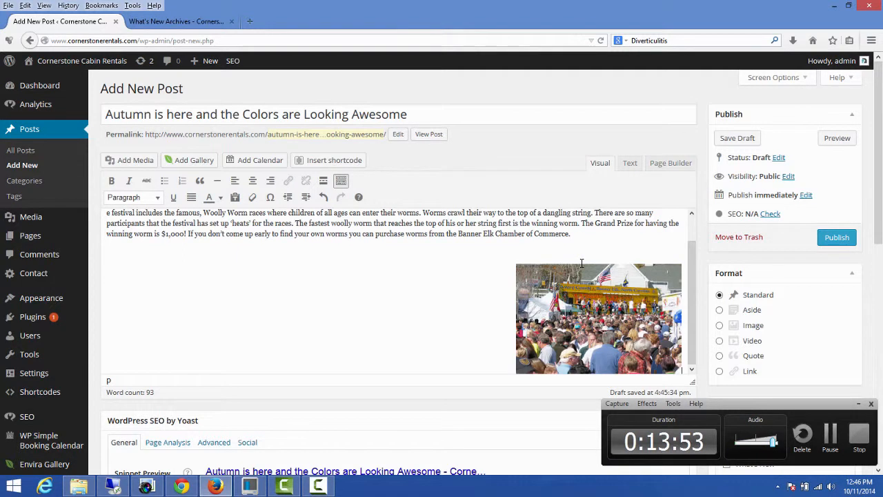
pyautogui.click(590, 306)
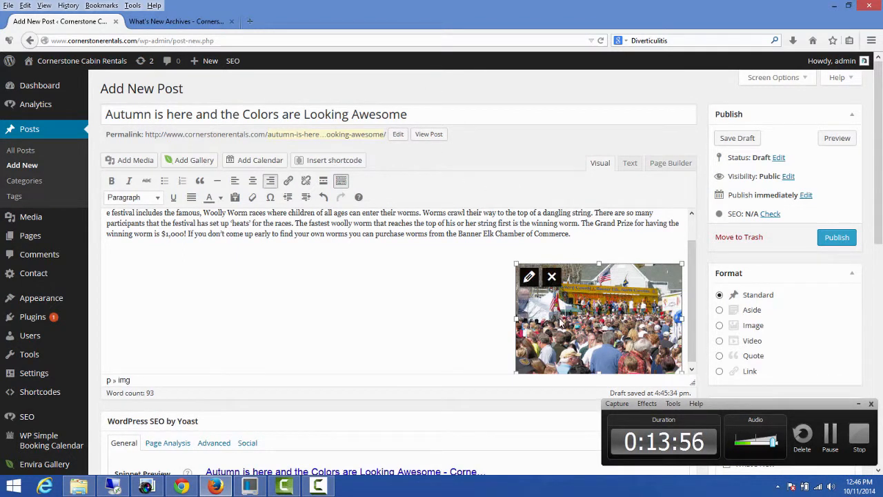
pyautogui.moveTo(560, 323); pyautogui.dragTo(109, 216)
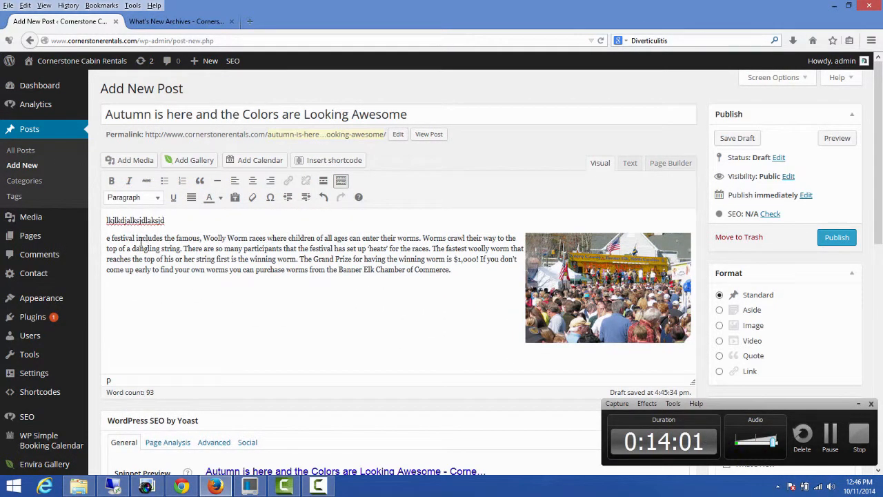
# Step: Complete the festival paragraph's opening word as "The" and review the crowd photo's image details
pyautogui.write('The')
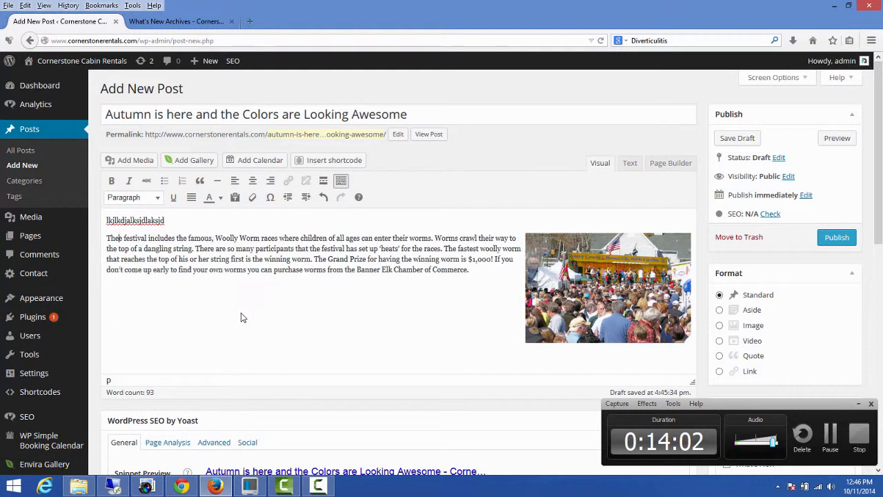
pyautogui.press('BackSpace')
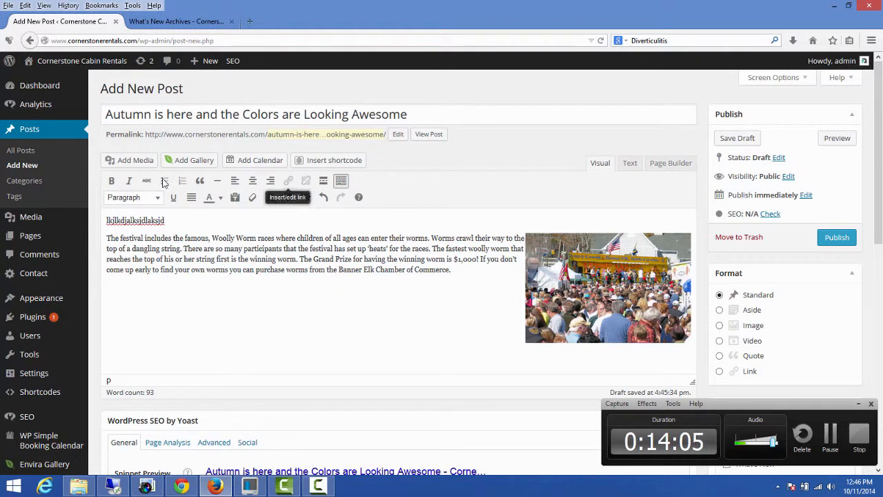
pyautogui.click(611, 293)
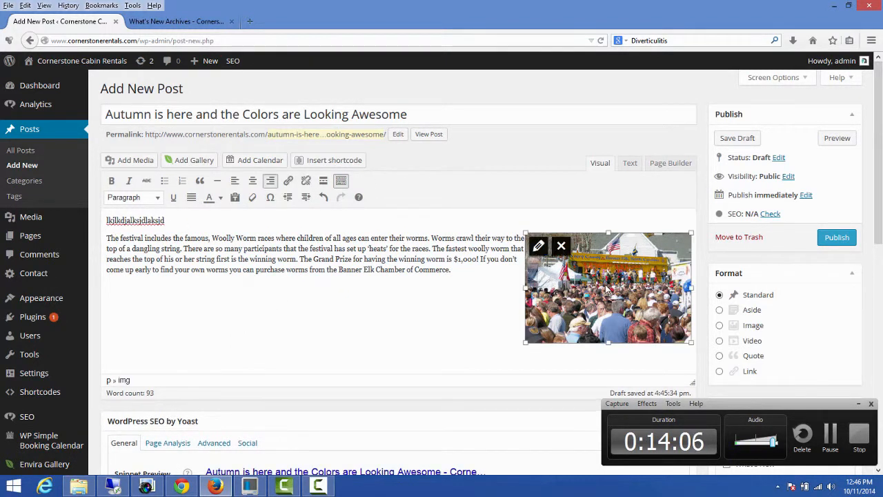
pyautogui.click(539, 247)
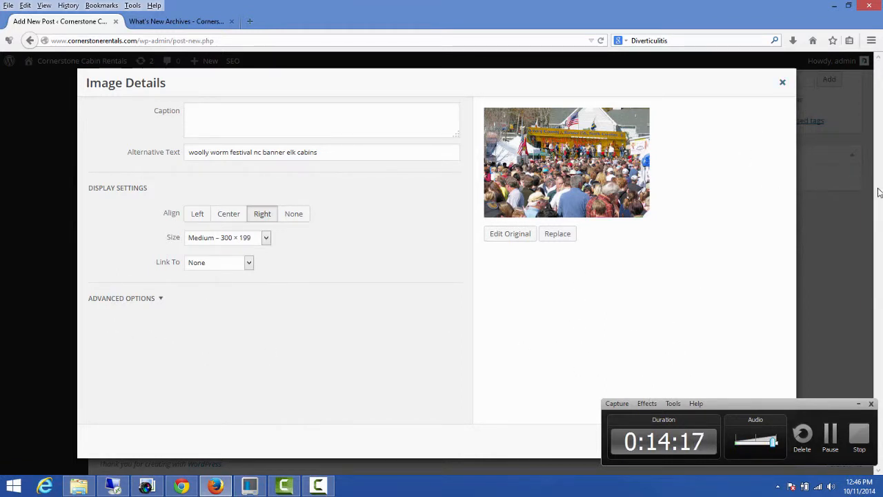
pyautogui.moveTo(729, 404)
pyautogui.mouseDown()
pyautogui.moveTo(480, 374)
pyautogui.moveTo(624, 398)
pyautogui.moveTo(729, 398)
pyautogui.mouseUp()
pyautogui.click(774, 448)
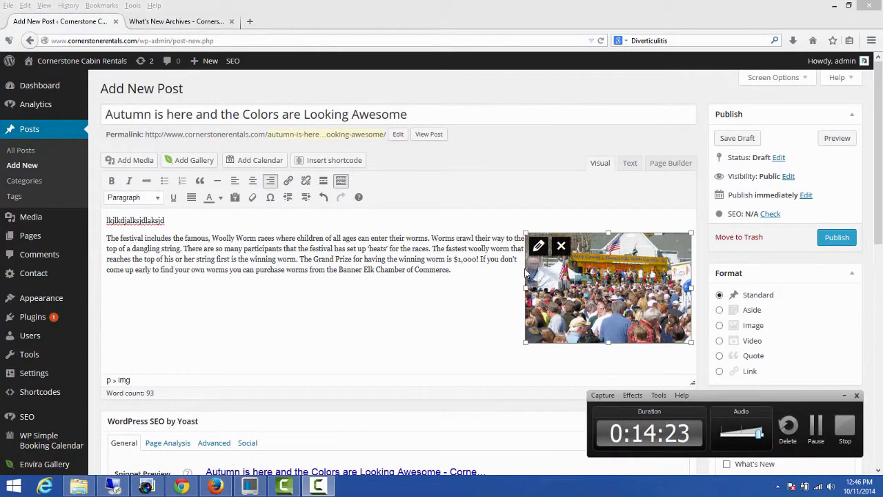
# Step: Publish the autumn post and open it on the live site from the recent posts beside What's New
pyautogui.click(307, 248)
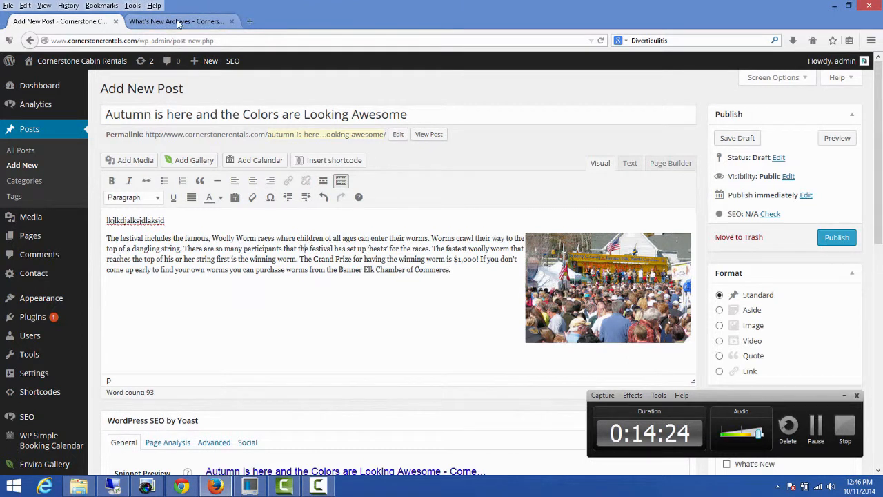
pyautogui.click(835, 238)
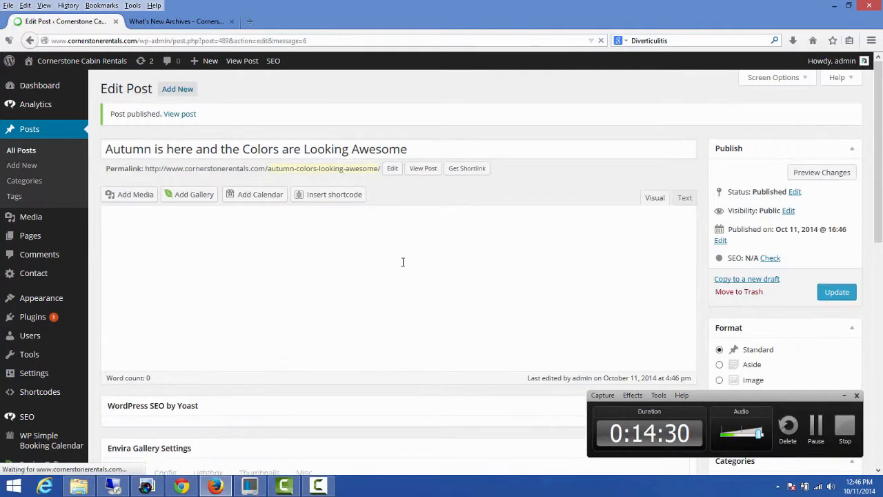
pyautogui.click(193, 21)
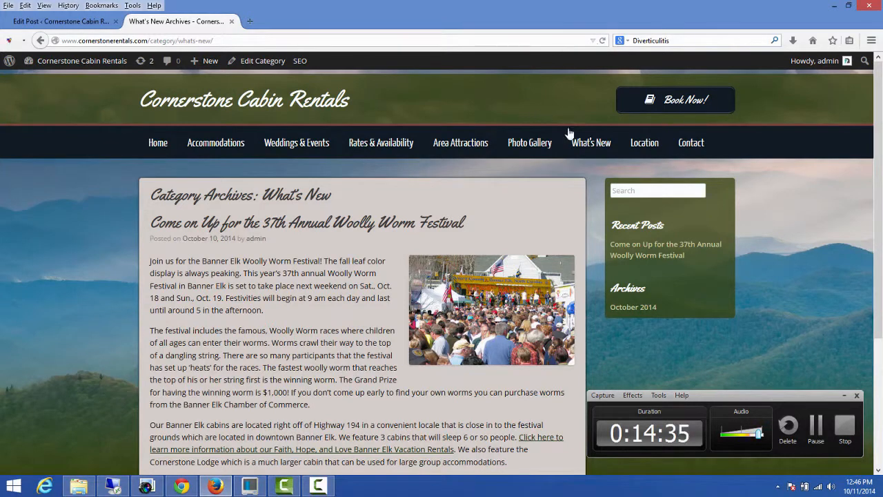
pyautogui.click(591, 143)
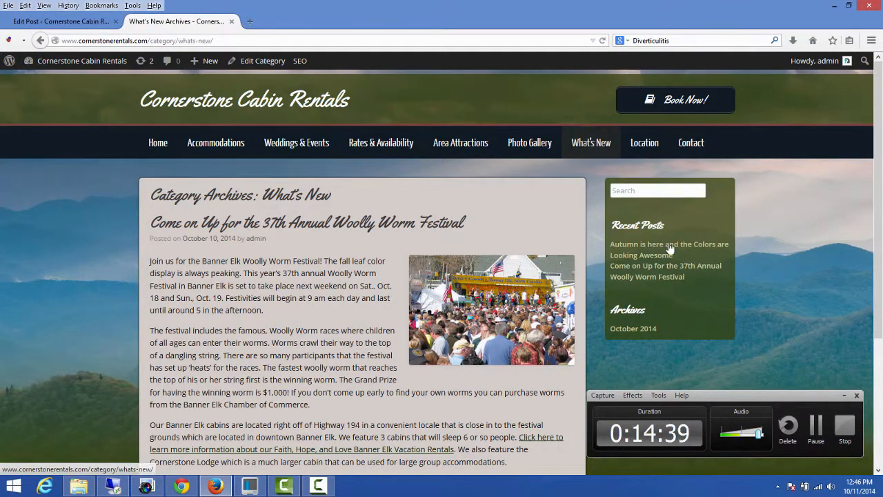
pyautogui.click(670, 249)
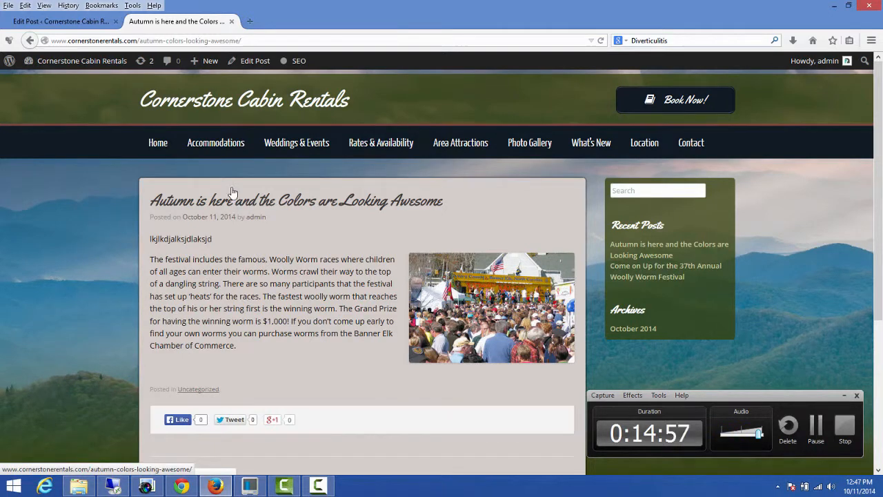
# Step: Return to editing the autumn post and remove the crowd photo from its body
pyautogui.click(60, 20)
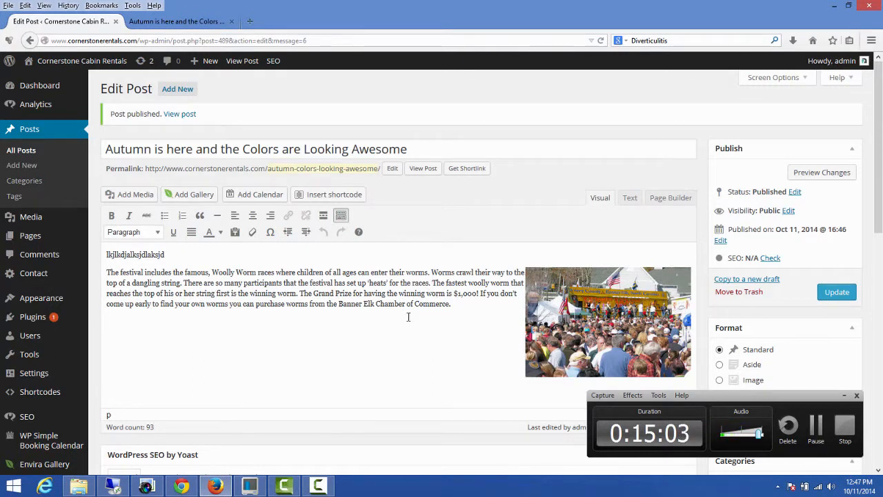
pyautogui.click(552, 351)
pyautogui.rightClick(553, 345)
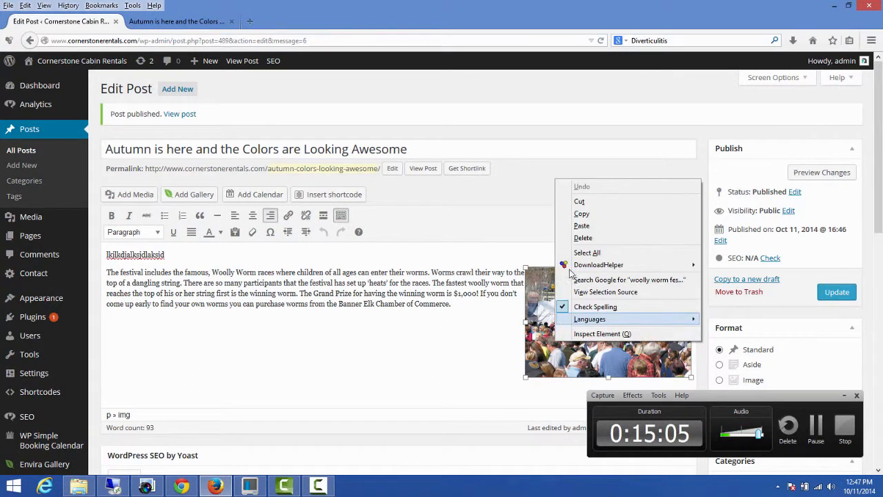
pyautogui.click(463, 274)
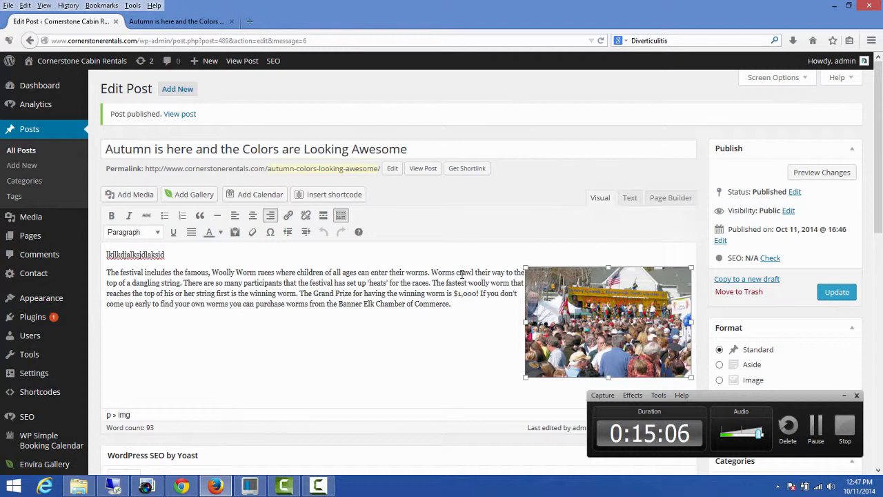
pyautogui.click(564, 281)
pyautogui.click(561, 281)
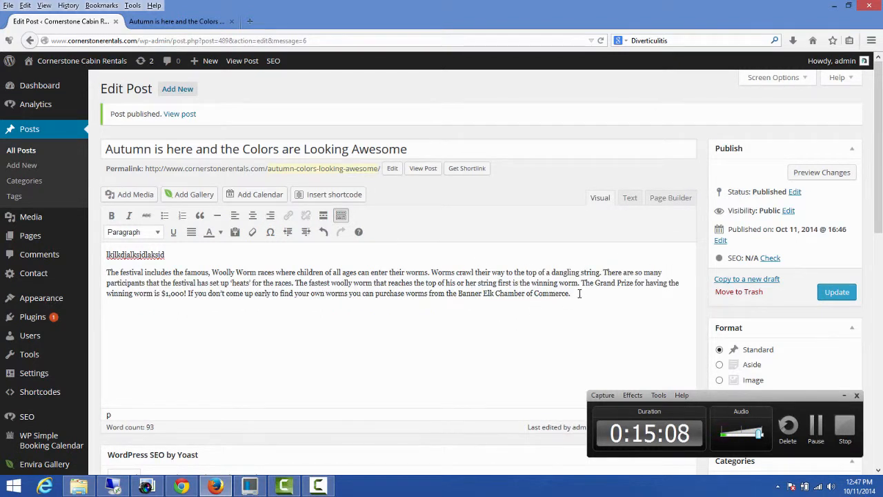
# Step: Copy the festival paragraph, then delete it and the placeholder line so the post body is empty
pyautogui.moveTo(579, 293); pyautogui.dragTo(73, 273)
pyautogui.hotkey('ctrl', 'c')
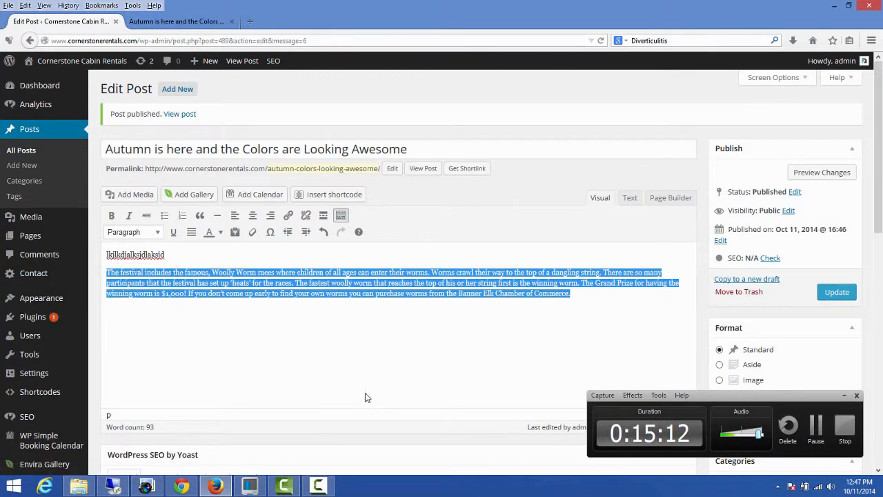
pyautogui.press('BackSpace')
pyautogui.moveTo(140, 276); pyautogui.dragTo(79, 249)
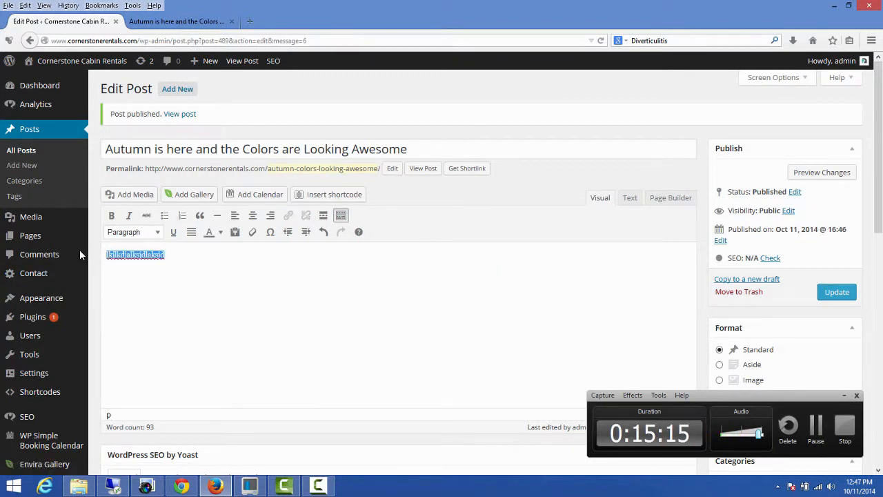
pyautogui.press('BackSpace')
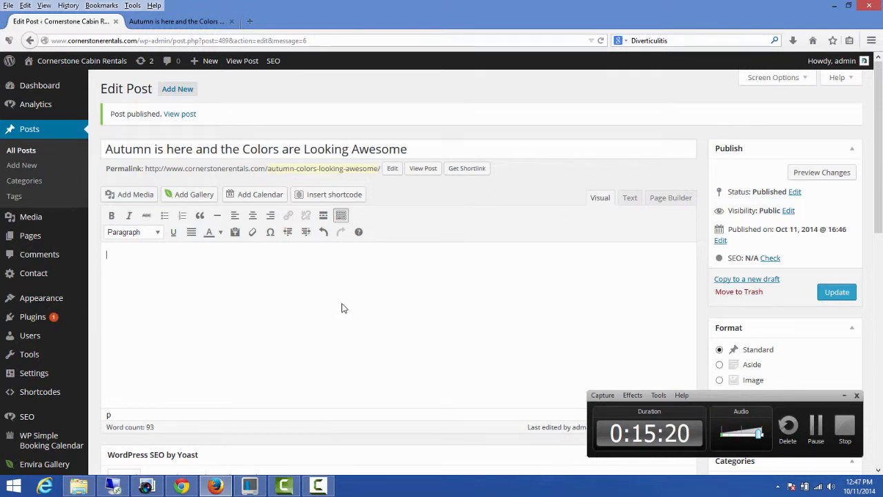
# Step: Look at the empty body's plain-text view, convert the post to a Page Builder layout and check the live post
pyautogui.click(630, 198)
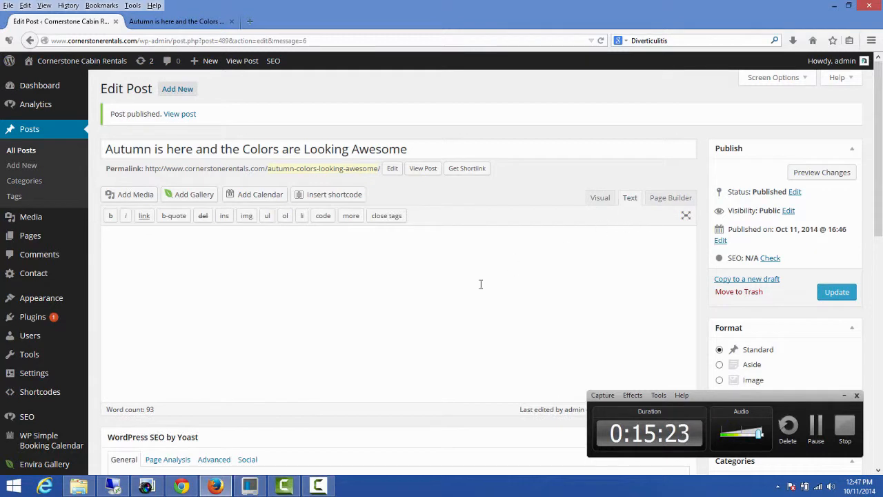
pyautogui.click(265, 268)
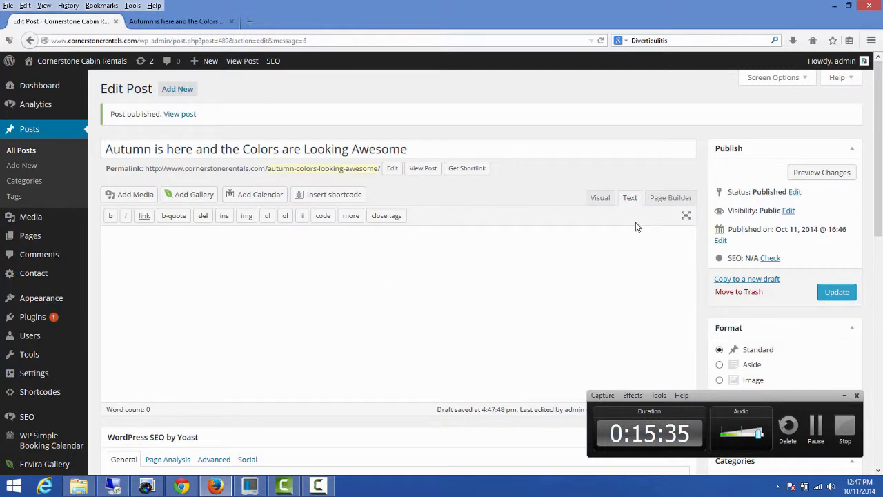
pyautogui.click(670, 199)
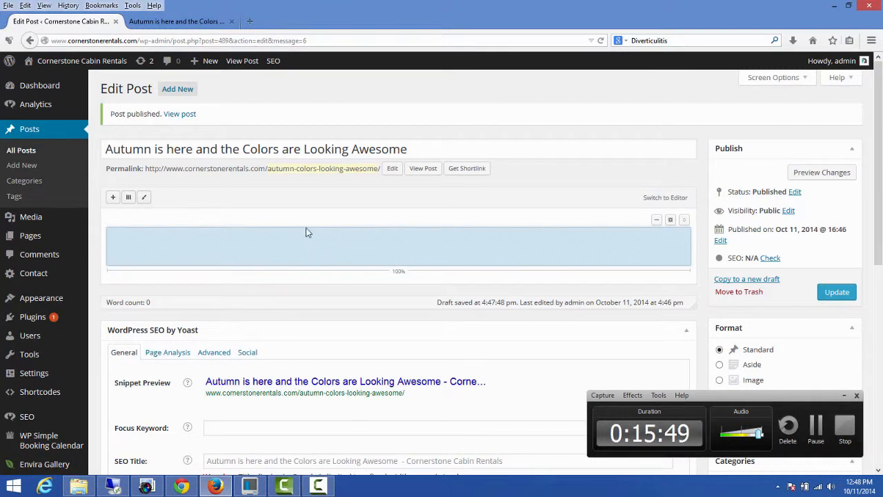
pyautogui.click(178, 21)
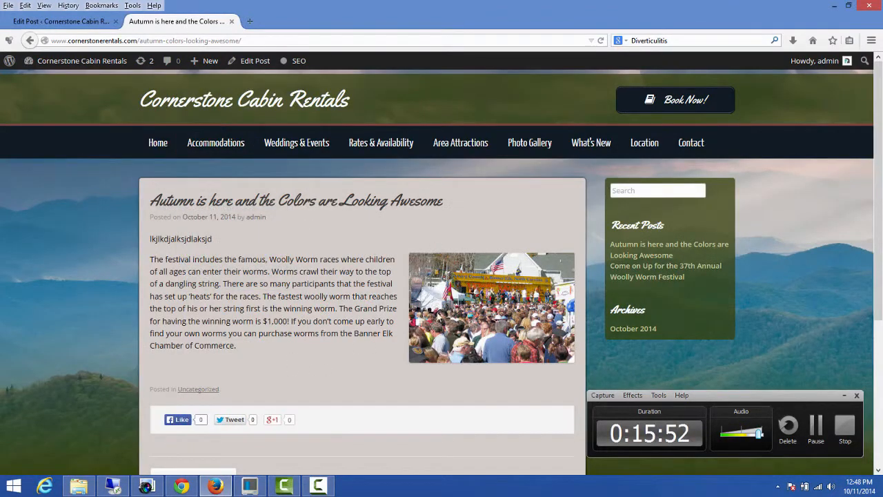
pyautogui.click(97, 21)
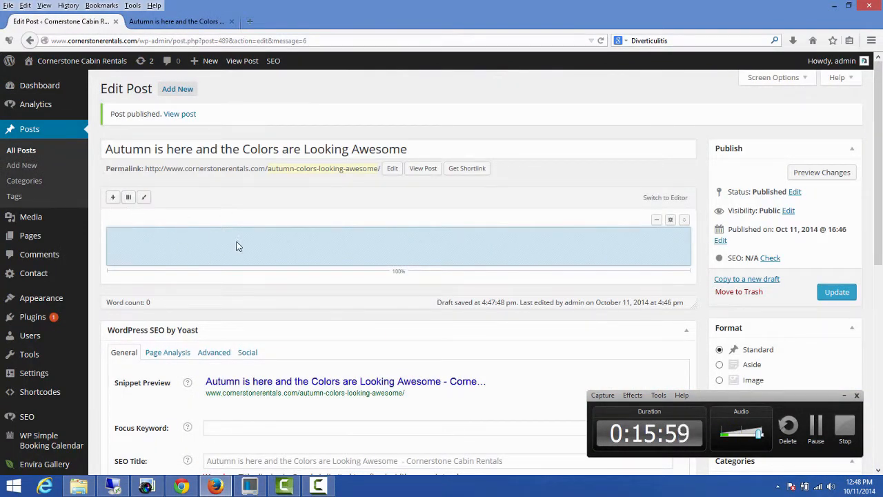
# Step: Add a Visual Editor widget to the Page Builder layout and title it "Autumn is in Full Swing"
pyautogui.click(113, 199)
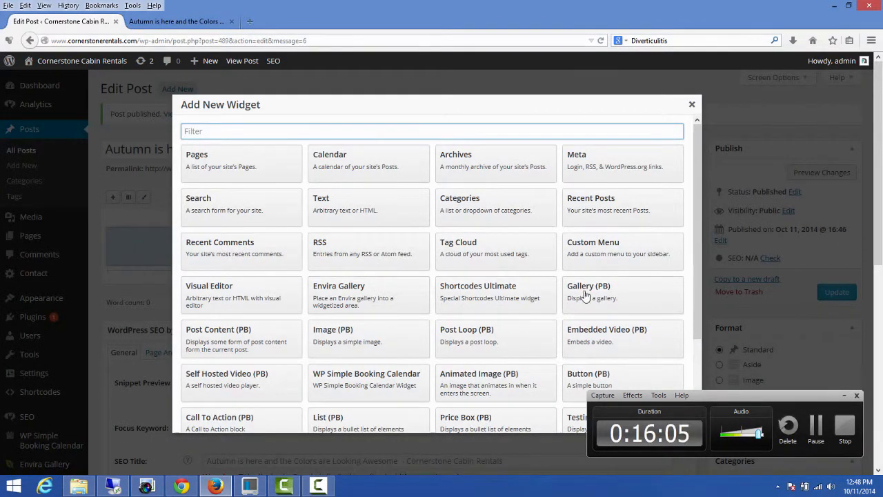
pyautogui.click(213, 300)
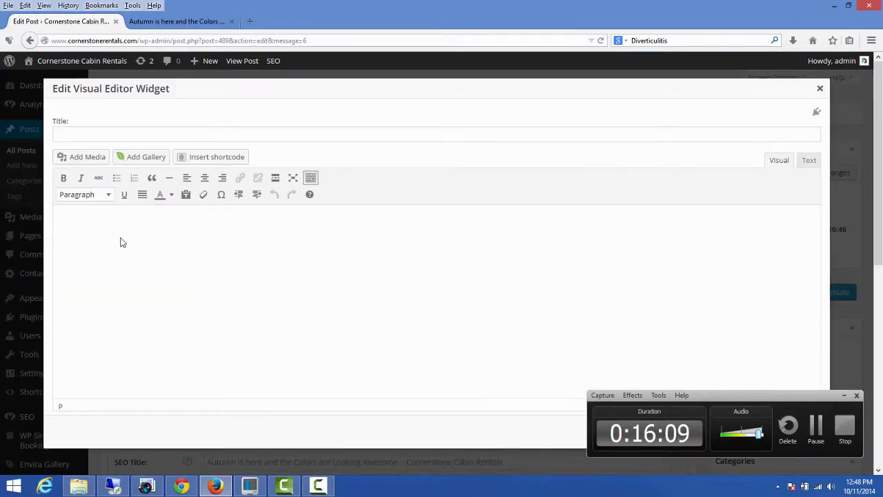
pyautogui.click(75, 134)
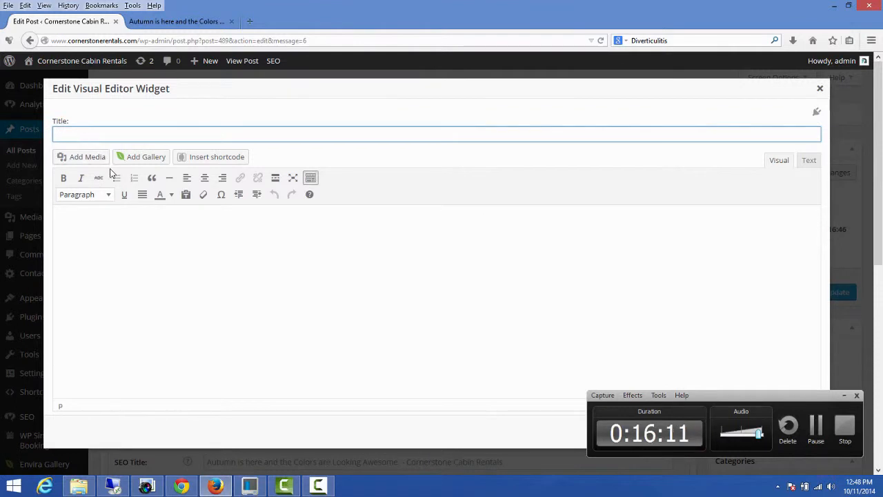
pyautogui.write('Autumn is ')
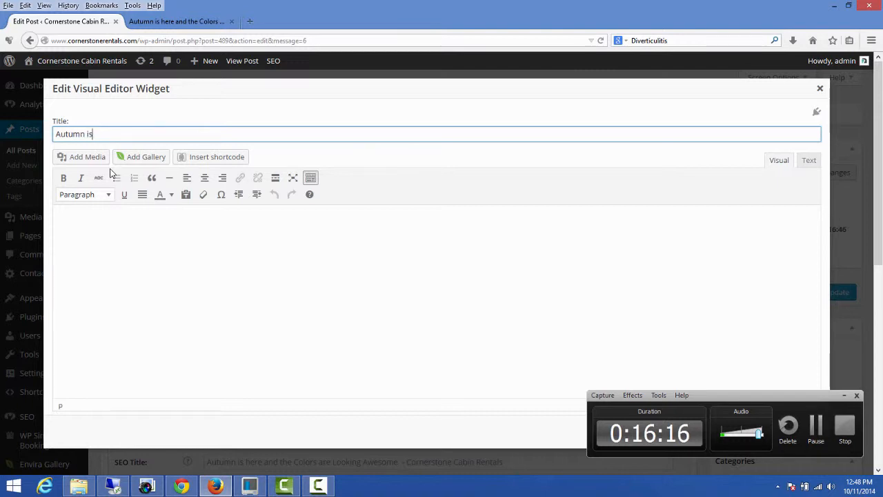
pyautogui.write('in Full Swing')
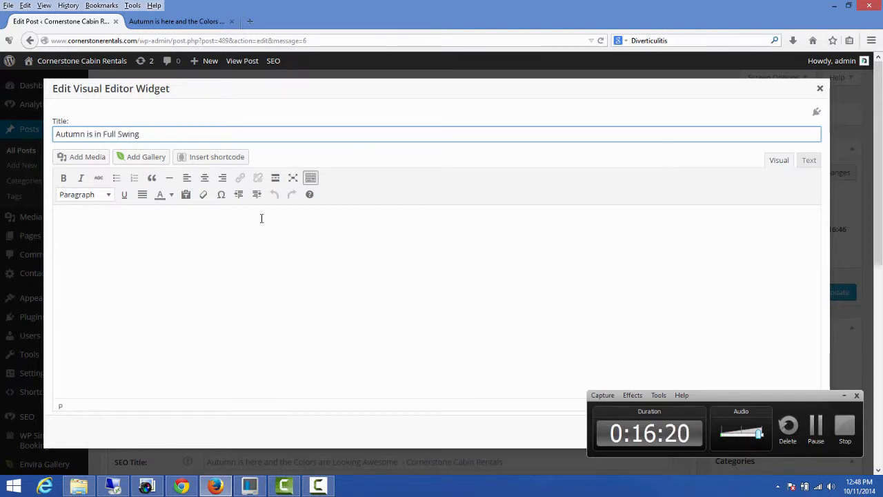
# Step: Paste the copied festival paragraph into the widget and make "Woolly Worm" bold, leaving it without a link
pyautogui.click(173, 236)
pyautogui.hotkey('ctrl', 'v')
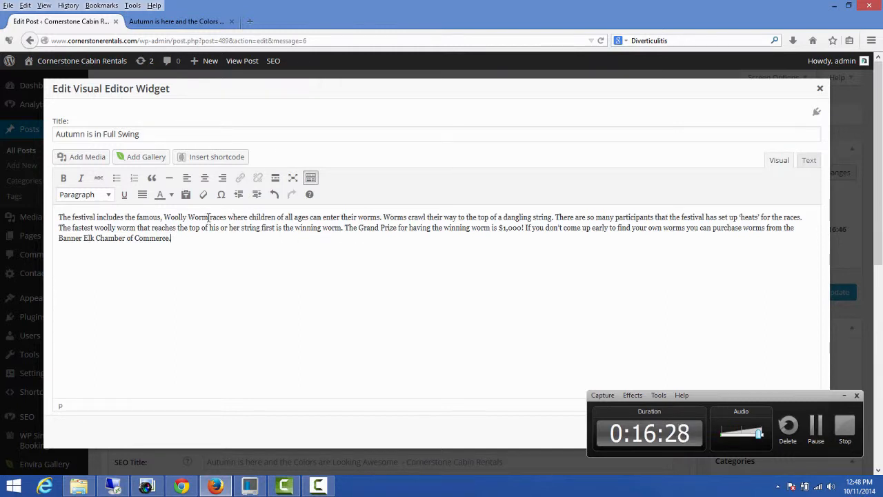
pyautogui.moveTo(208, 217); pyautogui.dragTo(146, 207)
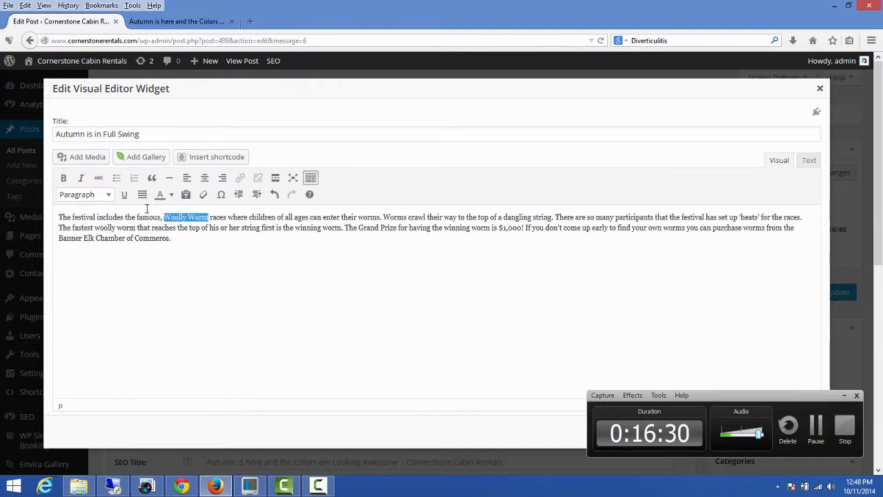
pyautogui.click(63, 178)
pyautogui.click(240, 178)
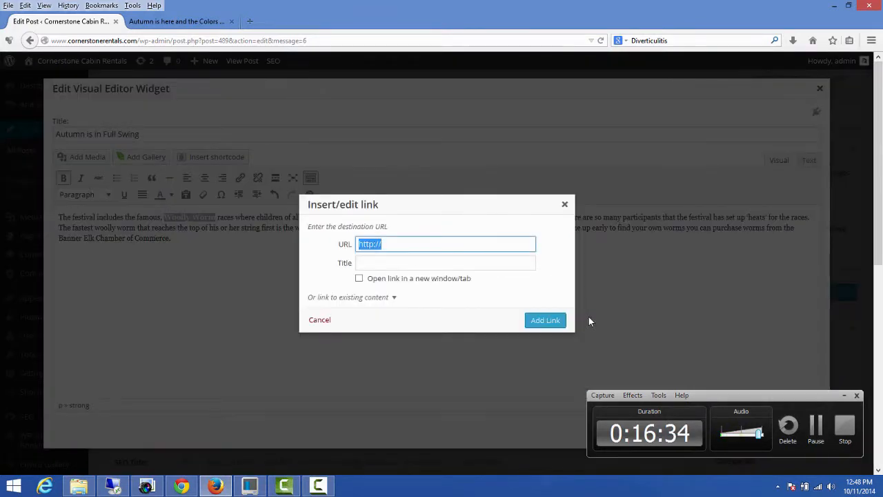
pyautogui.click(565, 204)
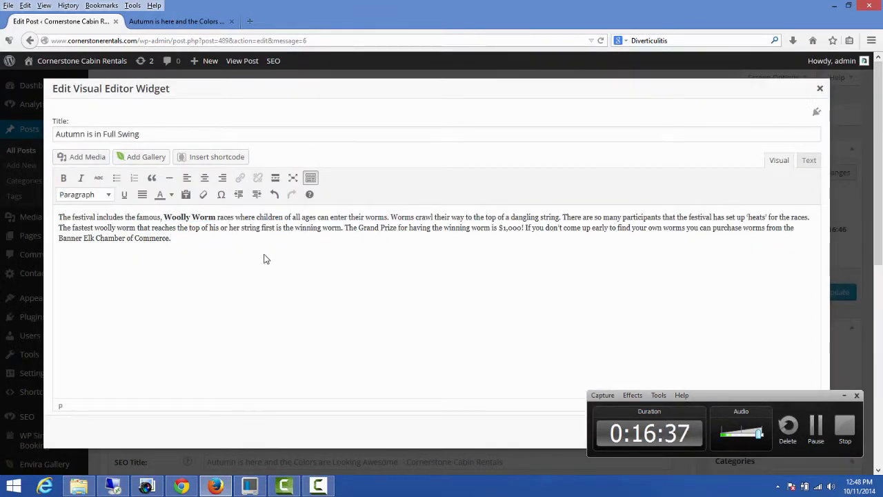
# Step: Insert the river rafting photo eow.jpg from the media library into the widget's text and finish editing the widget
pyautogui.click(81, 160)
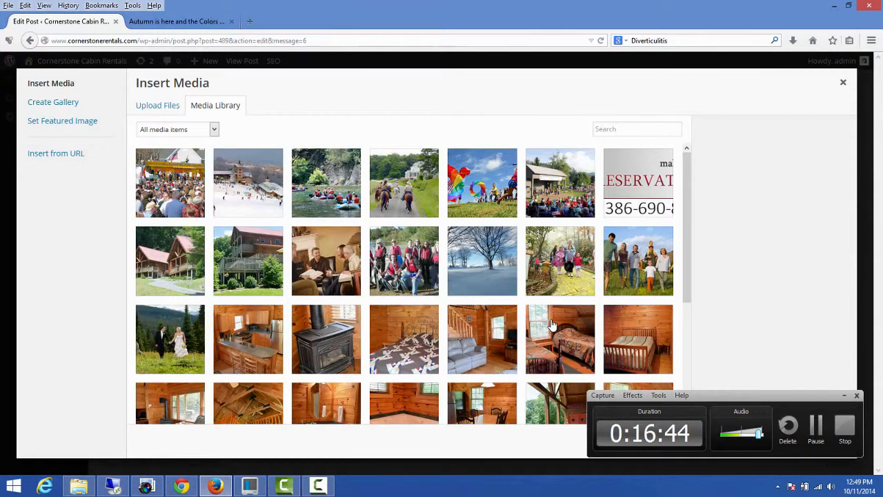
pyautogui.click(332, 202)
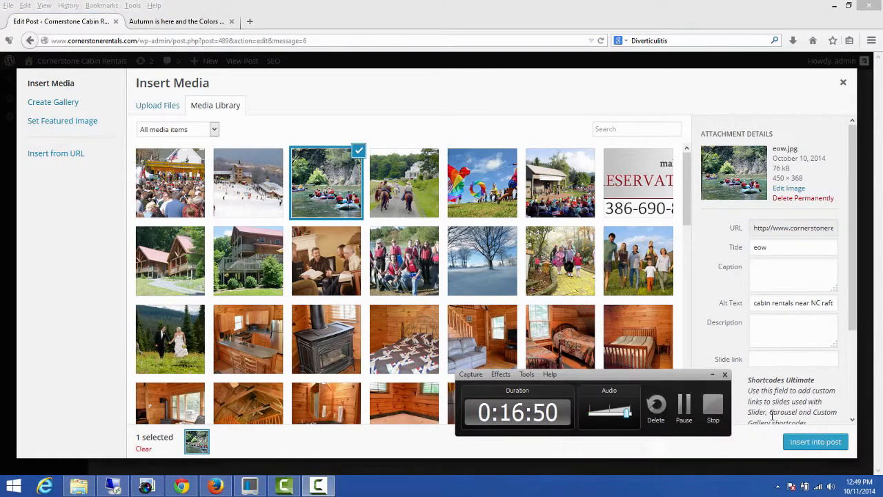
pyautogui.click(808, 442)
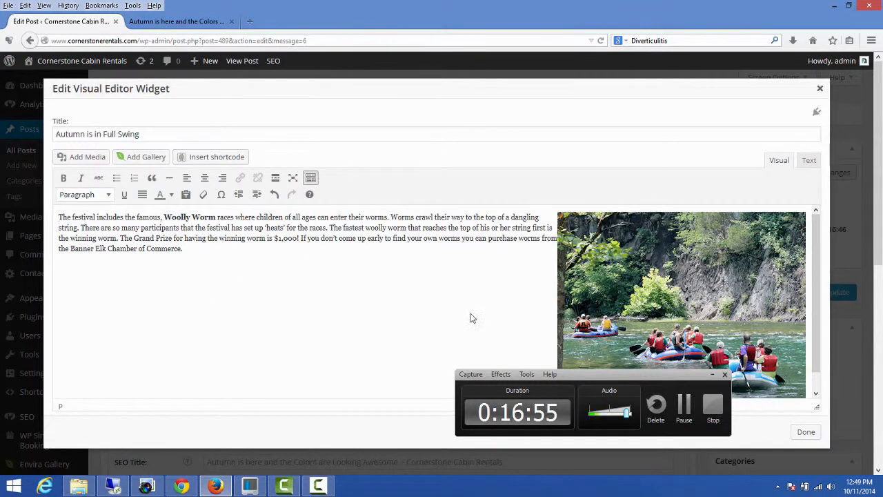
pyautogui.click(805, 432)
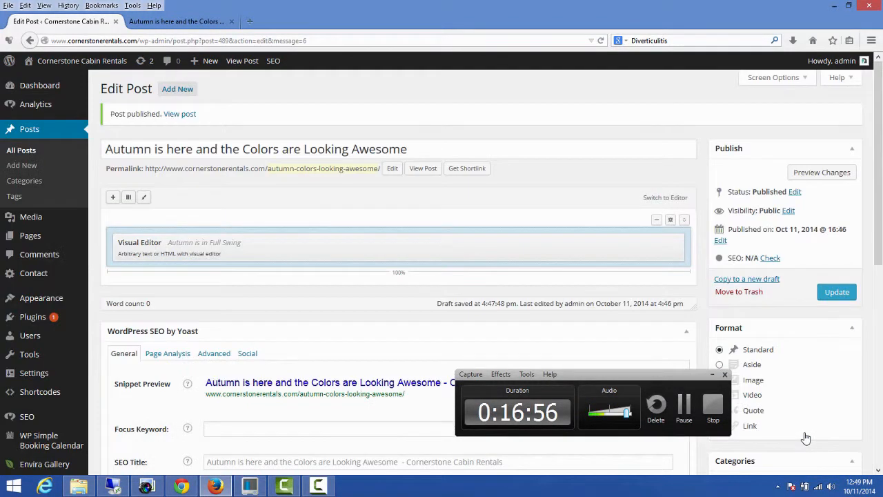
# Step: Update the autumn post with its Page Builder content and reload the live post to check it
pyautogui.click(836, 293)
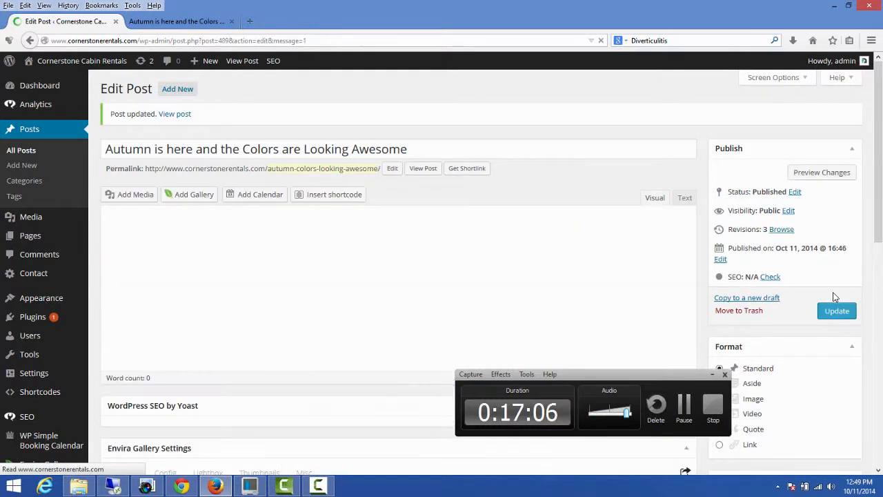
pyautogui.click(181, 21)
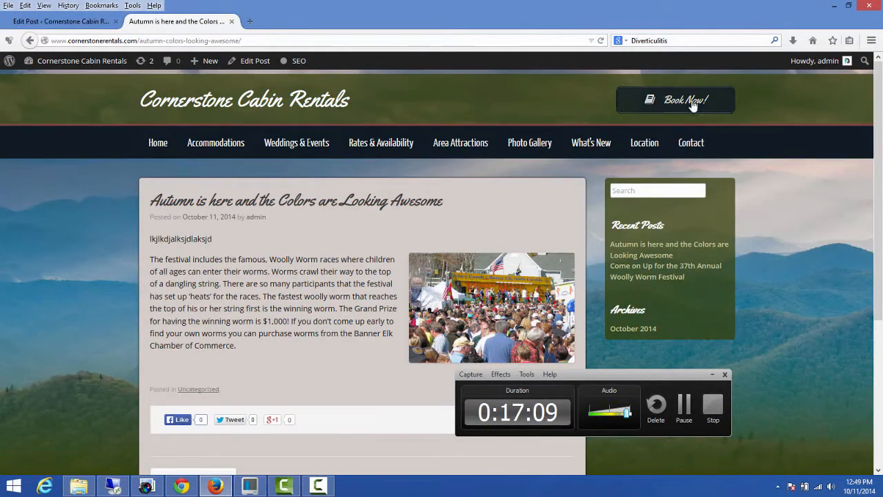
pyautogui.click(602, 41)
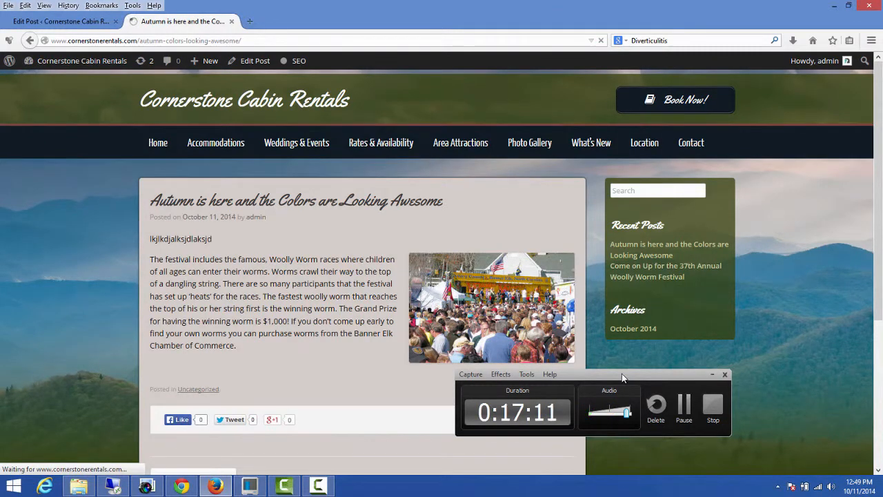
pyautogui.moveTo(621, 373); pyautogui.dragTo(744, 400)
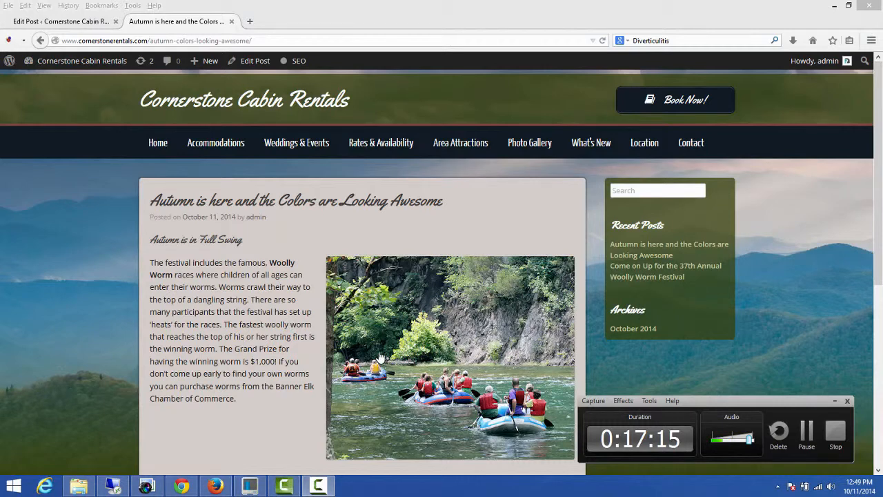
pyautogui.moveTo(880, 200); pyautogui.dragTo(881, 240)
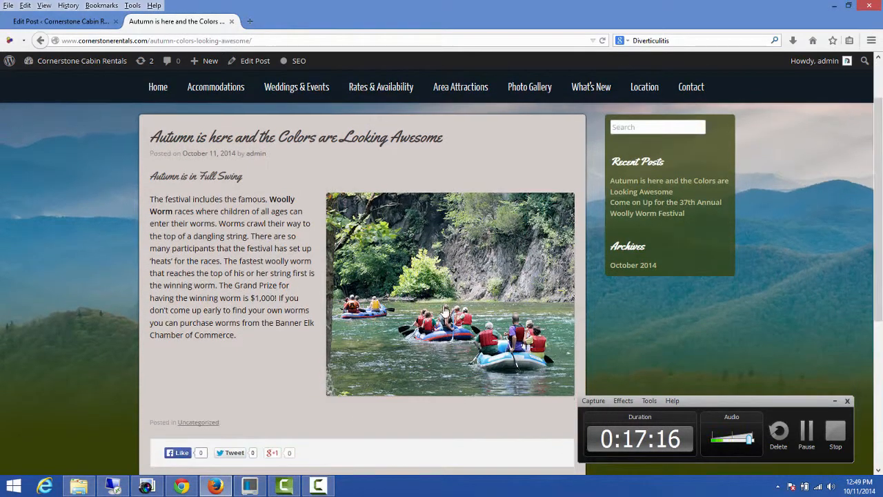
# Step: Shrink the river rafting photo slightly in the "Autumn is in Full Swing" widget and finish editing the widget
pyautogui.click(78, 22)
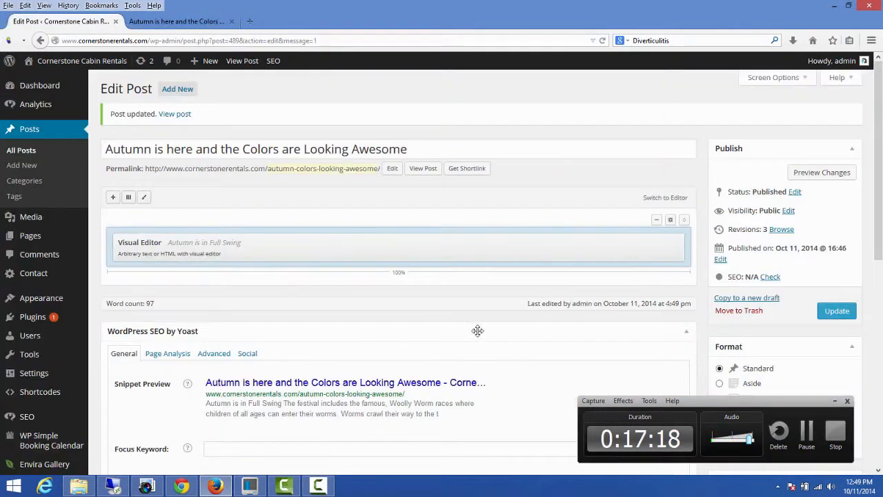
pyautogui.click(613, 243)
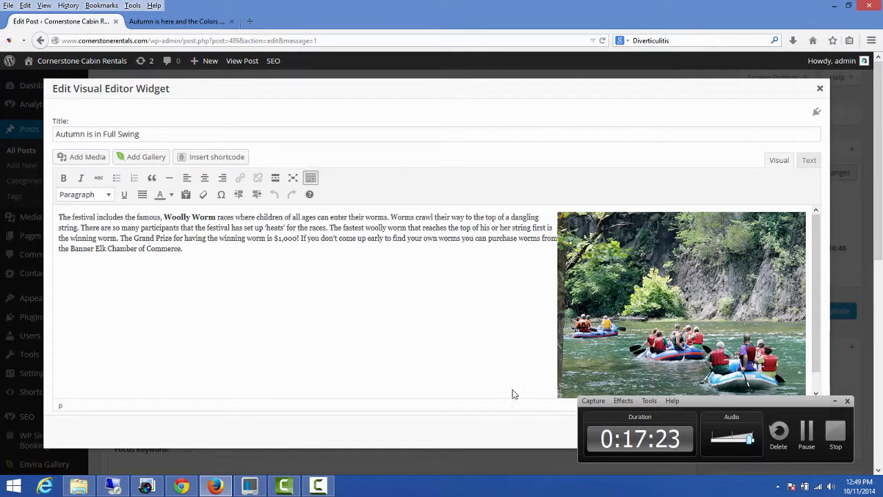
pyautogui.click(565, 392)
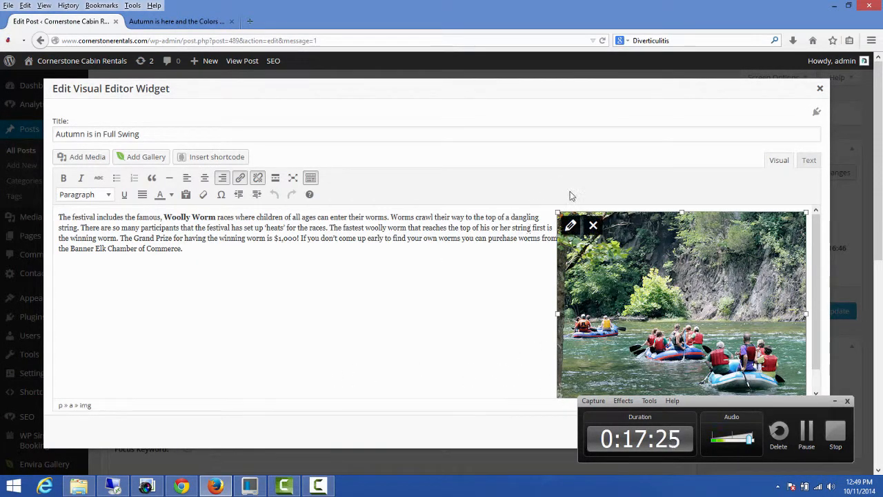
pyautogui.moveTo(558, 214); pyautogui.dragTo(598, 248)
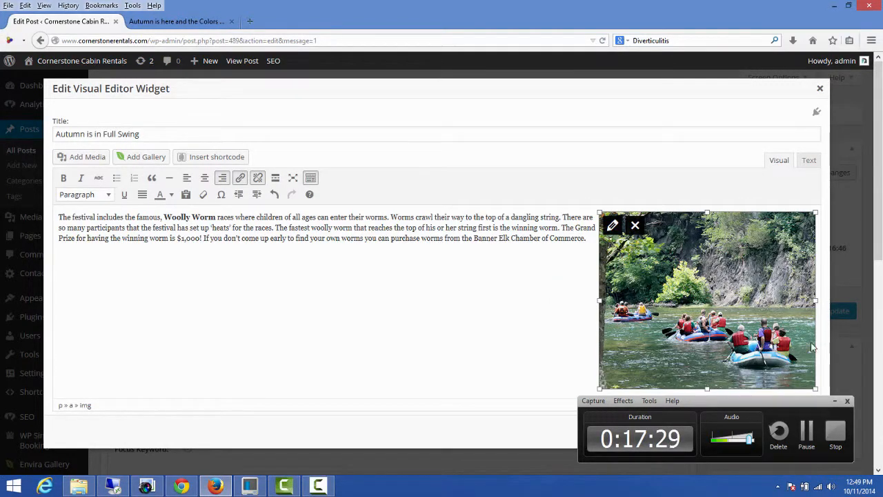
pyautogui.moveTo(757, 410); pyautogui.dragTo(607, 386)
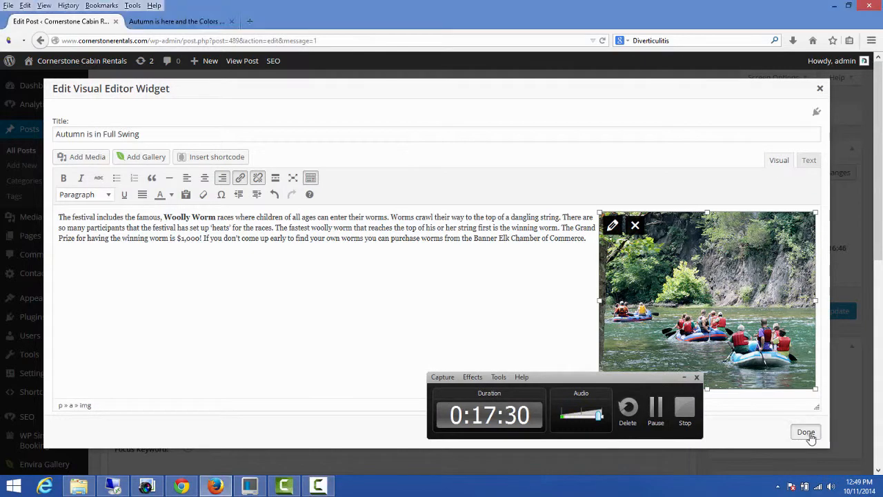
pyautogui.click(807, 434)
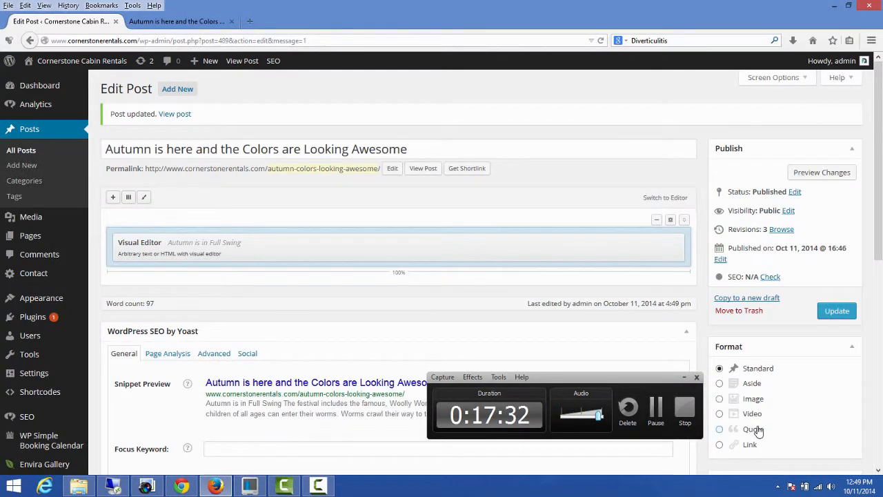
# Step: Update the post with the smaller rafting photo and reload the live post to check its size
pyautogui.click(172, 21)
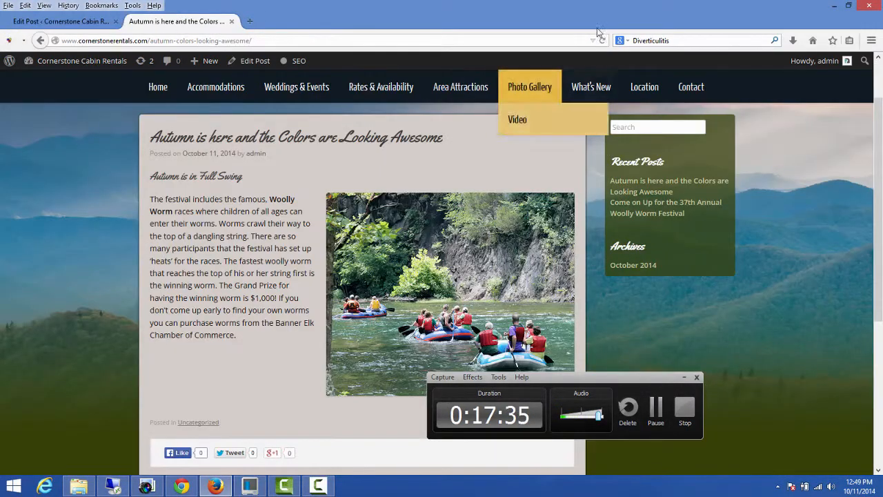
pyautogui.click(603, 40)
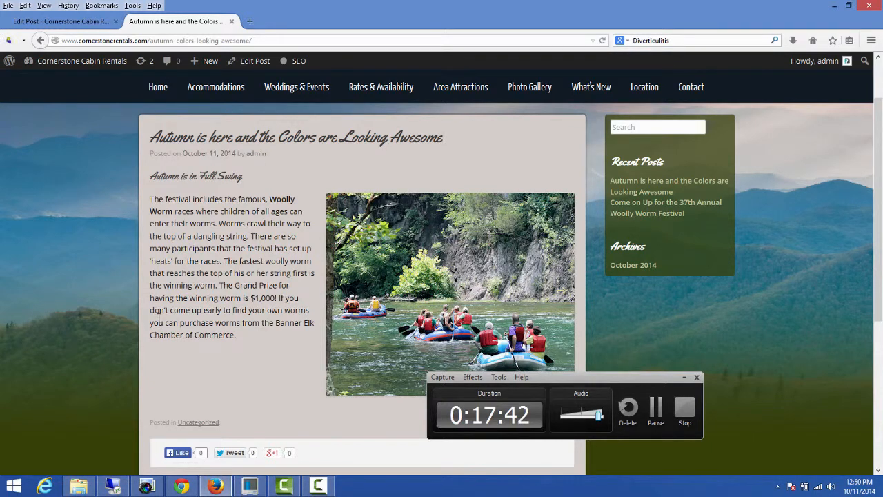
pyautogui.click(83, 21)
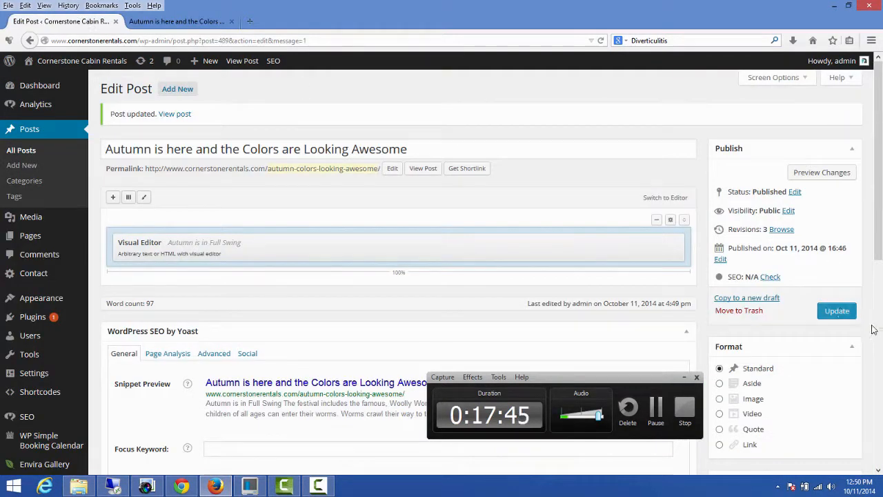
pyautogui.click(839, 312)
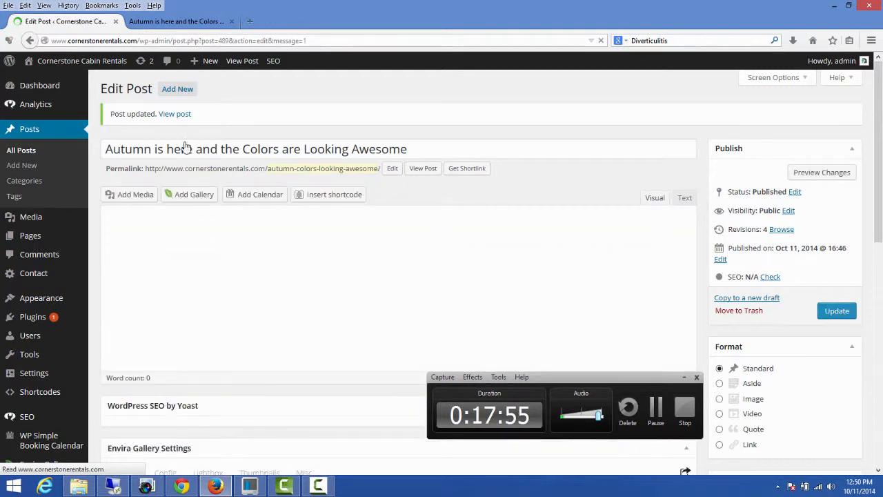
pyautogui.click(177, 20)
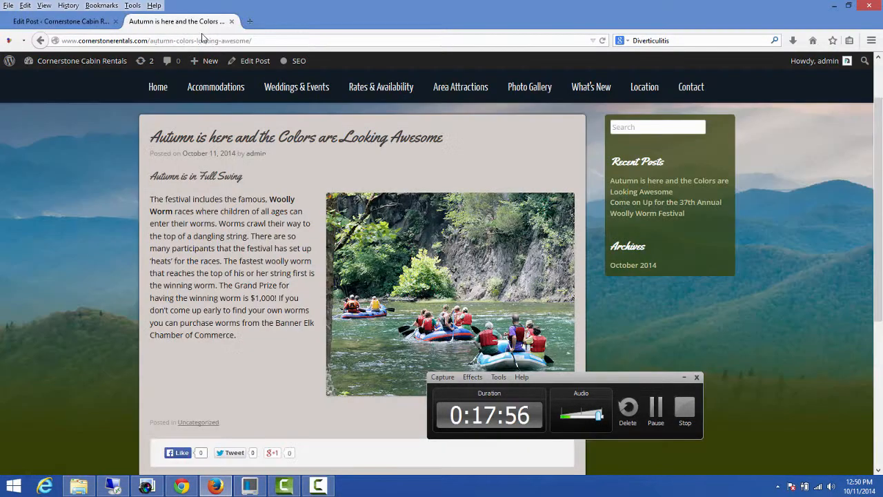
pyautogui.click(602, 41)
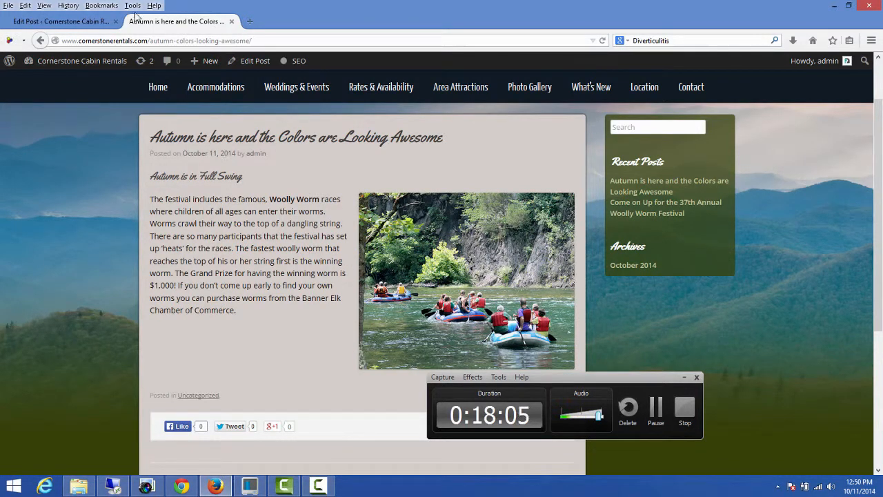
# Step: Split the widget's text into two paragraphs before "The fastest woolly worm", finish editing and update the post
pyautogui.click(61, 21)
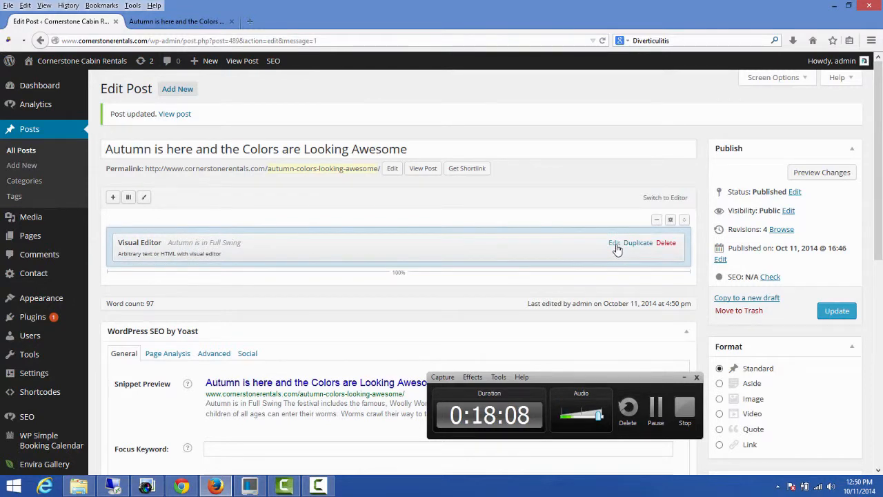
pyautogui.click(614, 245)
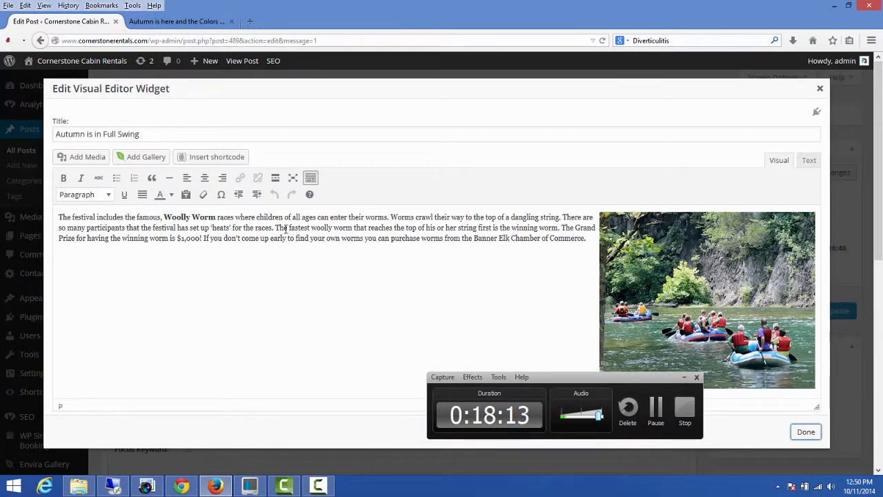
pyautogui.click(276, 229)
pyautogui.press('Return')
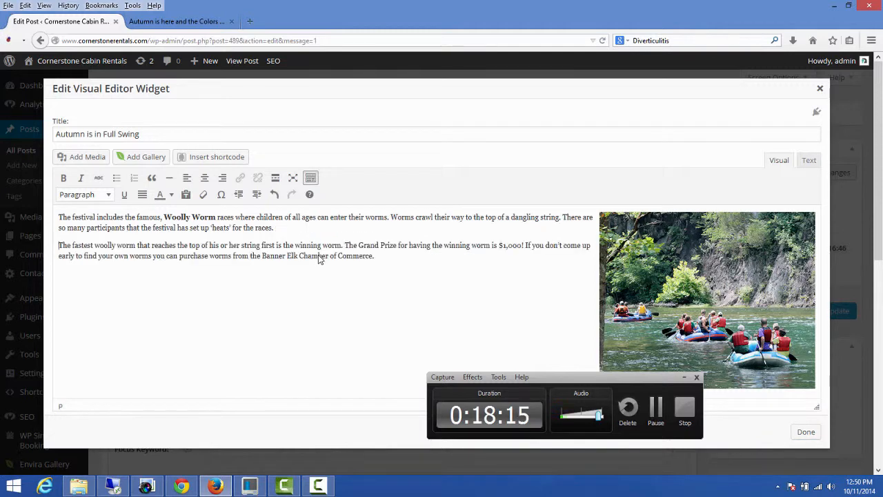
pyautogui.click(807, 431)
pyautogui.click(837, 311)
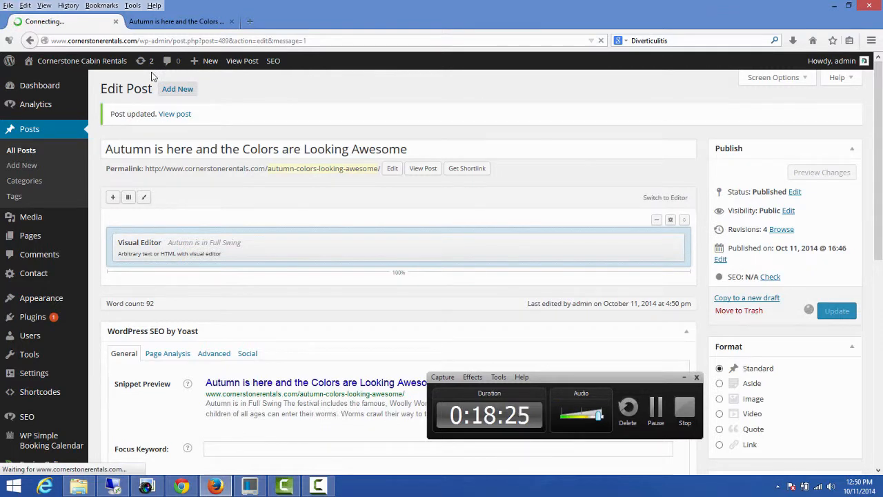
# Step: Reload the live autumn post and look over its paragraph break and layout
pyautogui.click(174, 23)
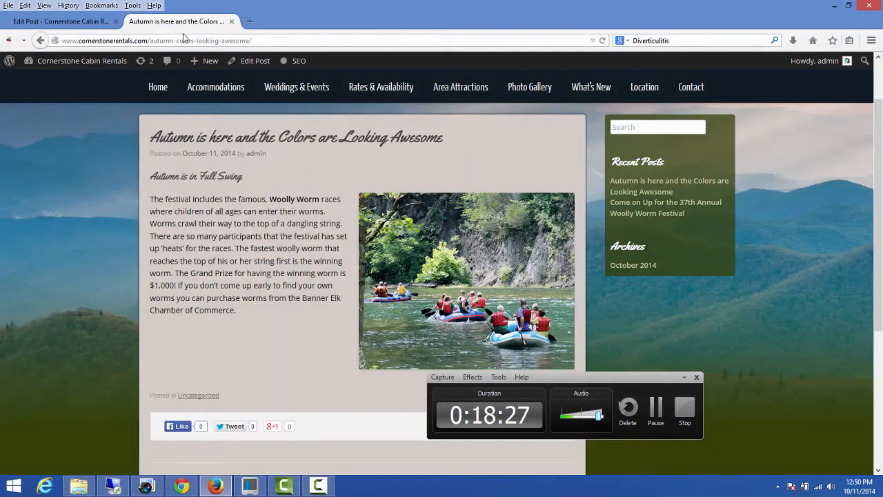
pyautogui.click(605, 41)
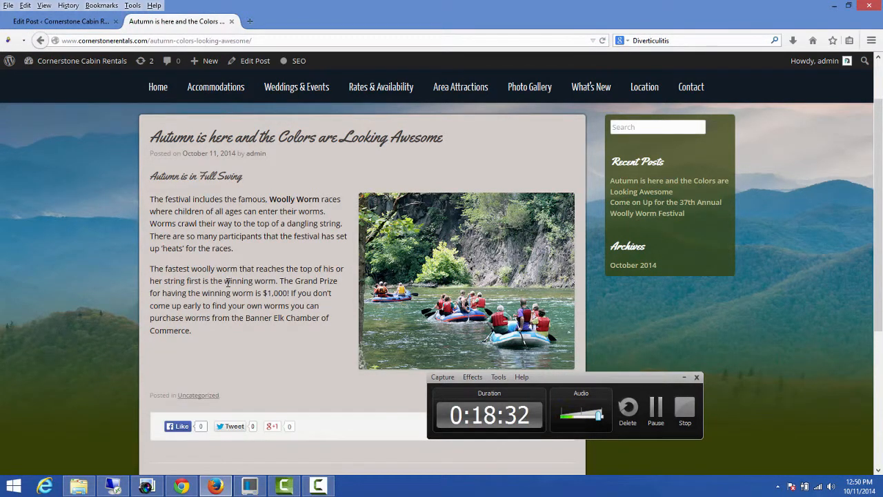
pyautogui.scroll(-2, 310, 263)
pyautogui.scroll(3, 295, 272)
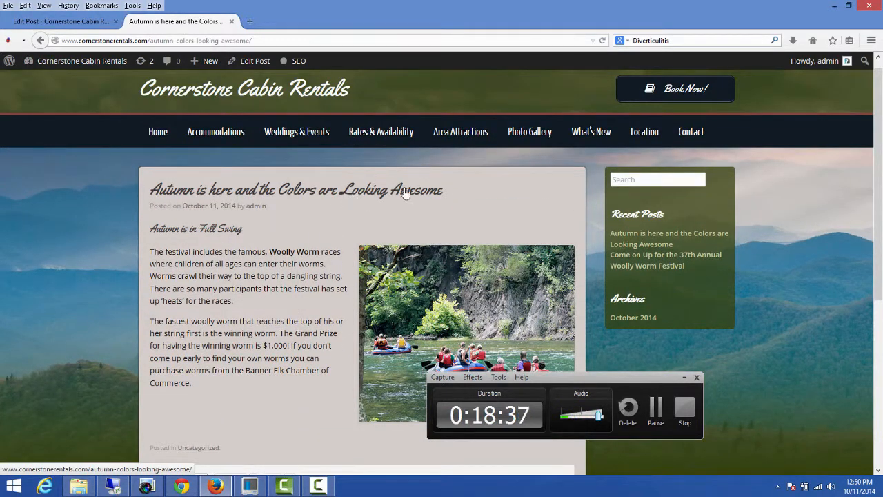
# Step: Move the post "Autumn is here and the Colors are Looking Awesome" to the trash and delete it permanently
pyautogui.click(81, 21)
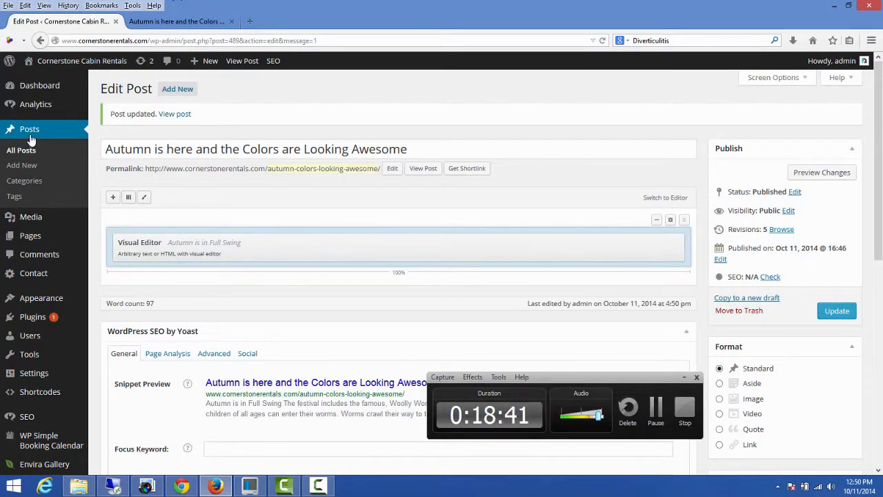
pyautogui.click(19, 156)
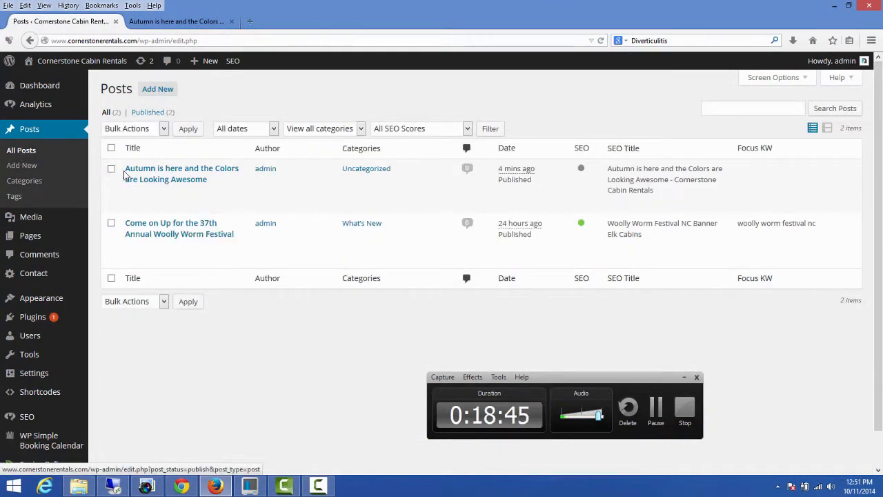
pyautogui.moveTo(108, 171)
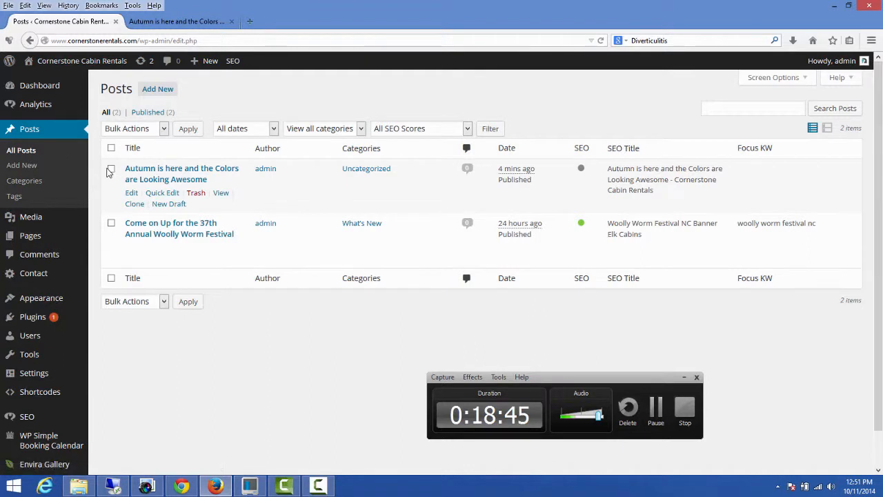
pyautogui.click(195, 194)
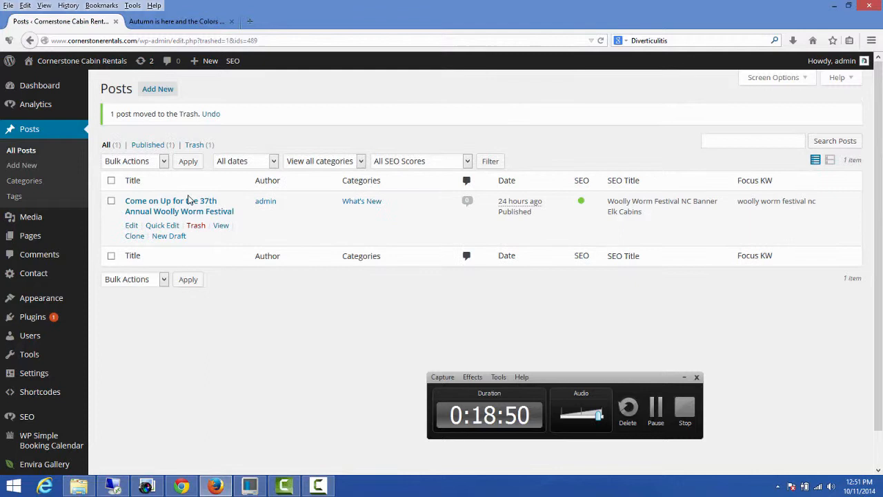
pyautogui.click(196, 146)
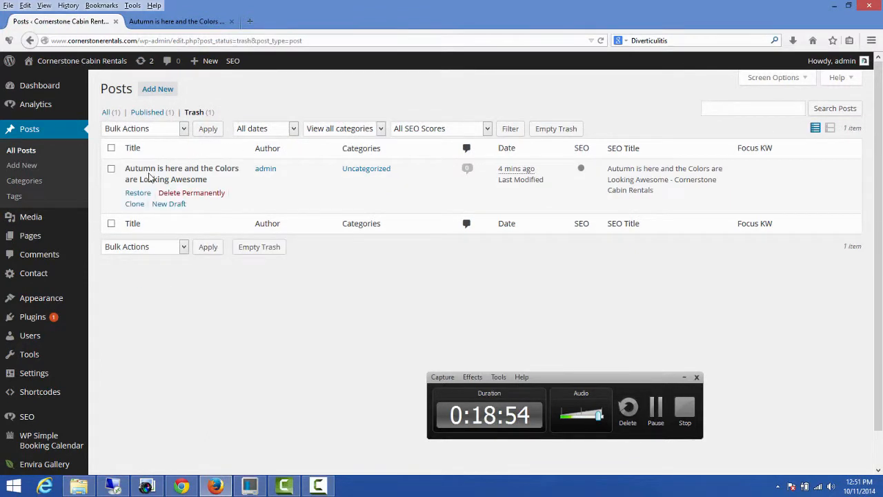
pyautogui.click(187, 196)
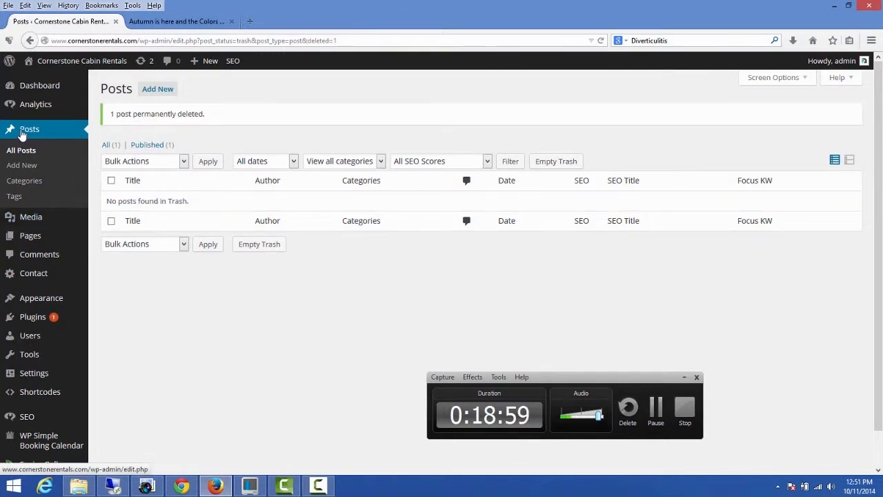
# Step: Reload the deleted post's live address, then check the site's Home and What's New pages
pyautogui.click(176, 22)
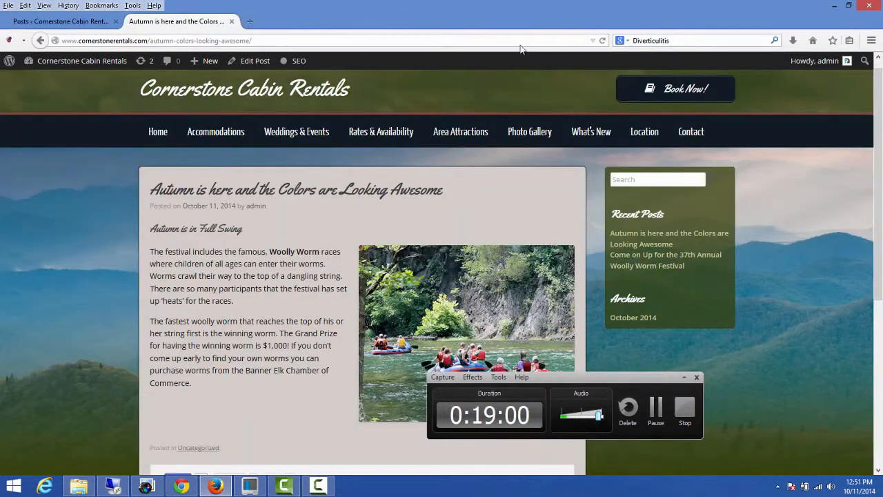
pyautogui.click(602, 41)
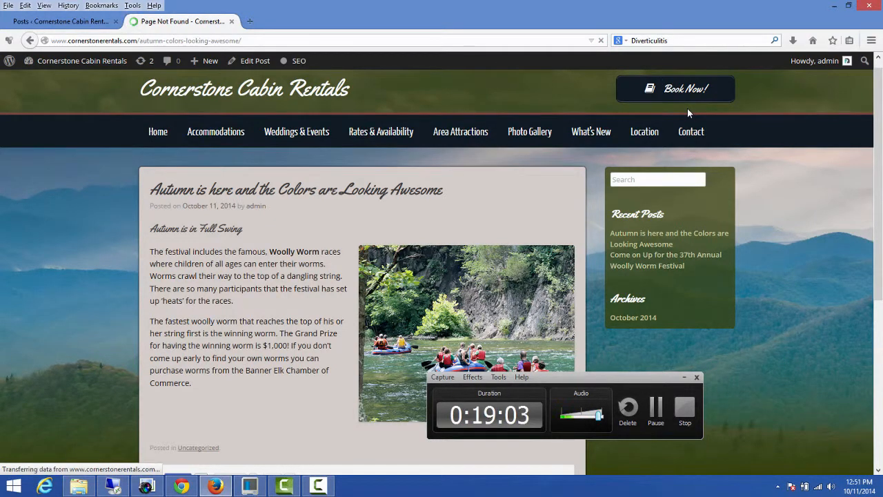
pyautogui.click(157, 135)
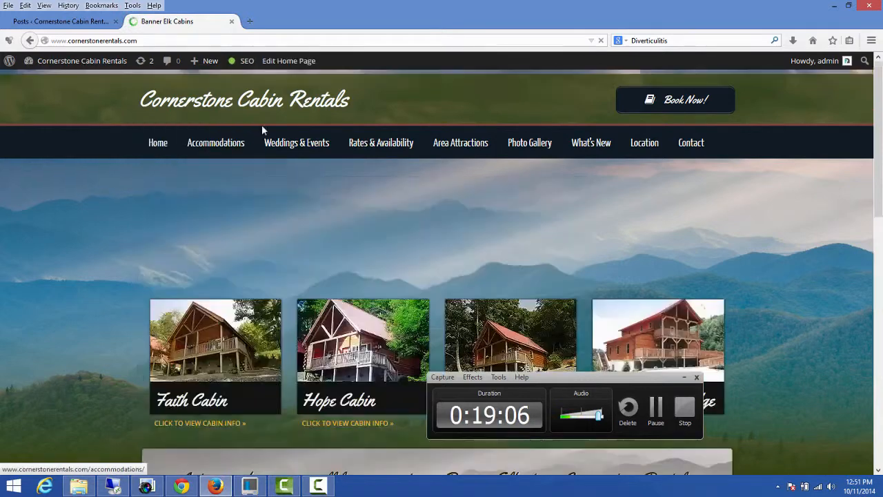
pyautogui.click(607, 156)
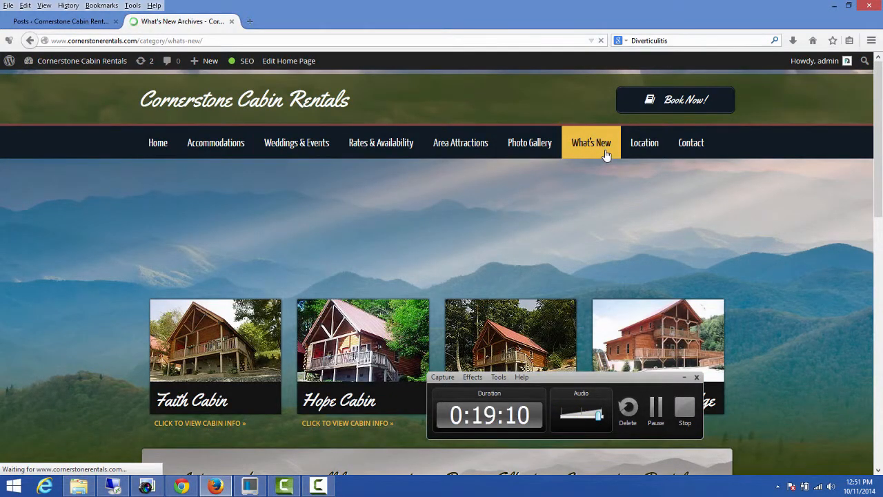
pyautogui.scroll(-1, 267, 234)
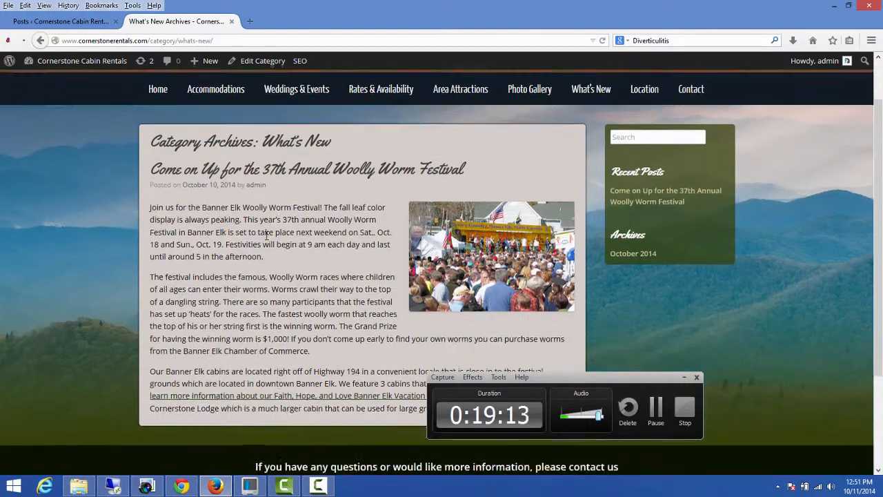
# Step: Look over the rest of the What's New category page
pyautogui.scroll(-2, 266, 235)
pyautogui.scroll(3, 281, 236)
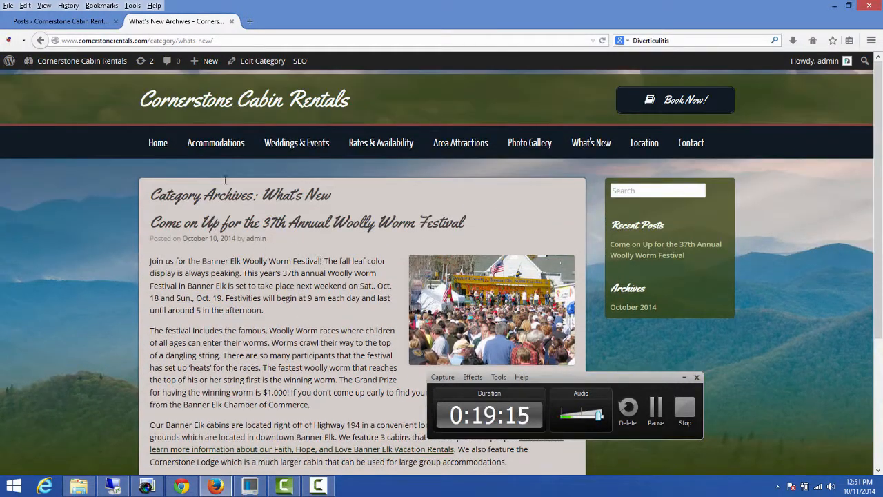
# Step: Add a new page in the site admin and title it "Christmas Tree Stay and Play Special"
pyautogui.click(61, 23)
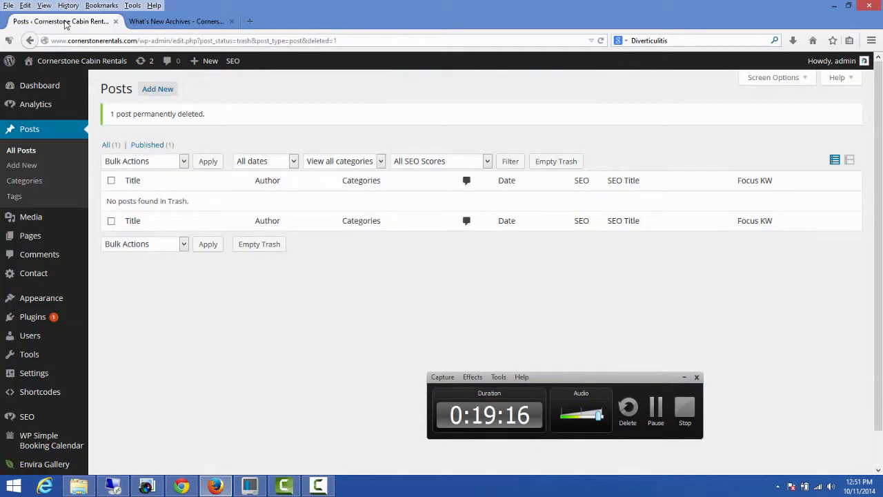
pyautogui.click(29, 239)
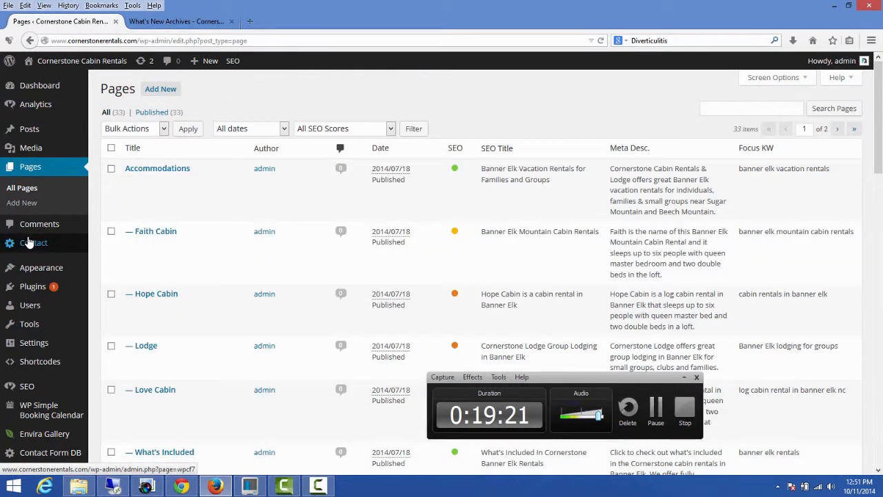
pyautogui.click(160, 89)
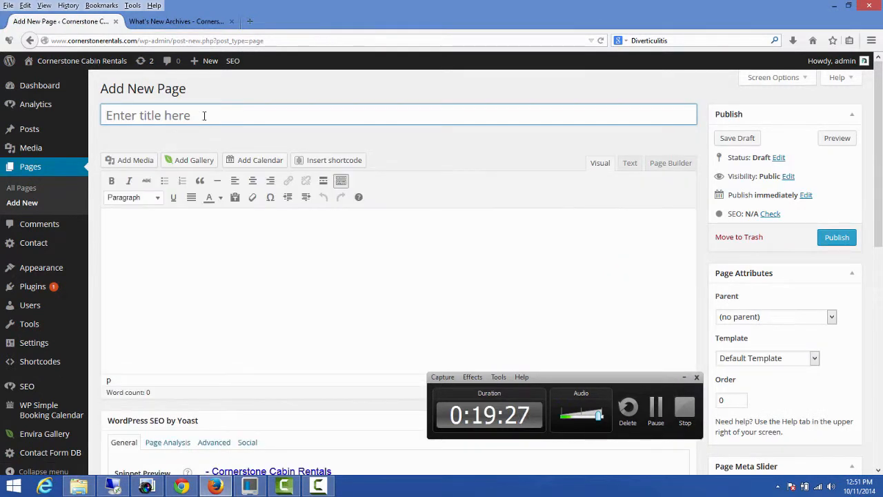
pyautogui.write('Chrit')
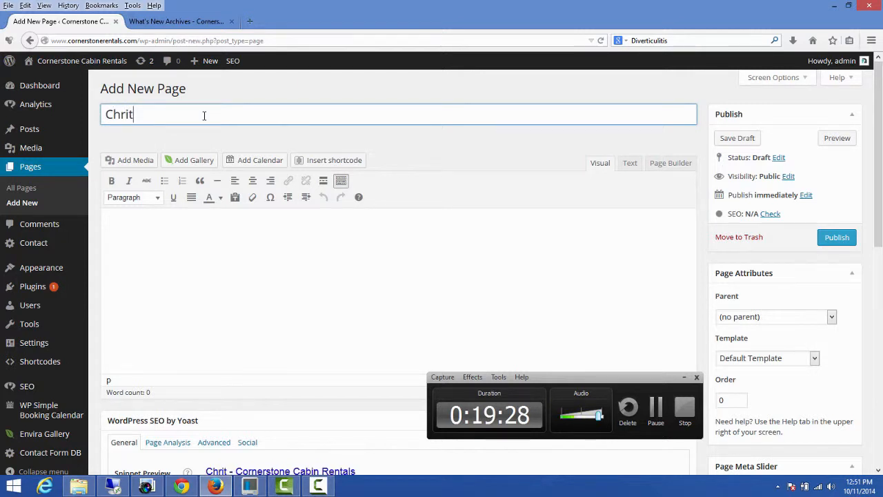
pyautogui.press('BackSpace')
pyautogui.write('stmas')
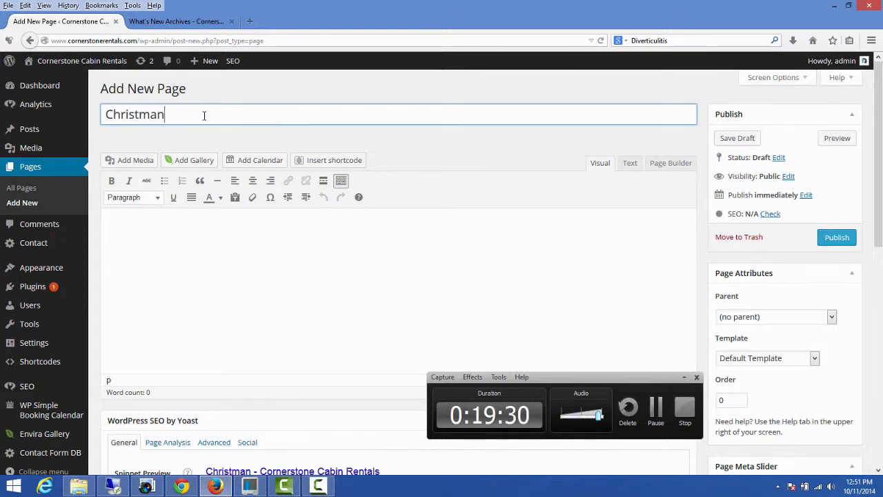
pyautogui.write(' Tree')
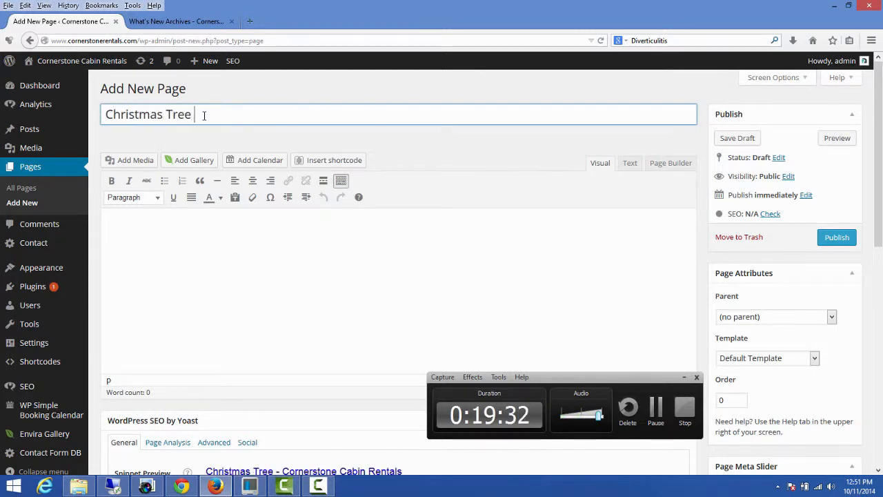
pyautogui.write(' Stay and P')
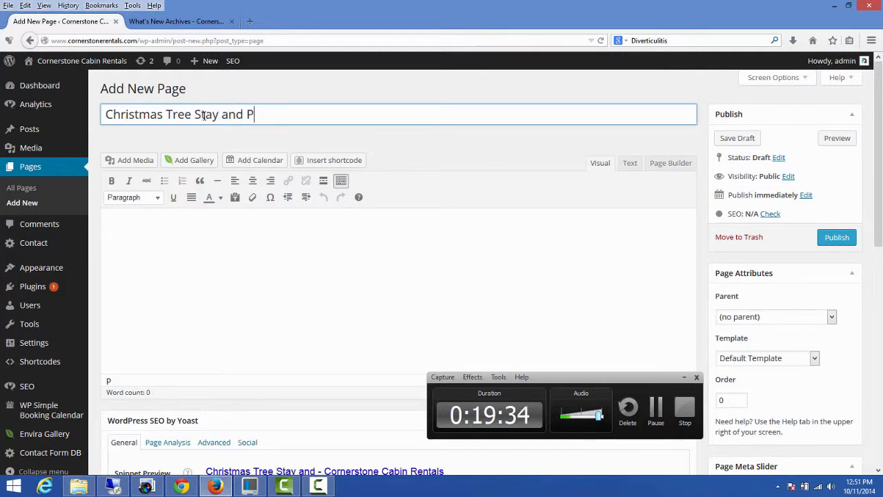
pyautogui.write('lay Specia')
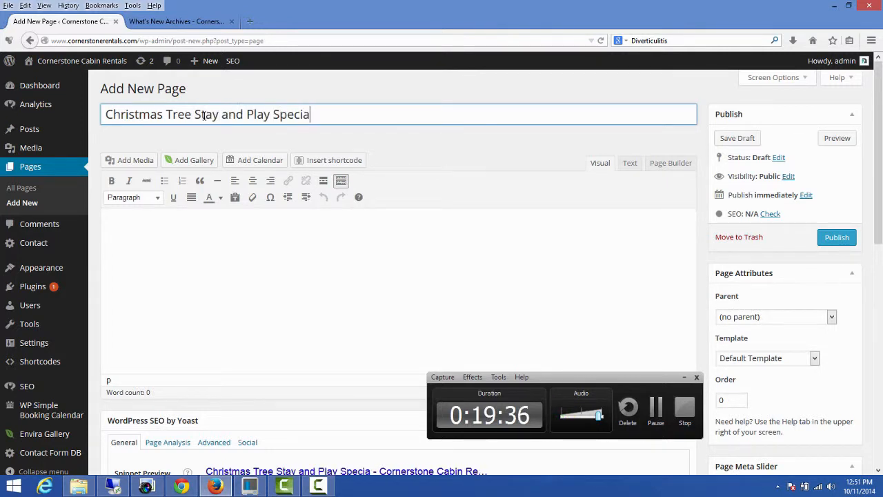
pyautogui.write('l')
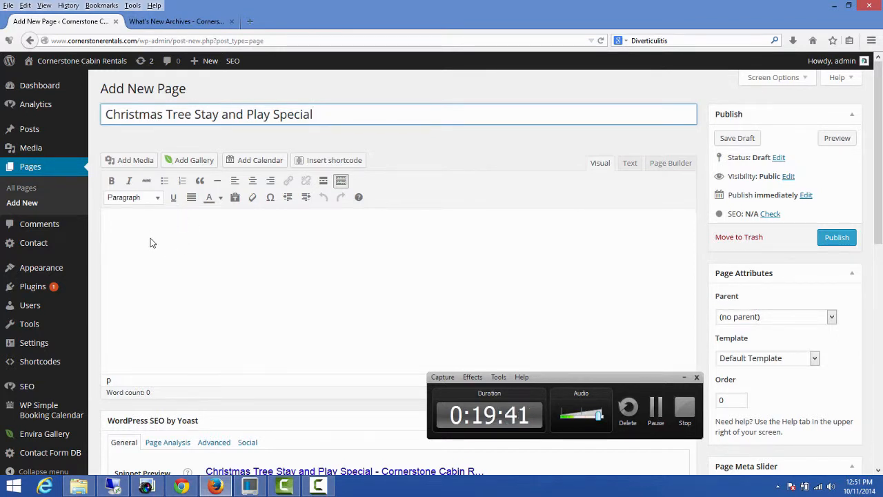
# Step: Write the page body offering 10% off stays through December 20th and a 10% OFF tree voucher for Big Ridge Tree Farm
pyautogui.click(200, 246)
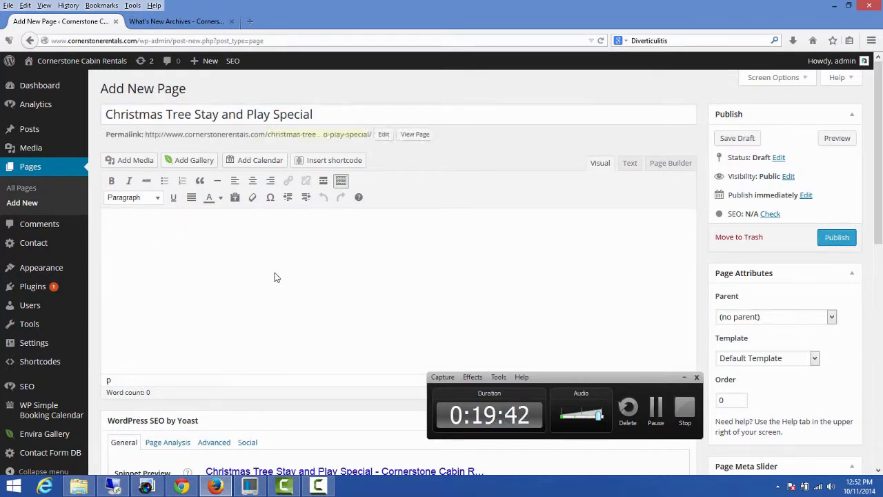
pyautogui.write('Come and s')
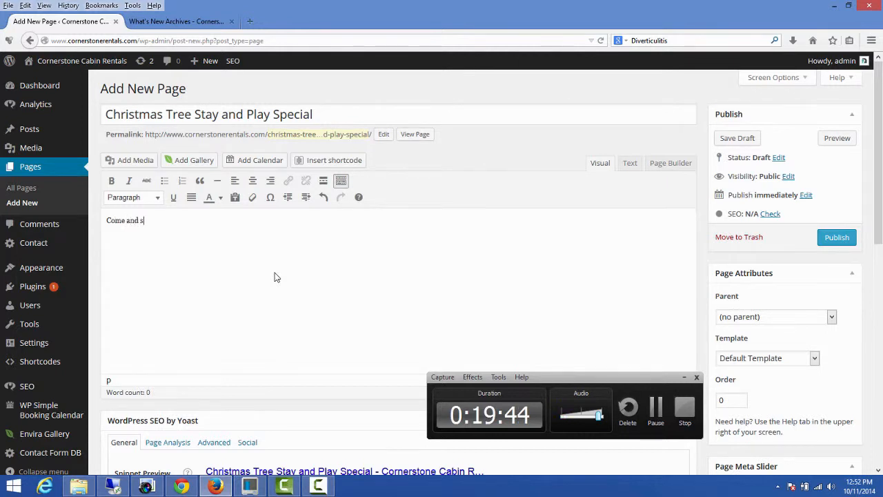
pyautogui.write('t')
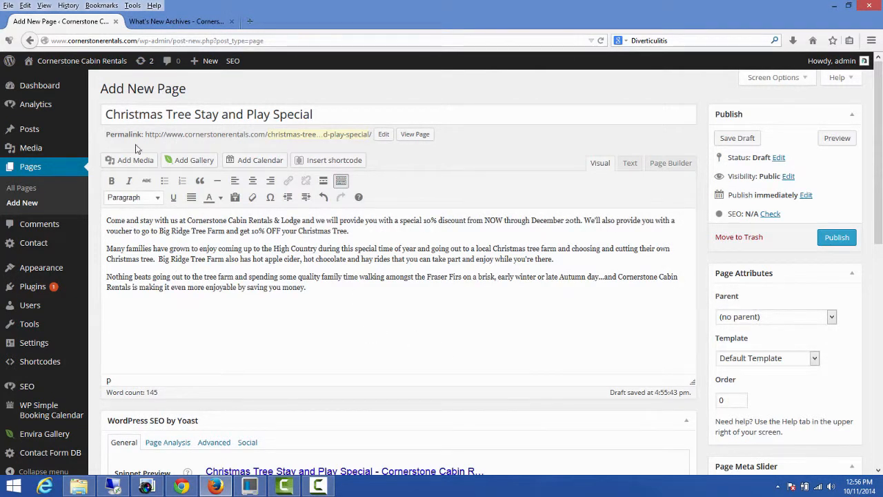
# Step: Review the title and body text of the Christmas tree special and publish the page
pyautogui.moveTo(121, 114); pyautogui.dragTo(316, 110)
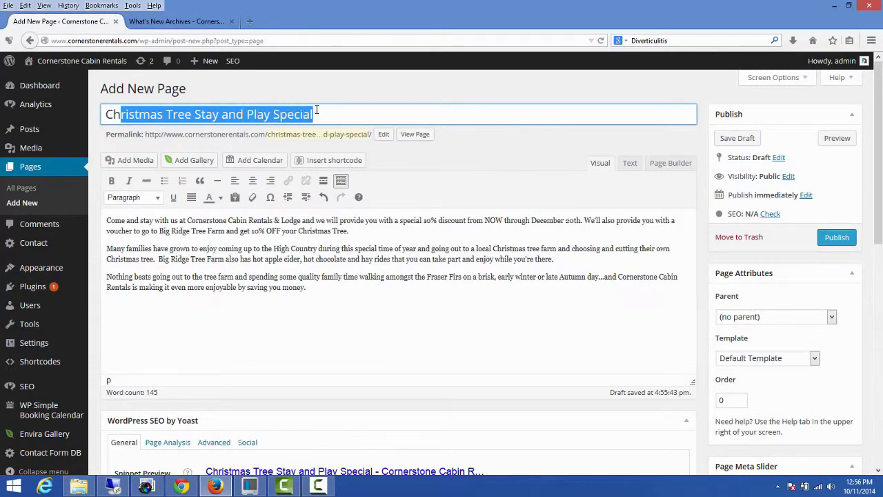
pyautogui.click(314, 291)
pyautogui.moveTo(317, 290); pyautogui.dragTo(105, 221)
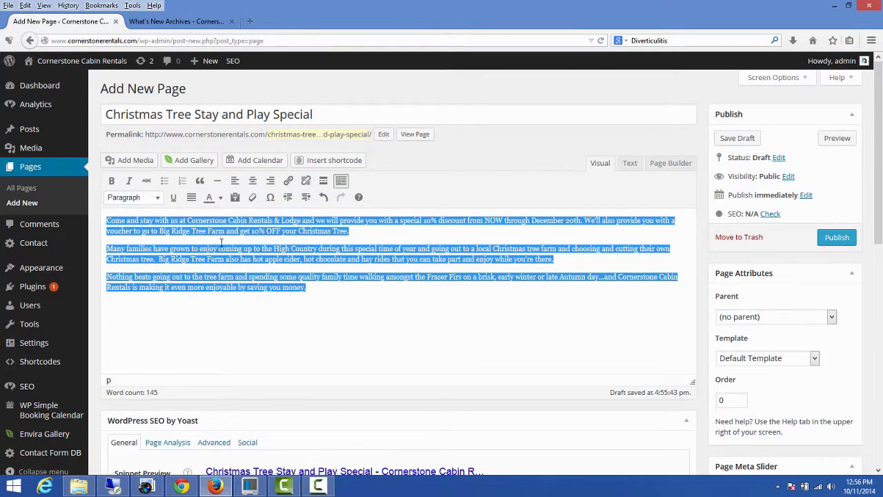
pyautogui.click(329, 251)
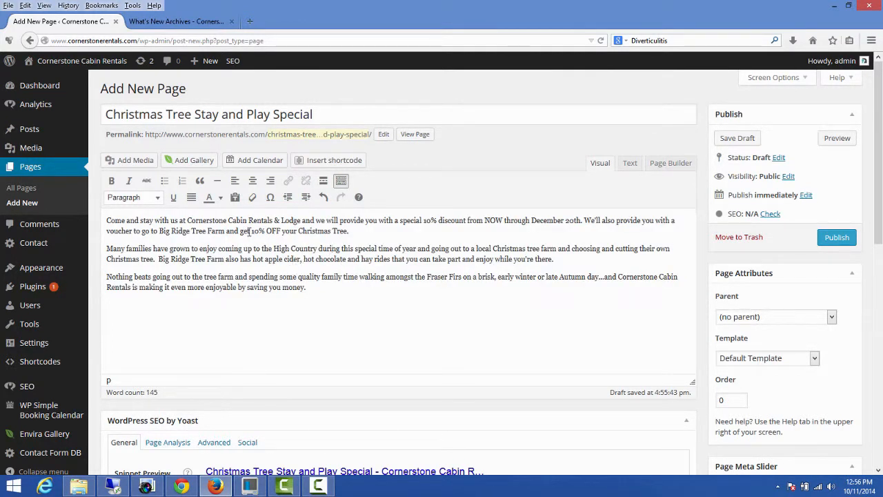
pyautogui.click(836, 237)
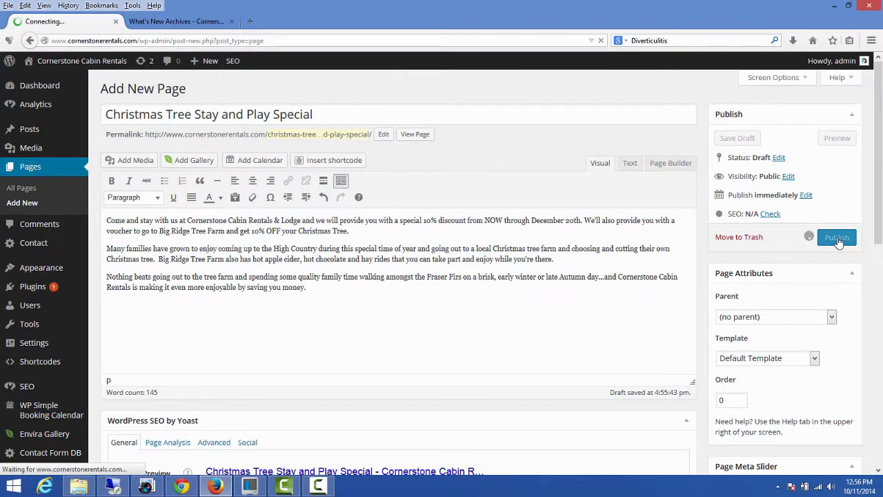
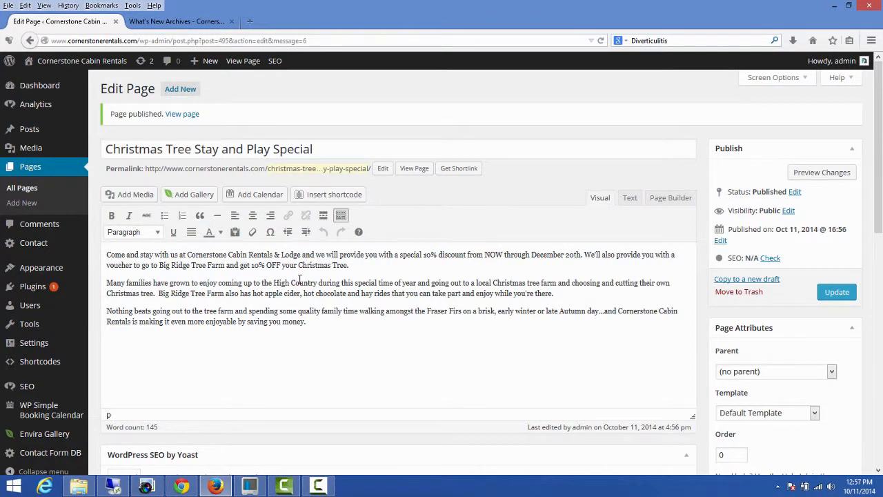
# Step: Check the live site's navigation menu and its submenus for the new page
pyautogui.click(207, 21)
pyautogui.moveTo(196, 142)
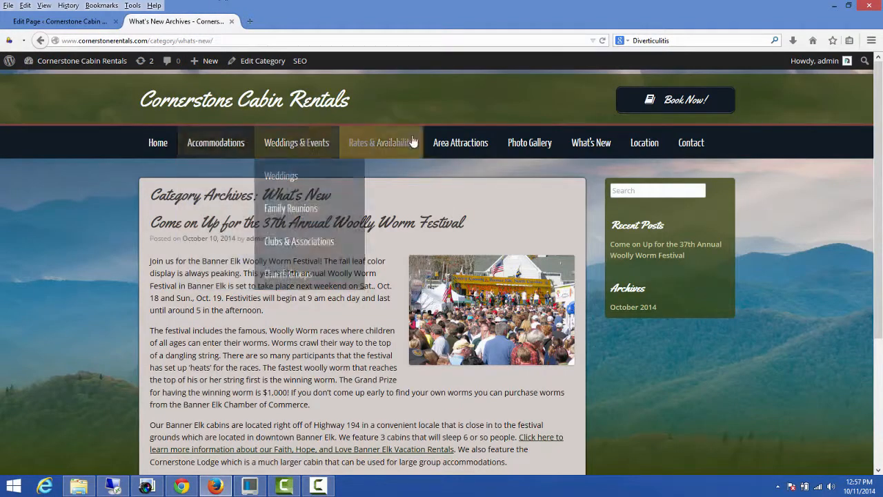
pyautogui.moveTo(293, 157)
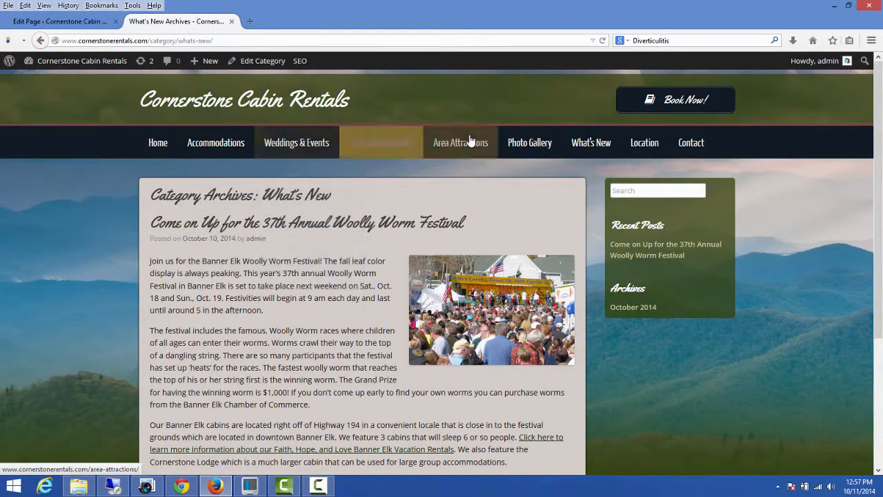
# Step: Copy the shortlink URL of the "Christmas Tree Stay and Play Special" page and close its dialog
pyautogui.click(69, 22)
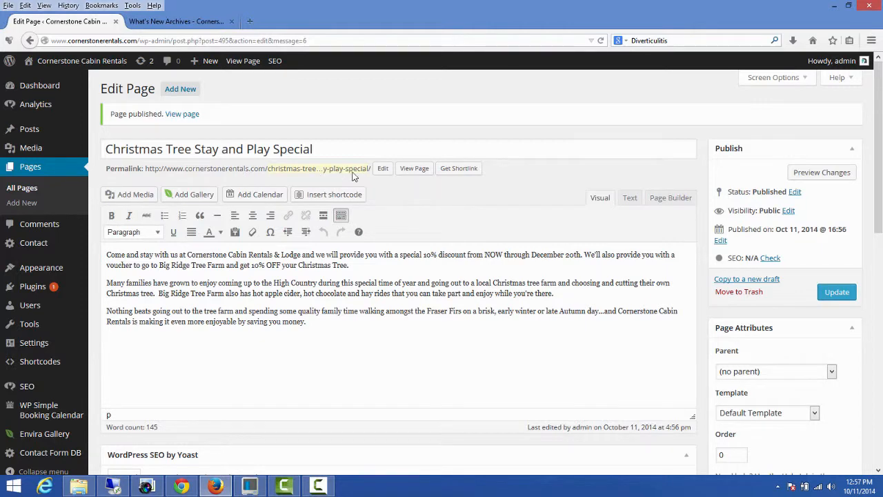
pyautogui.click(452, 170)
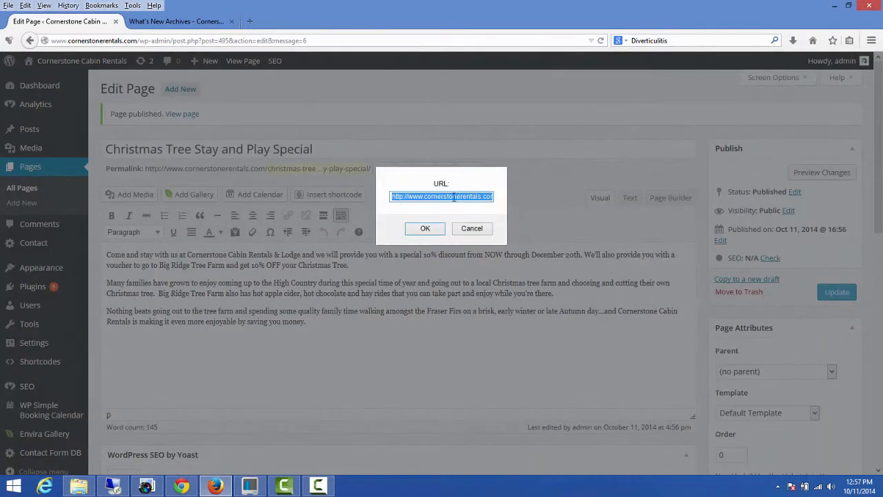
pyautogui.rightClick(451, 199)
pyautogui.click(487, 238)
pyautogui.click(481, 234)
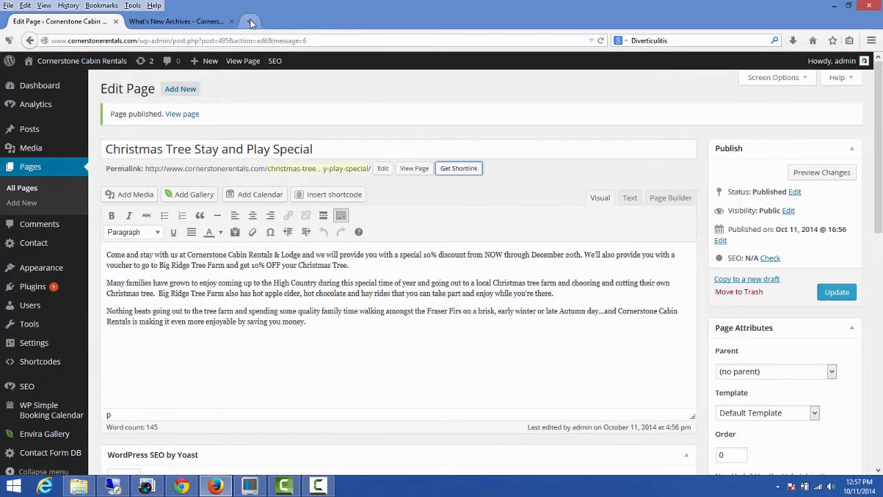
# Step: Load the copied address of the Christmas Tree Stay and Play Special page in the second browser tab and look over the live page
pyautogui.click(212, 25)
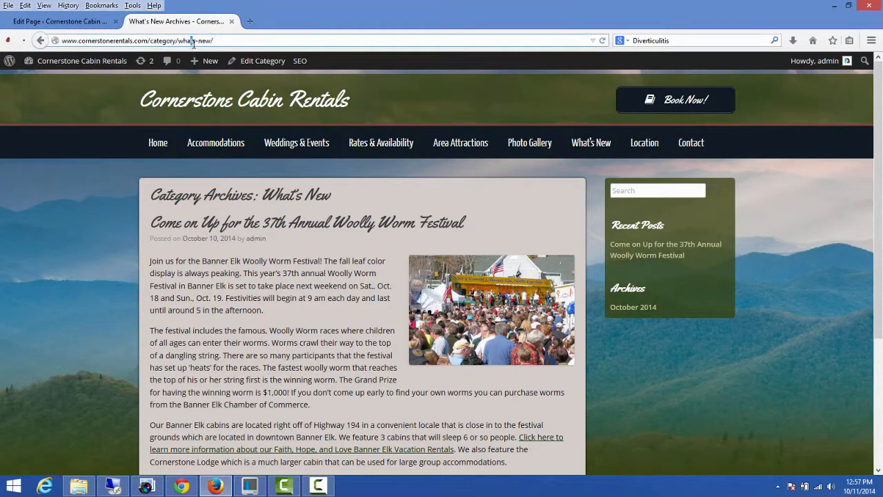
pyautogui.moveTo(210, 40); pyautogui.dragTo(22, 44)
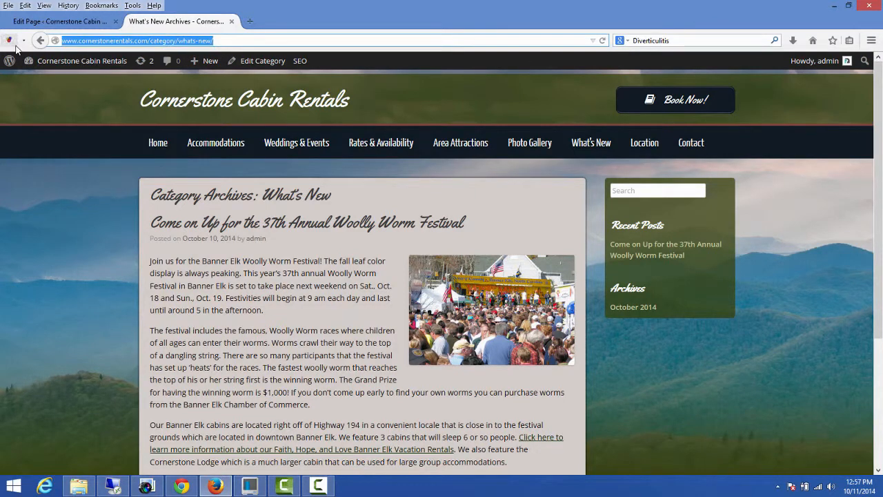
pyautogui.hotkey('ctrl', 'v')
pyautogui.press('Return')
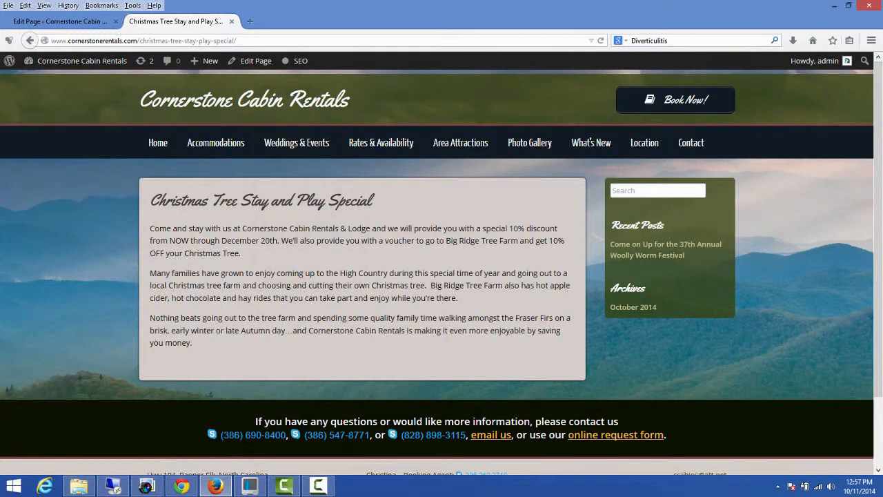
pyautogui.scroll(-2, 353, 386)
pyautogui.scroll(2, 371, 387)
# Step: Return to editing the page and review the available parent pages in its page attributes without choosing one
pyautogui.click(58, 24)
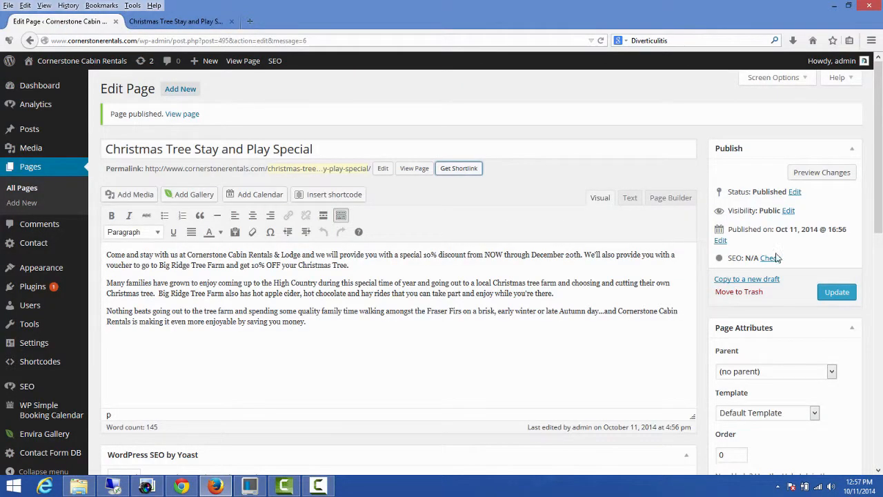
pyautogui.scroll(-3, 752, 311)
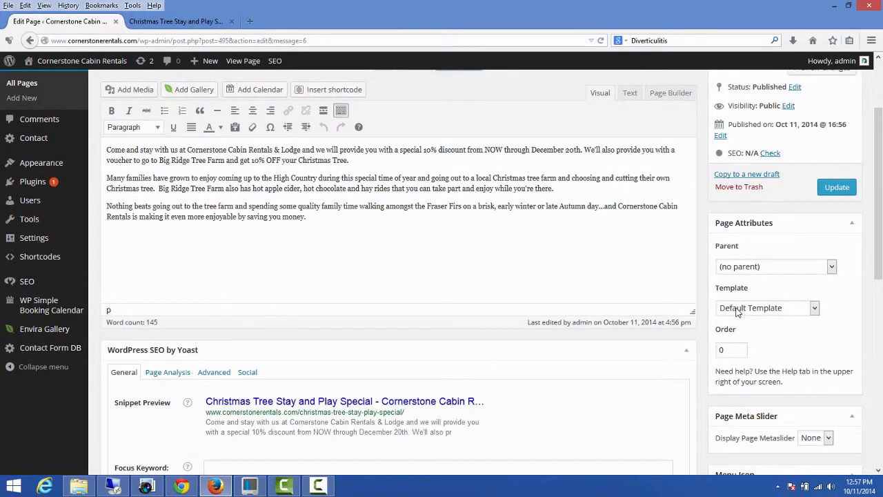
pyautogui.click(722, 269)
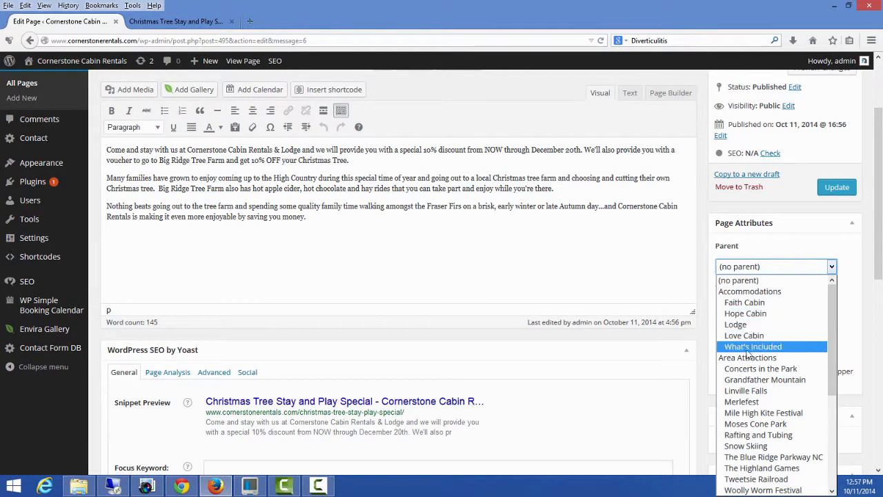
pyautogui.click(471, 275)
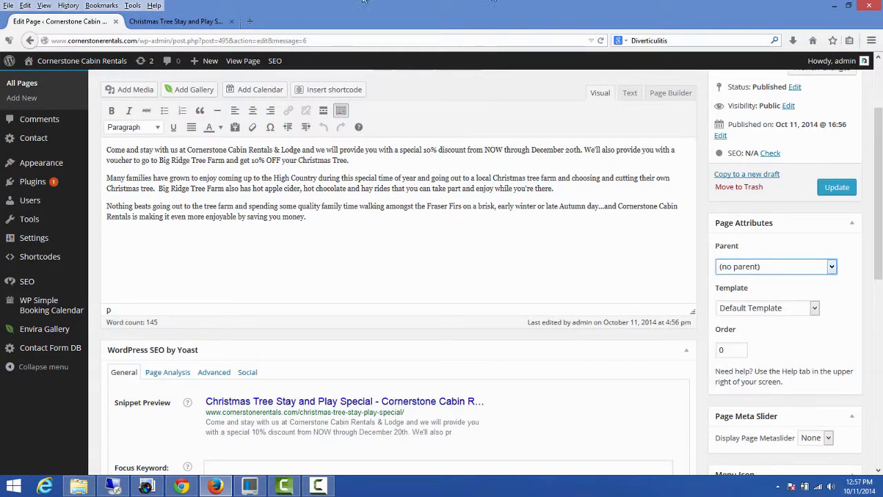
# Step: View the live site's Faith Cabin page and its Weddings page to compare their layouts with and without a sidebar
pyautogui.click(176, 20)
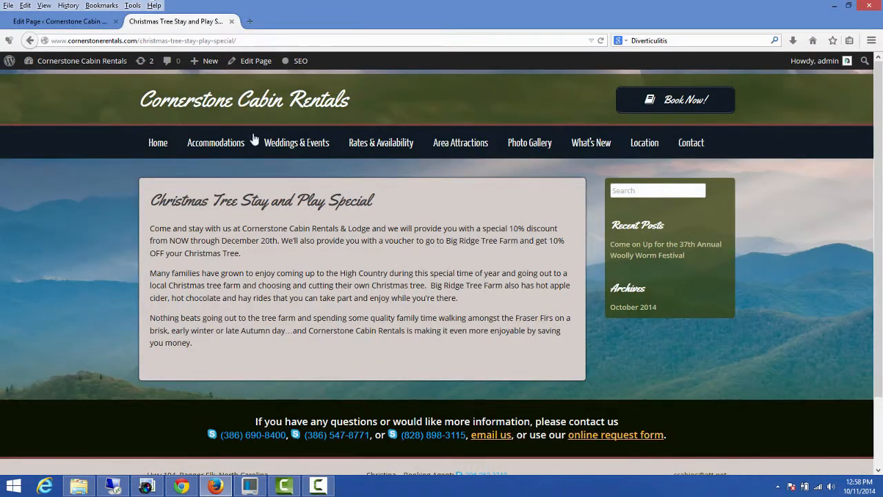
pyautogui.moveTo(228, 143)
pyautogui.click(221, 176)
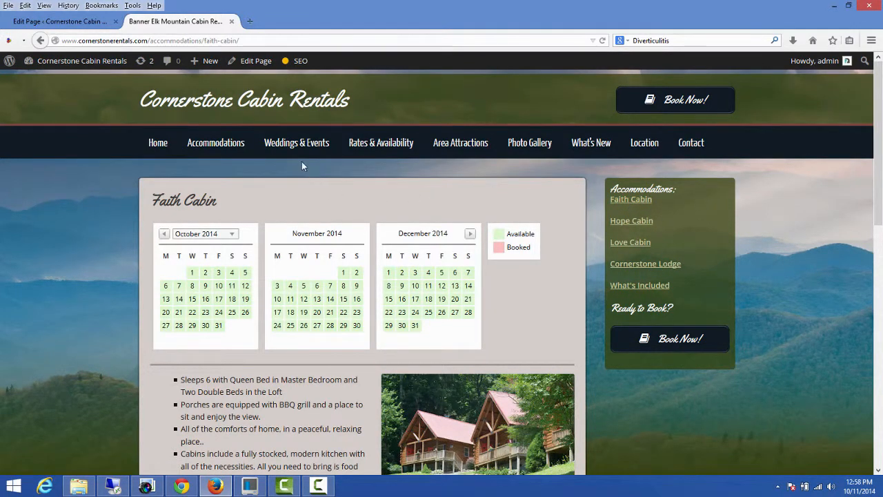
pyautogui.moveTo(296, 142)
pyautogui.click(287, 178)
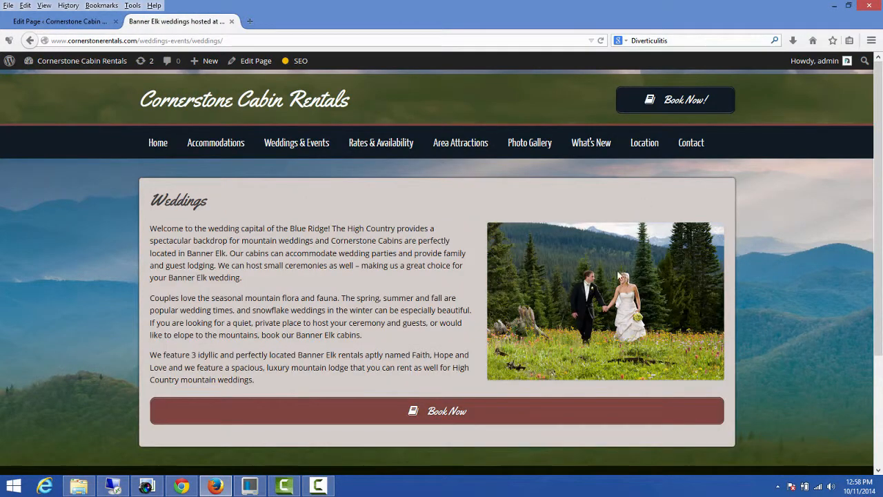
# Step: Set the Christmas Tree page's template to Full Width Page and update the page
pyautogui.click(84, 23)
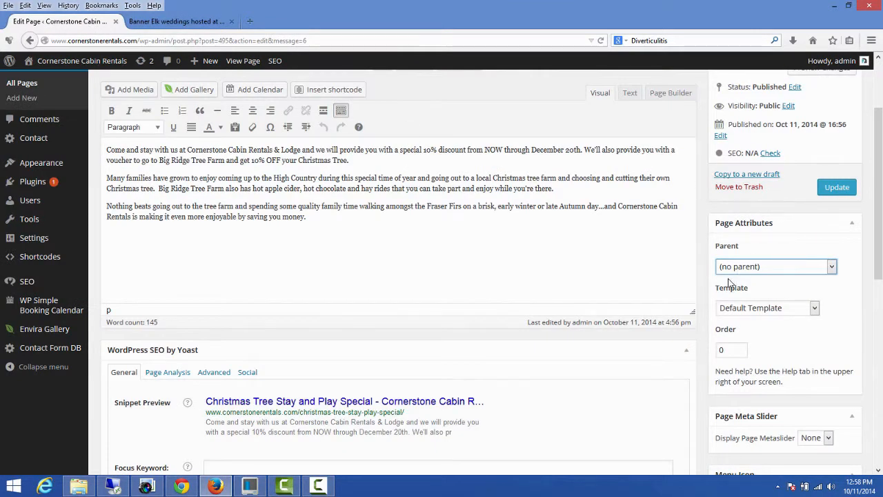
pyautogui.click(752, 312)
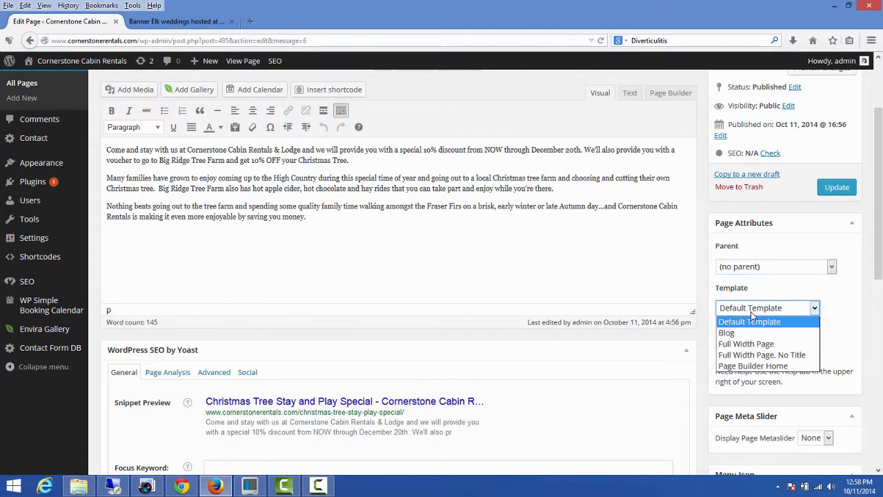
pyautogui.click(747, 343)
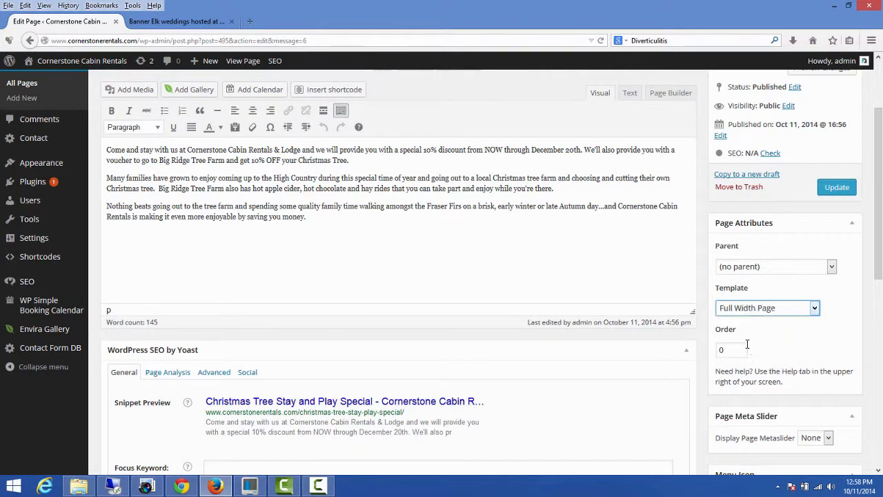
pyautogui.click(833, 188)
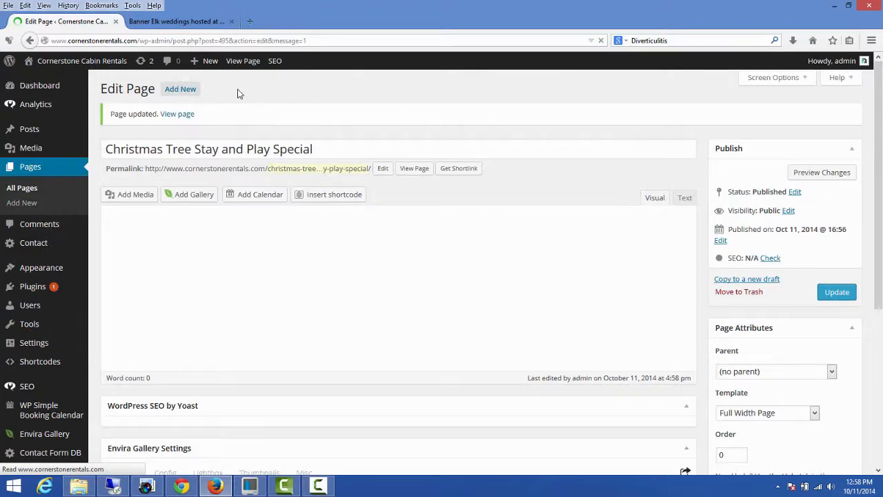
# Step: Go back to the live Christmas Tree Stay and Play Special page and reload it to check its layout
pyautogui.click(186, 22)
pyautogui.click(30, 41)
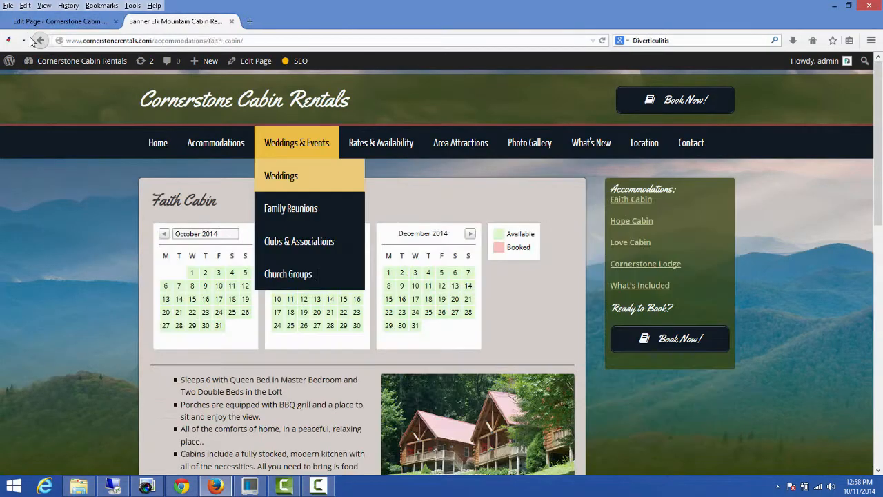
pyautogui.click(31, 40)
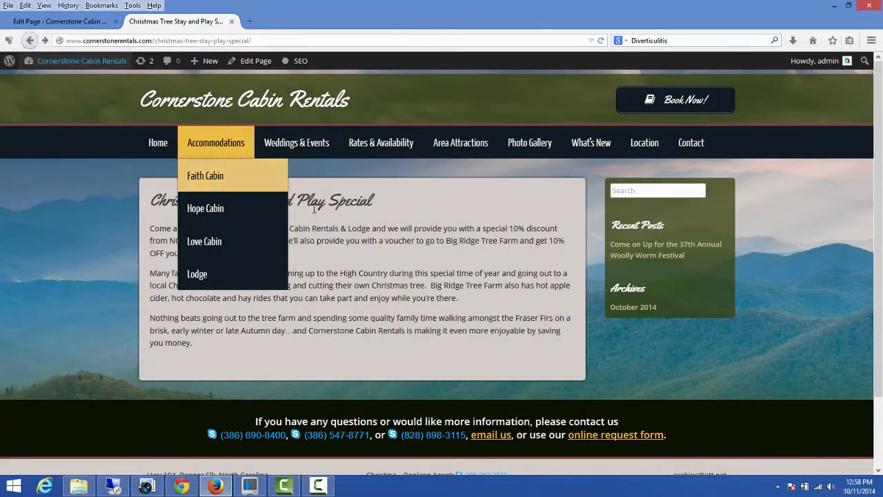
pyautogui.click(686, 142)
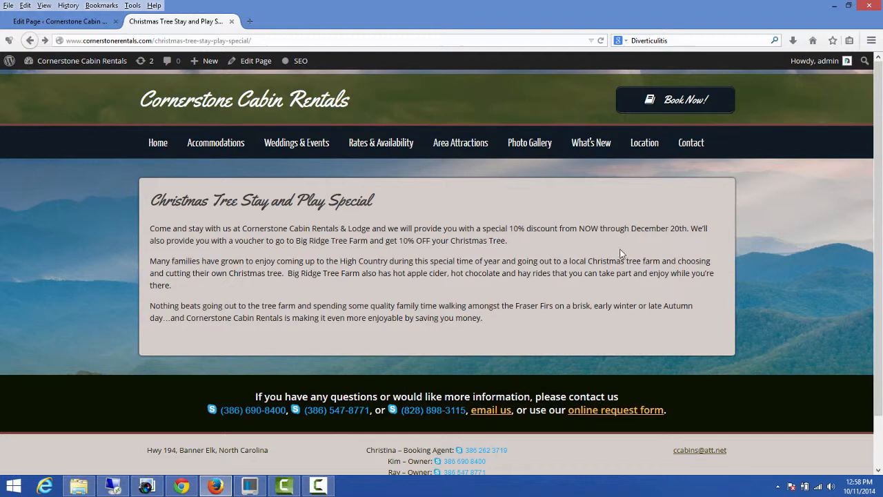
# Step: Open the website bigridgetreefarm.com in a new browser tab and look over its home page
pyautogui.click(249, 22)
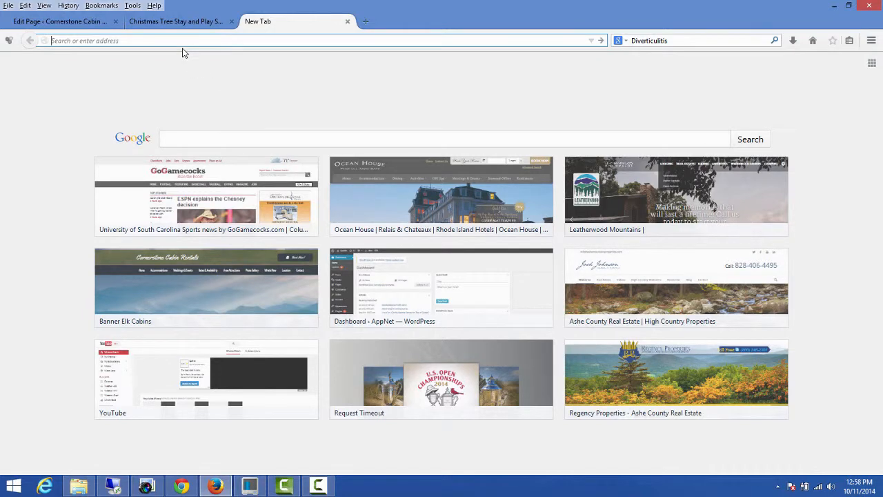
pyautogui.write('big')
pyautogui.press('Escape')
pyautogui.write('ridgetreefarm')
pyautogui.press('Return')
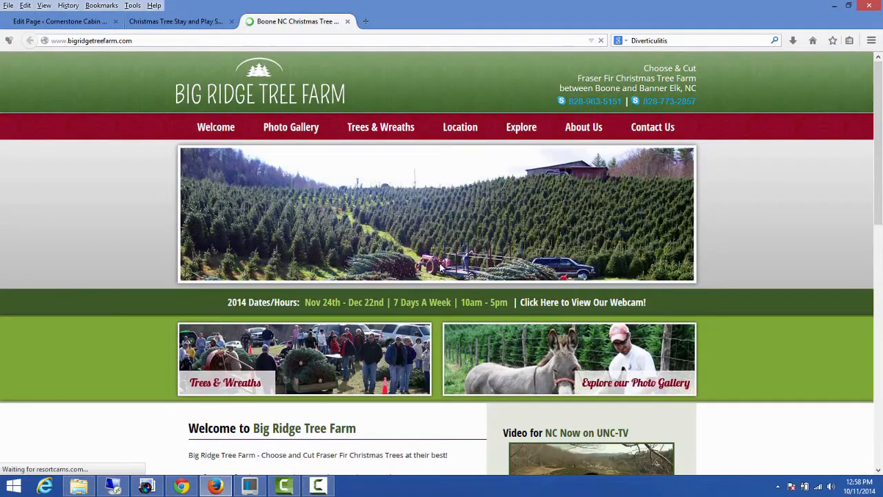
pyautogui.scroll(-3, 504, 216)
pyautogui.scroll(3, 504, 216)
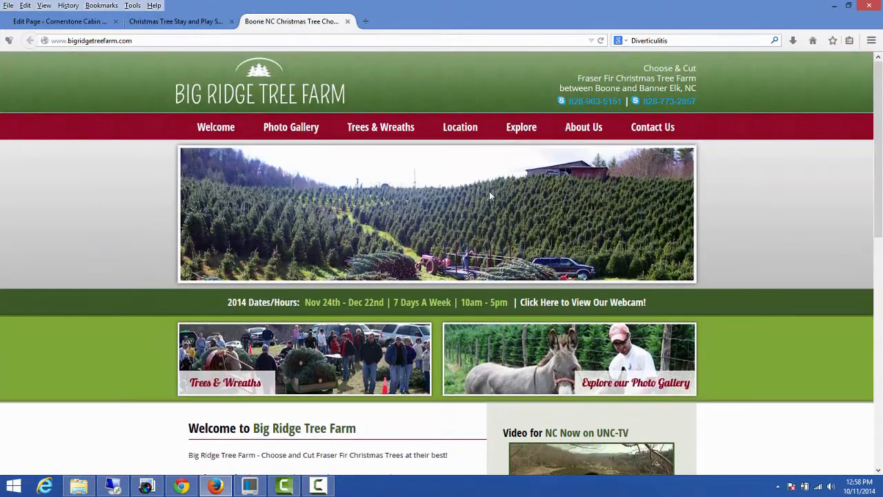
# Step: Open the tree farm's photo gallery and browse its thumbnails for a suitable picture
pyautogui.click(314, 133)
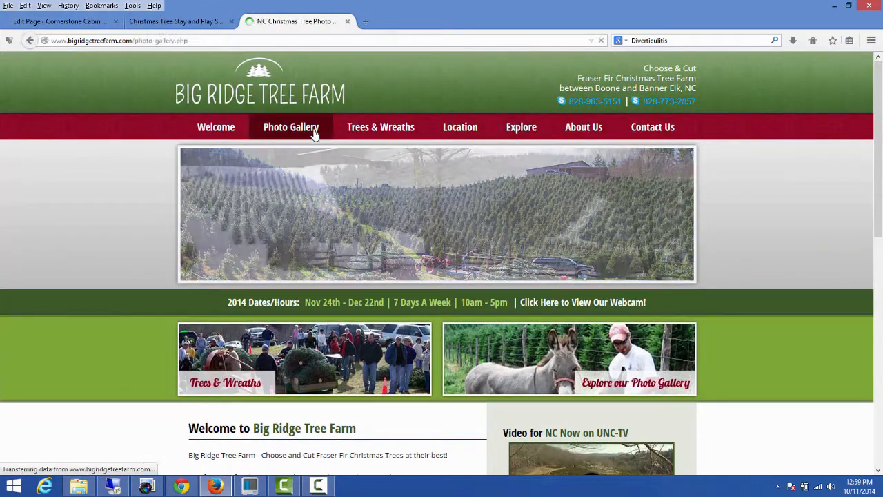
pyautogui.scroll(-3, 460, 213)
pyautogui.scroll(-5, 461, 214)
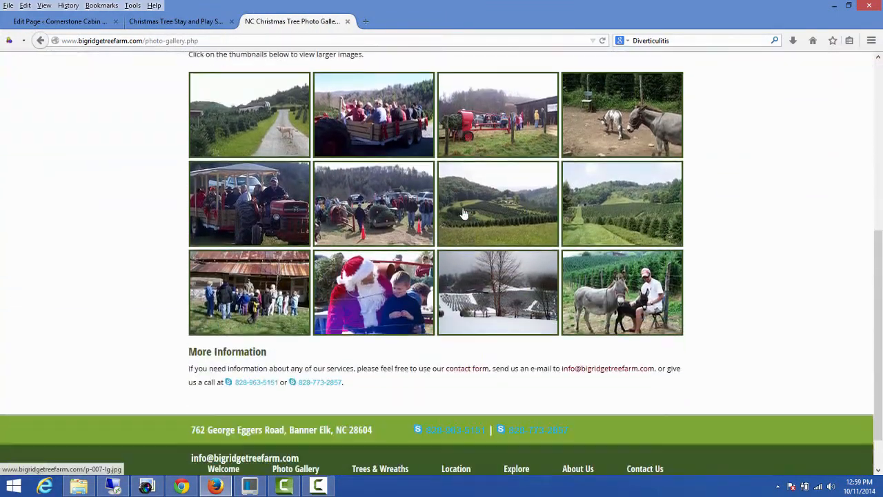
pyautogui.scroll(5, 532, 248)
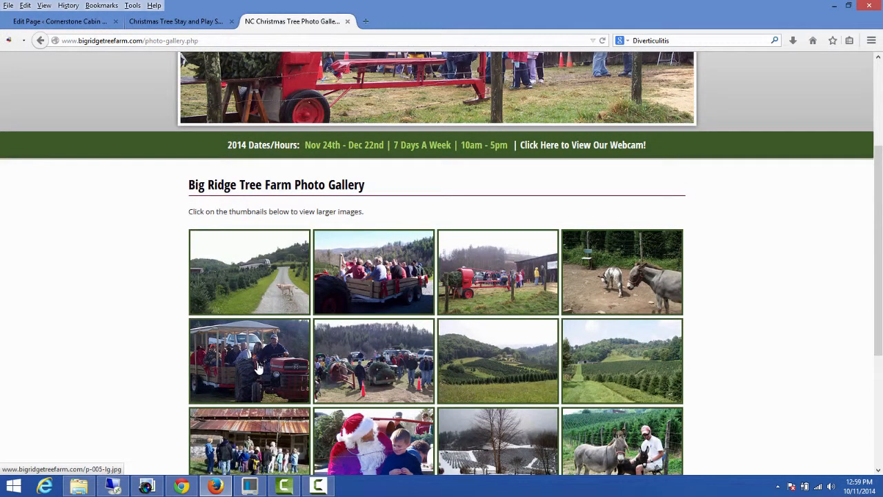
# Step: Enlarge the gallery photo of visitors with cut trees, check its saving options, and close it to look over the other thumbnails again
pyautogui.click(380, 366)
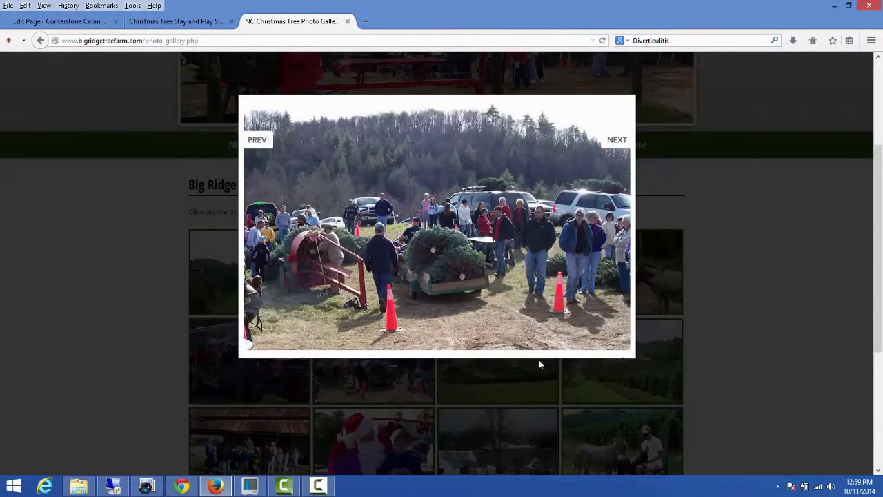
pyautogui.rightClick(427, 236)
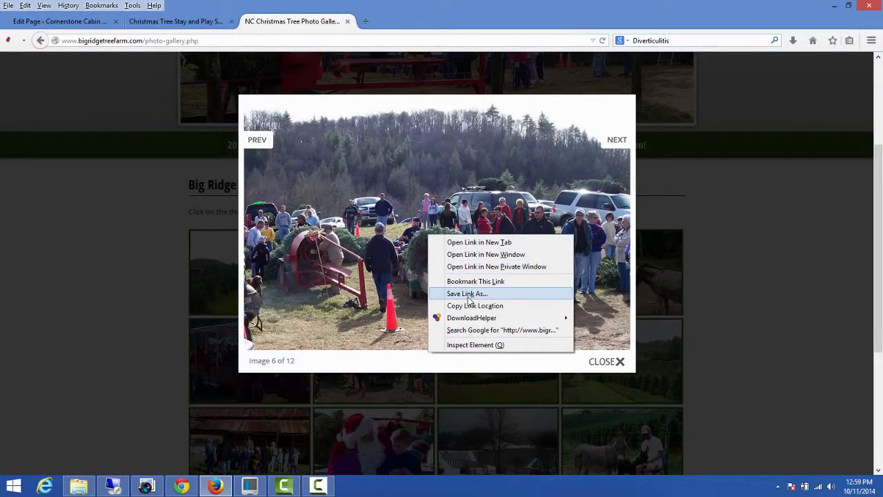
pyautogui.click(724, 230)
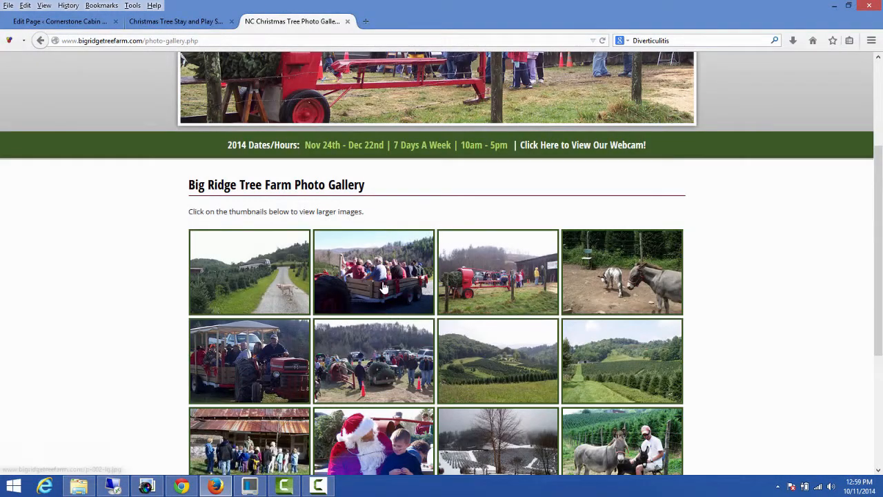
pyautogui.scroll(-3, 384, 286)
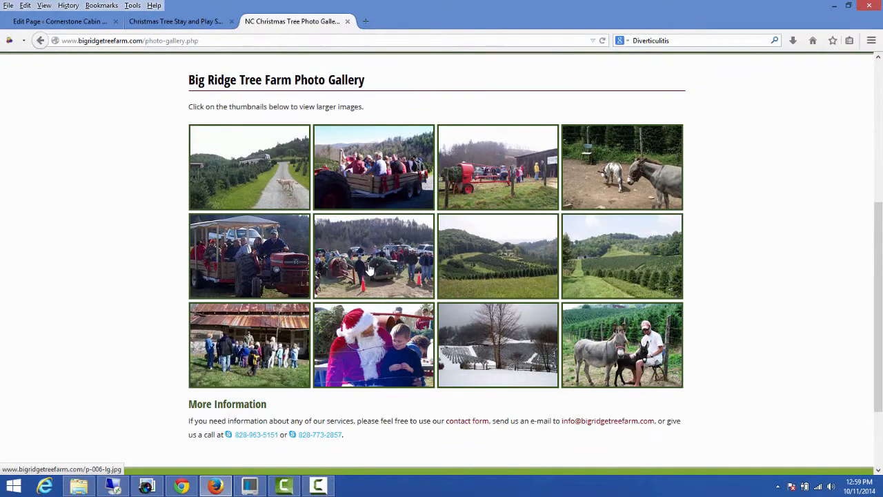
pyautogui.scroll(8, 264, 148)
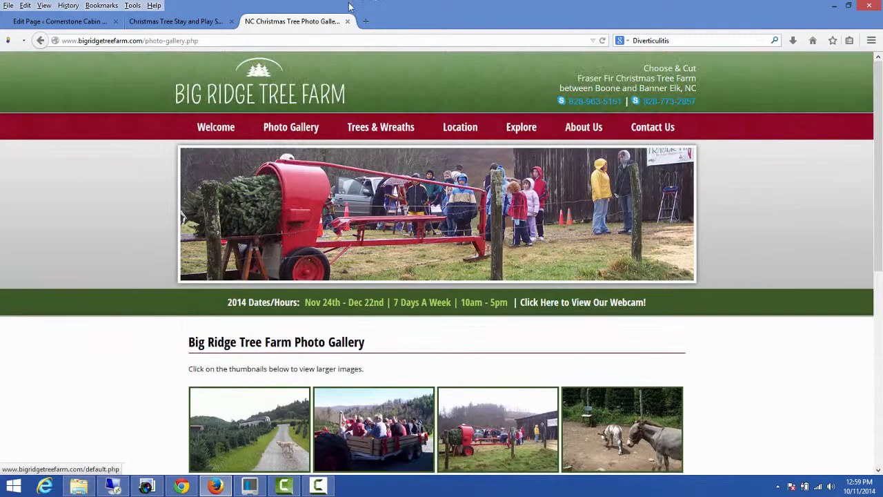
# Step: Search Google for "fraser fir christmas tree" and look through the results for images
pyautogui.click(683, 42)
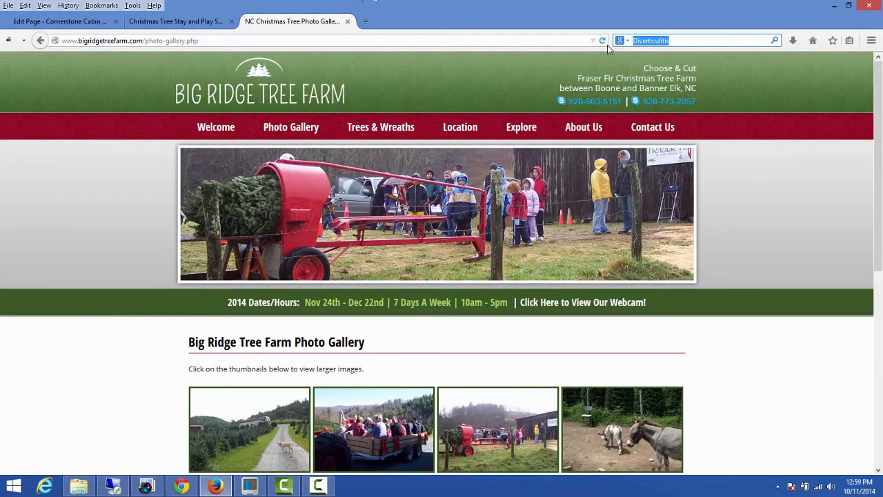
pyautogui.write('chirist')
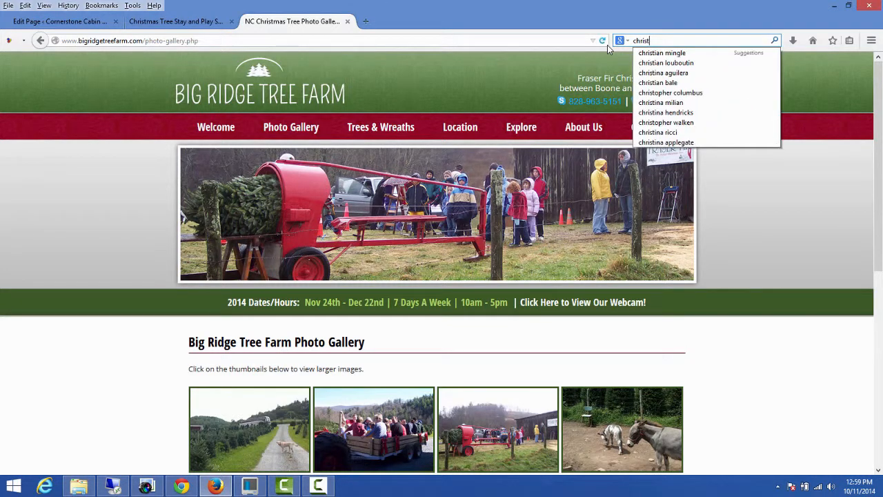
pyautogui.write('mas tree')
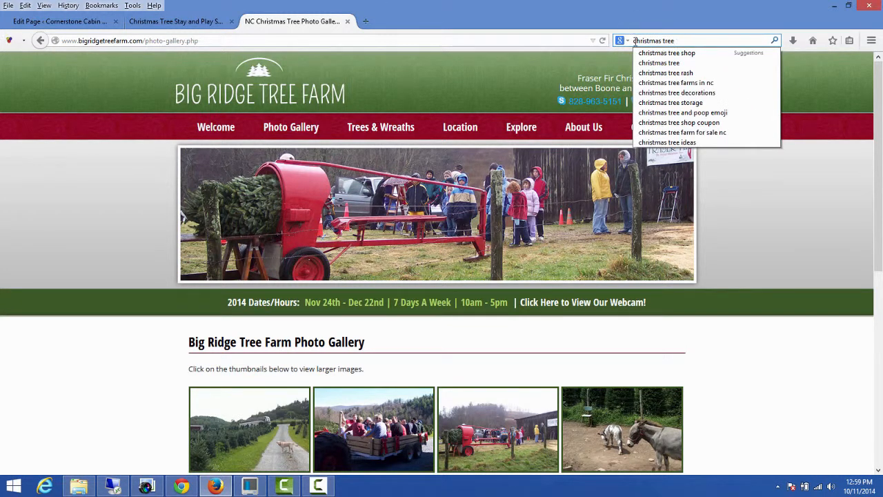
pyautogui.click(635, 42)
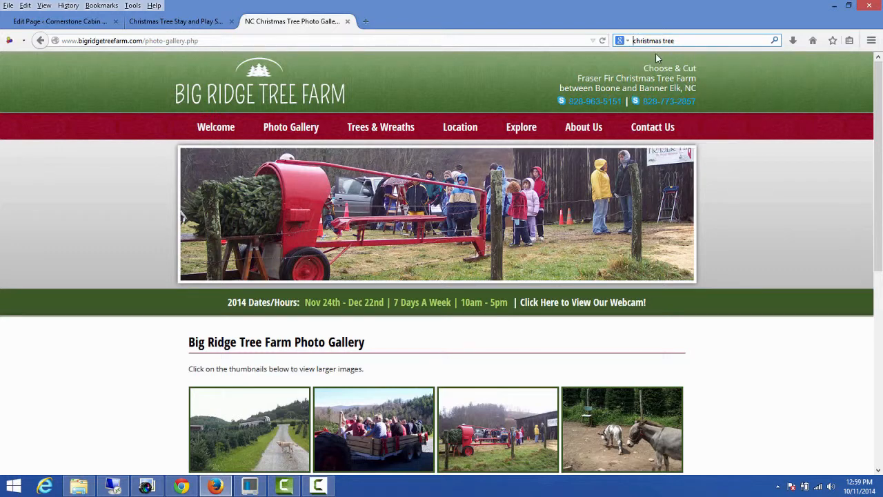
pyautogui.write('fraser fir')
pyautogui.press('Return')
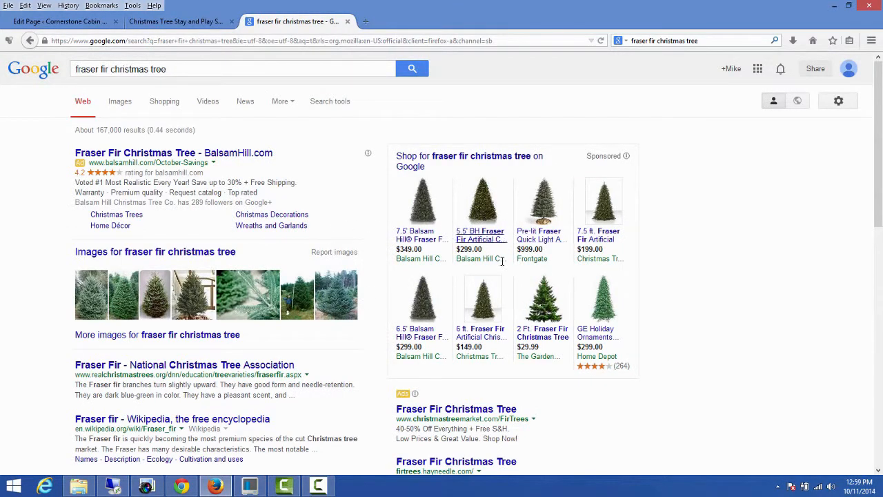
pyautogui.scroll(-3, 368, 310)
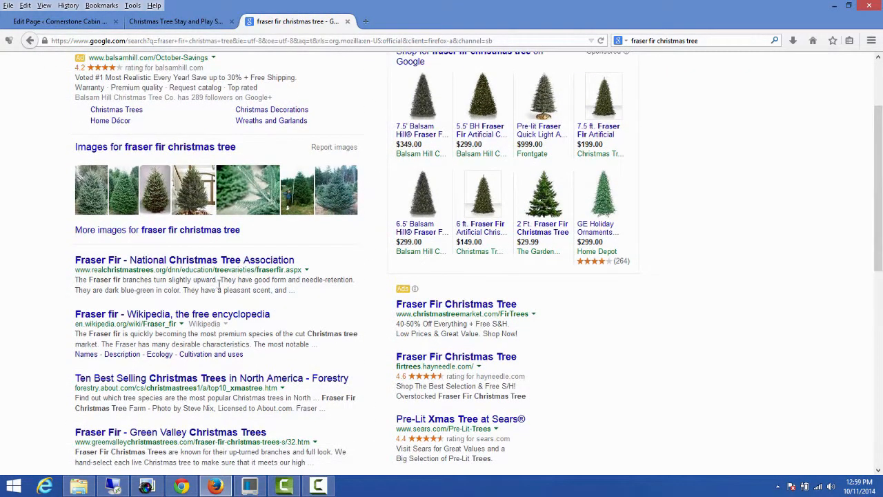
pyautogui.click(211, 356)
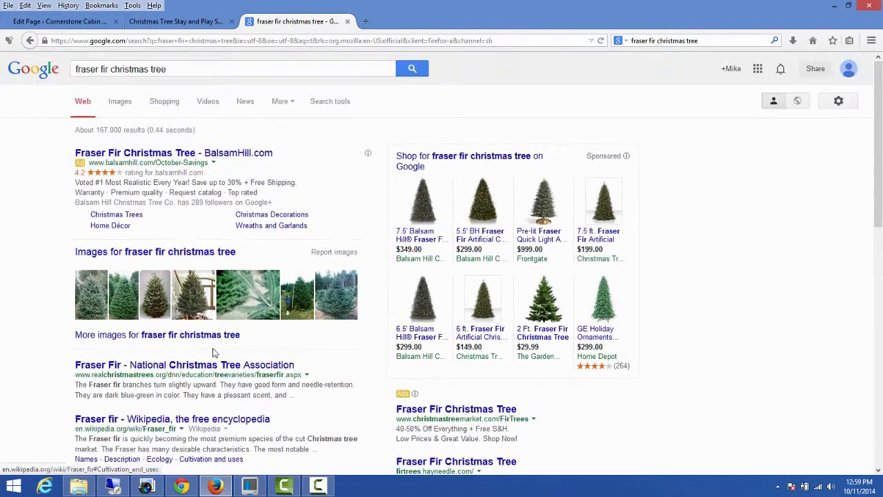
# Step: Look over the web results for the fraser fir search and switch to its image results
pyautogui.scroll(-4, 215, 347)
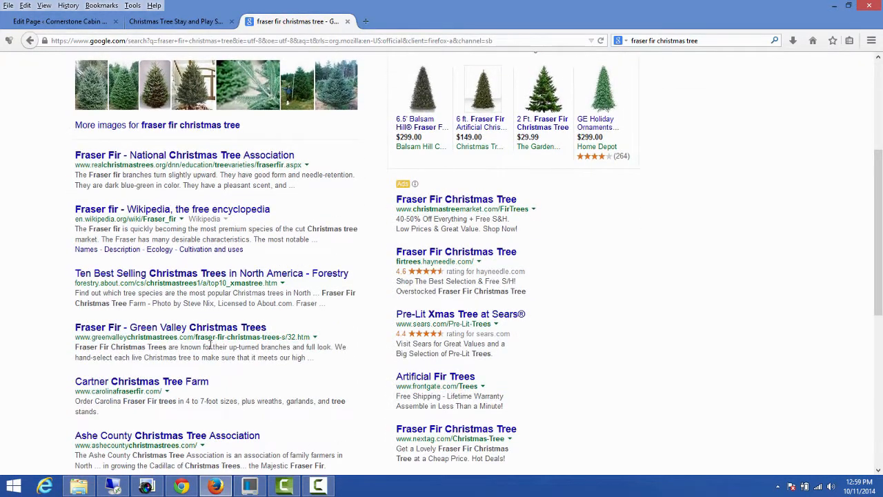
pyautogui.scroll(-3, 210, 347)
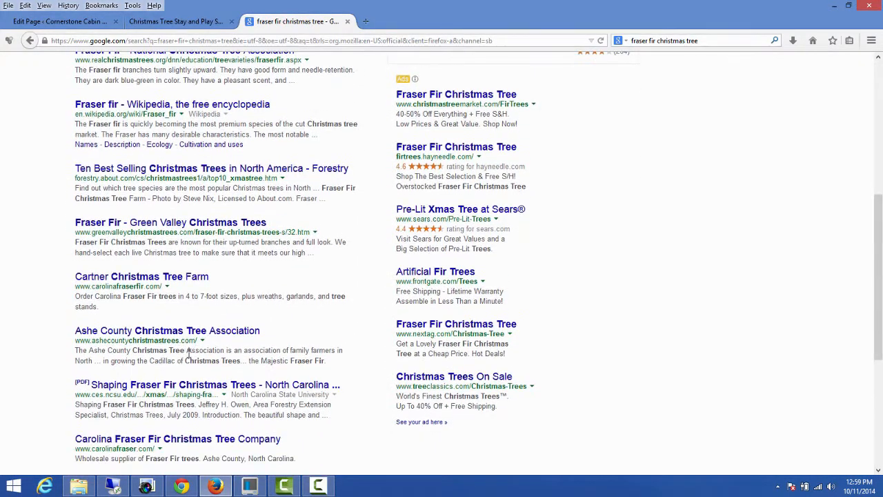
pyautogui.scroll(-1, 188, 353)
pyautogui.scroll(7, 153, 379)
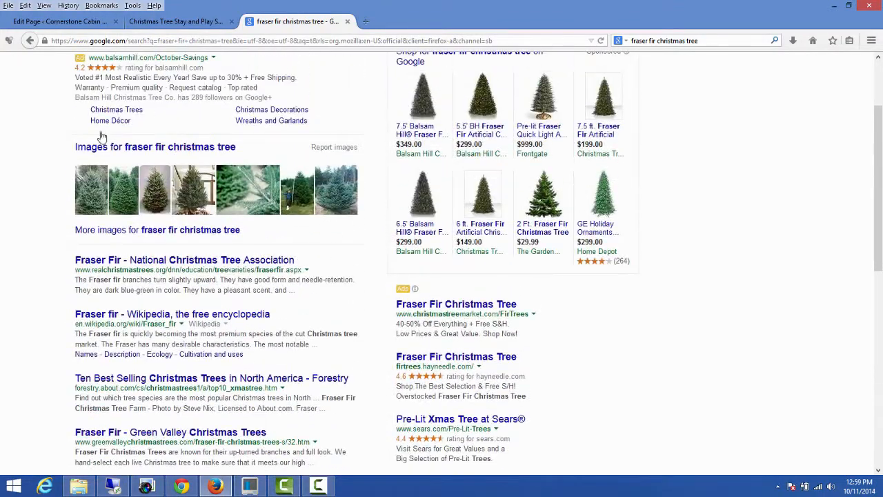
pyautogui.scroll(3, 101, 136)
pyautogui.click(119, 102)
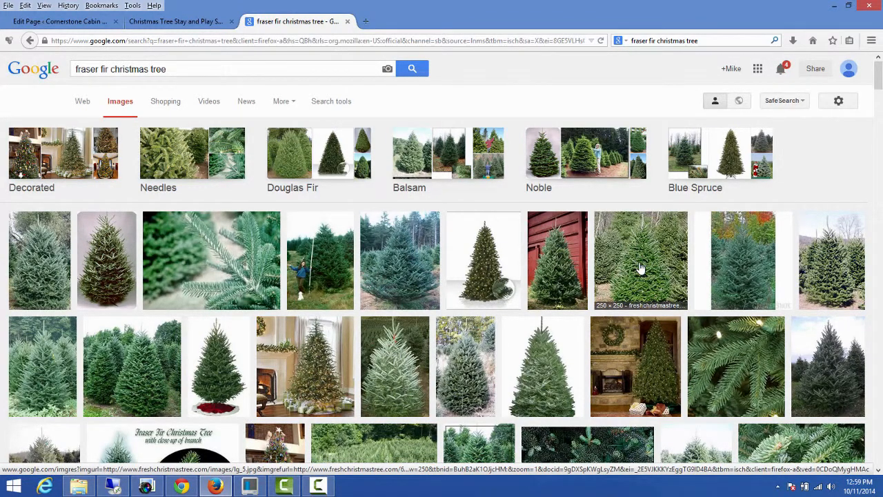
# Step: Copy the 650 × 645 jarrellchristmastreefarm.com tree photo from the image results and paste it before the first paragraph of the special page
pyautogui.click(41, 381)
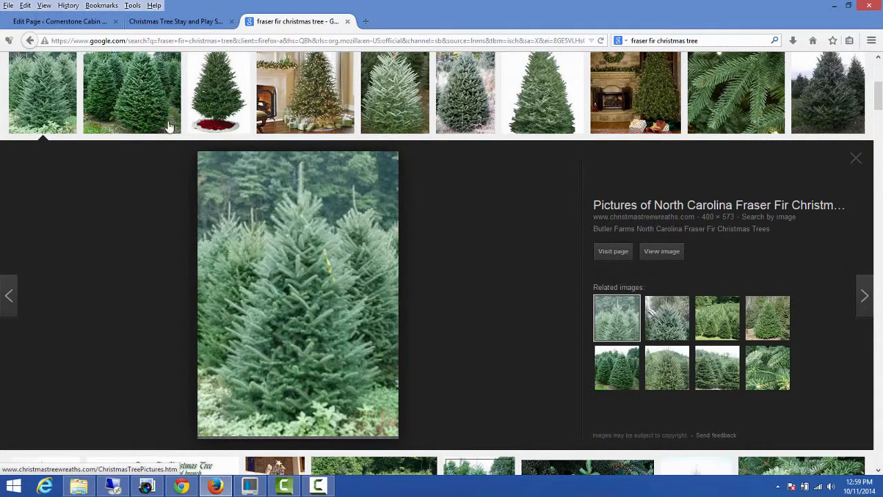
pyautogui.click(144, 107)
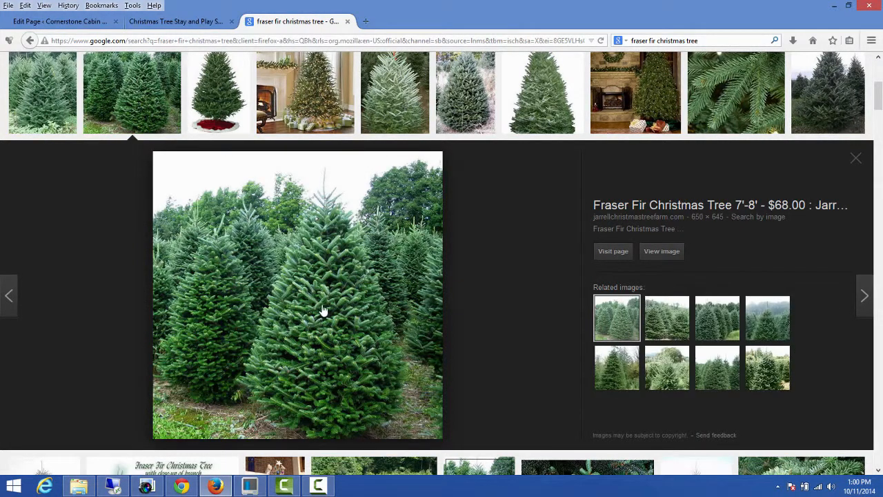
pyautogui.rightClick(322, 304)
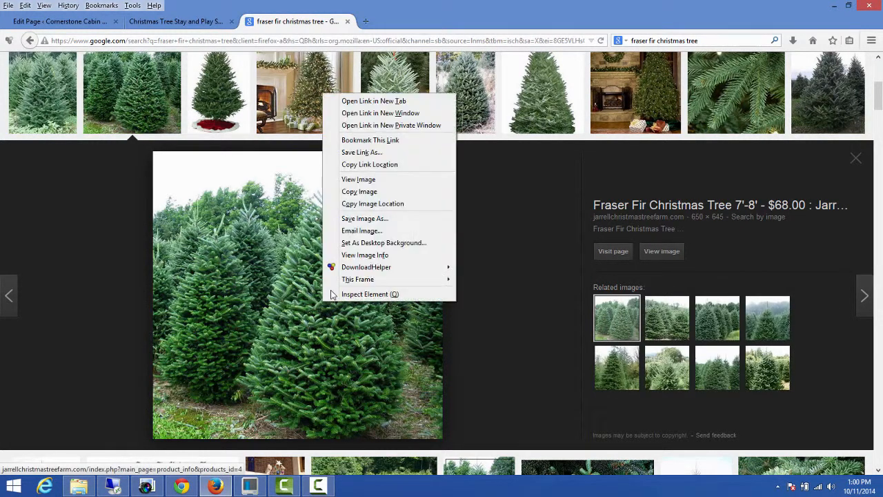
pyautogui.click(353, 192)
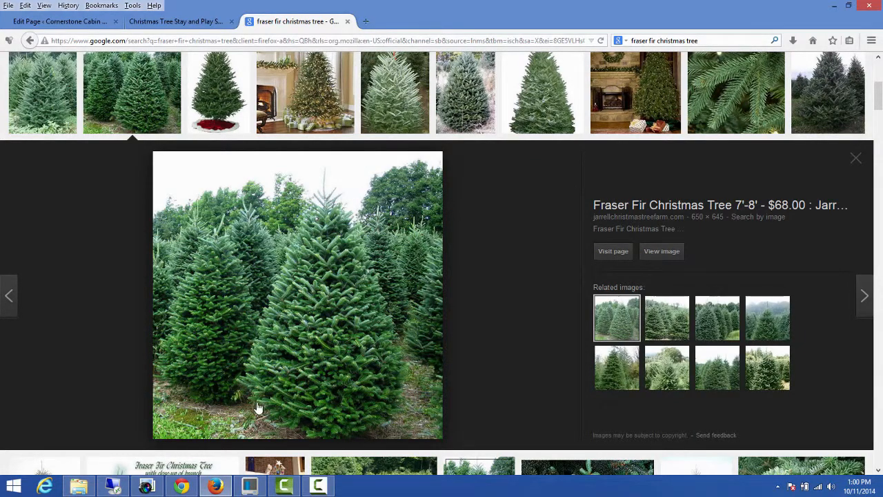
pyautogui.click(62, 22)
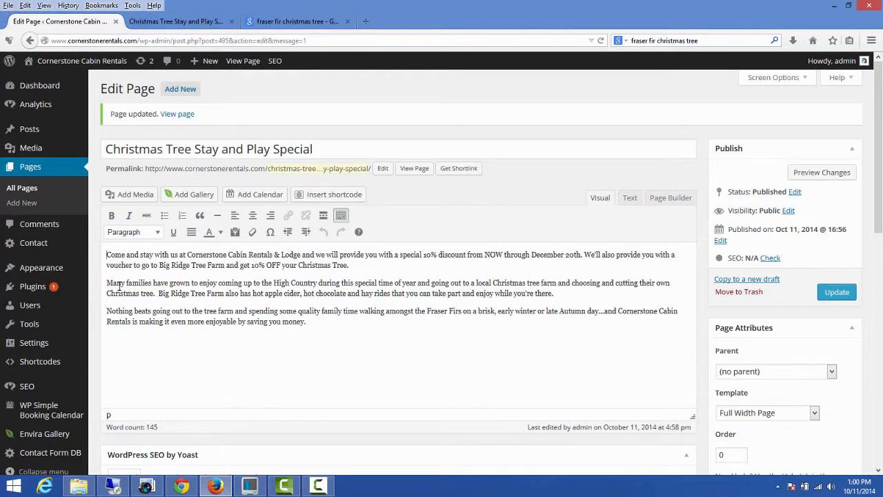
pyautogui.hotkey('ctrl', 'v')
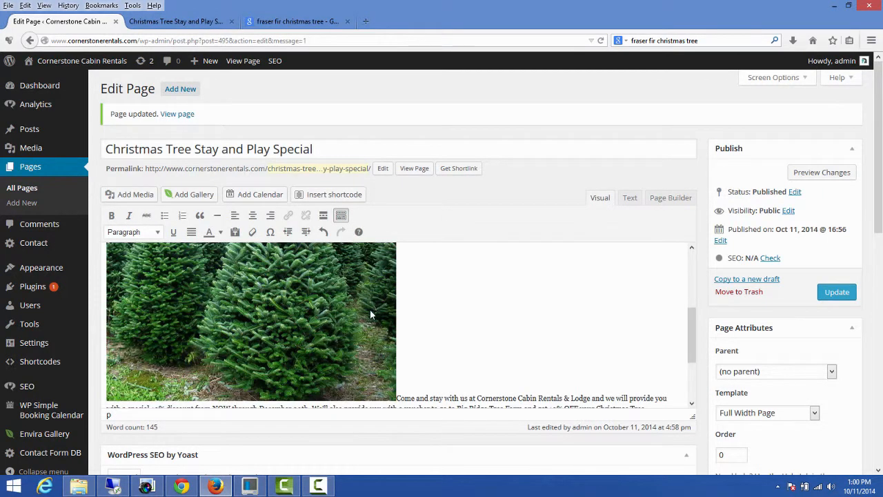
# Step: Align the pasted tree photo right and set its alternative text to "christmas tree choose and cut special"
pyautogui.click(345, 330)
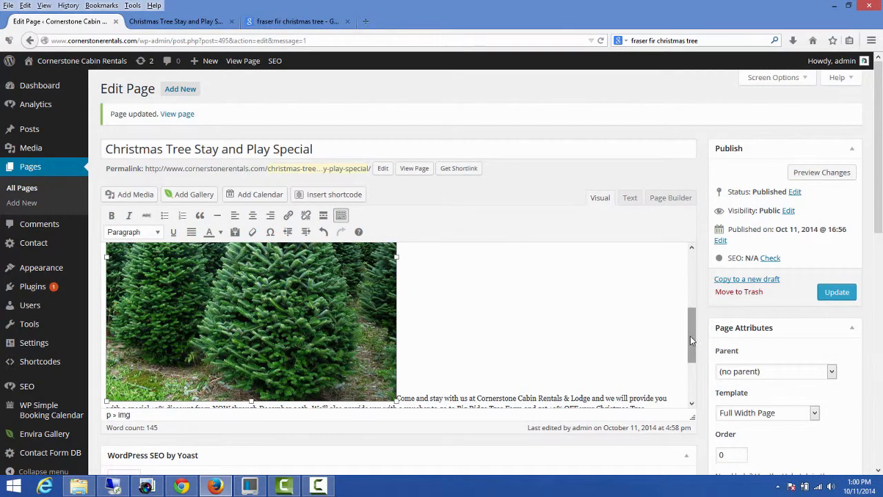
pyautogui.moveTo(691, 339); pyautogui.dragTo(691, 284)
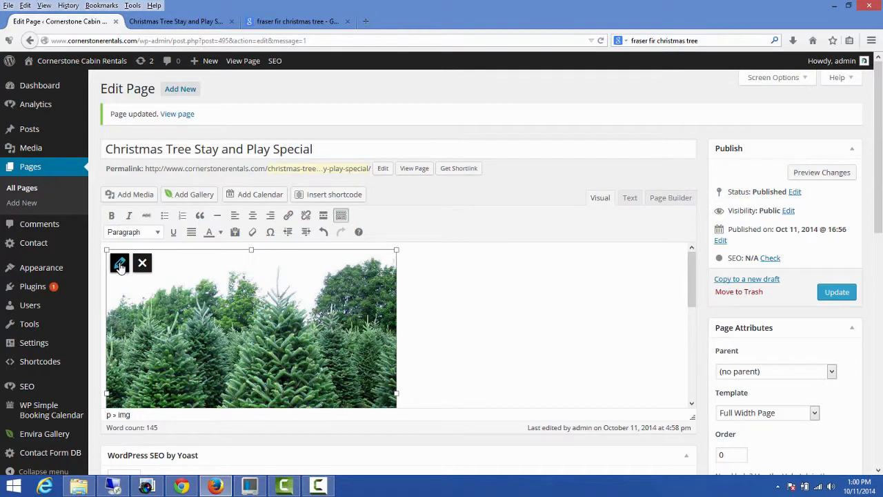
pyautogui.click(120, 265)
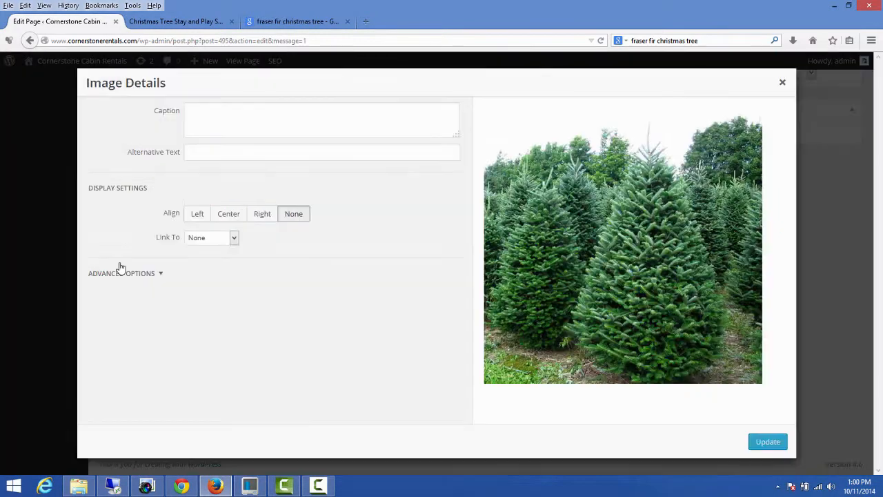
pyautogui.click(263, 215)
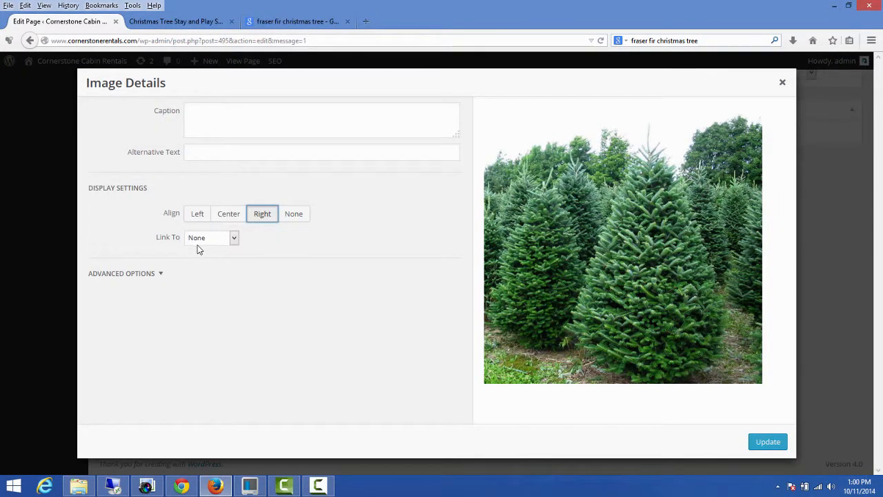
pyautogui.click(194, 155)
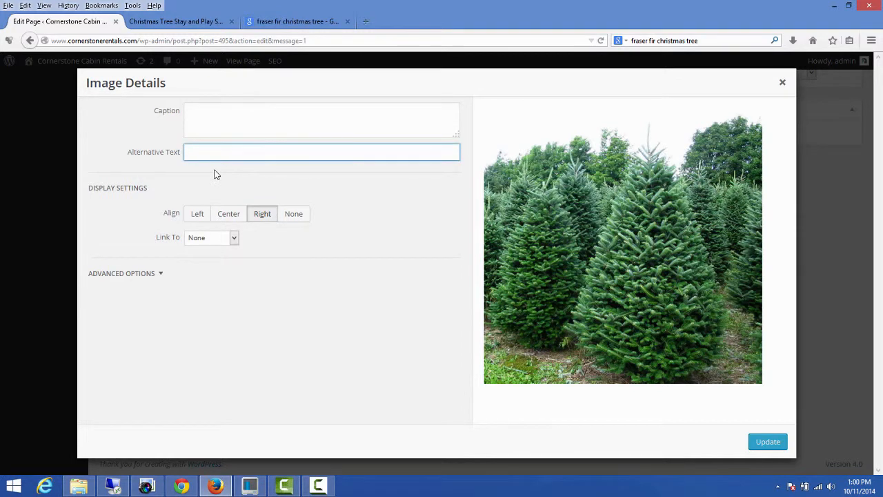
pyautogui.write('christmas tree choose and cut special')
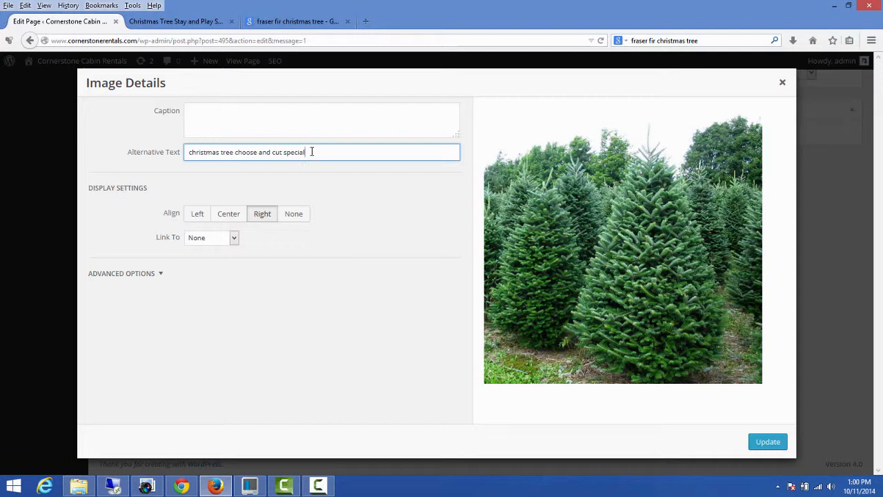
pyautogui.moveTo(308, 152); pyautogui.dragTo(182, 164)
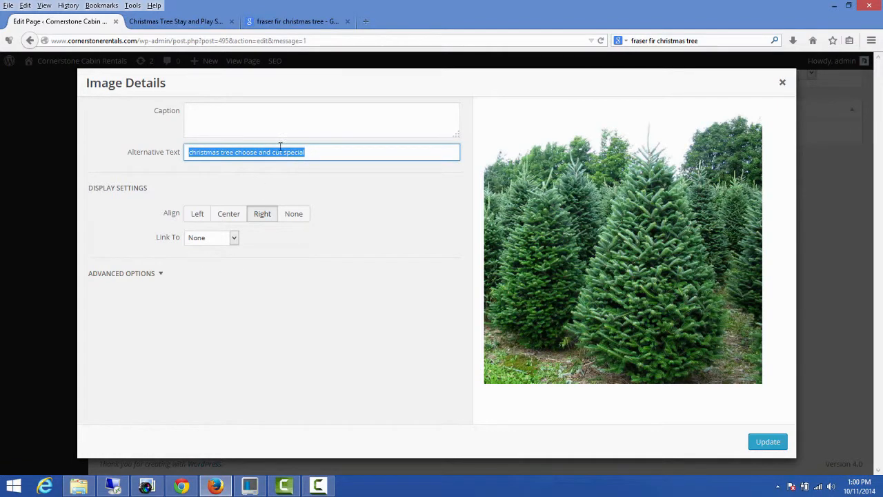
pyautogui.click(768, 441)
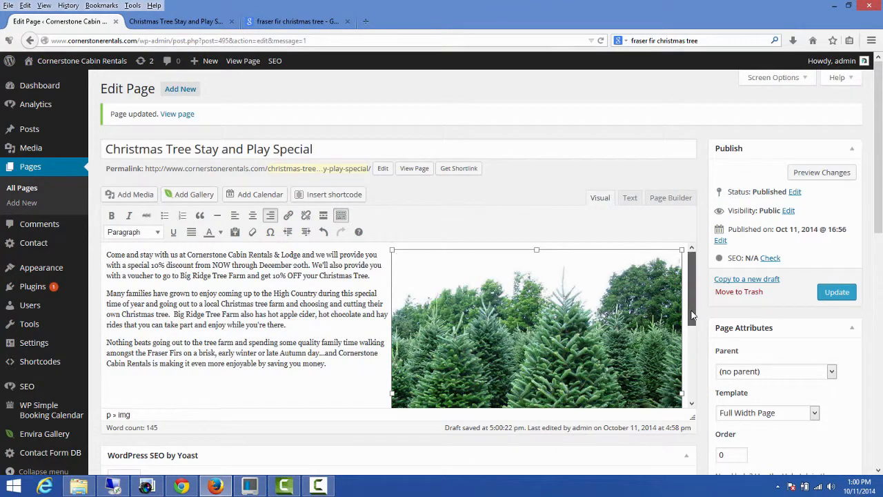
# Step: Shrink the tree photo proportionally to about 60% of its width and update the page
pyautogui.moveTo(691, 309); pyautogui.dragTo(688, 381)
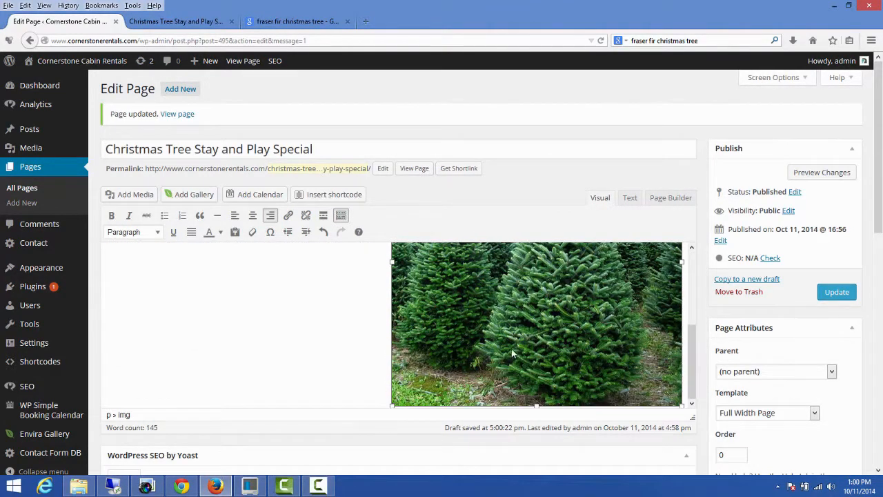
pyautogui.moveTo(393, 406); pyautogui.dragTo(481, 288)
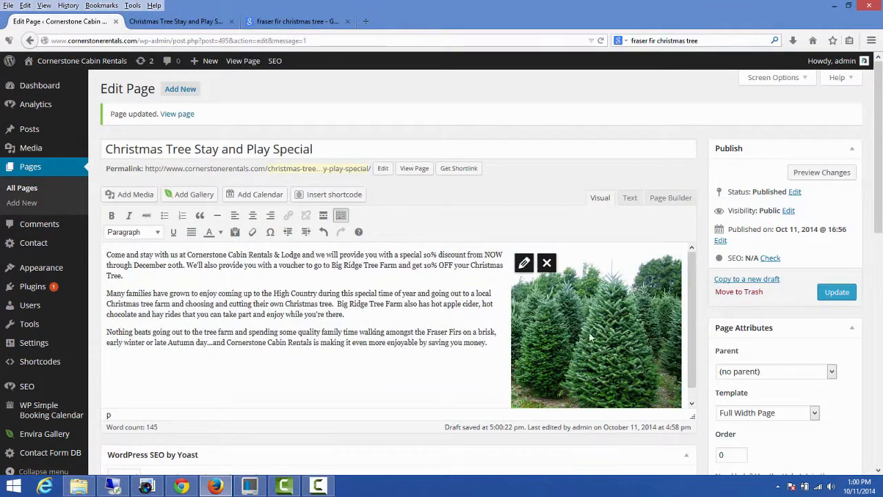
pyautogui.click(837, 292)
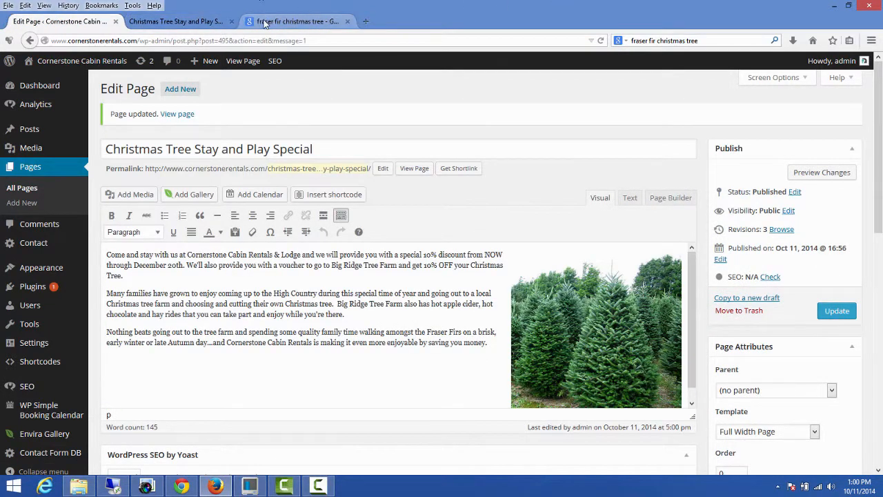
# Step: Reload the published special page to check the photo beside the text, and return to the page editor
pyautogui.click(176, 22)
pyautogui.click(600, 41)
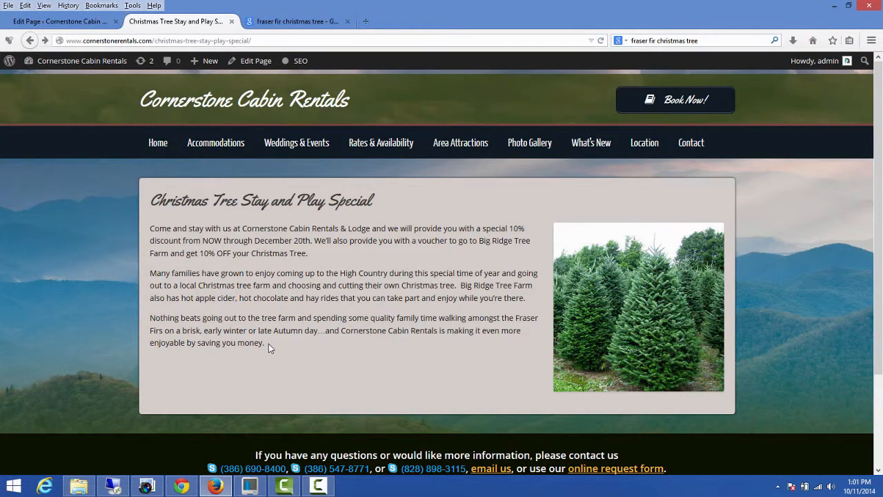
pyautogui.click(69, 21)
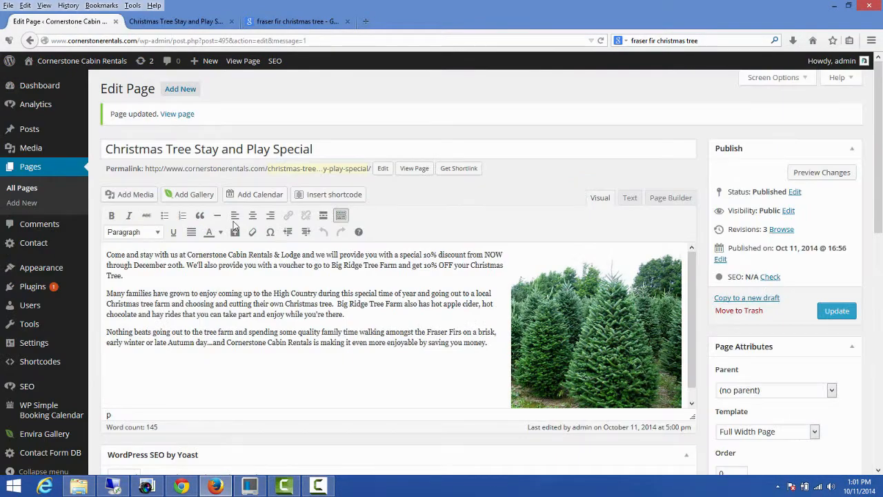
# Step: Add the line "INQUIRE UPON BOOKING ABOUT OUR 10% OFF SPECIAL" below the last paragraph, leaving a blank line between them
pyautogui.click(489, 346)
pyautogui.write('INQUIRE')
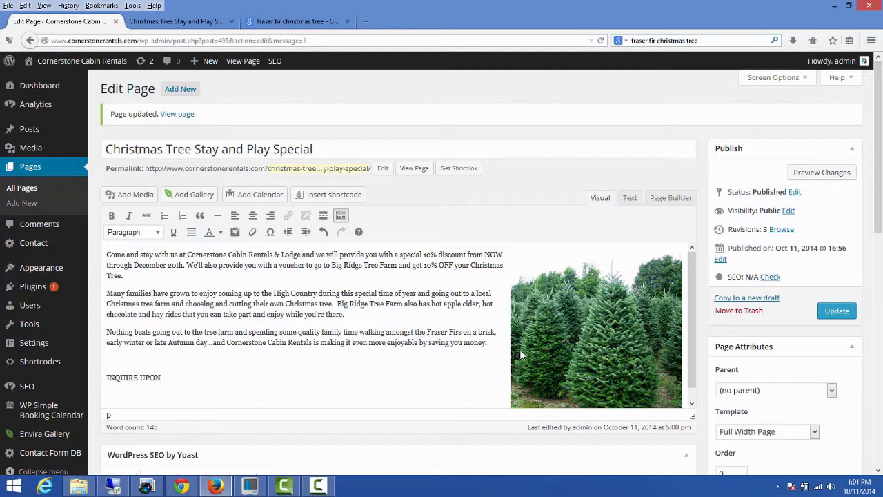
pyautogui.write(' UPON BOOKING ABOUT OUR')
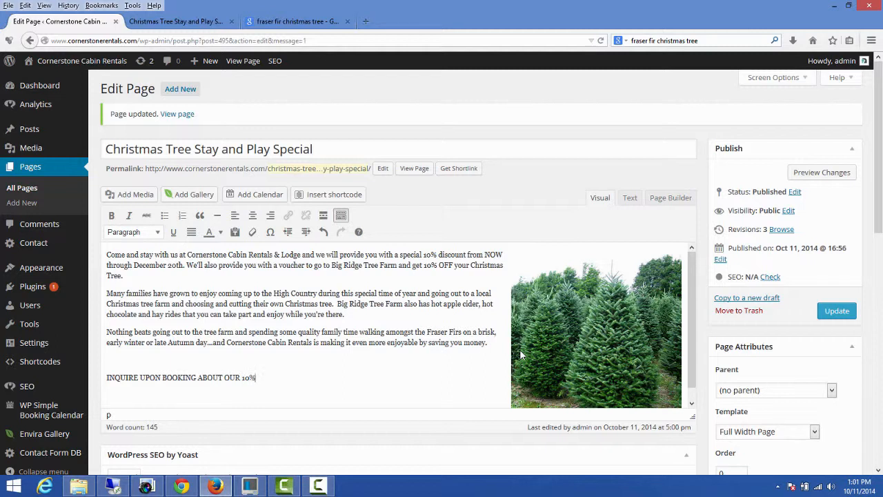
pyautogui.write(' 10% OFF')
pyautogui.write(' SP')
pyautogui.press('BackSpace')
pyautogui.write('SPECIAL')
# Step: Format the inquiry line as Heading 2 after trying Heading 3, and update the page
pyautogui.moveTo(311, 379); pyautogui.dragTo(100, 380)
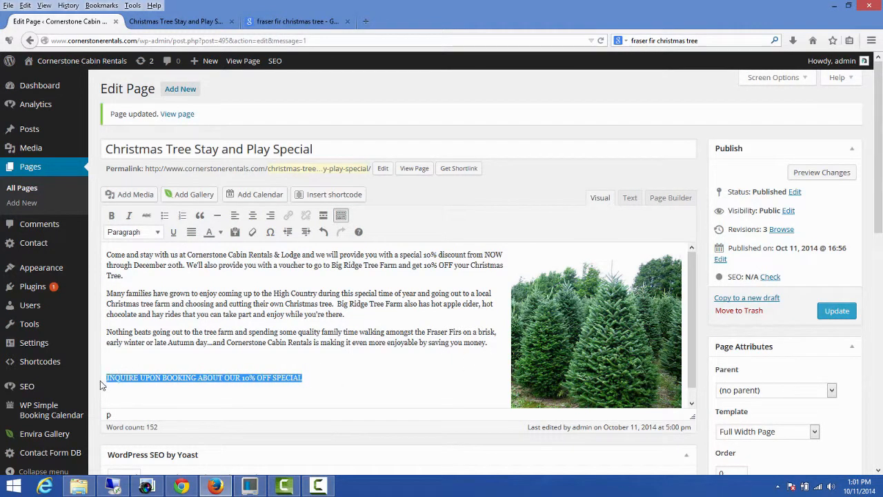
pyautogui.click(158, 235)
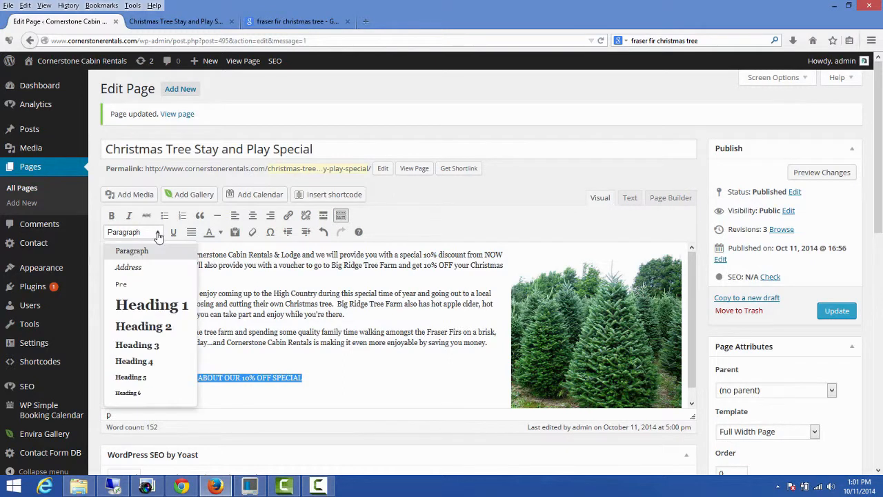
pyautogui.click(146, 346)
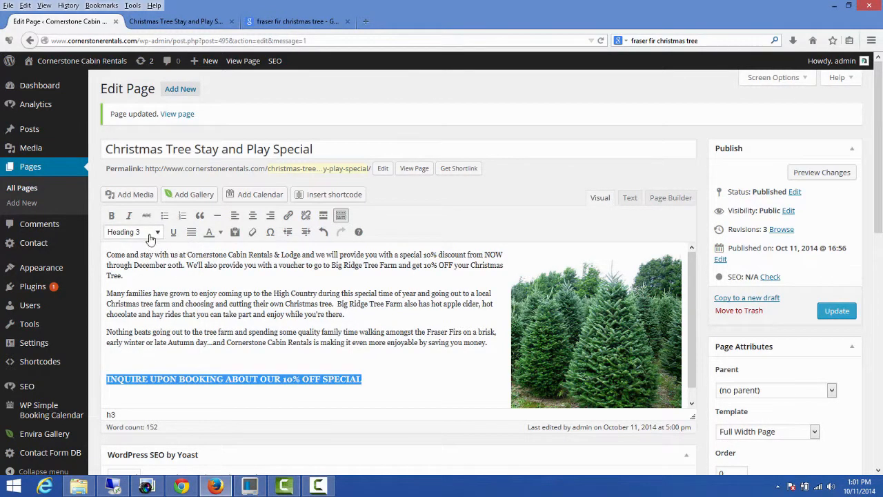
pyautogui.click(158, 234)
pyautogui.click(151, 328)
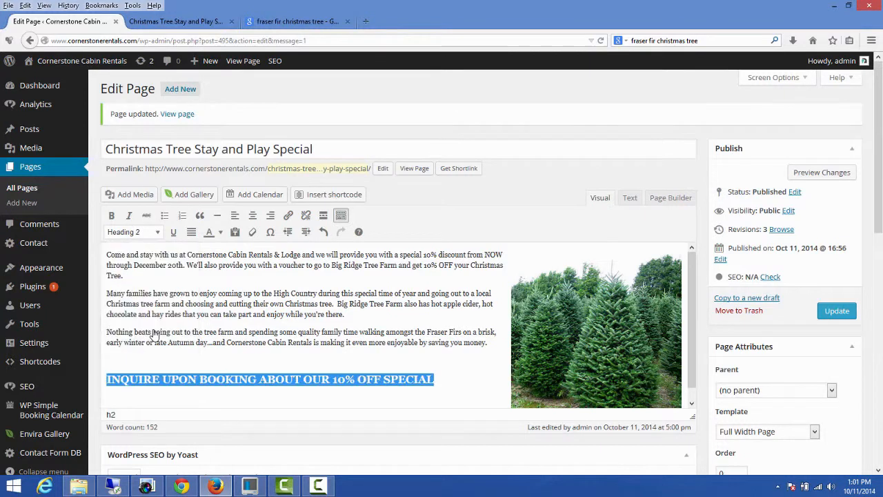
pyautogui.click(835, 311)
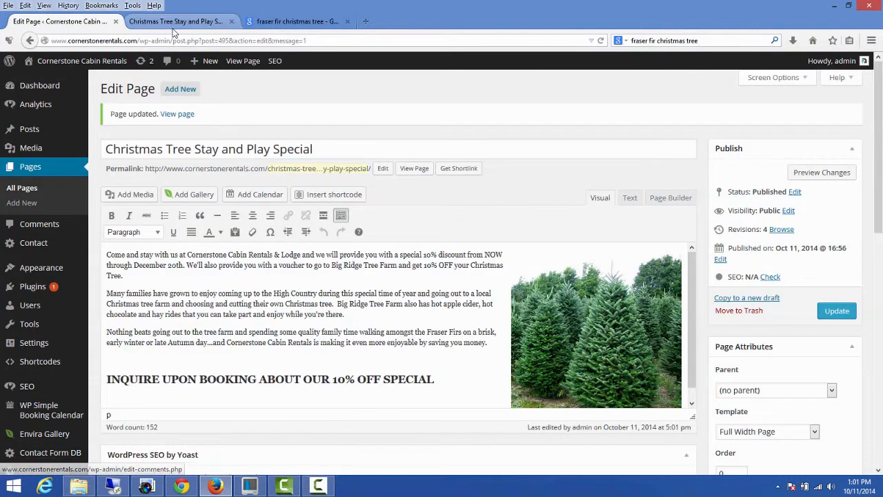
# Step: Reload the published special page to check how the inquiry heading looks, and return to the page editor
pyautogui.click(173, 21)
pyautogui.click(601, 42)
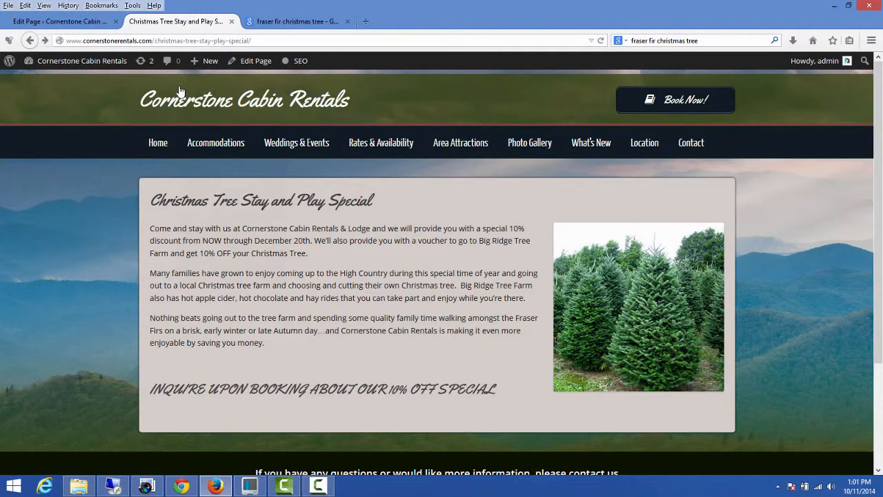
pyautogui.click(71, 23)
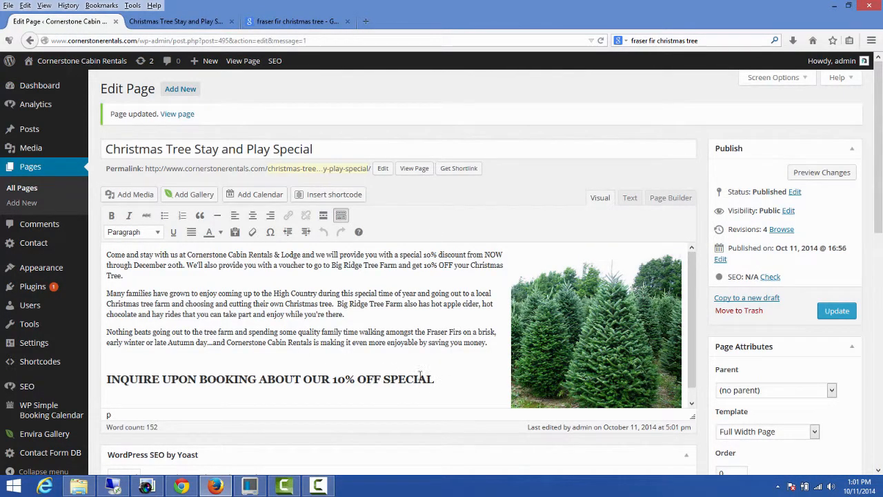
# Step: Replace the all-caps inquiry heading with "Inquire upon booking about our 10% off Special!" and update the page
pyautogui.moveTo(432, 380); pyautogui.dragTo(100, 390)
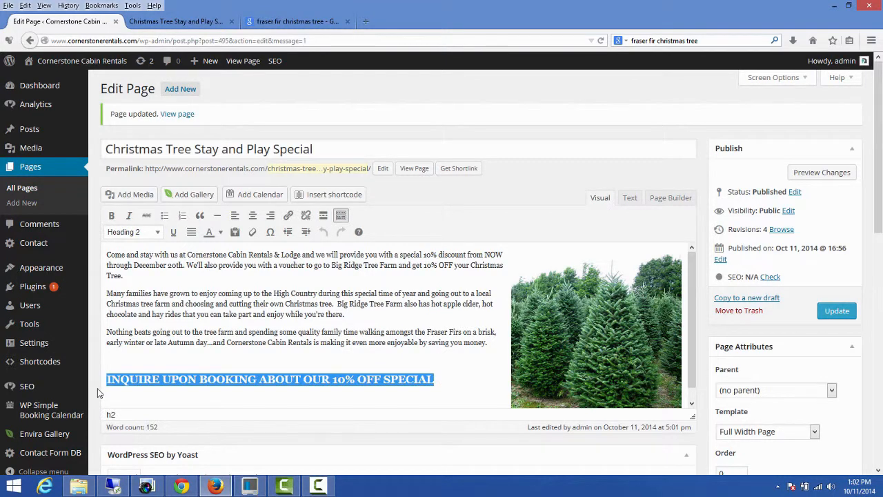
pyautogui.write('Inquire')
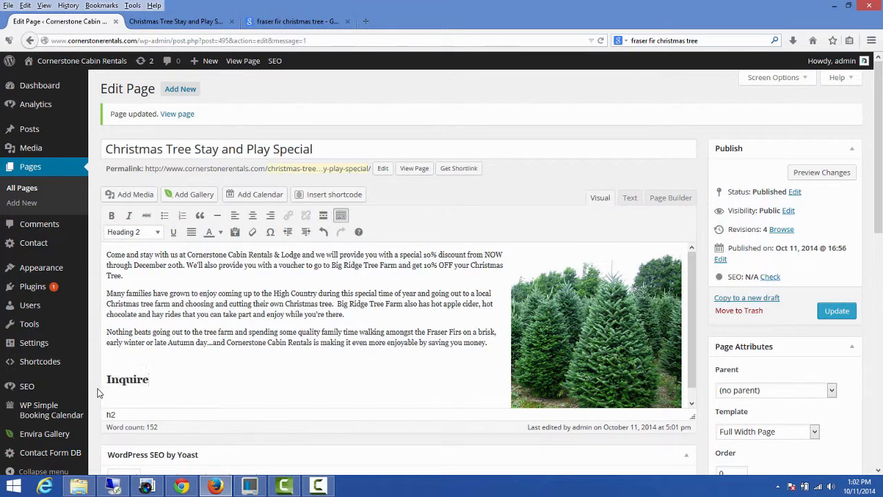
pyautogui.write(' uo')
pyautogui.write('pon booking ')
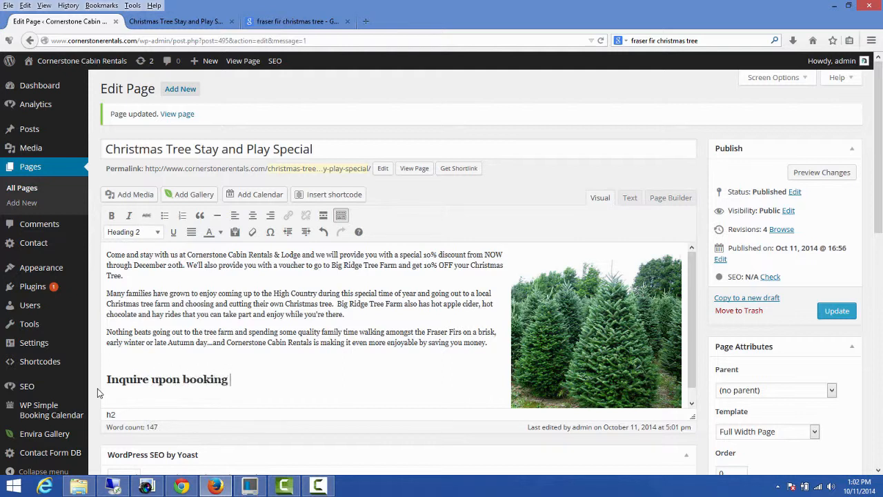
pyautogui.write('about our 10% ')
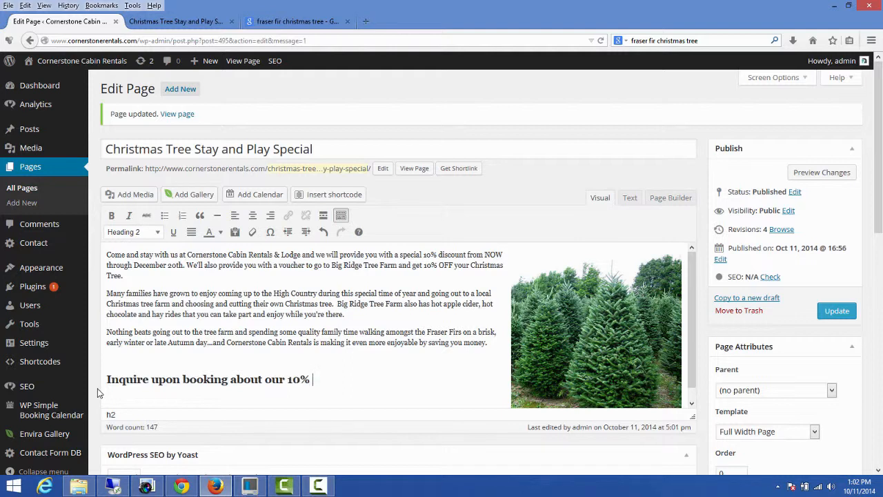
pyautogui.write('off Sspecial!')
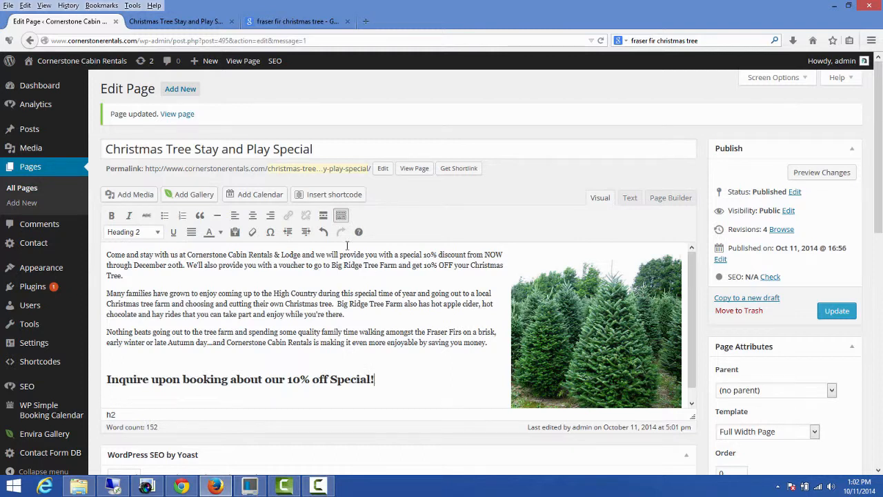
pyautogui.click(837, 312)
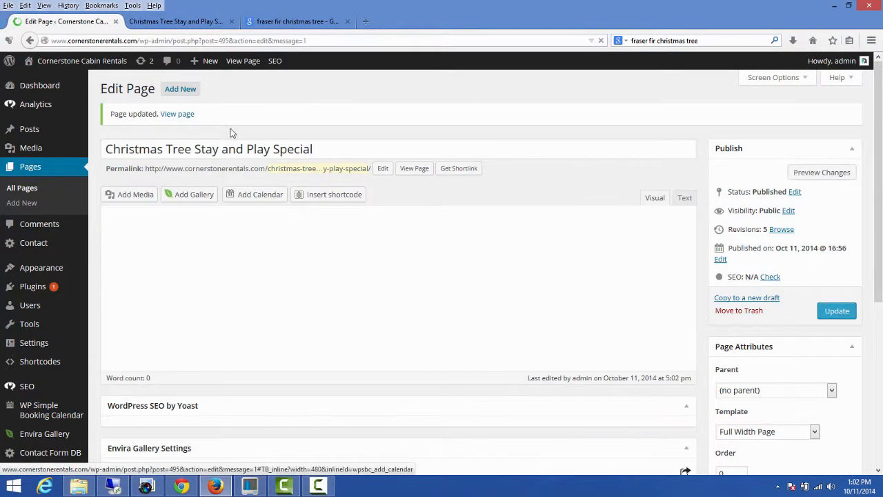
# Step: Reload the published special page to check the reworded inquiry heading, and return to the page editor
pyautogui.click(163, 19)
pyautogui.click(602, 40)
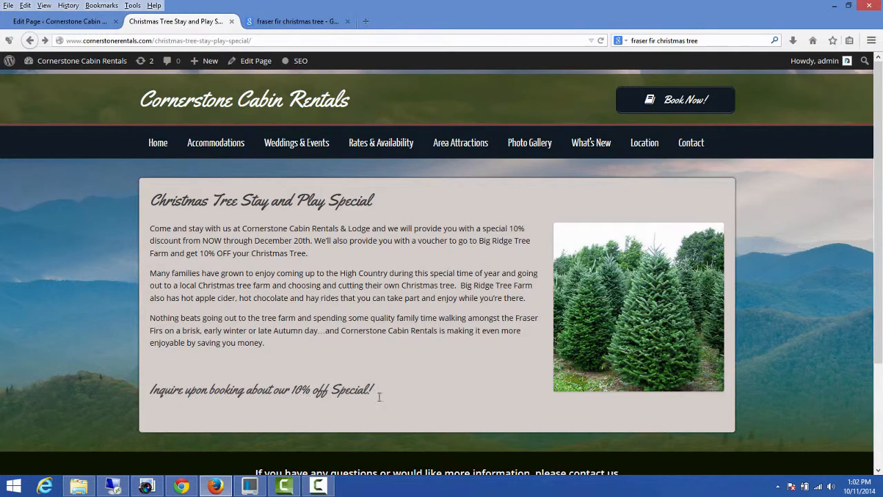
pyautogui.click(80, 21)
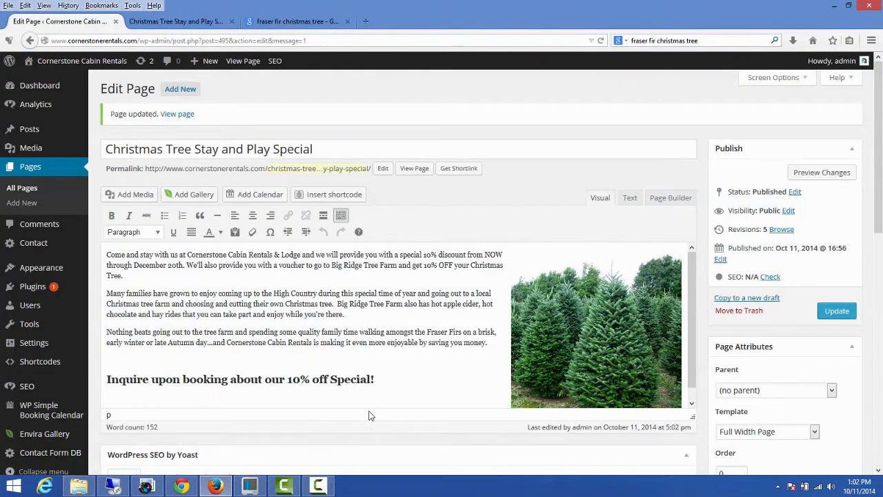
# Step: Format the inquiry line as Heading 1 and update the page
pyautogui.moveTo(379, 380); pyautogui.dragTo(104, 365)
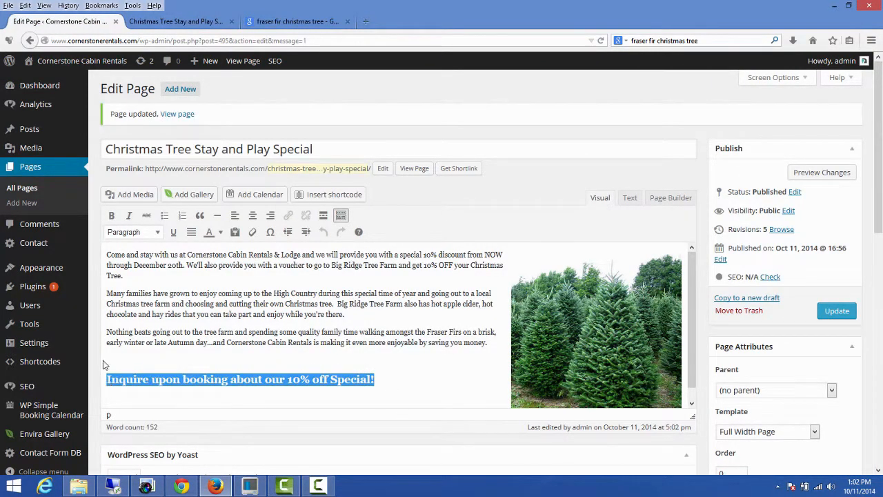
pyautogui.click(157, 233)
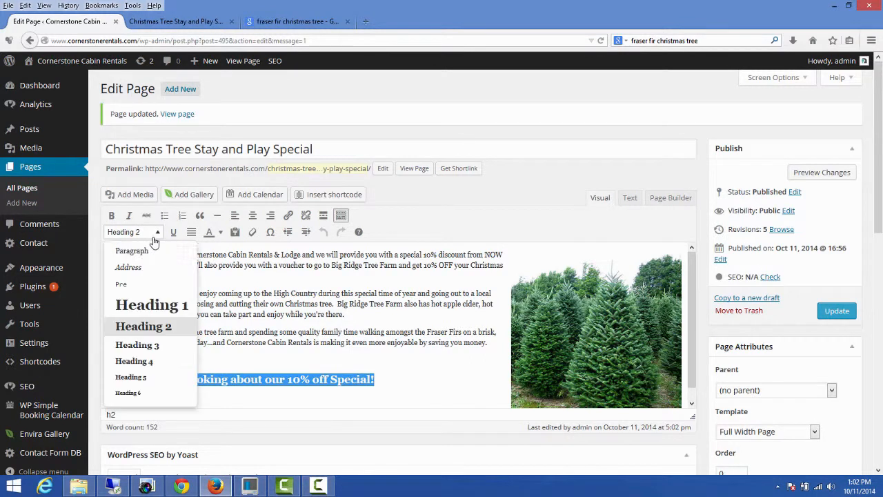
pyautogui.click(156, 306)
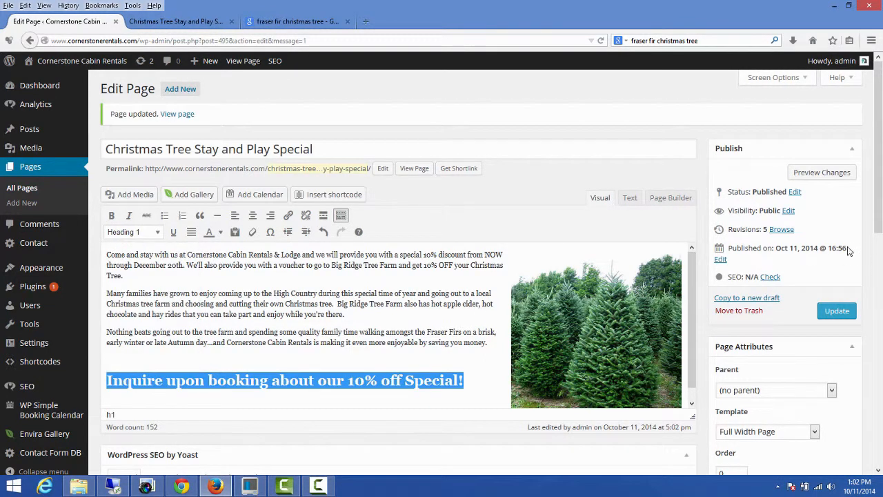
pyautogui.click(836, 310)
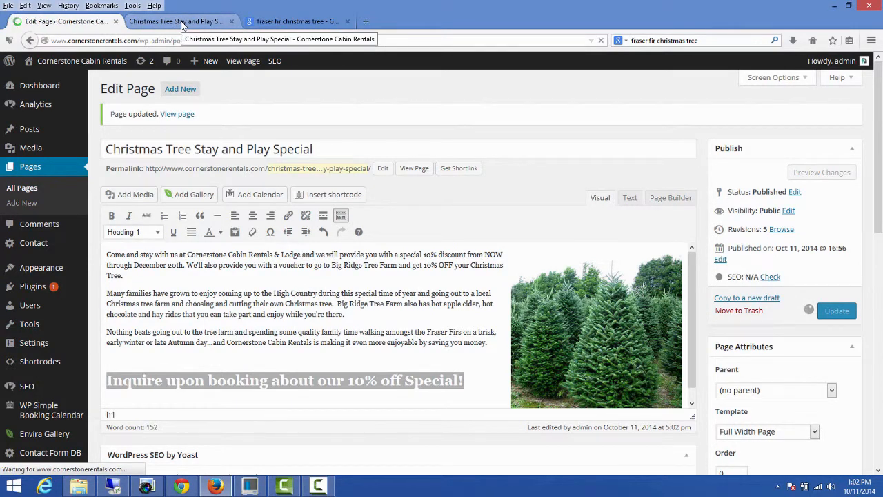
# Step: Reload the published special page to check the larger inquiry heading, and look through the site's home page
pyautogui.click(219, 25)
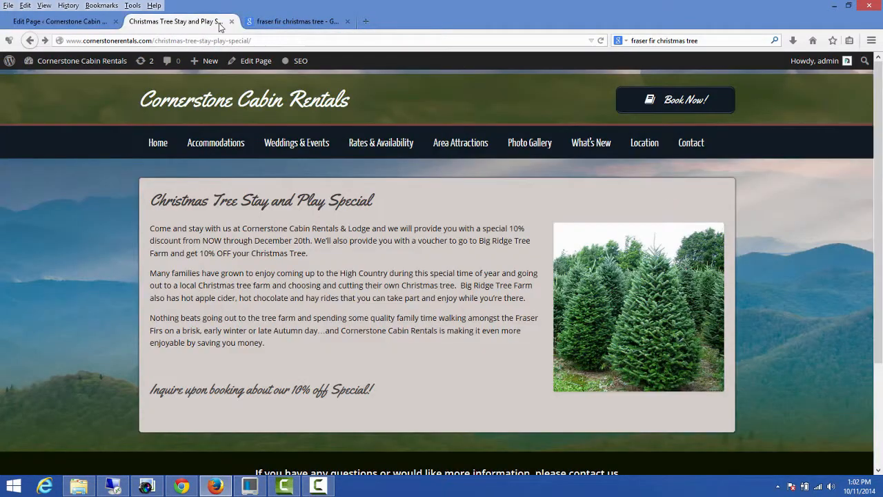
pyautogui.click(600, 40)
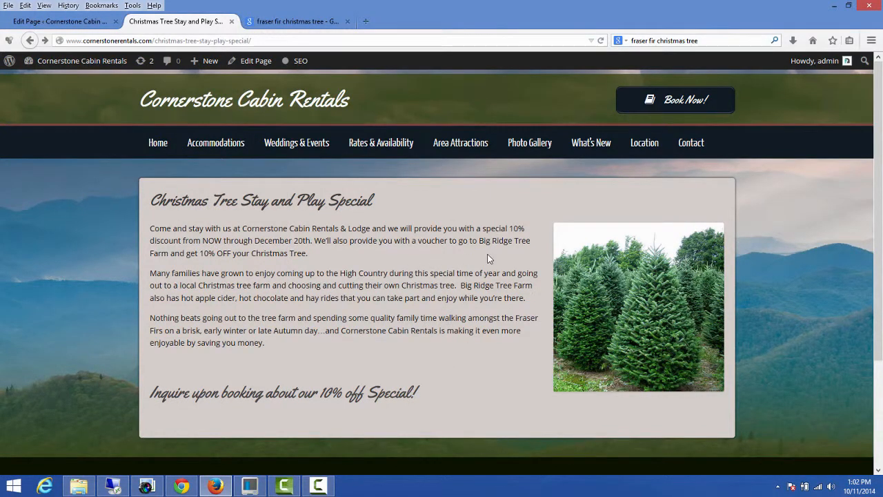
pyautogui.click(158, 148)
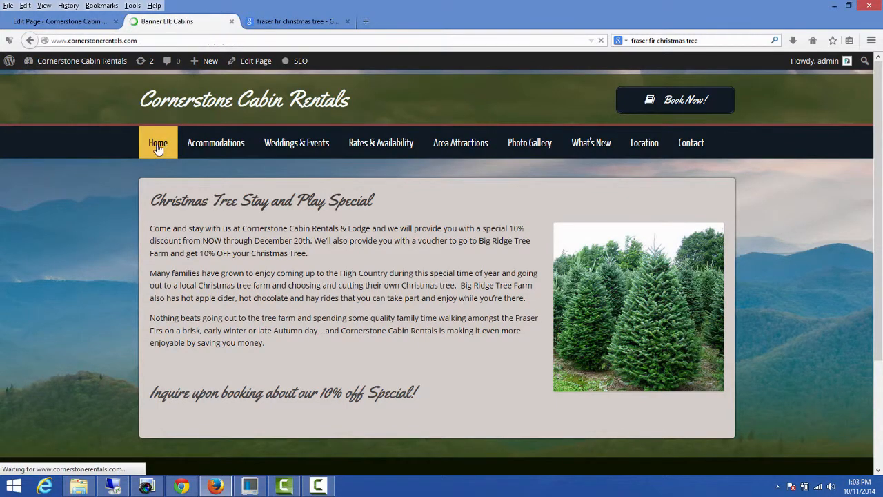
pyautogui.scroll(-8, 288, 235)
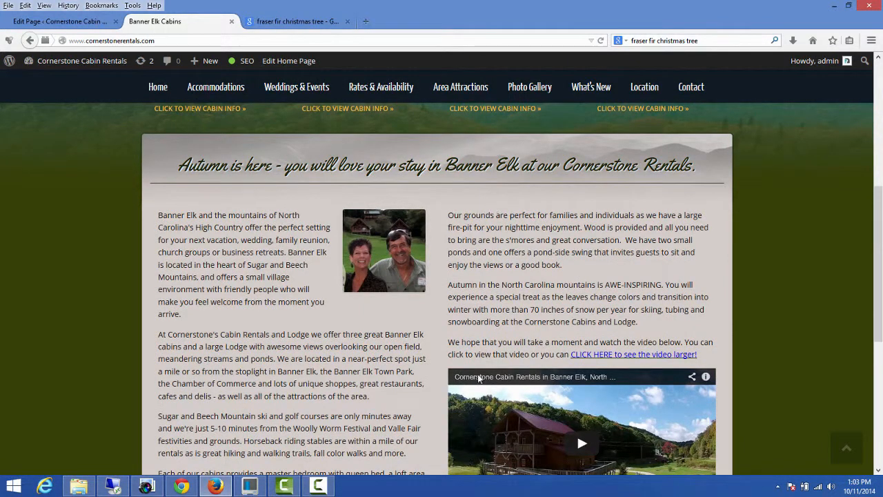
pyautogui.click(317, 485)
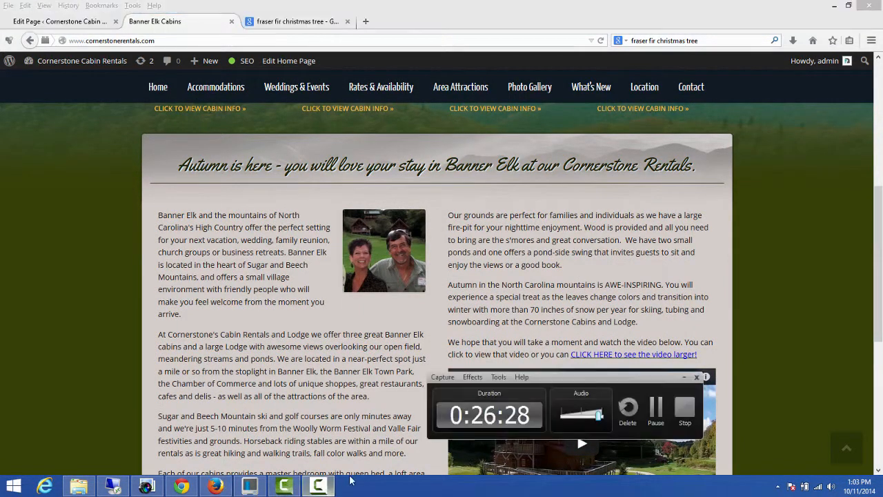
pyautogui.click(656, 408)
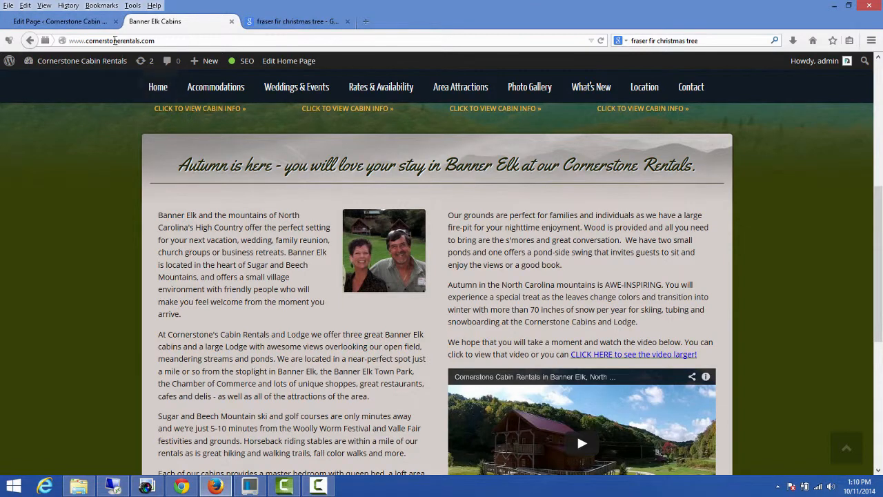
# Step: Return to the page editor and copy the alternative text from the tree photo's image details
pyautogui.click(71, 25)
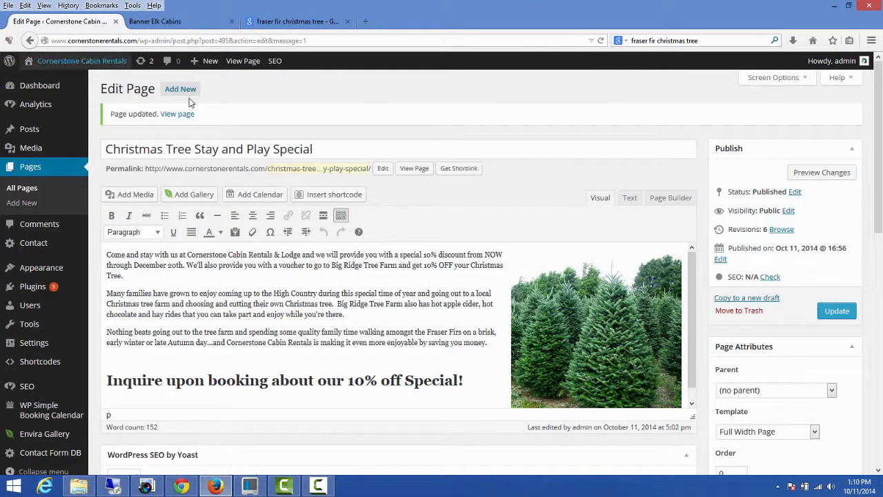
pyautogui.moveTo(336, 149); pyautogui.dragTo(105, 149)
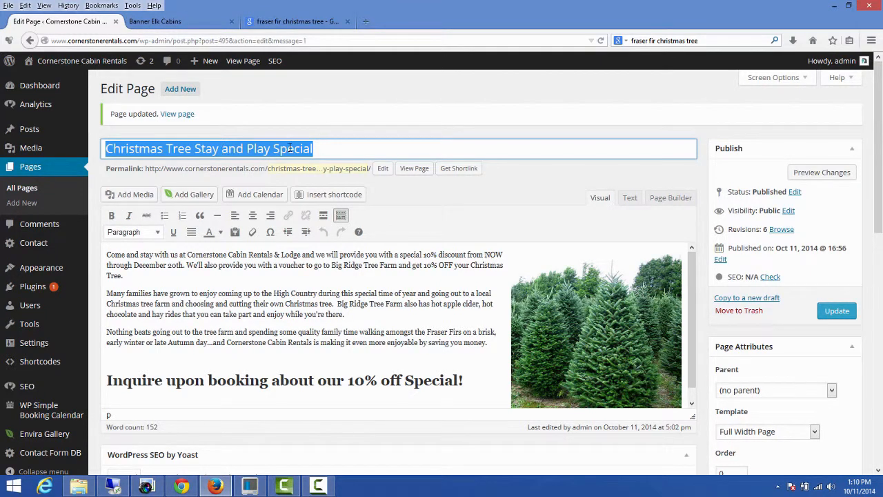
pyautogui.click(337, 151)
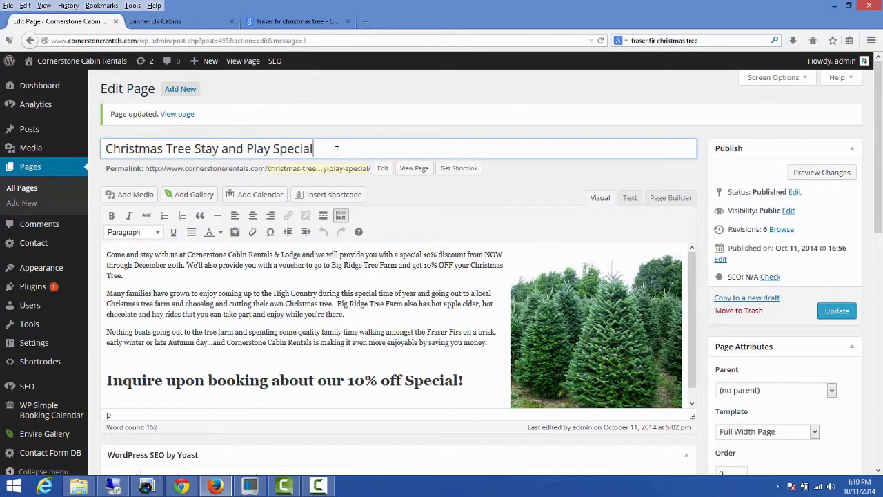
pyautogui.click(611, 348)
pyautogui.click(524, 264)
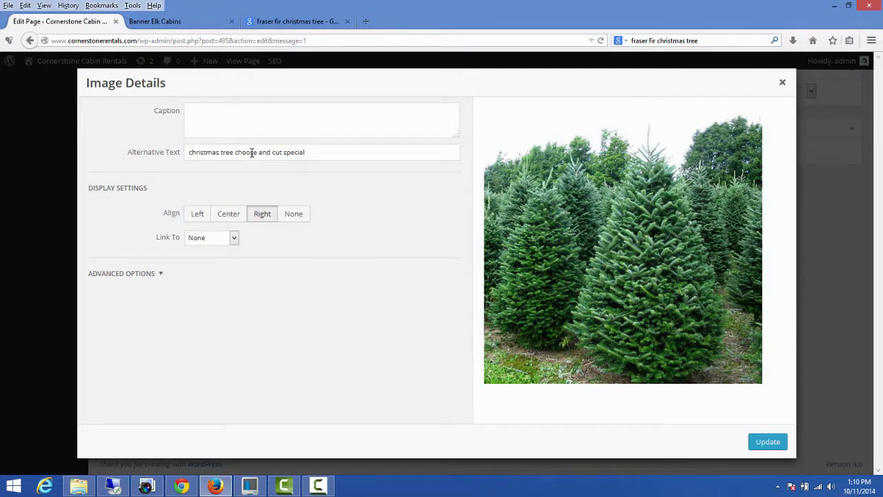
pyautogui.moveTo(308, 153); pyautogui.dragTo(191, 153)
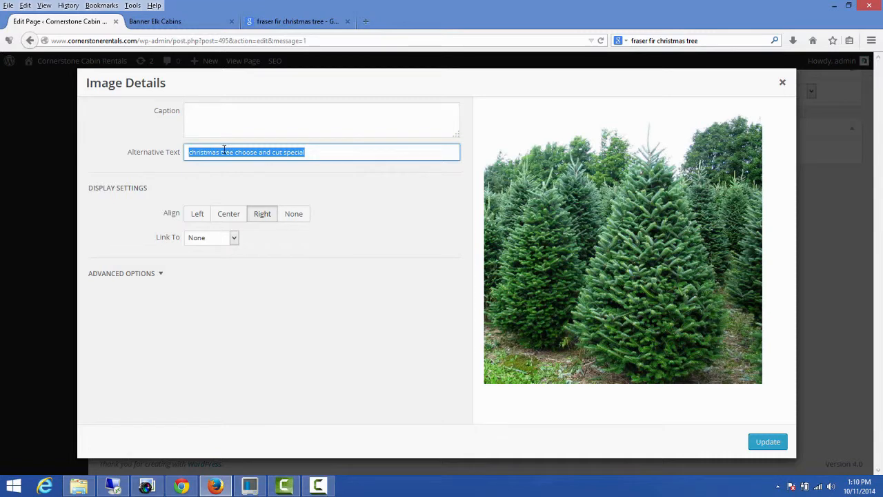
pyautogui.rightClick(224, 151)
pyautogui.click(269, 186)
pyautogui.click(765, 439)
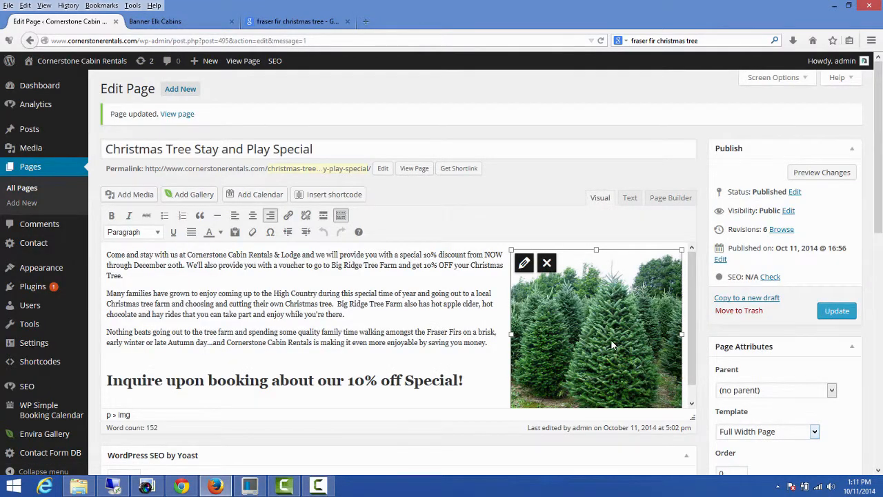
pyautogui.click(385, 315)
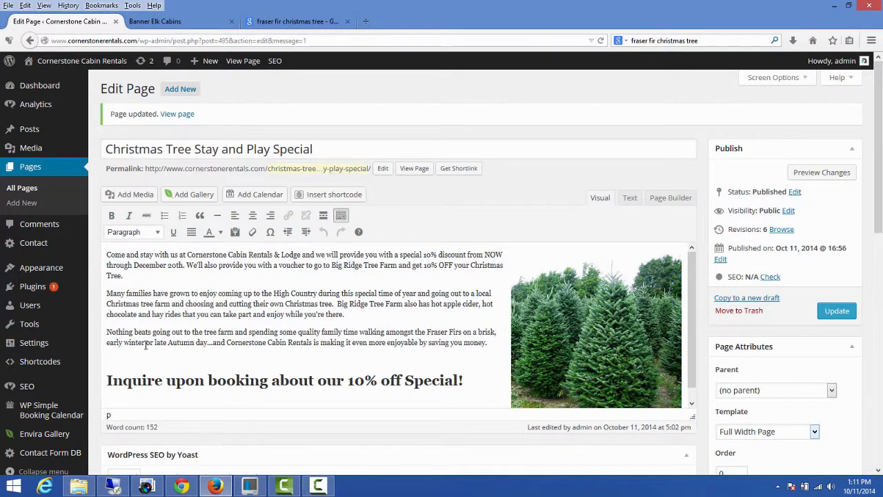
# Step: Paste "christmas tree choose and cut special" as the page's SEO focus keyword
pyautogui.scroll(-3, 230, 330)
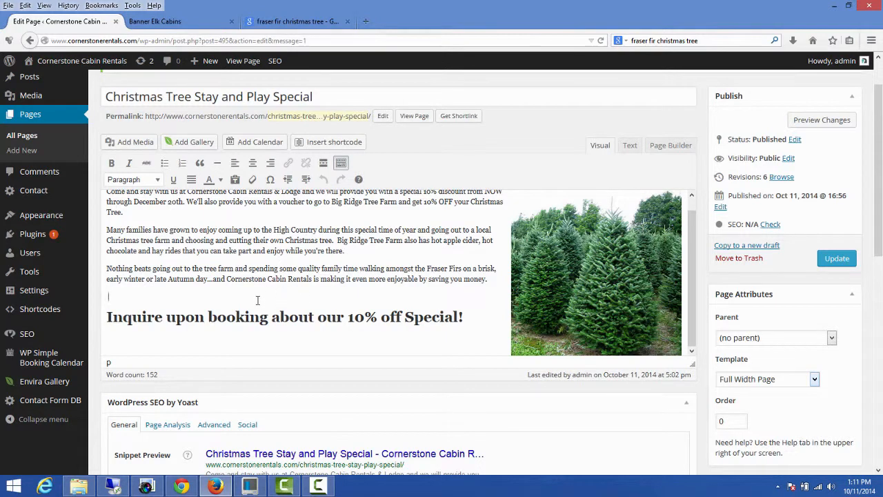
pyautogui.scroll(-3, 258, 297)
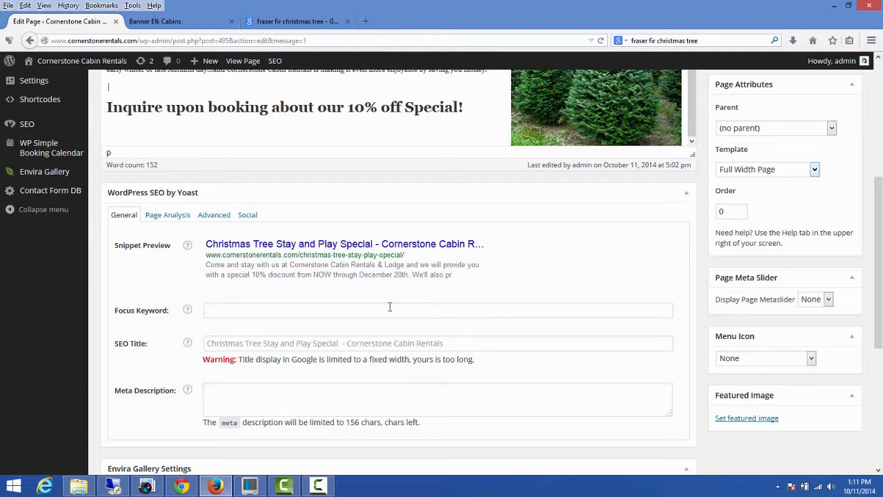
pyautogui.click(209, 309)
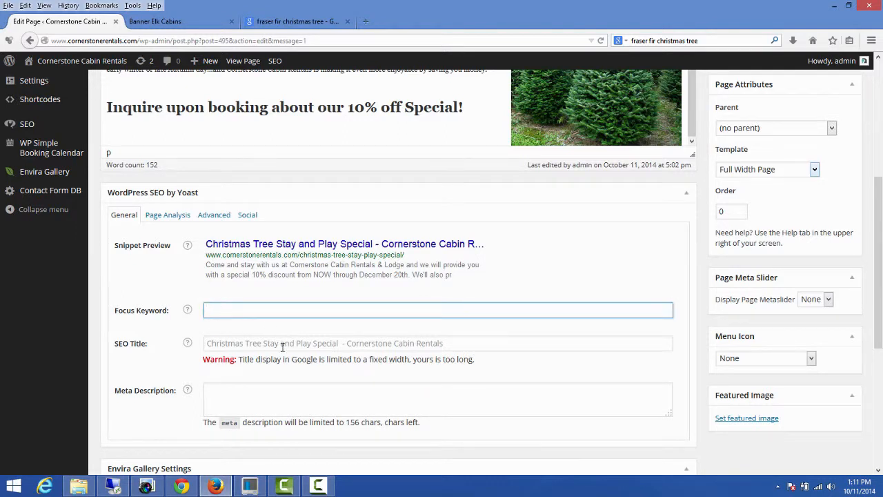
pyautogui.hotkey('ctrl', 'v')
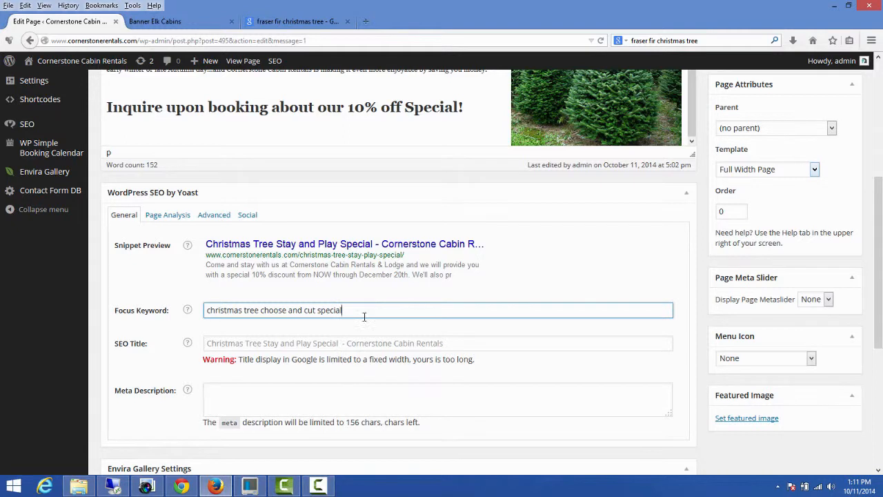
pyautogui.press('BackSpace')
pyautogui.press('BackSpace')
pyautogui.write('cia')
# Step: Set the SEO title to "Christmas Tree Choose and Cut Special", reusing the copied keyword phrase with each main word capitalised
pyautogui.click(366, 347)
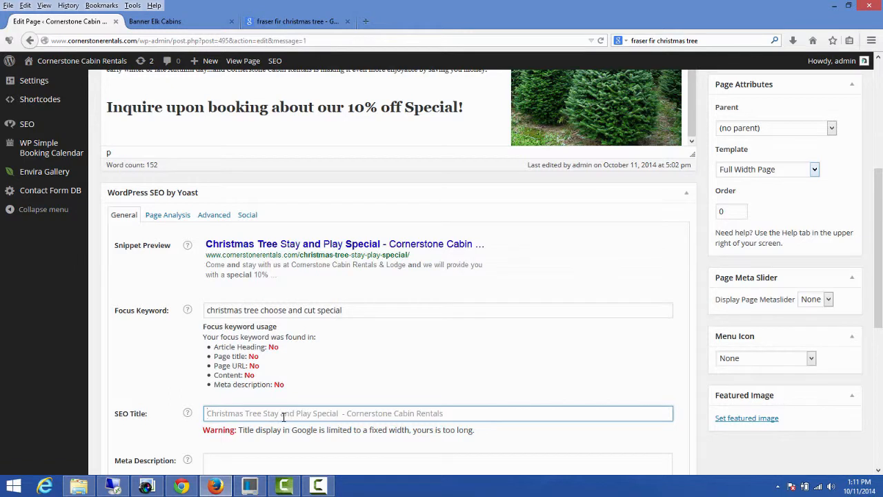
pyautogui.hotkey('ctrl', 'v')
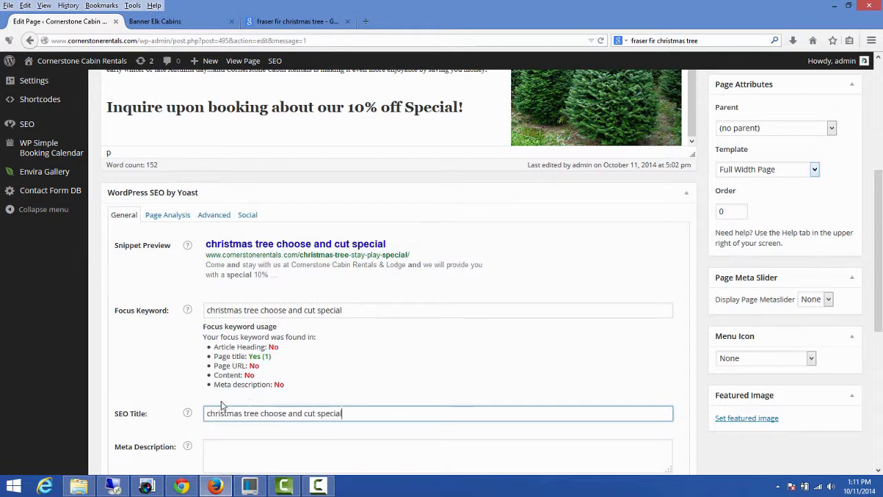
pyautogui.moveTo(211, 413); pyautogui.dragTo(207, 413)
pyautogui.write('C')
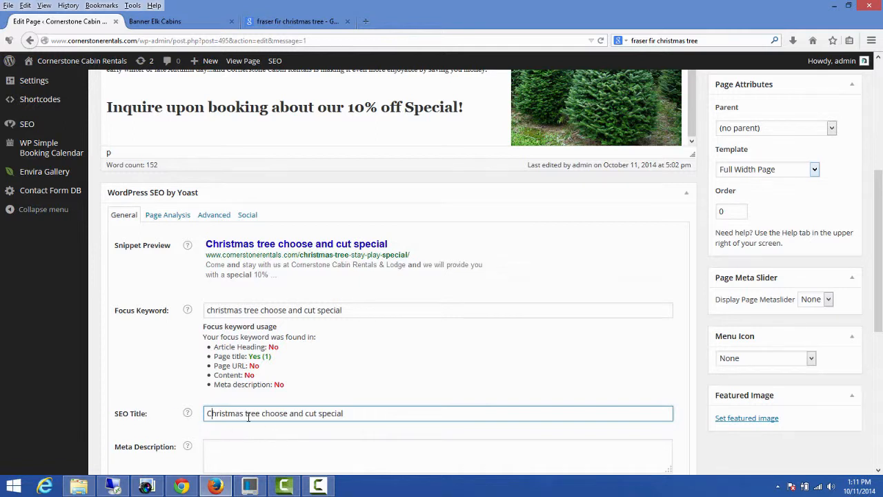
pyautogui.press('BackSpace')
pyautogui.write('T')
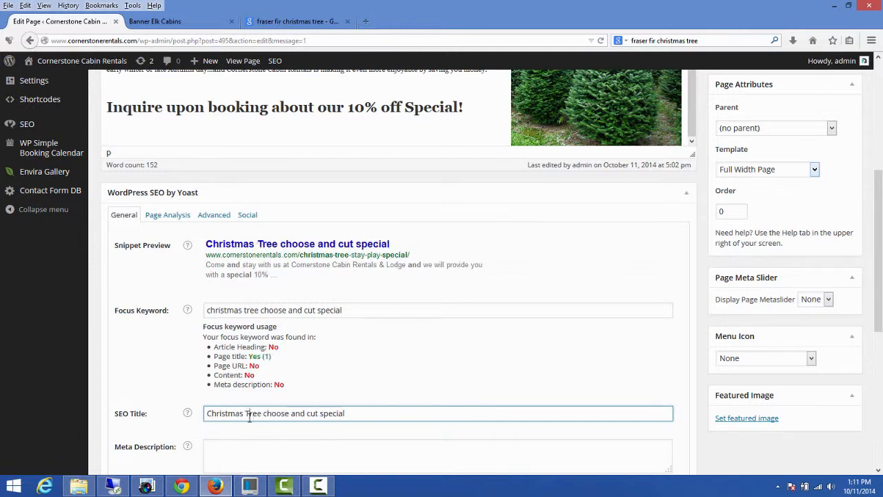
pyautogui.moveTo(267, 414); pyautogui.dragTo(271, 413)
pyautogui.press('BackSpace')
pyautogui.write('C')
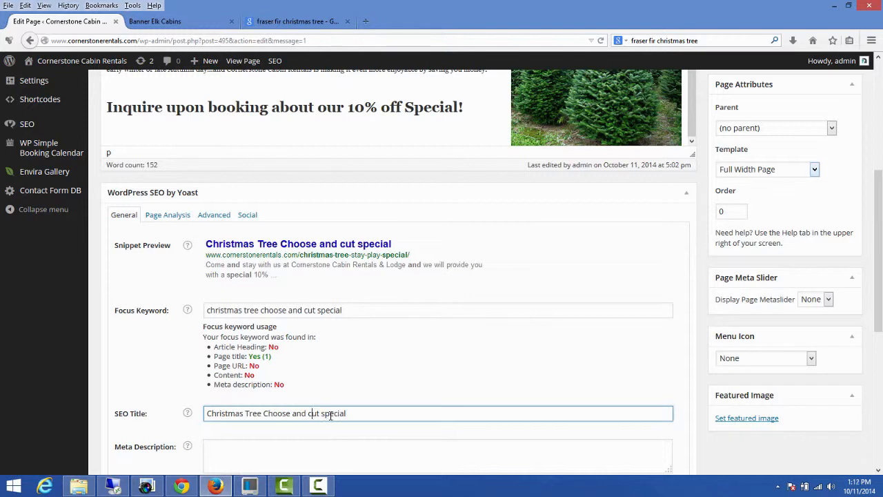
pyautogui.press('BackSpace')
pyautogui.write('C')
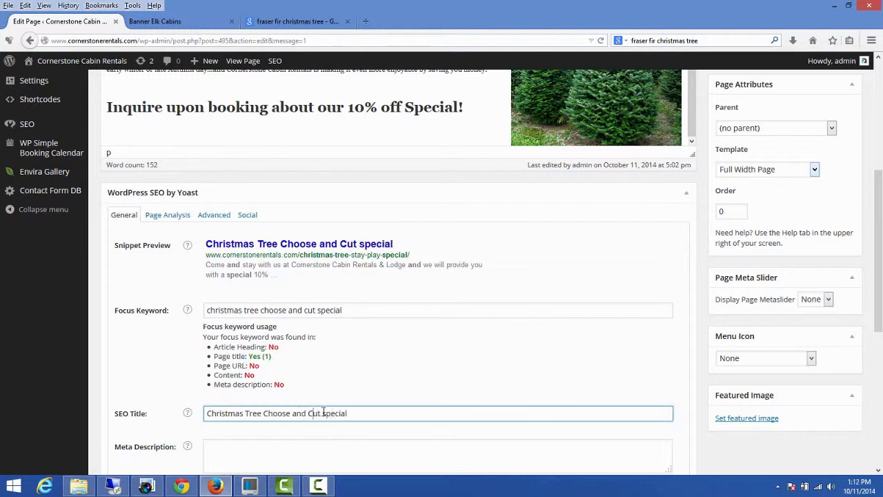
pyautogui.click(323, 412)
pyautogui.press('BackSpace')
pyautogui.write('S')
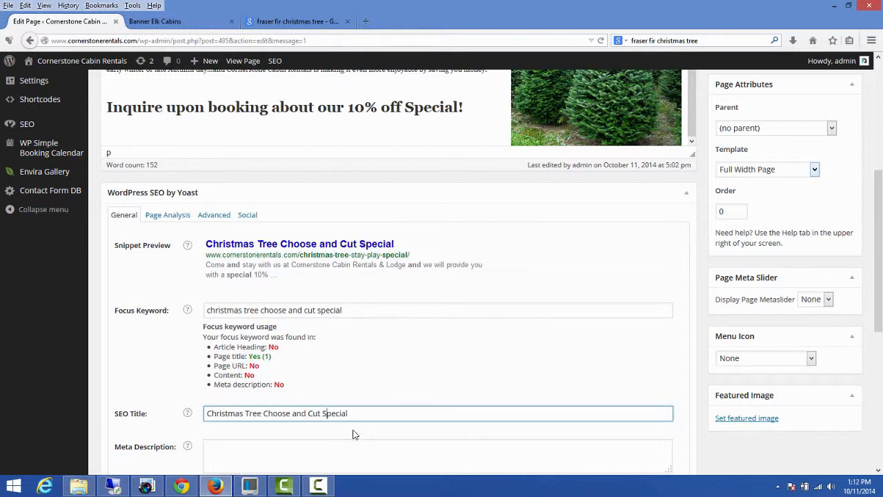
# Step: Begin the meta description with "Cornerstone Cabin Rentals & Lodge offers a season christmas tree choose and cut special"
pyautogui.scroll(-4, 368, 420)
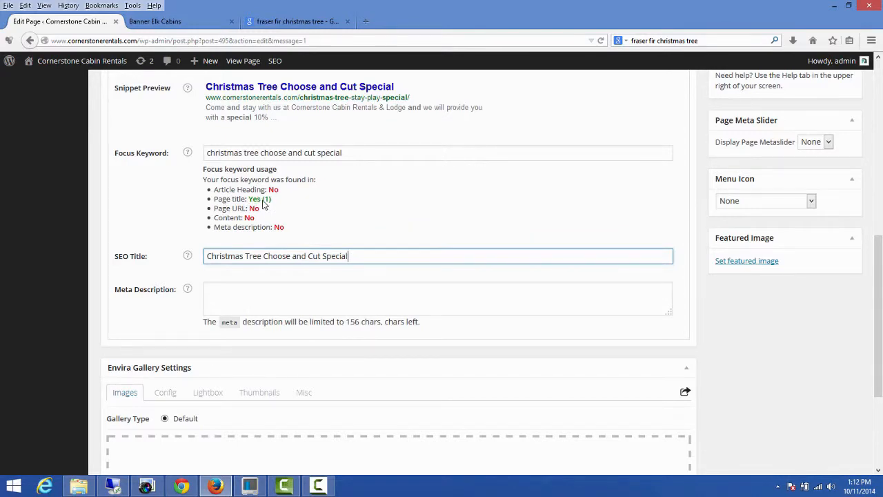
pyautogui.scroll(3, 283, 197)
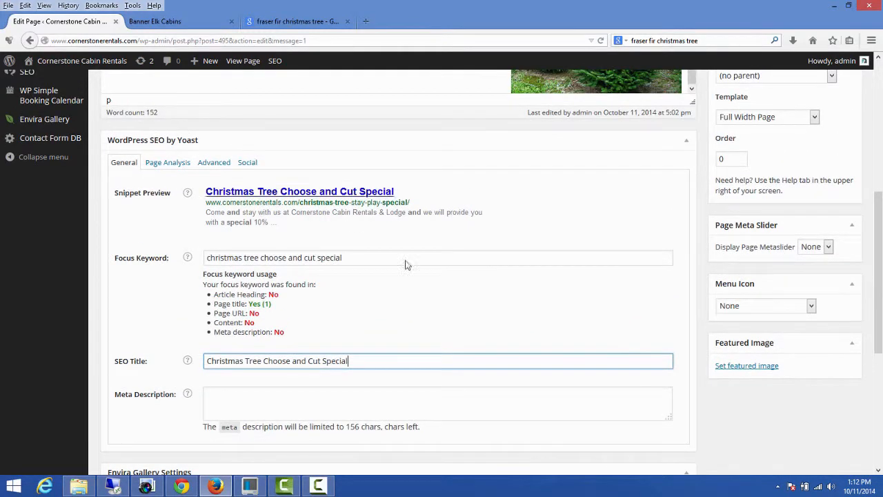
pyautogui.scroll(-3, 407, 290)
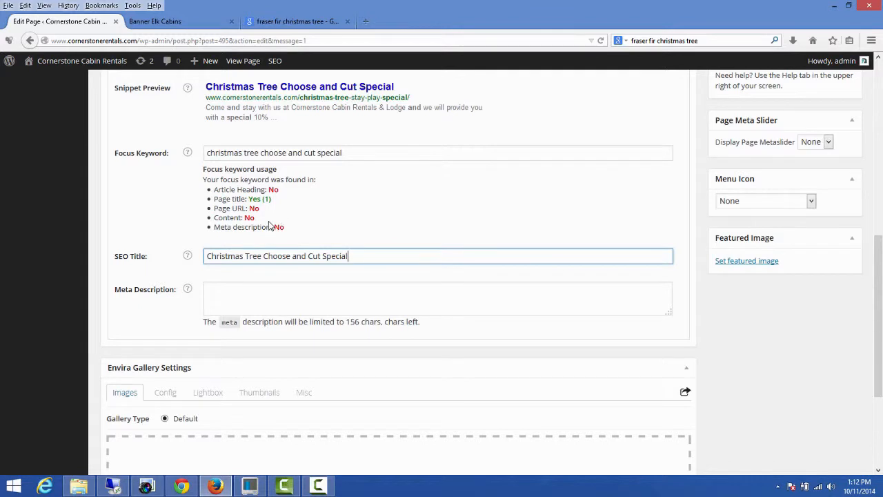
pyautogui.click(219, 296)
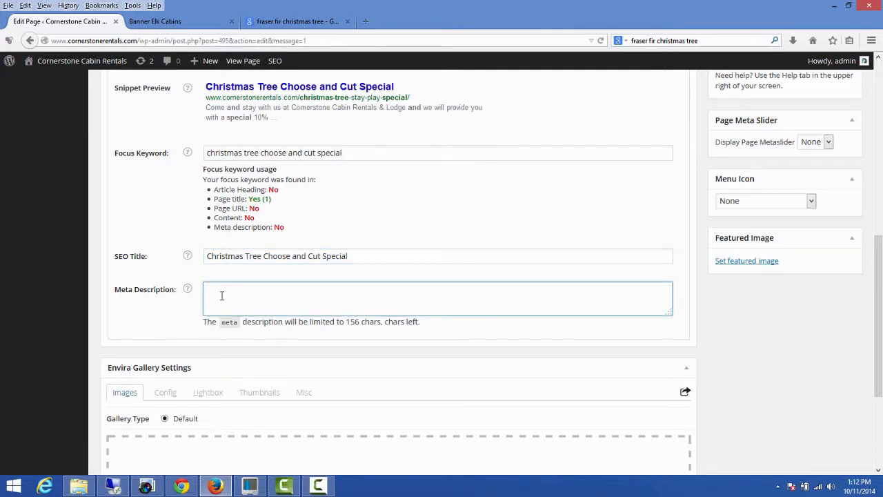
pyautogui.write('Corner')
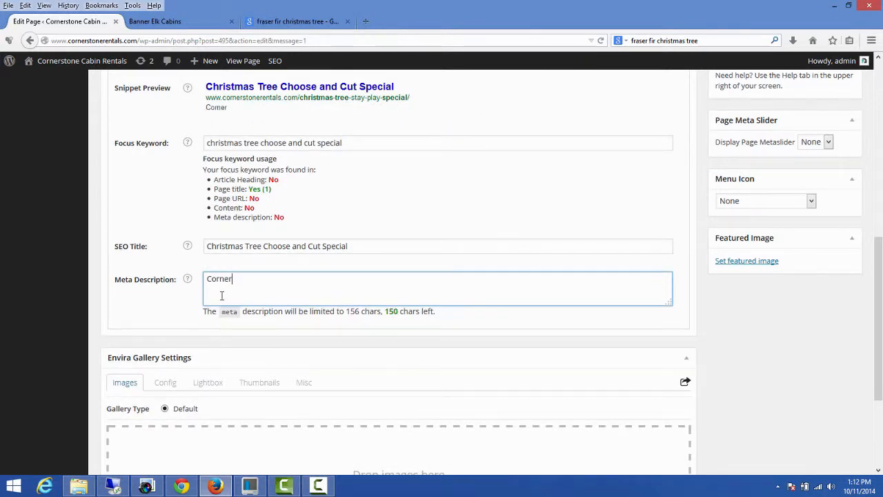
pyautogui.write('stone')
pyautogui.write(' Csbins')
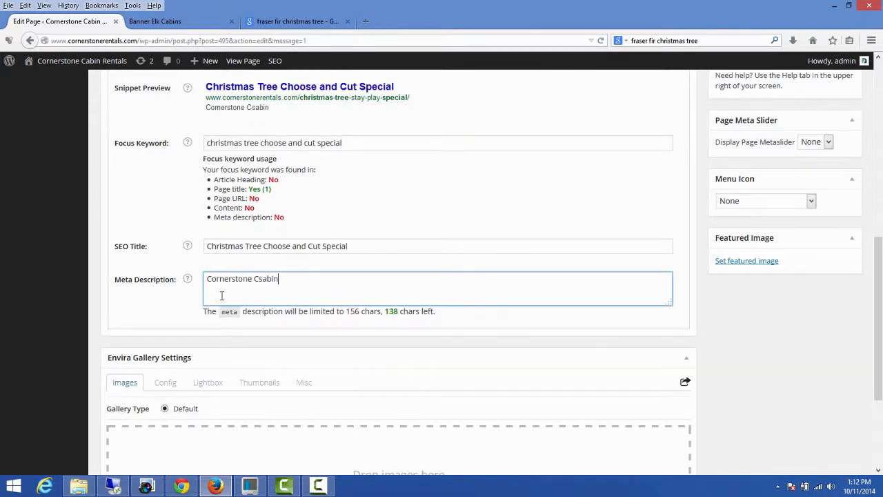
pyautogui.press('BackSpace')
pyautogui.press('BackSpace')
pyautogui.press('BackSpace')
pyautogui.press('BackSpace')
pyautogui.write('bin Rentals &')
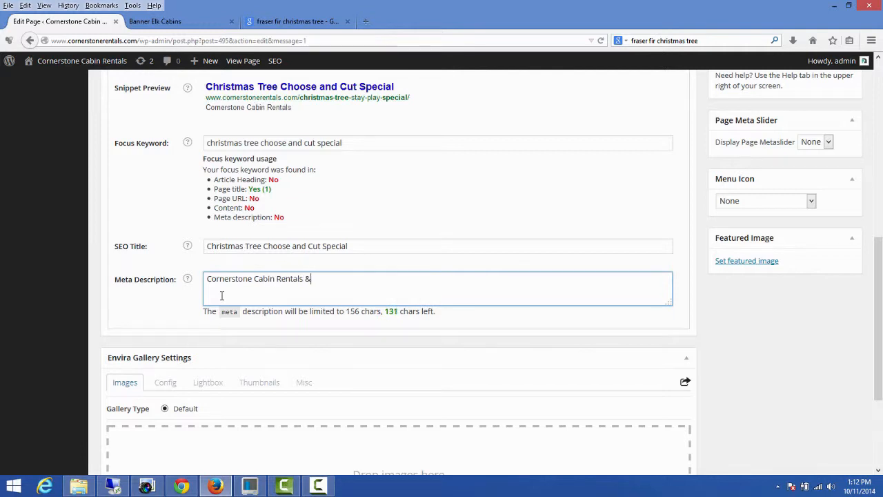
pyautogui.write(' Lodge offe')
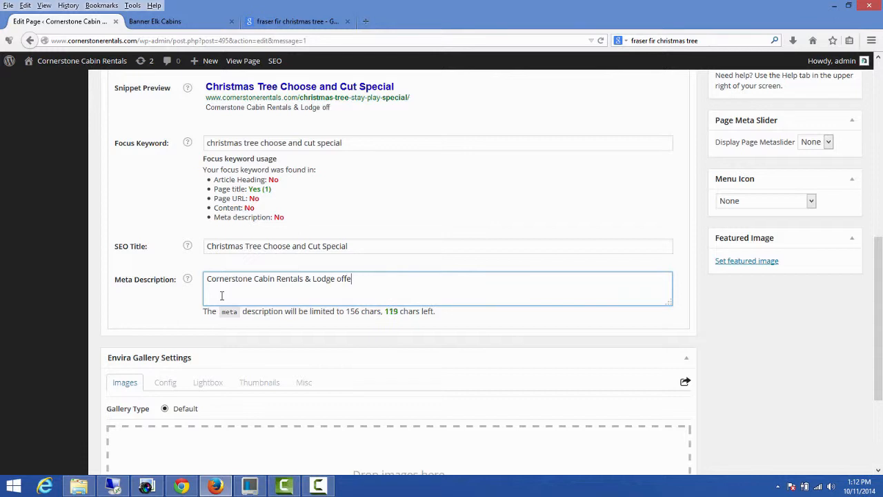
pyautogui.write('rs a season')
pyautogui.write('christmas tree choose and cut special')
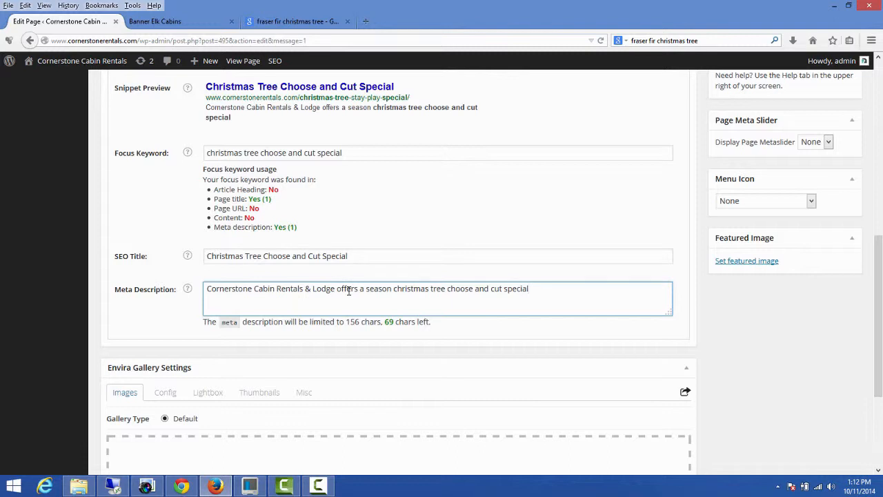
# Step: Extend the meta description with a second sentence, "Check out our website for 10% OFF all accommodations and 10% off Tree."
pyautogui.write('Check out our website for')
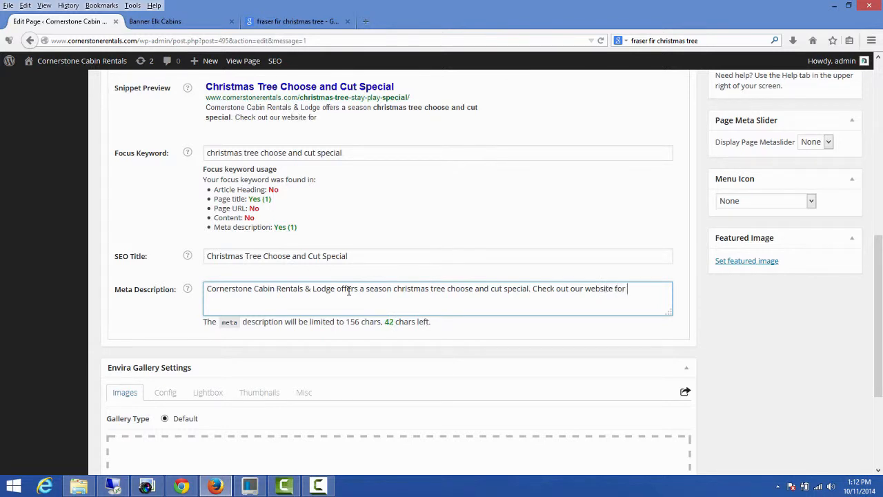
pyautogui.write(' 10% OFF all ac')
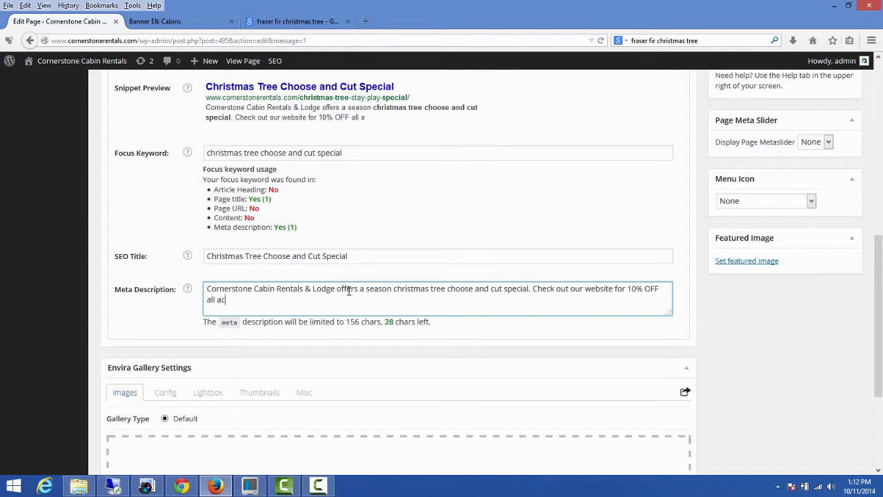
pyautogui.write('commodati')
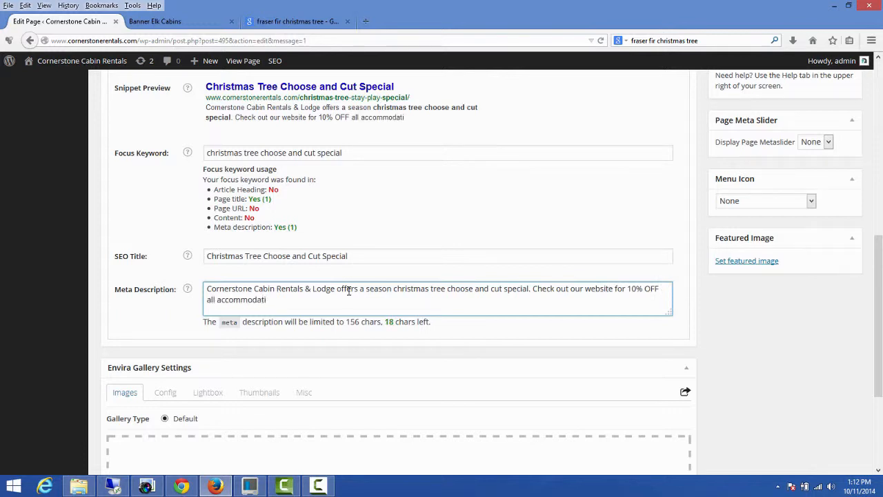
pyautogui.write('ons and 10%')
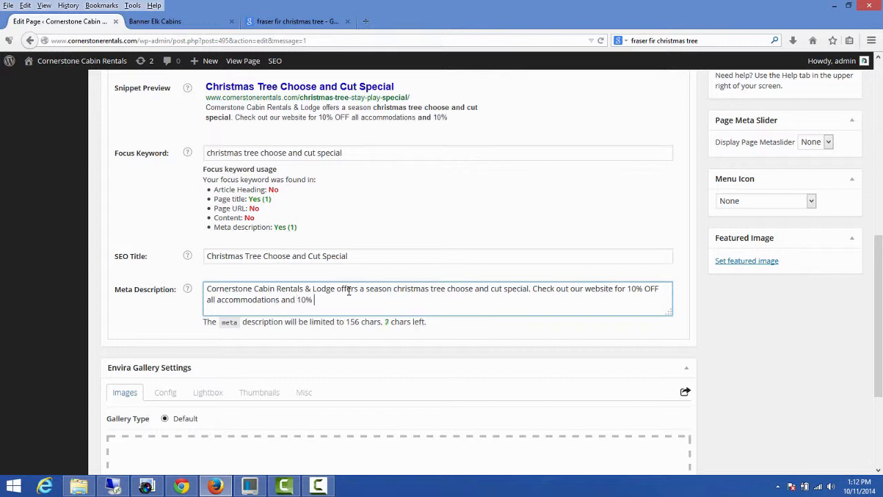
pyautogui.write(' off Tree')
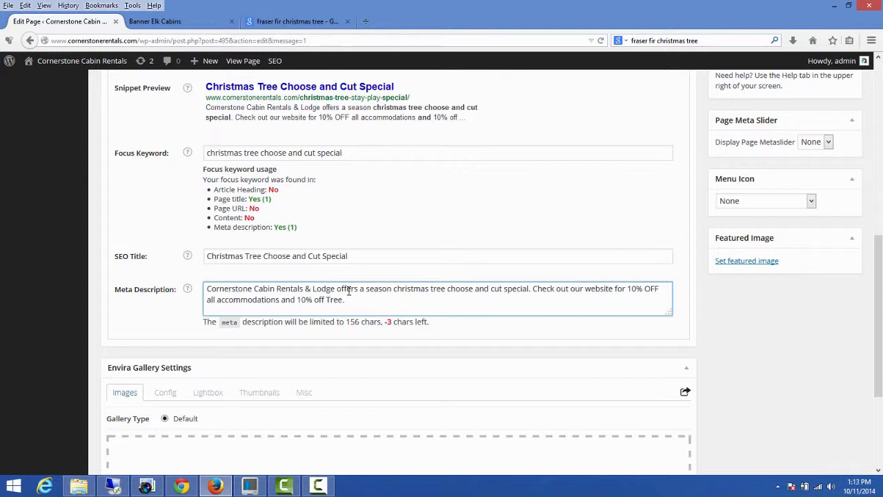
pyautogui.write('.')
pyautogui.click(277, 323)
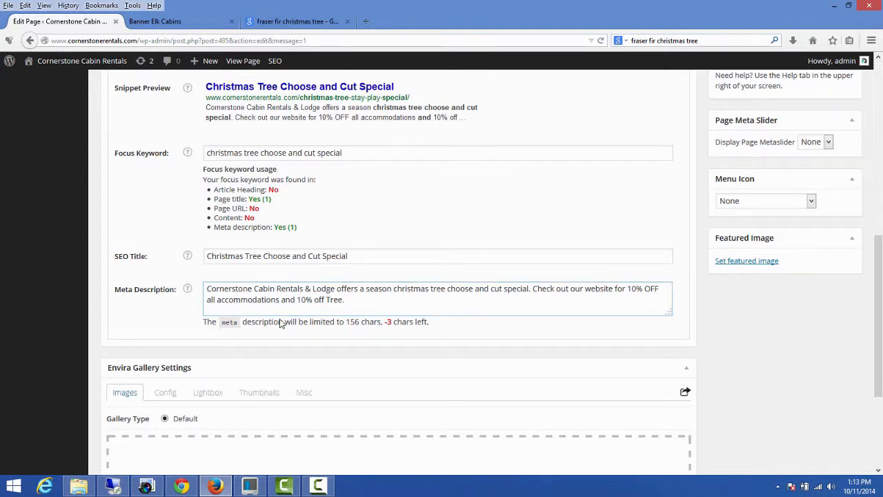
pyautogui.moveTo(297, 329); pyautogui.dragTo(428, 324)
pyautogui.click(359, 330)
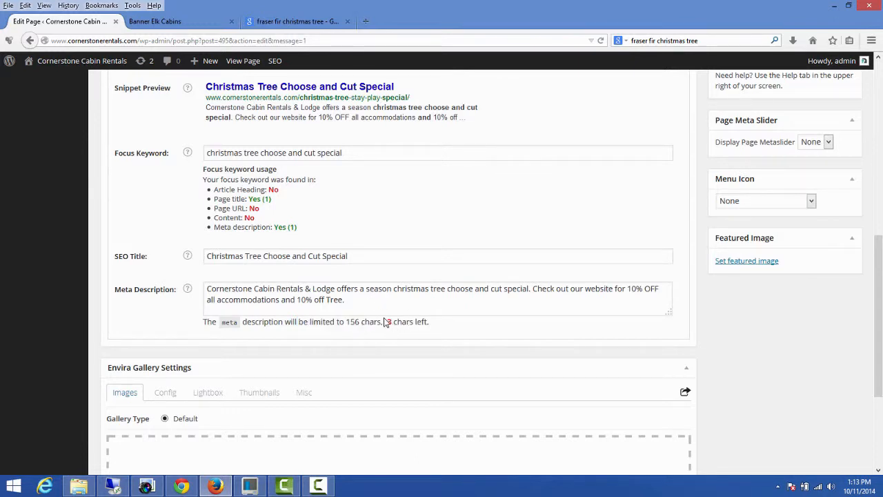
# Step: Try shortening the meta description by replacing "and" with "&" in "choose and cut special"
pyautogui.click(487, 290)
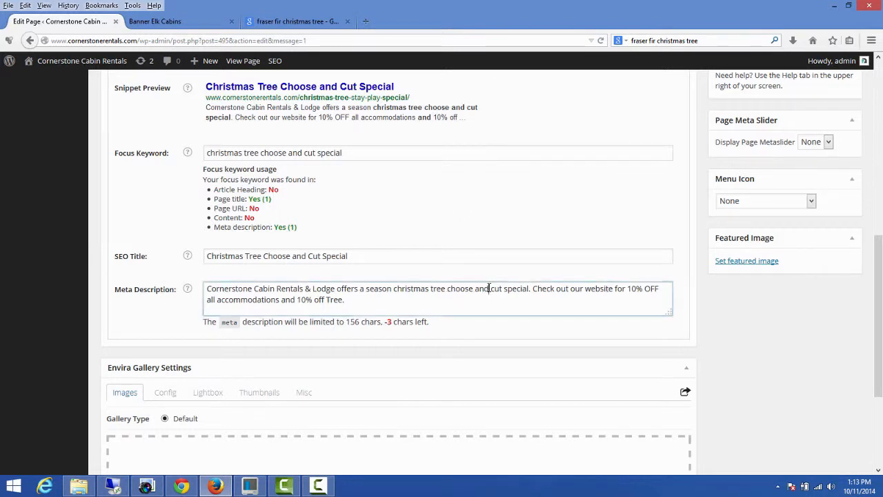
pyautogui.press('BackSpace')
pyautogui.press('BackSpace')
pyautogui.press('BackSpace')
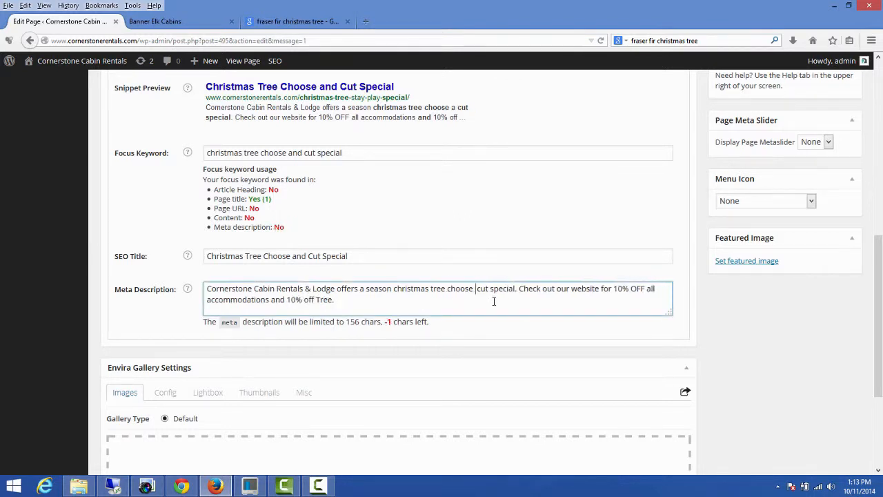
pyautogui.write('&')
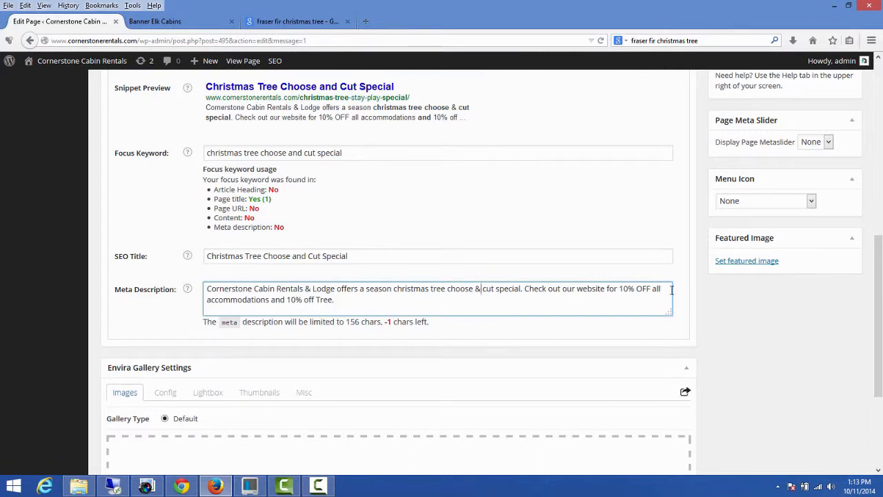
# Step: Remove "all" before "accommodations" in the meta description and change "Tree" to "Trees" at its end
pyautogui.press('BackSpace')
pyautogui.press('BackSpace')
pyautogui.press('BackSpace')
pyautogui.press('BackSpace')
pyautogui.press('BackSpace')
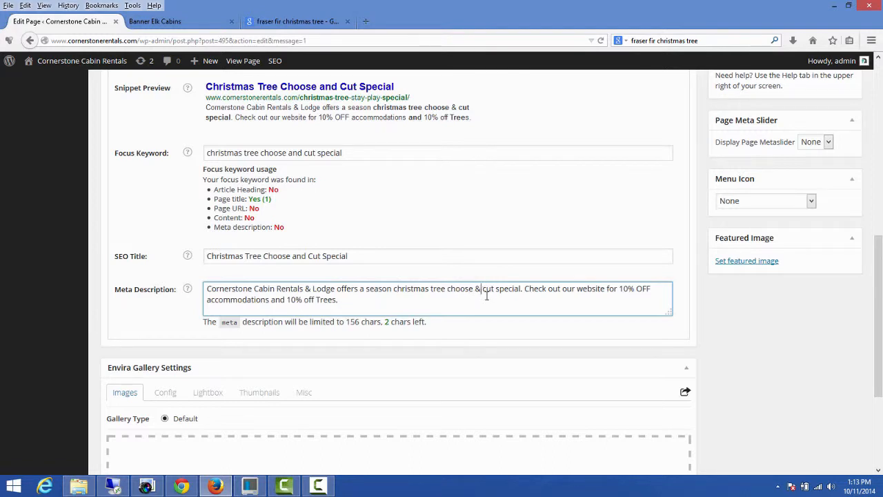
# Step: Change "&" back to "and" in the meta description so the phrase reads "choose and cut special"
pyautogui.press('BackSpace')
pyautogui.press('BackSpace')
pyautogui.write('and')
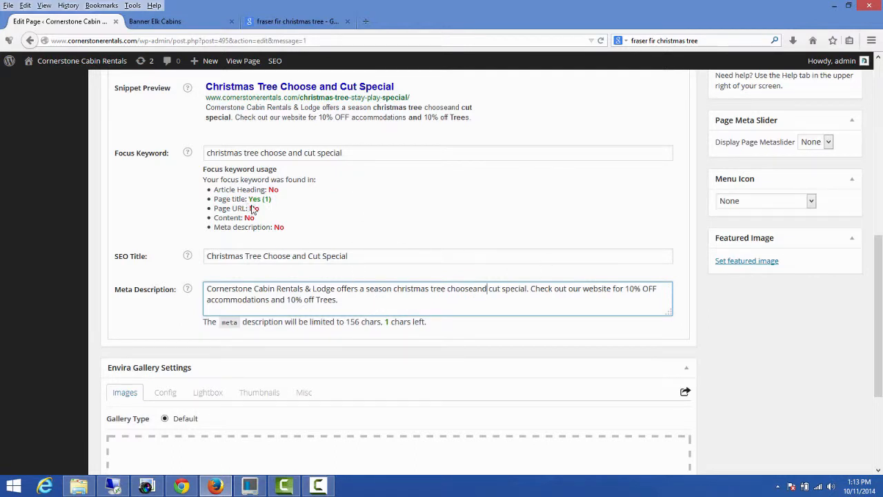
pyautogui.moveTo(540, 289); pyautogui.dragTo(545, 289)
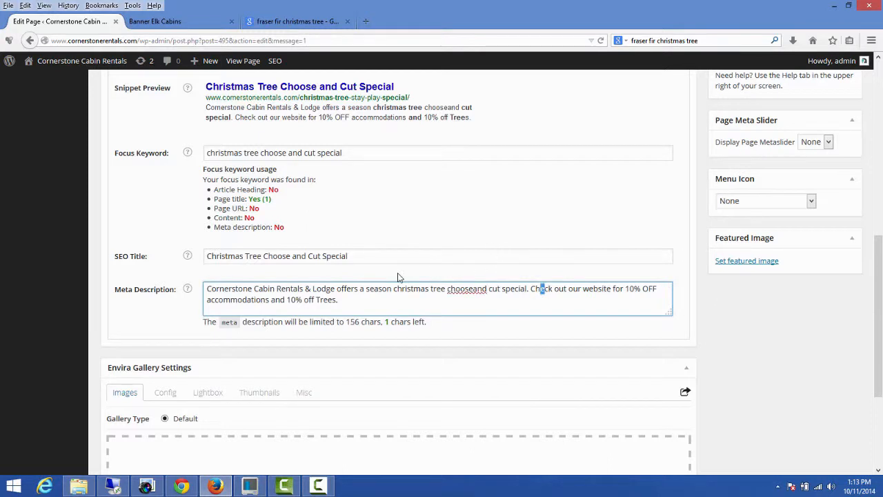
pyautogui.click(473, 288)
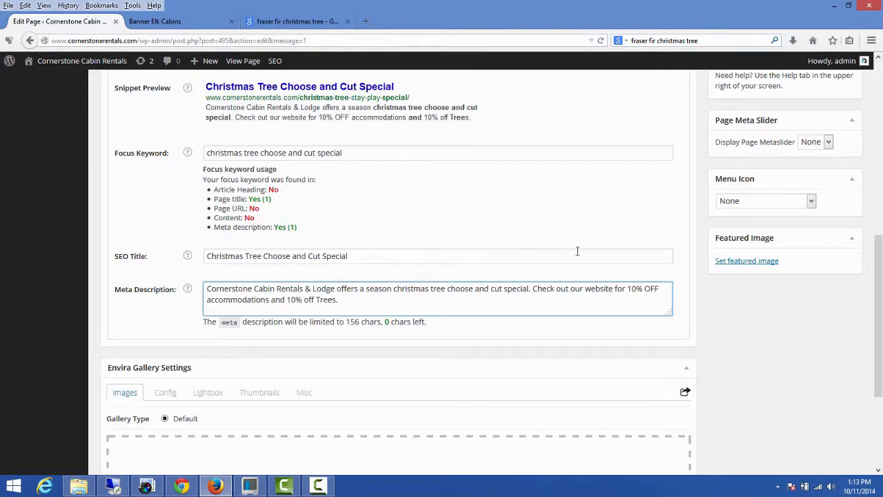
# Step: Update the page to save its new SEO title, focus keyword and meta description
pyautogui.scroll(5, 583, 249)
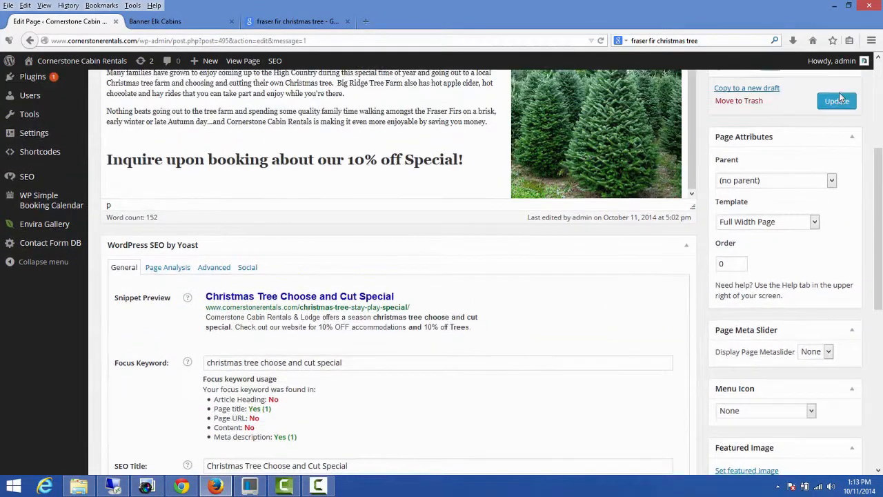
pyautogui.scroll(1, 841, 117)
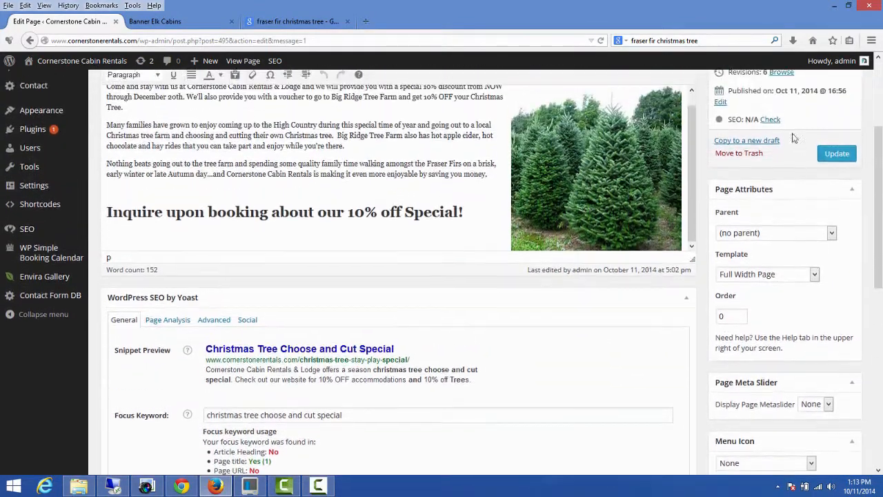
pyautogui.click(831, 153)
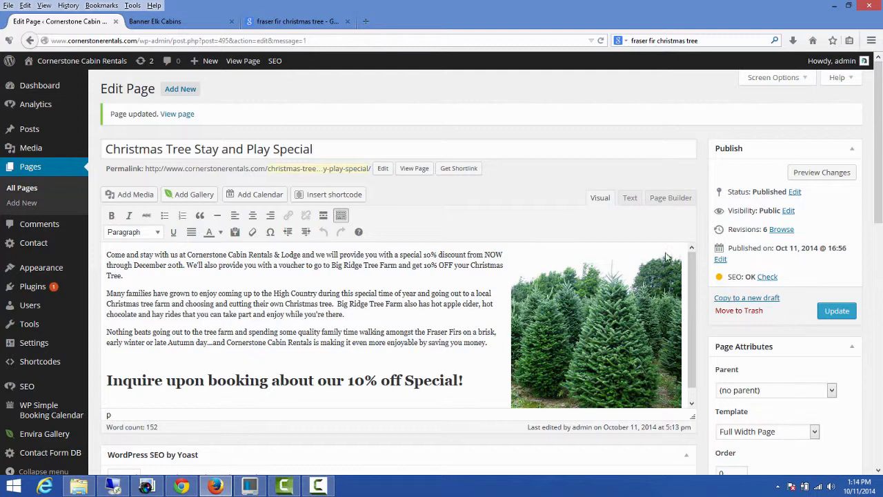
pyautogui.scroll(-1, 452, 293)
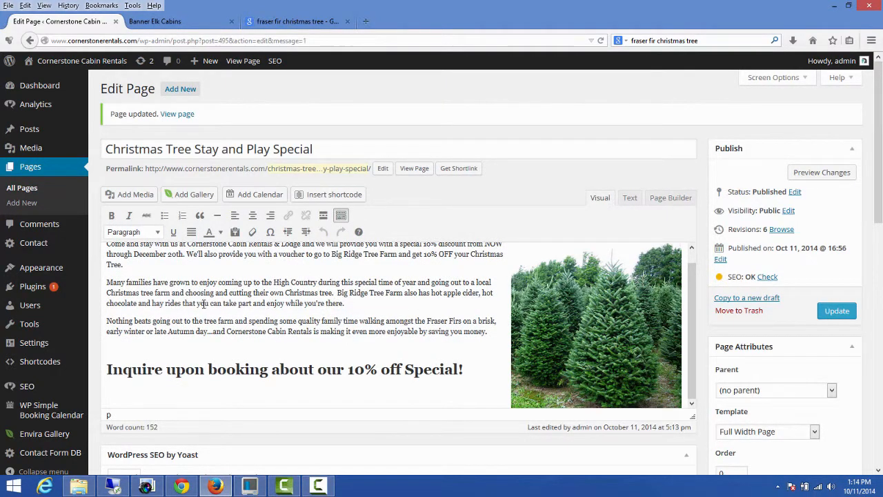
pyautogui.scroll(1, 204, 303)
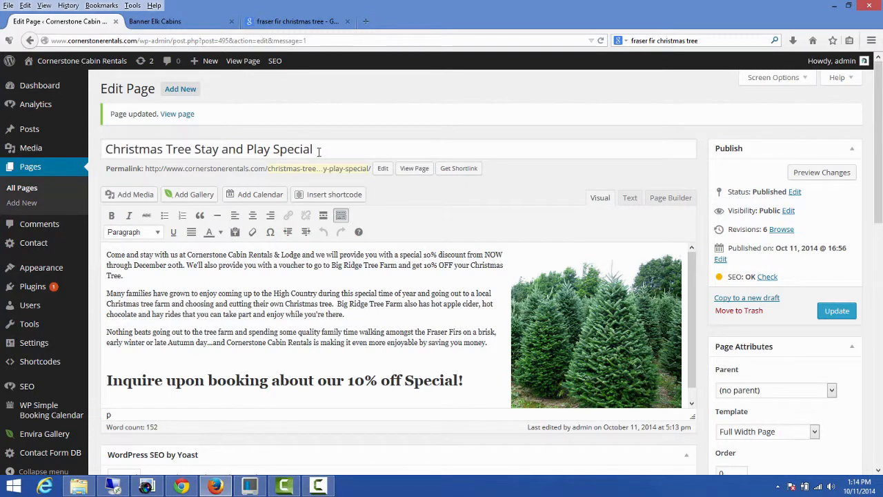
# Step: Change the page title to "Christmas Tree Choose and Cut Special", capitalising each main word
pyautogui.moveTo(318, 151); pyautogui.dragTo(88, 168)
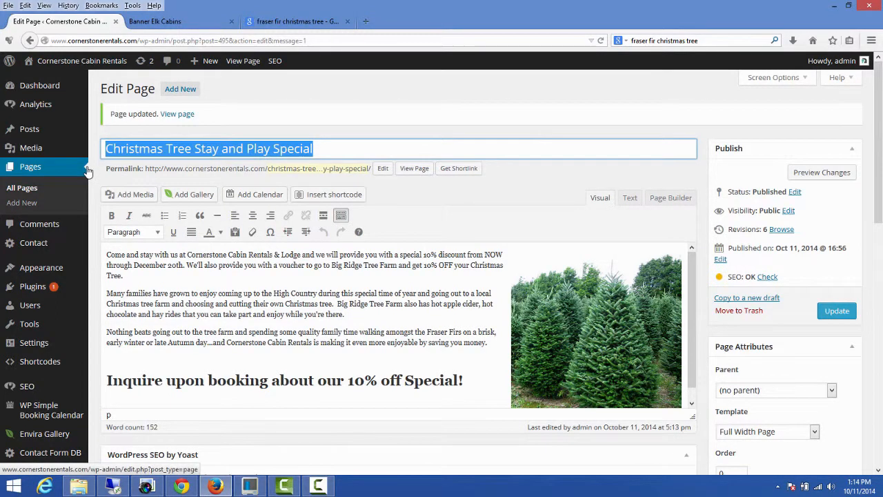
pyautogui.write('christmas tree choose and cut special')
pyautogui.click(111, 149)
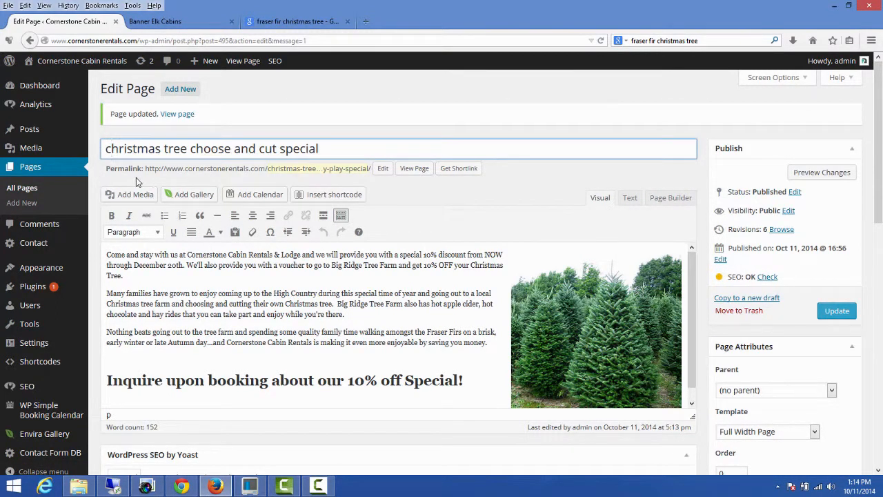
pyautogui.press('BackSpace')
pyautogui.write('C')
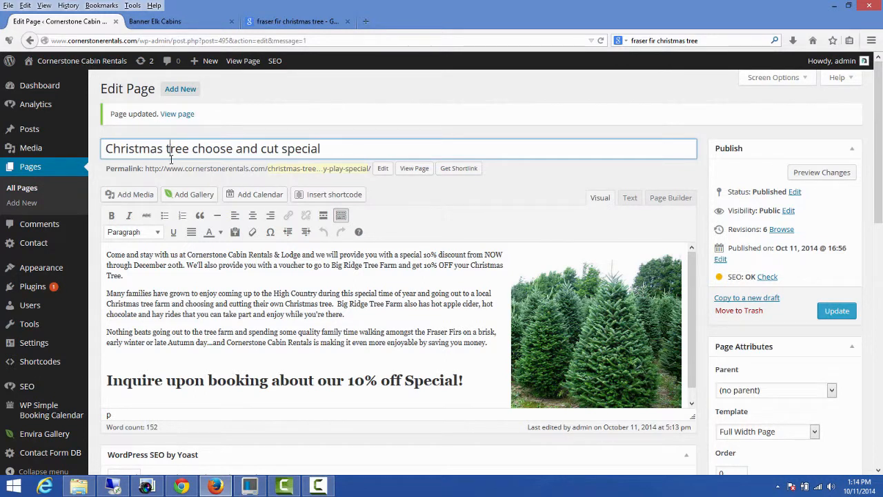
pyautogui.press('BackSpace')
pyautogui.write('T')
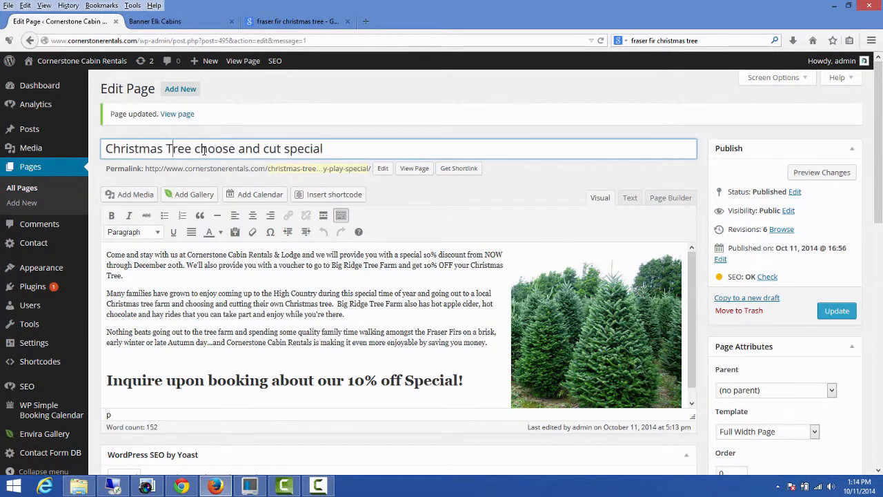
pyautogui.press('BackSpace')
pyautogui.write('C')
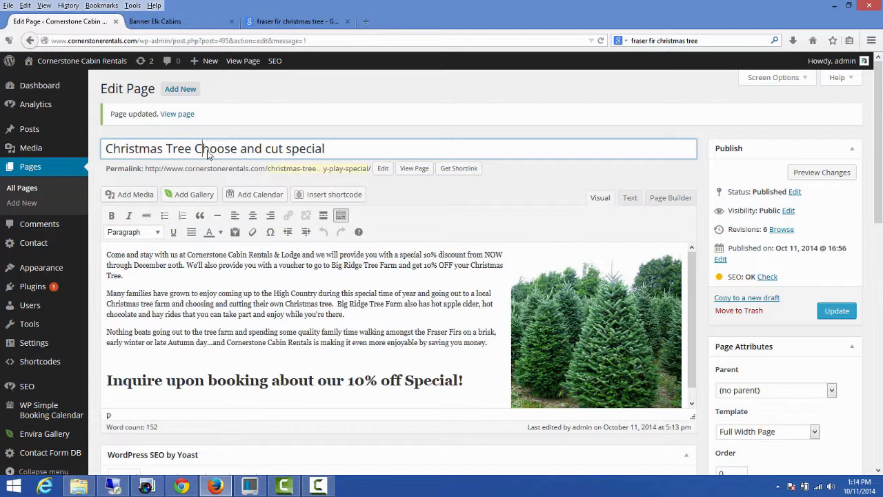
pyautogui.click(273, 149)
pyautogui.press('BackSpace')
pyautogui.write('C')
pyautogui.click(294, 151)
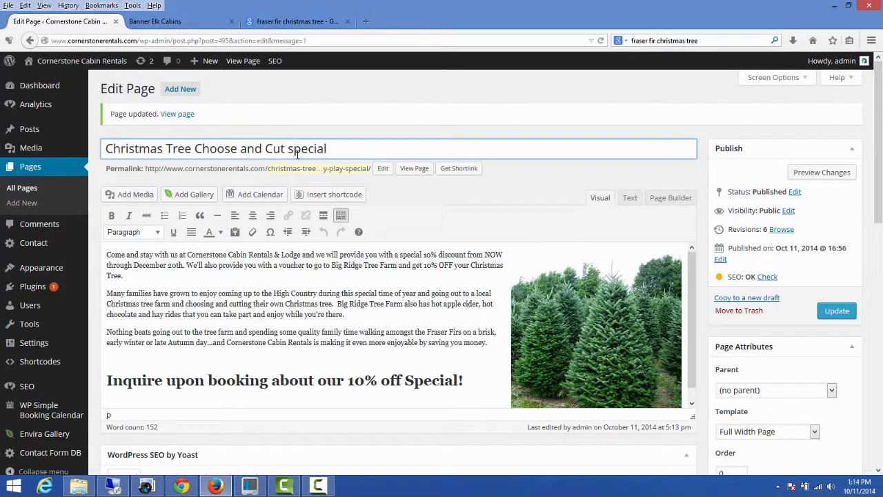
pyautogui.press('BackSpace')
pyautogui.write('S')
# Step: Check the Yoast focus keyword usage and update the page to save its new title
pyautogui.click(364, 342)
pyautogui.moveTo(364, 343); pyautogui.dragTo(359, 332)
pyautogui.scroll(-2, 359, 332)
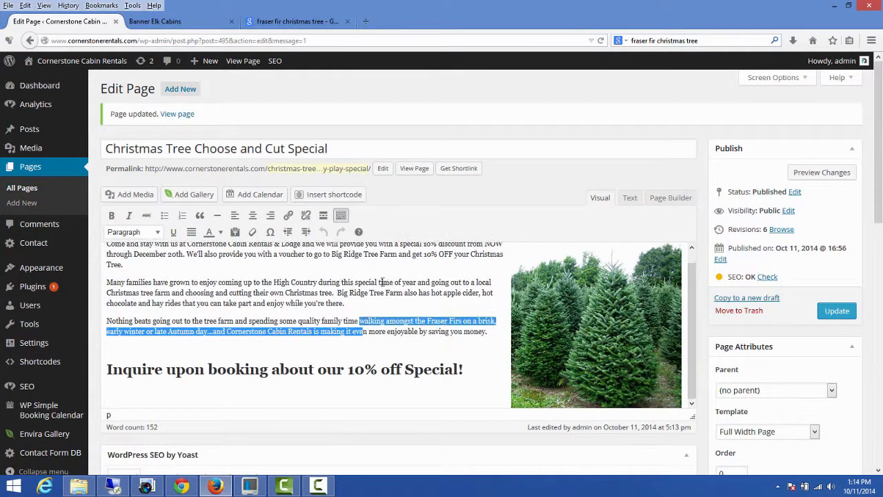
pyautogui.scroll(-5, 258, 307)
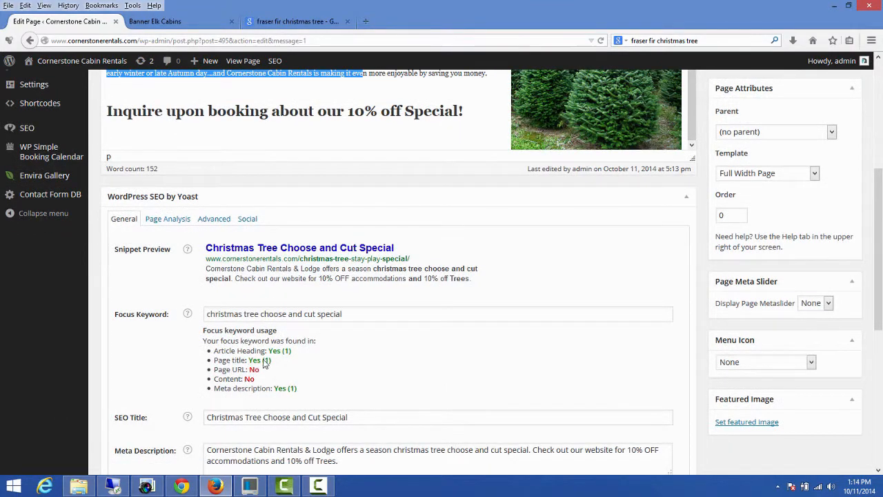
pyautogui.scroll(3, 877, 296)
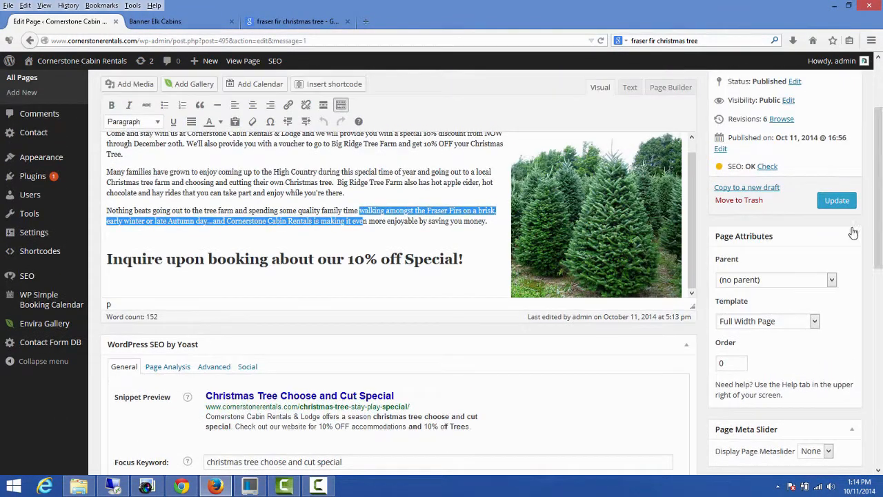
pyautogui.click(836, 202)
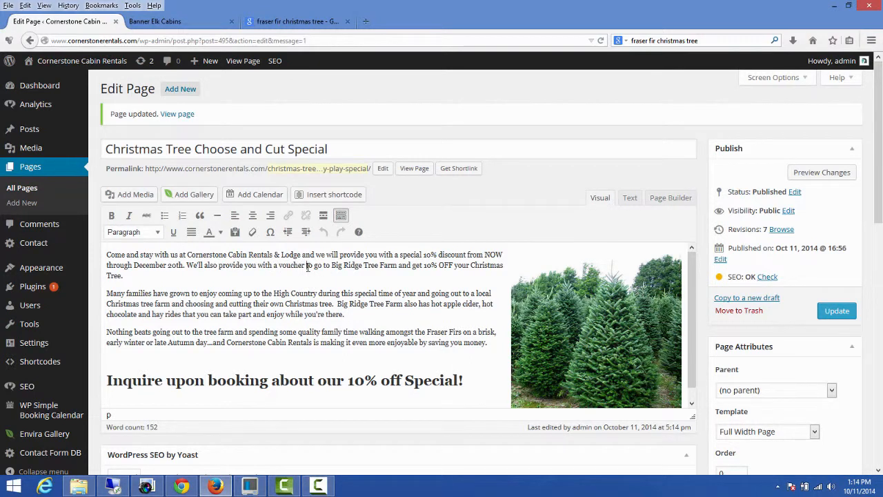
# Step: Insert "for our Christmas tree choose and cut special" after "voucher" in the first paragraph and update the page
pyautogui.write('for our christmas tree choose and cut special')
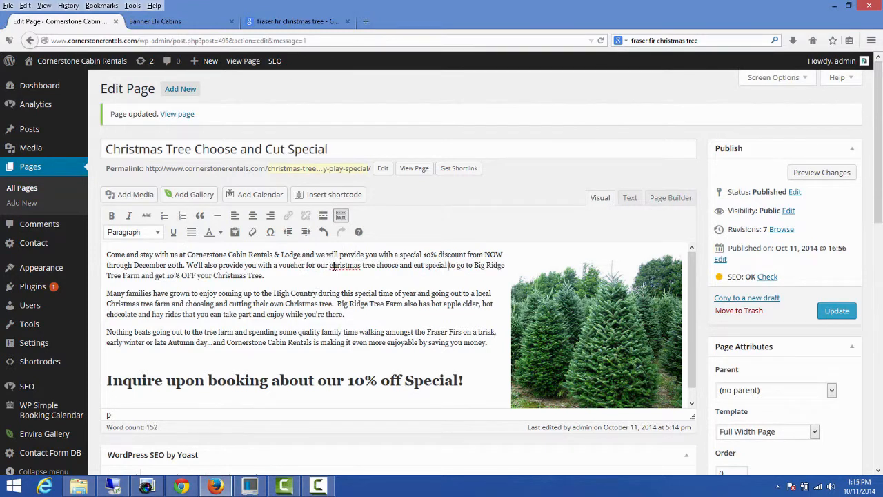
pyautogui.press('BackSpace')
pyautogui.write('C')
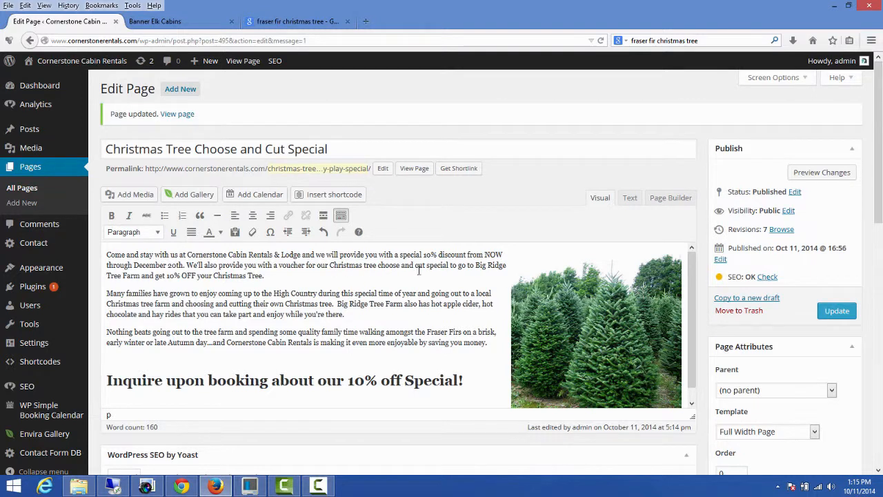
pyautogui.click(829, 312)
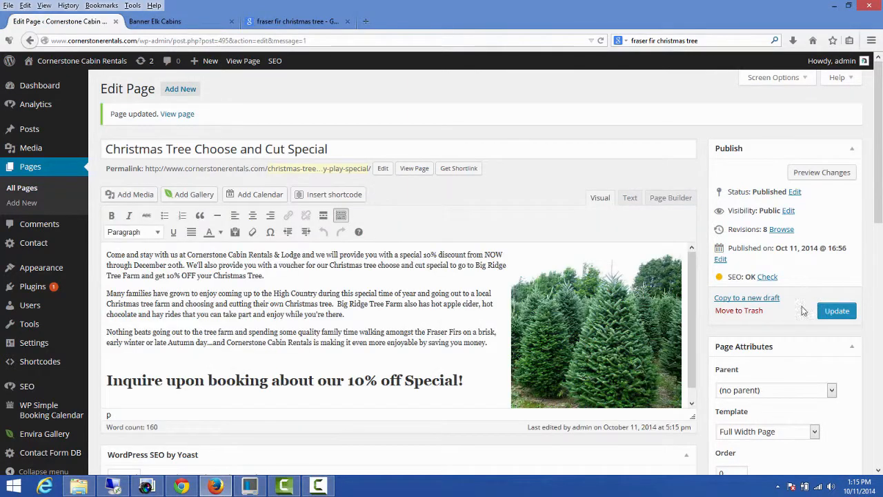
# Step: Examine the Yoast focus keyword usage and the page analysis results for the special page
pyautogui.scroll(-5, 383, 301)
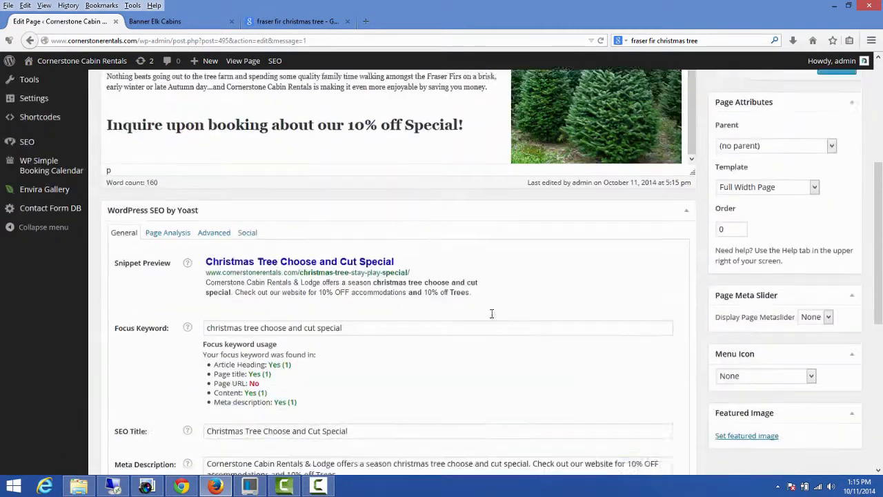
pyautogui.scroll(-1, 572, 294)
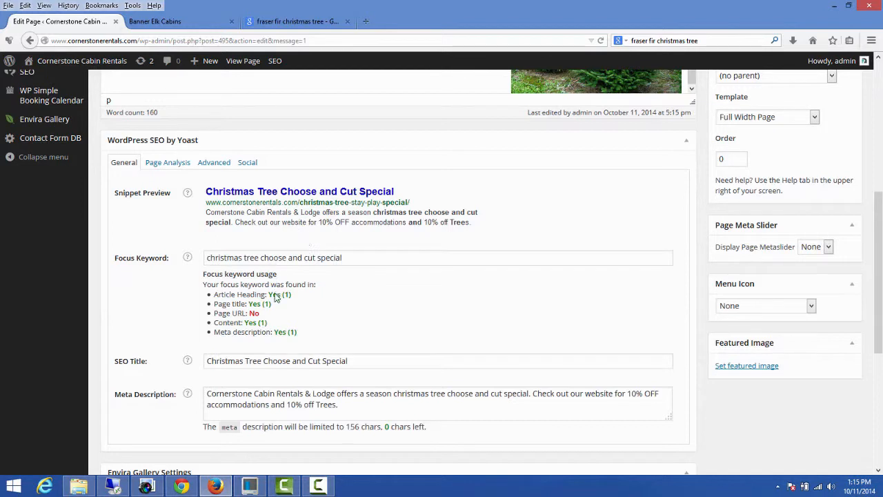
pyautogui.click(152, 166)
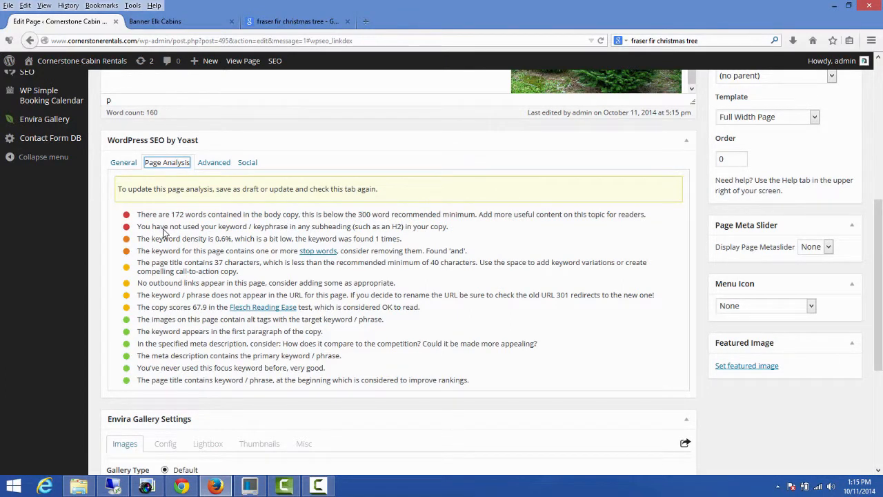
pyautogui.moveTo(407, 227); pyautogui.dragTo(371, 230)
# Step: Recheck the page title and body text, and update the special page once more
pyautogui.scroll(4, 291, 219)
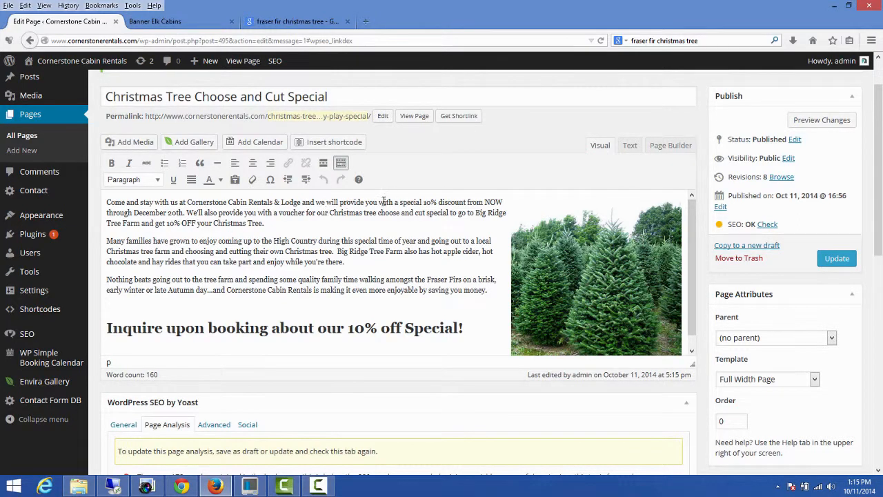
pyautogui.moveTo(158, 100); pyautogui.dragTo(344, 93)
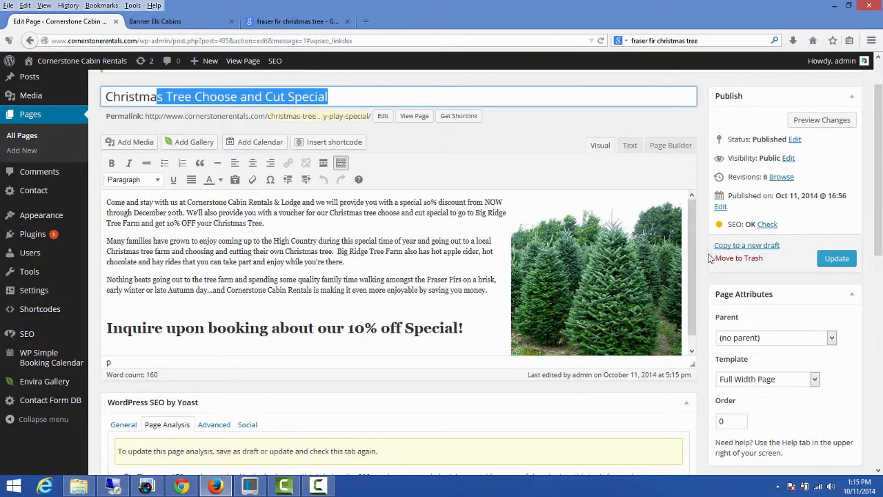
pyautogui.click(837, 260)
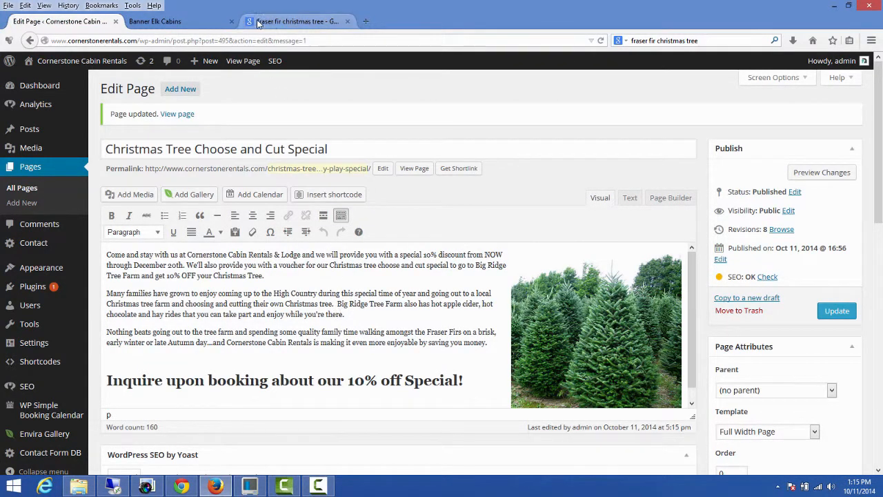
# Step: Return to the live Christmas tree special page in the browser, reload it and review its title, text and inquiry heading
pyautogui.click(186, 25)
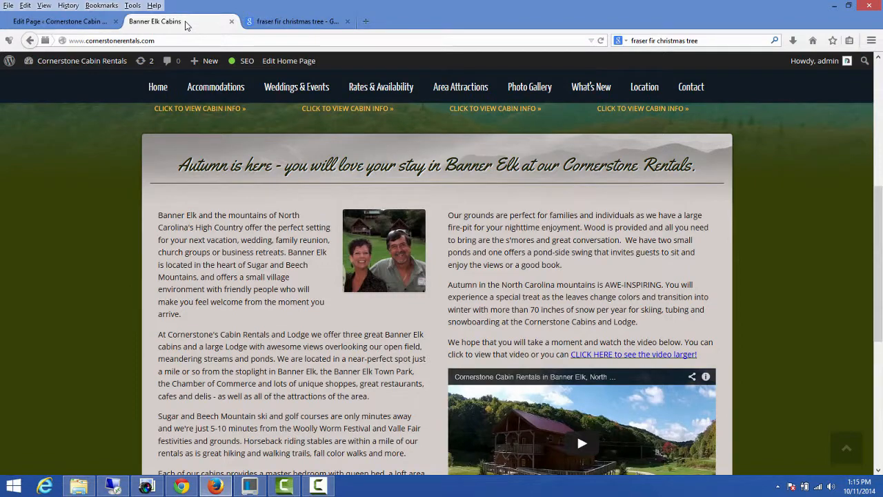
pyautogui.click(266, 24)
pyautogui.click(180, 25)
pyautogui.click(30, 40)
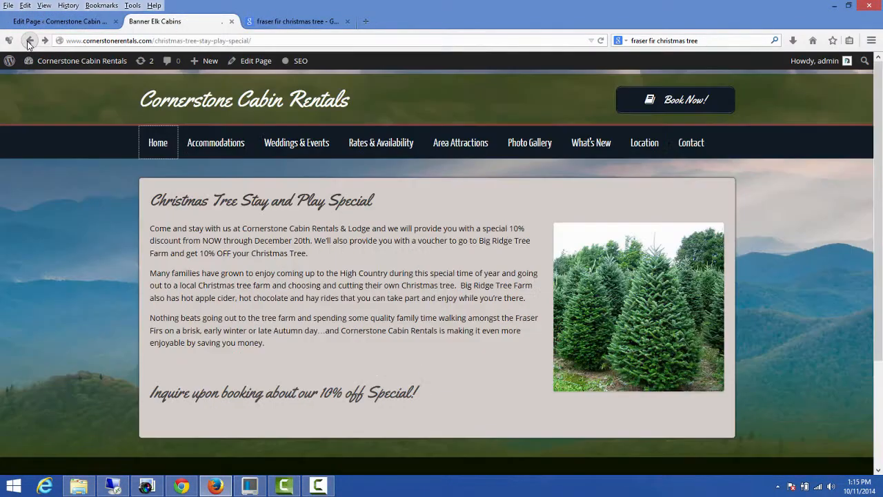
pyautogui.click(600, 41)
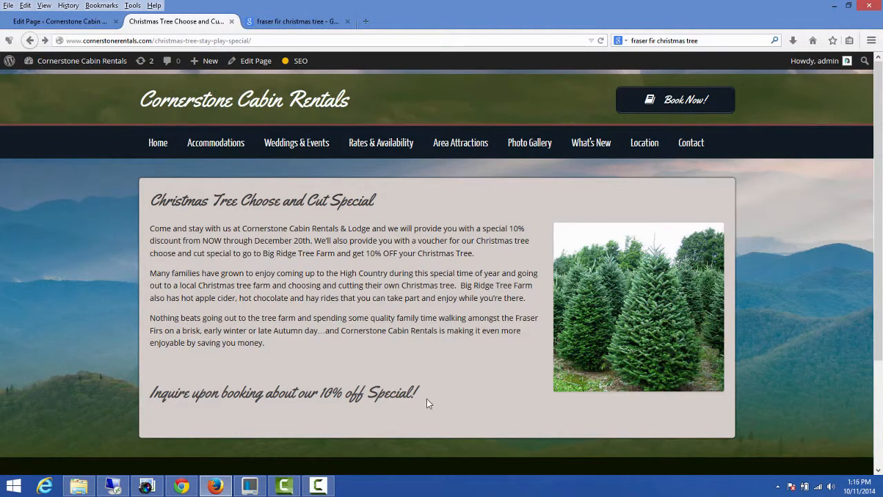
pyautogui.moveTo(427, 393); pyautogui.dragTo(167, 397)
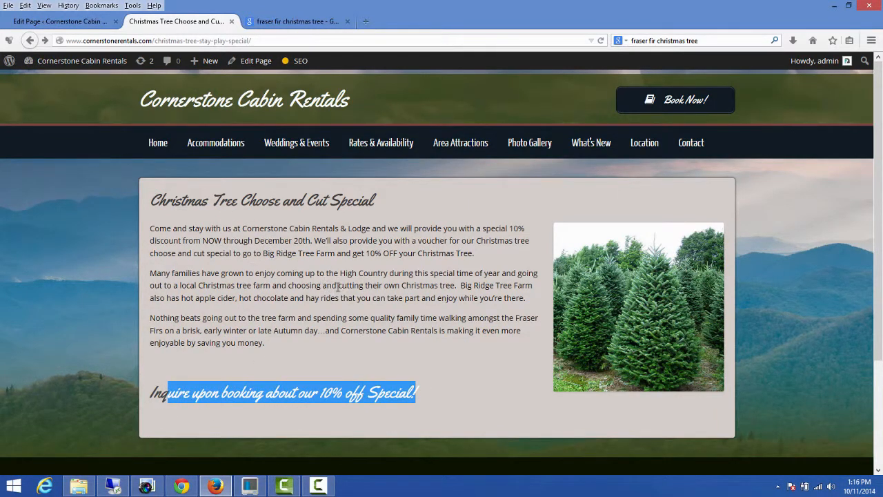
pyautogui.moveTo(337, 318); pyautogui.dragTo(326, 318)
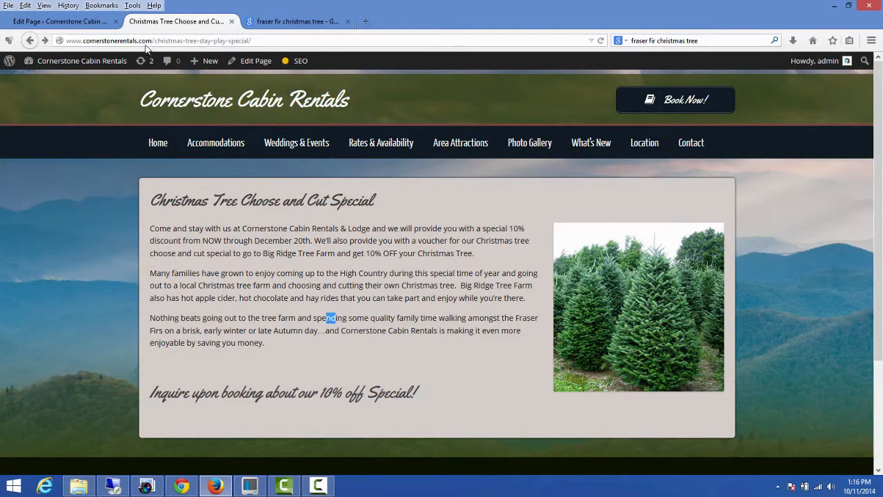
# Step: Search the site's pages for "home" and open the Home page for editing
pyautogui.click(79, 24)
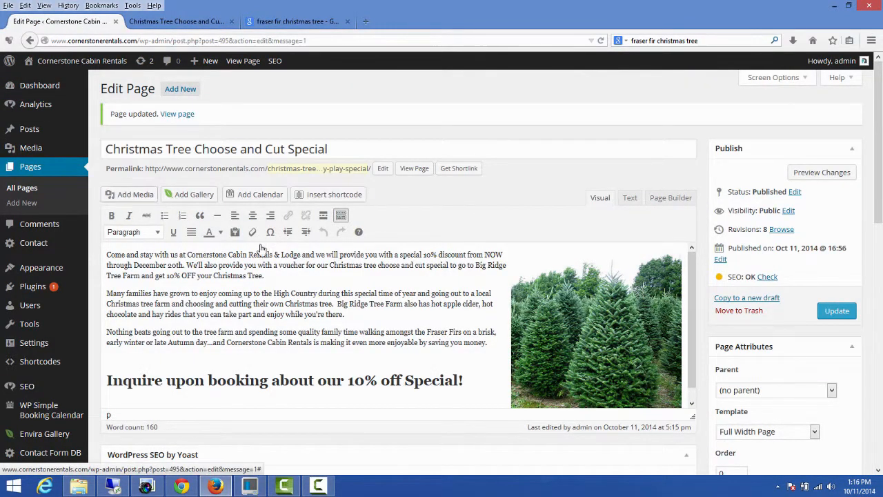
pyautogui.click(188, 22)
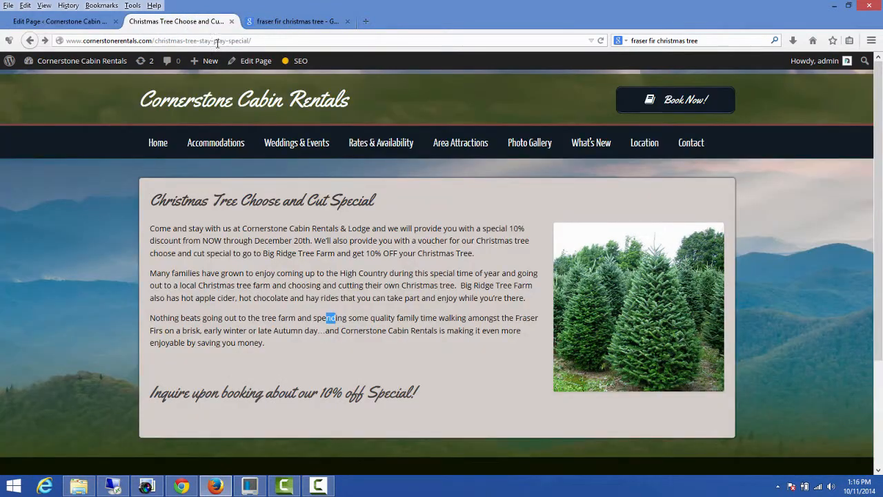
pyautogui.click(114, 20)
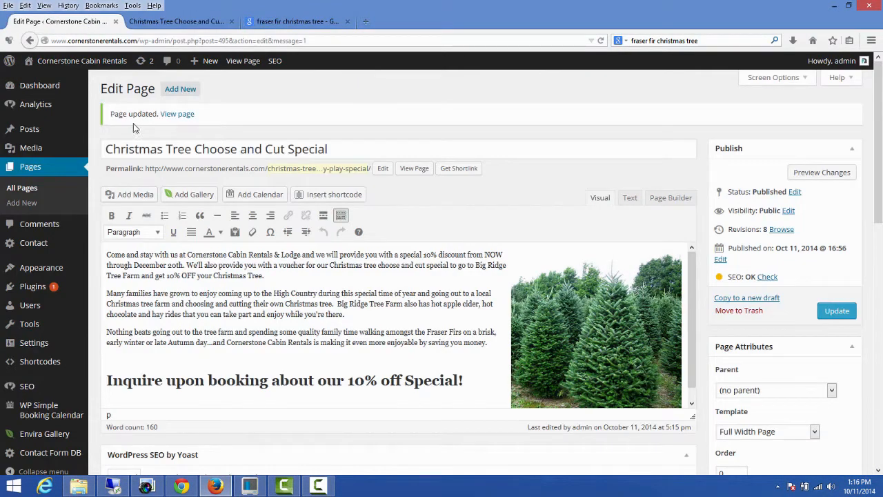
pyautogui.click(28, 173)
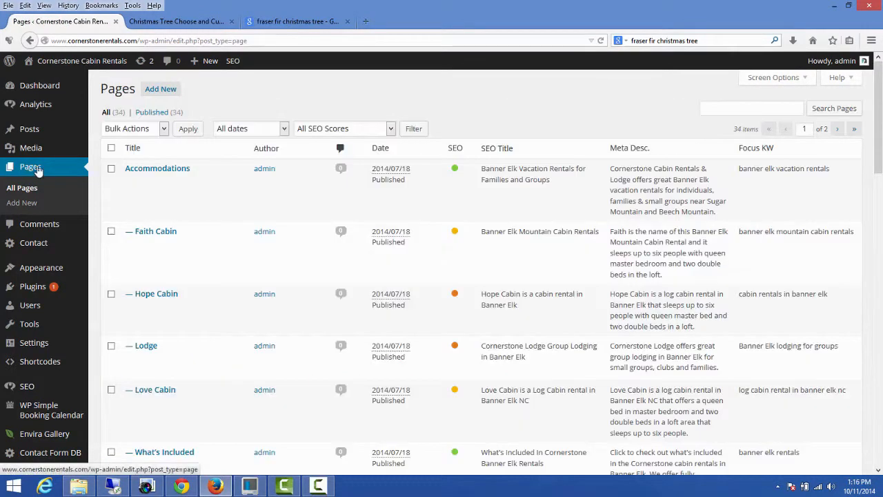
pyautogui.click(716, 105)
pyautogui.write('h')
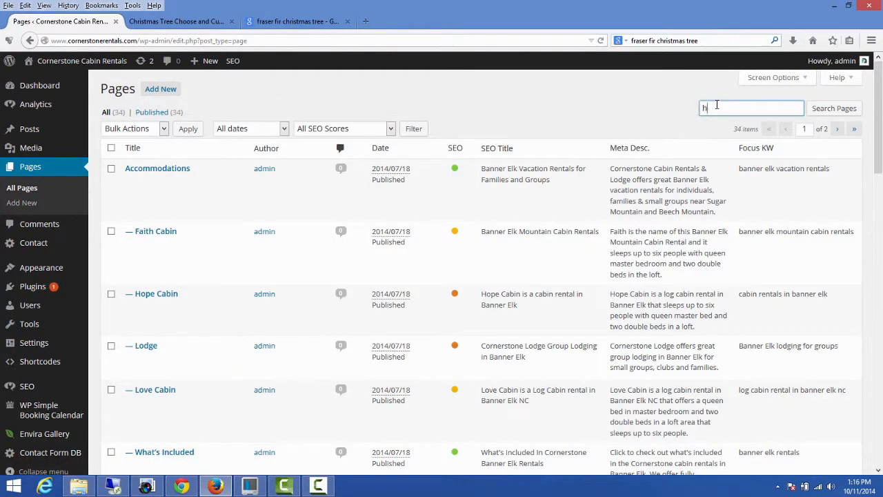
pyautogui.write('ome')
pyautogui.click(838, 112)
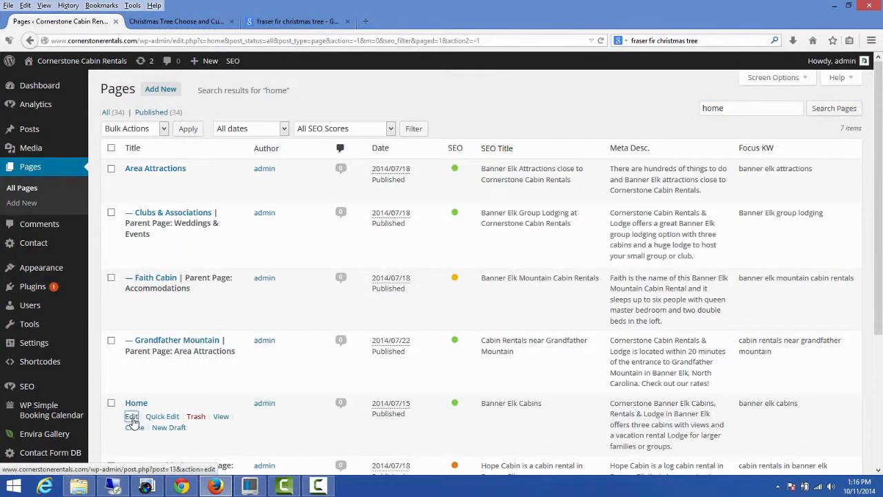
pyautogui.click(131, 418)
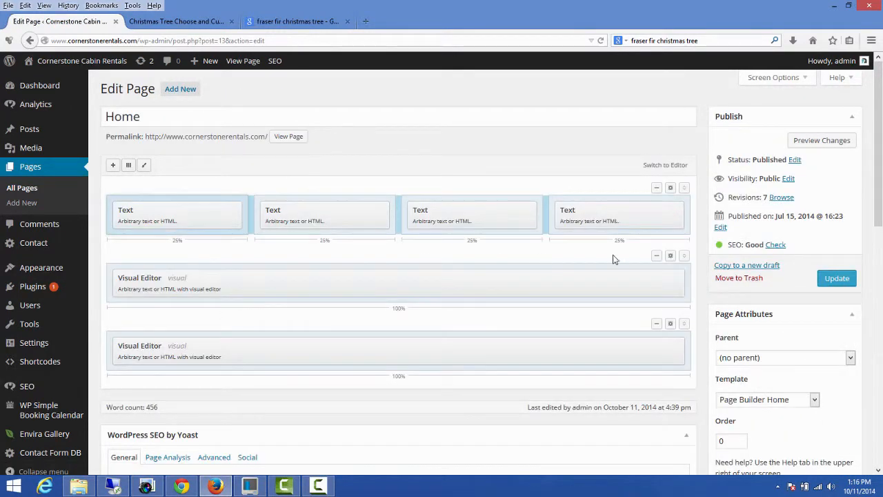
# Step: Open the Home page's last Visual Editor widget for editing and copy the live Christmas tree special page's web address
pyautogui.moveTo(686, 355)
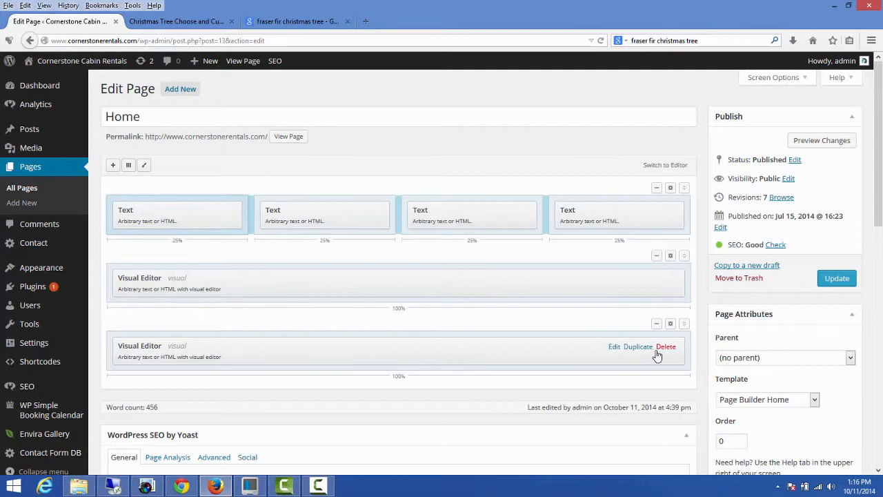
pyautogui.click(616, 348)
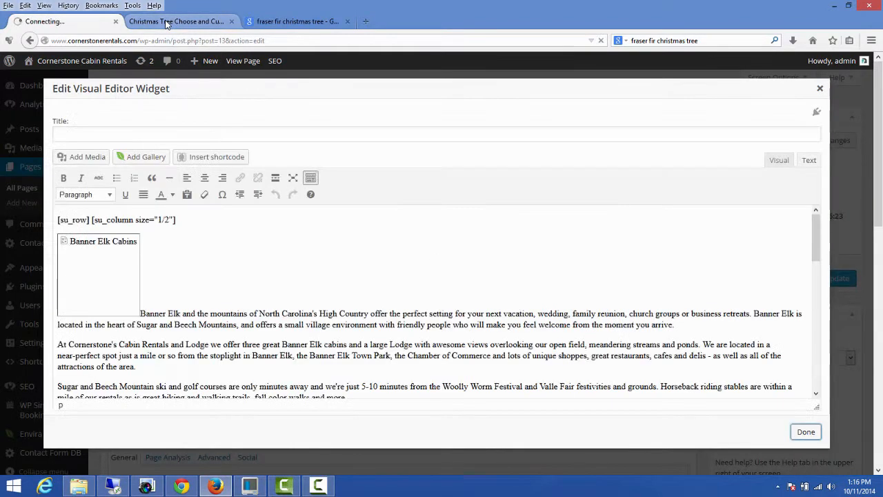
pyautogui.click(166, 23)
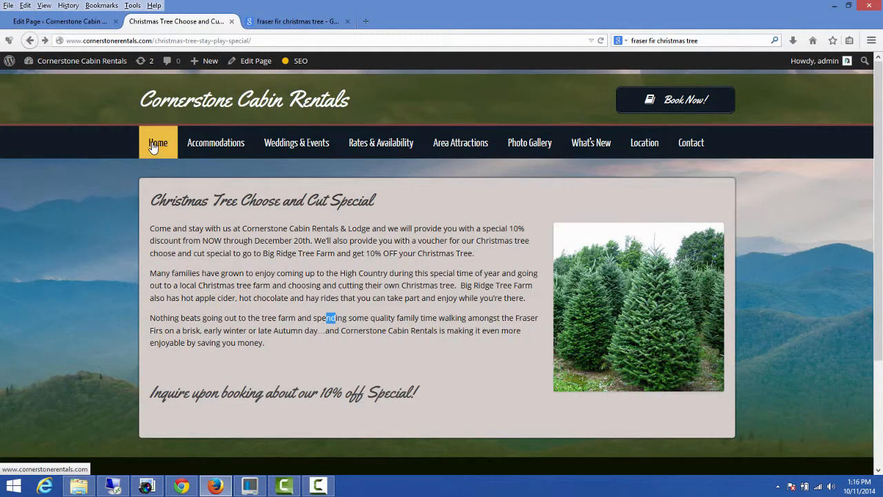
pyautogui.click(238, 40)
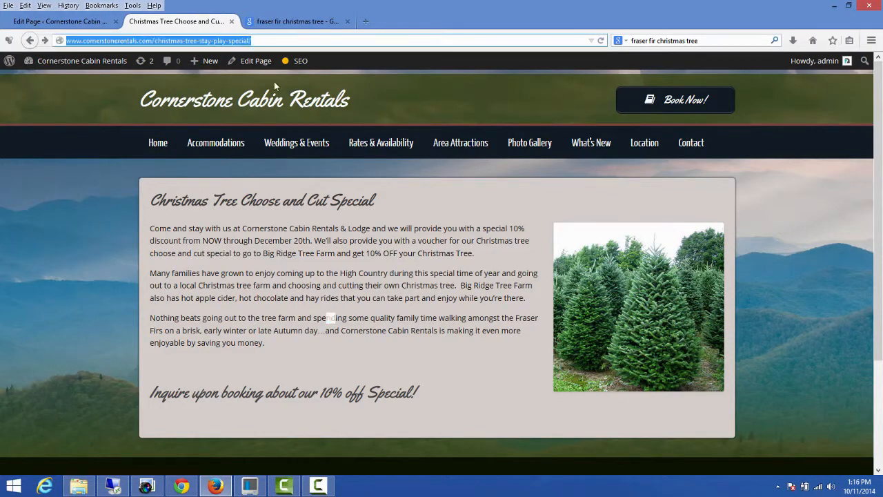
pyautogui.moveTo(297, 142)
pyautogui.click(493, 254)
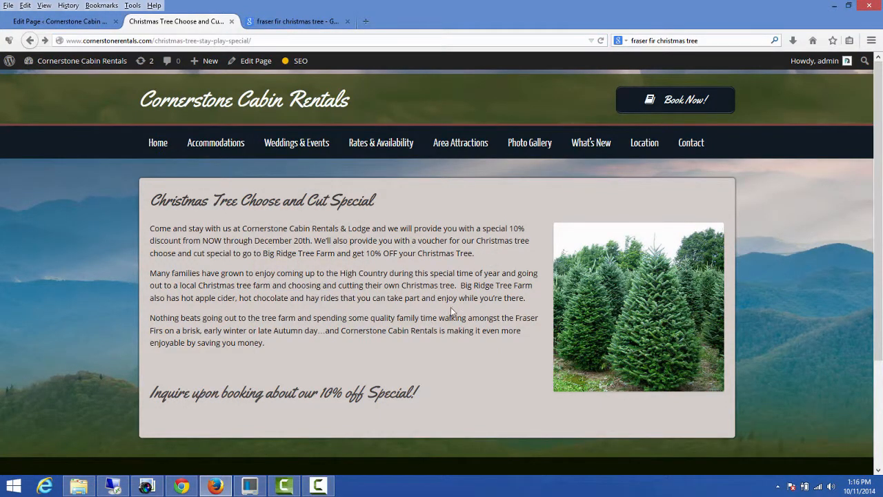
pyautogui.moveTo(251, 40); pyautogui.dragTo(46, 41)
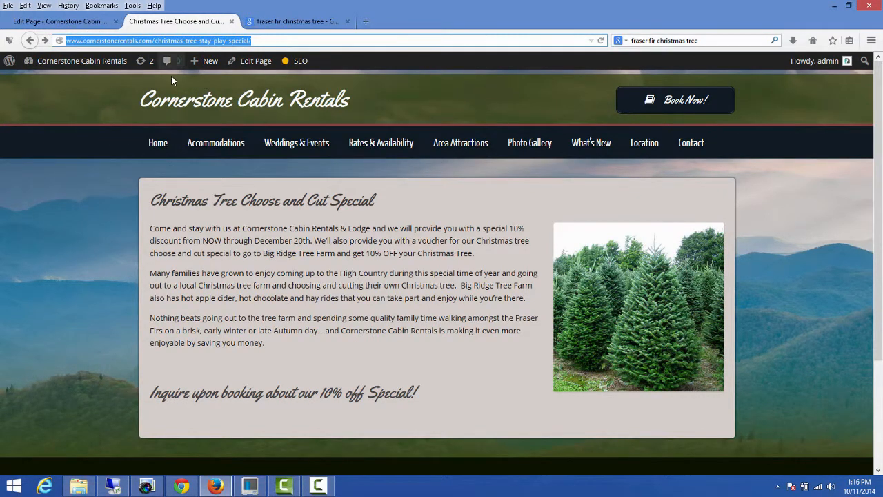
pyautogui.click(89, 22)
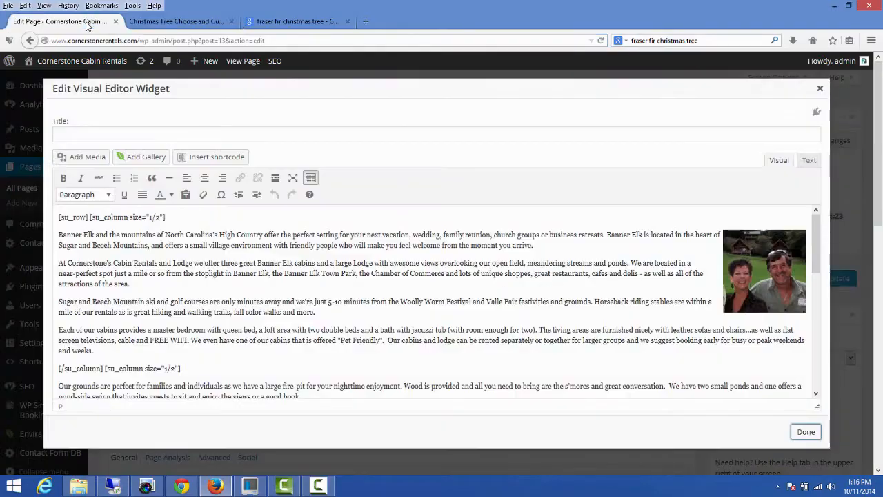
# Step: View the live home page and examine the text columns beneath the Autumn heading for a place to mention the special
pyautogui.click(160, 21)
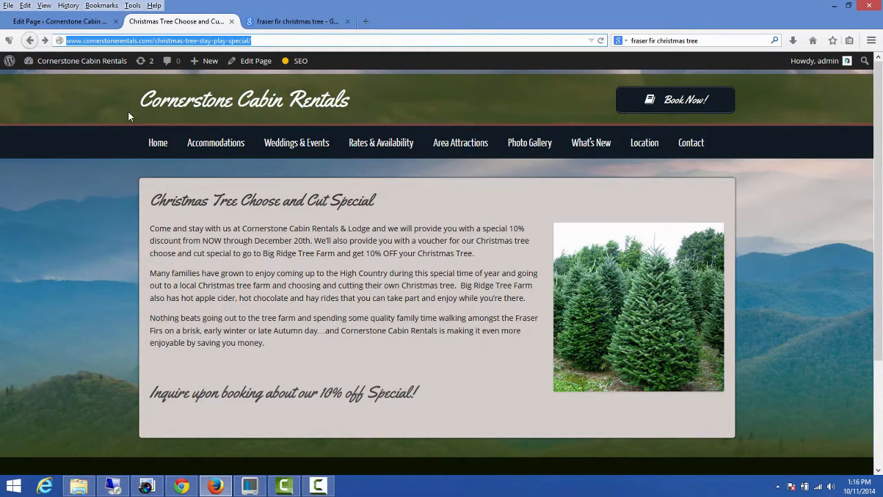
pyautogui.click(158, 145)
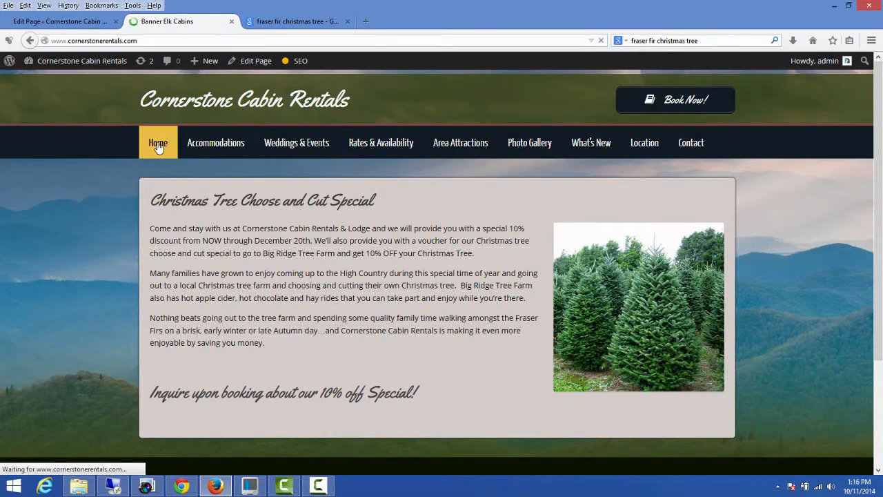
pyautogui.scroll(-4, 359, 203)
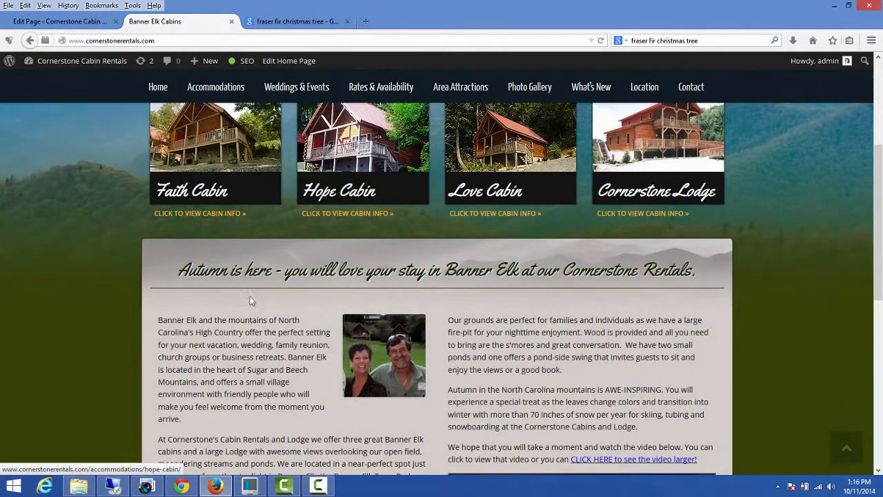
pyautogui.scroll(-3, 289, 358)
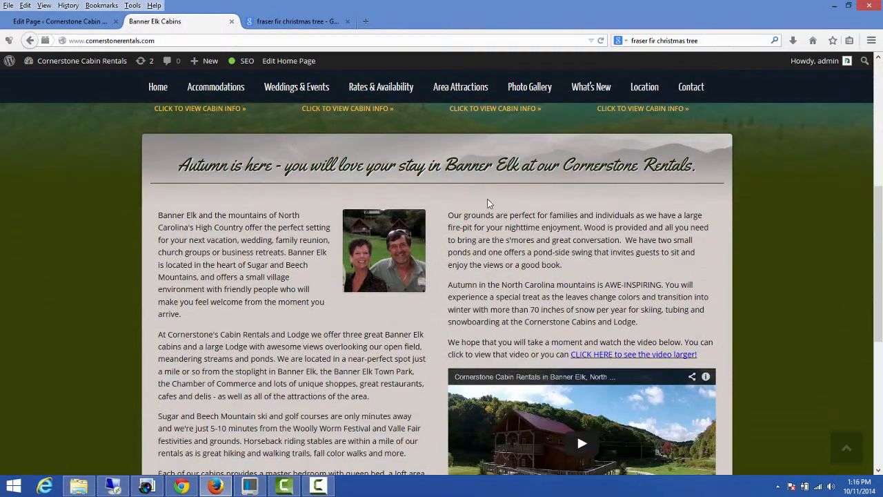
pyautogui.scroll(-6, 508, 253)
pyautogui.scroll(6, 413, 256)
# Step: Insert the line "Check out our 10% Off Lodging - Choose and Cut Christmas Tree Special!" as its own paragraph above the Banner Elk introduction
pyautogui.click(76, 22)
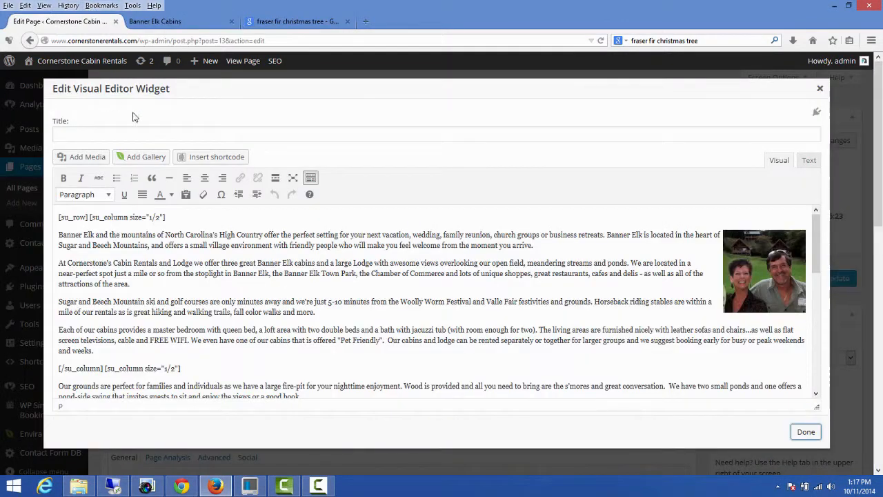
pyautogui.click(60, 235)
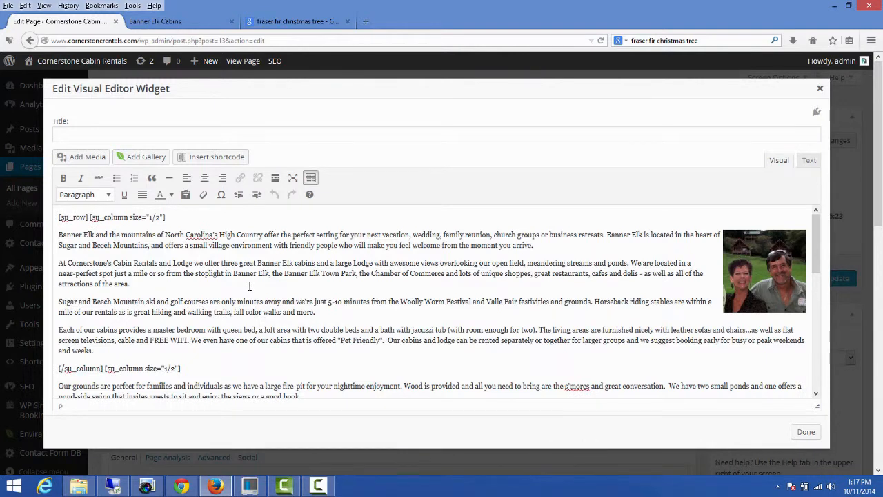
pyautogui.write('Check')
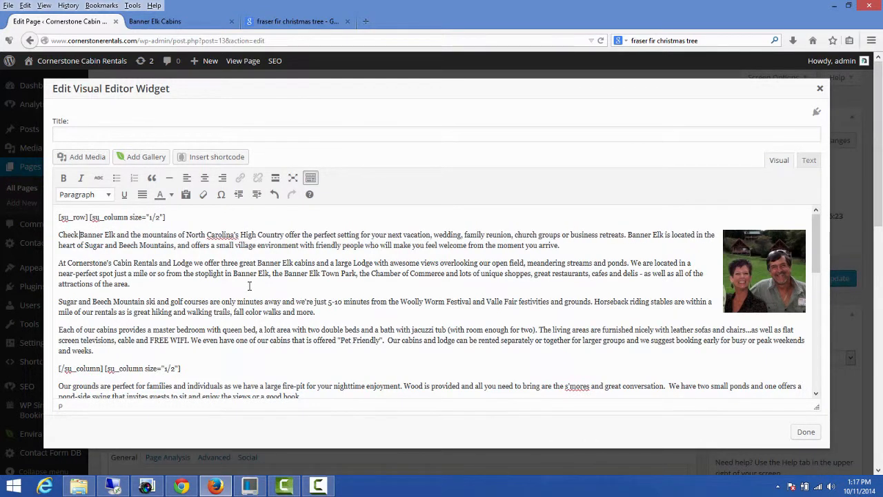
pyautogui.write(' out our')
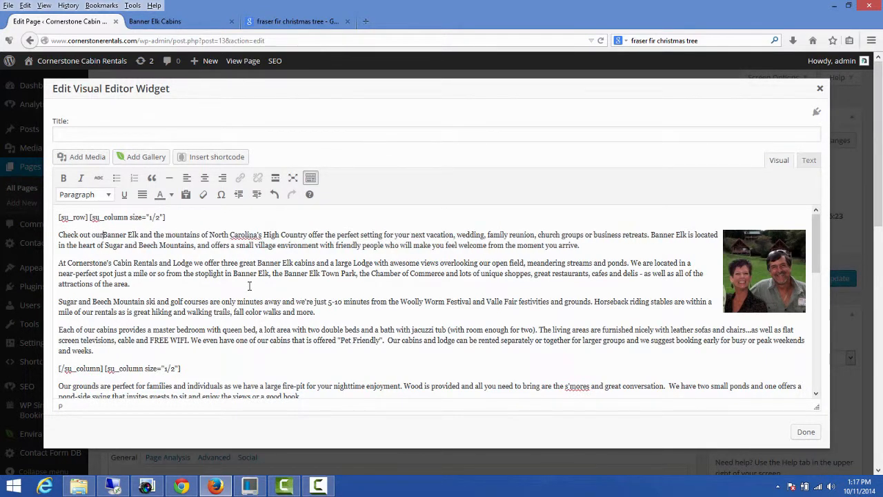
pyautogui.write(' 10% Off')
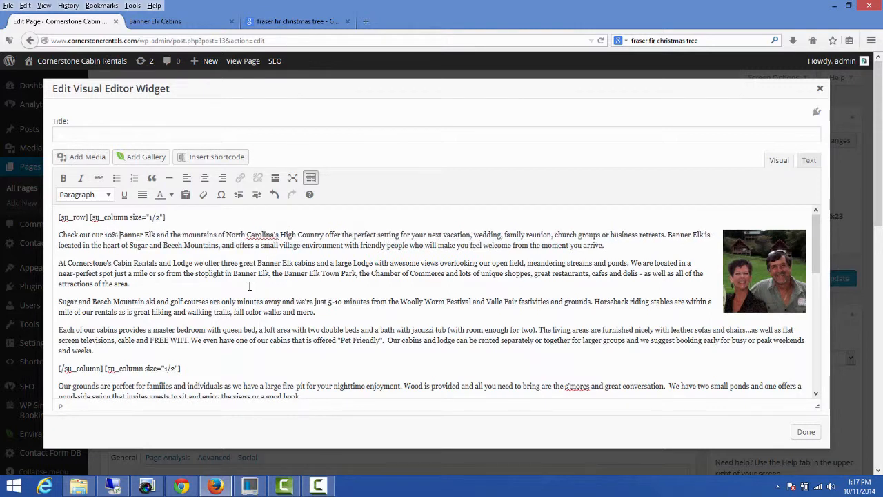
pyautogui.write('f ')
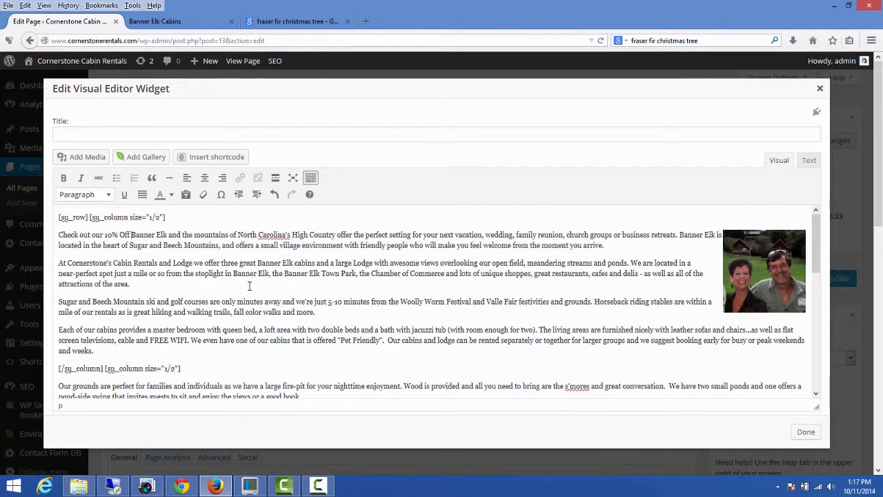
pyautogui.write('Lodging')
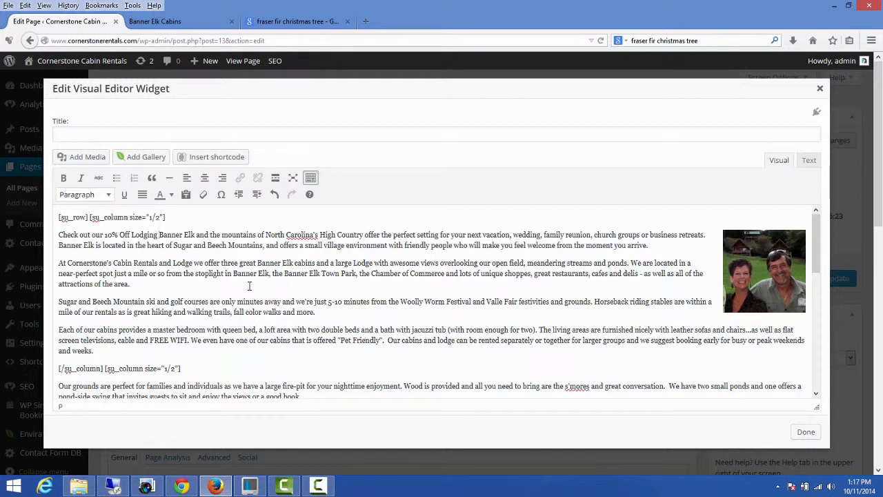
pyautogui.write(' - Chos')
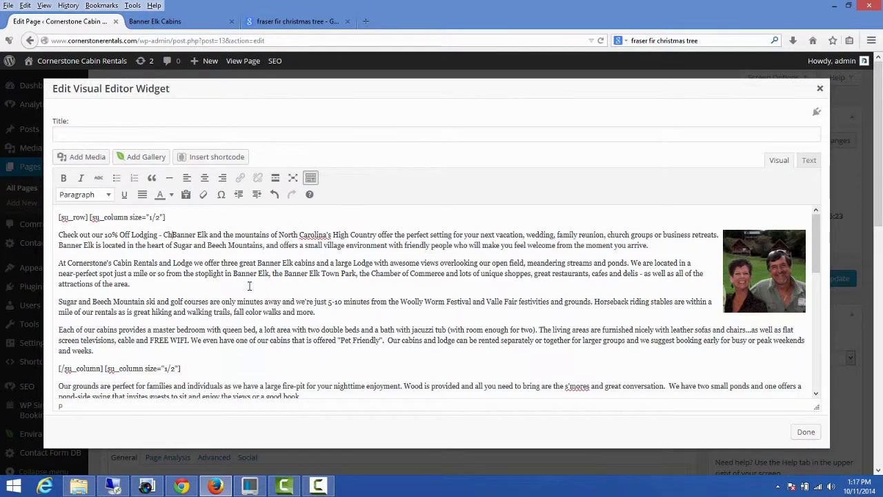
pyautogui.press('BackSpace')
pyautogui.write('oo')
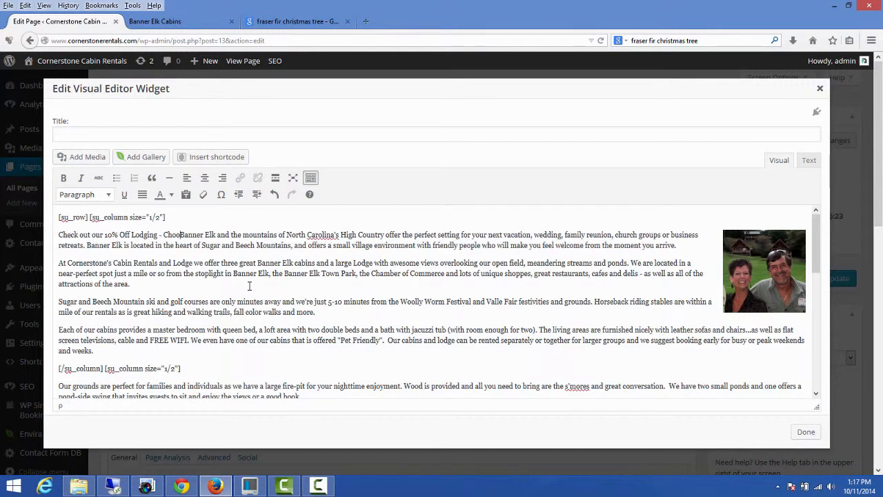
pyautogui.write('se and Cut C')
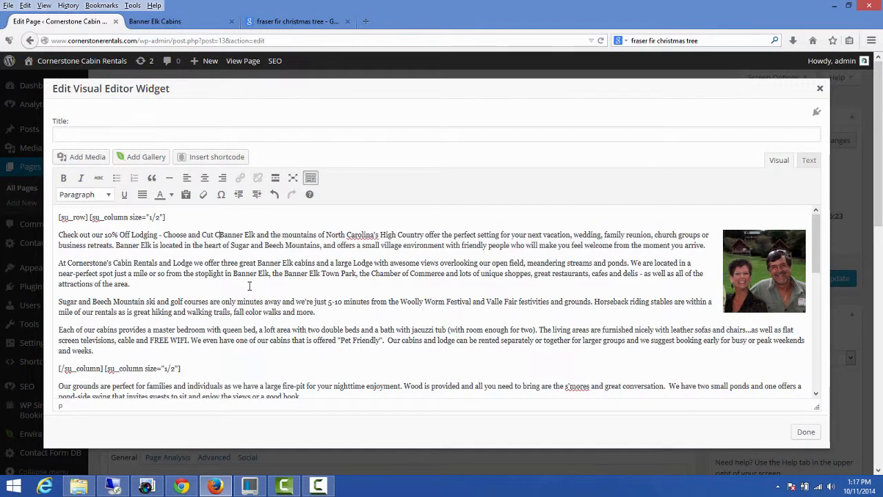
pyautogui.write('hr')
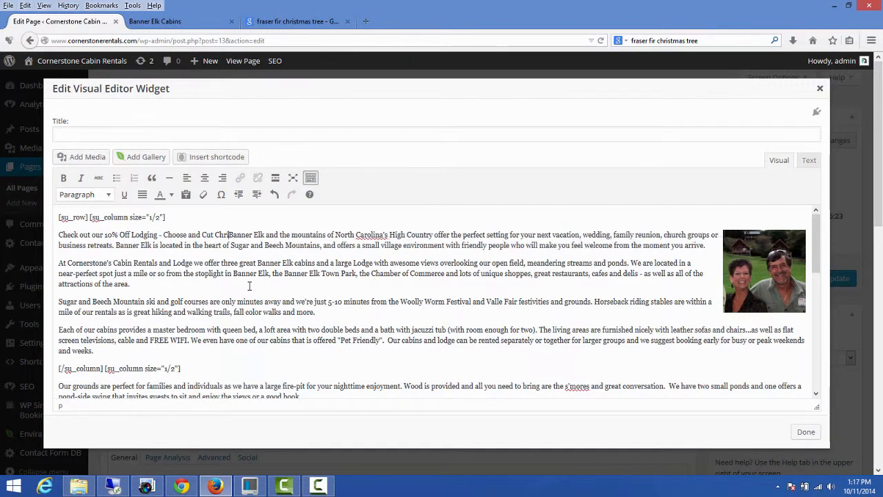
pyautogui.write('istmas Tree')
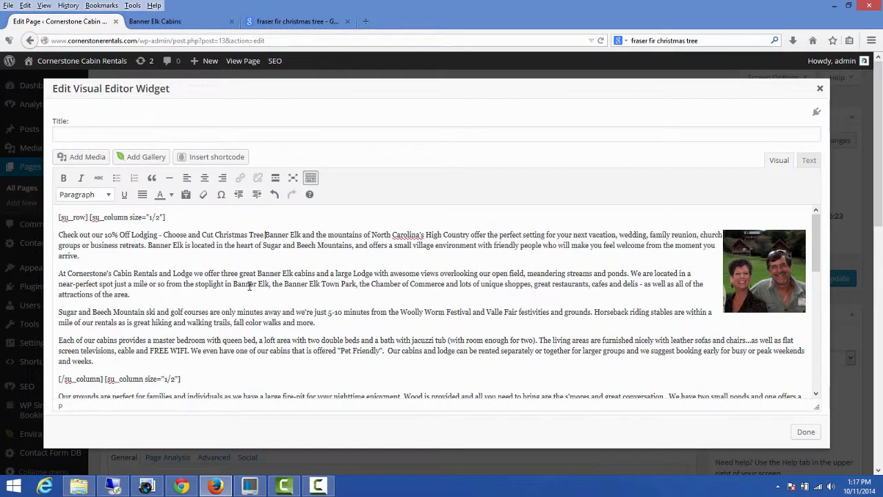
pyautogui.write(' Special')
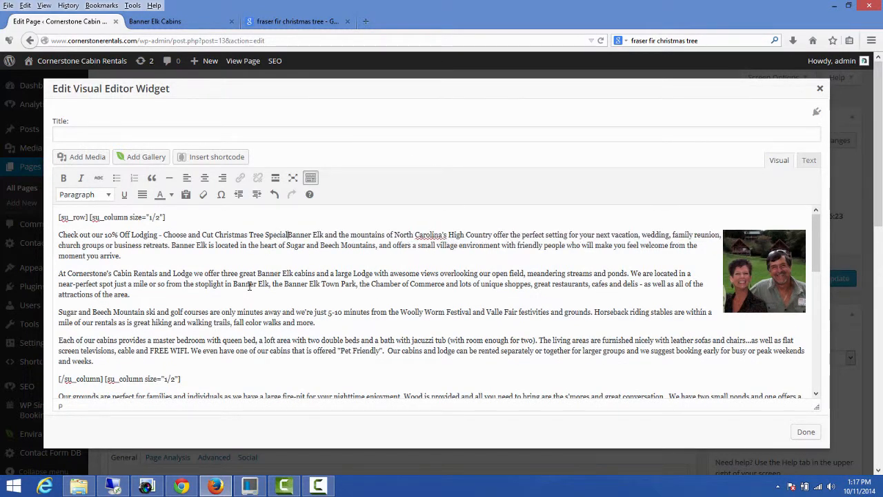
pyautogui.write('!')
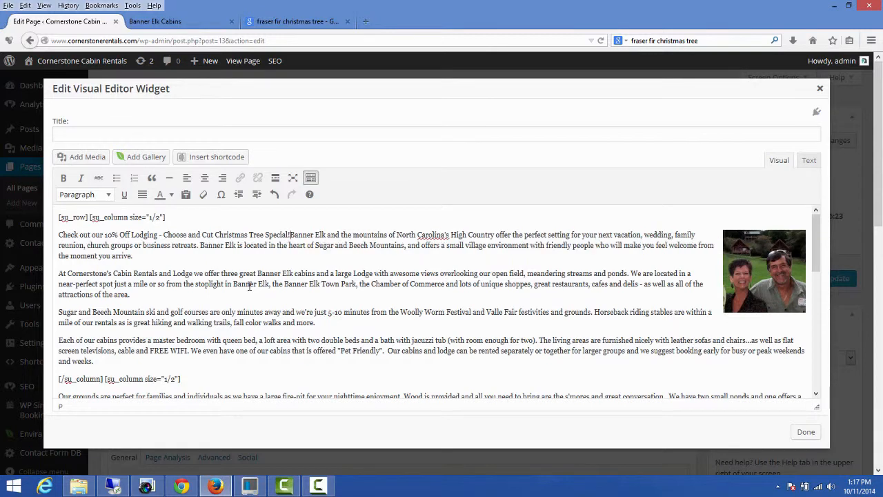
pyautogui.press('Return')
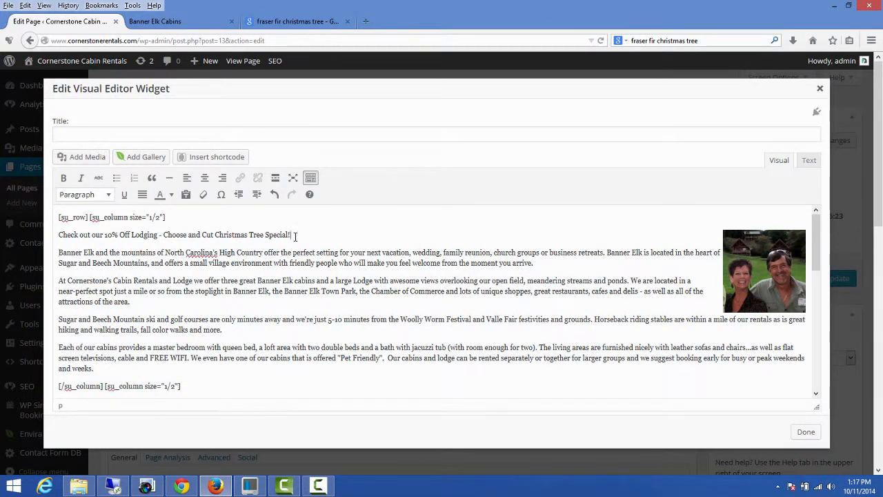
# Step: Link the new special line to the copied christmas-tree-stay-play-special address, finish the widget edit and update the Home page
pyautogui.moveTo(295, 236); pyautogui.dragTo(58, 235)
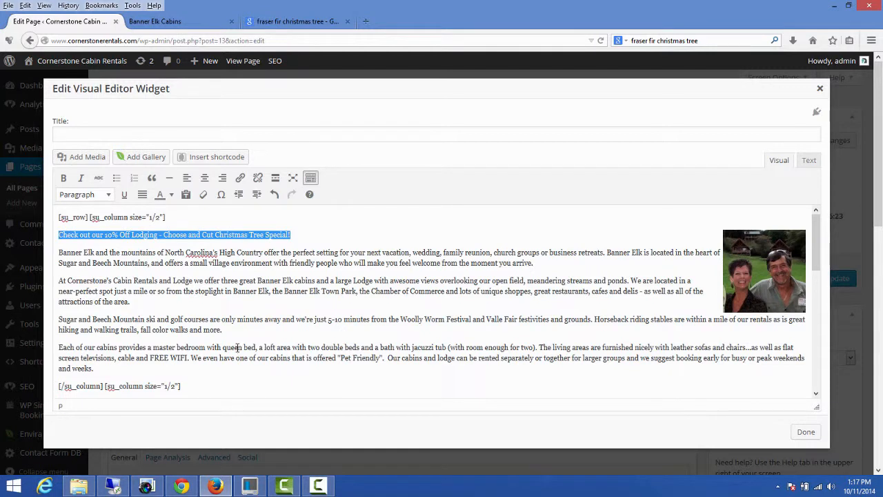
pyautogui.click(240, 180)
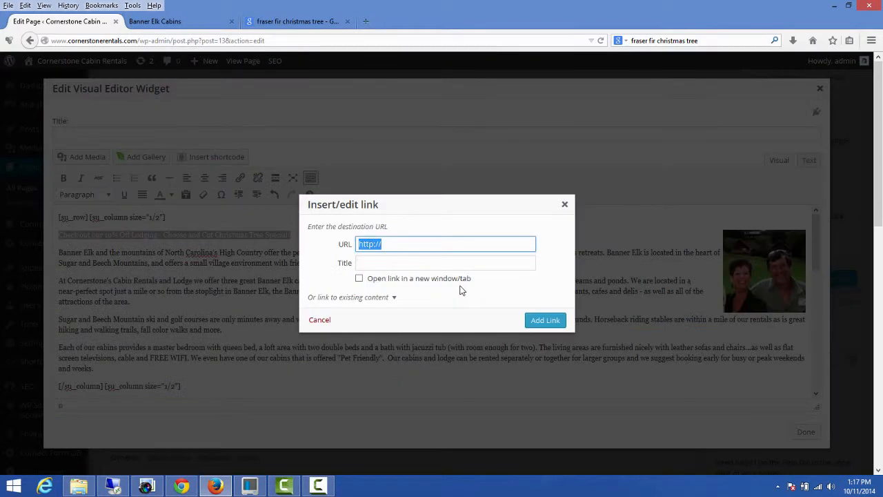
pyautogui.hotkey('ctrl', 'v')
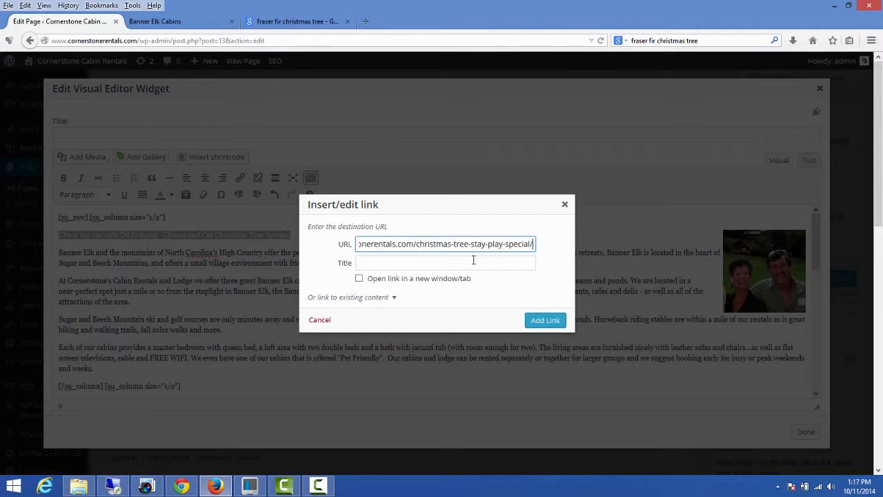
pyautogui.click(544, 323)
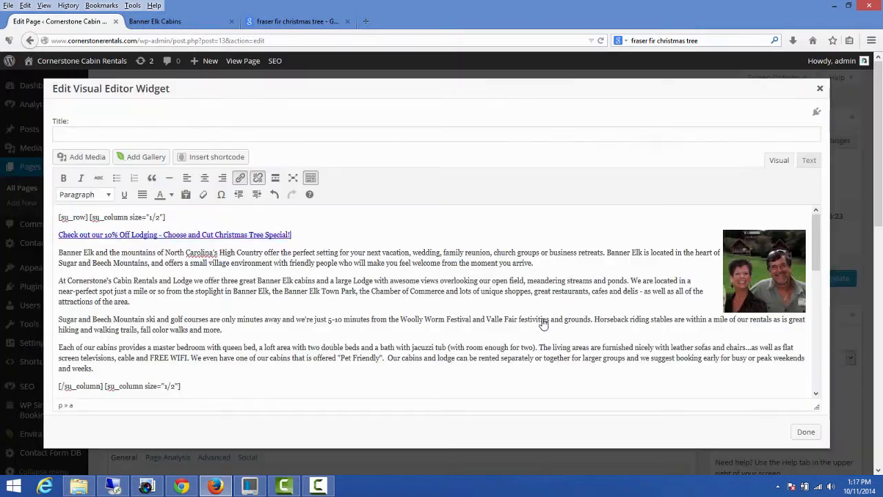
pyautogui.click(806, 432)
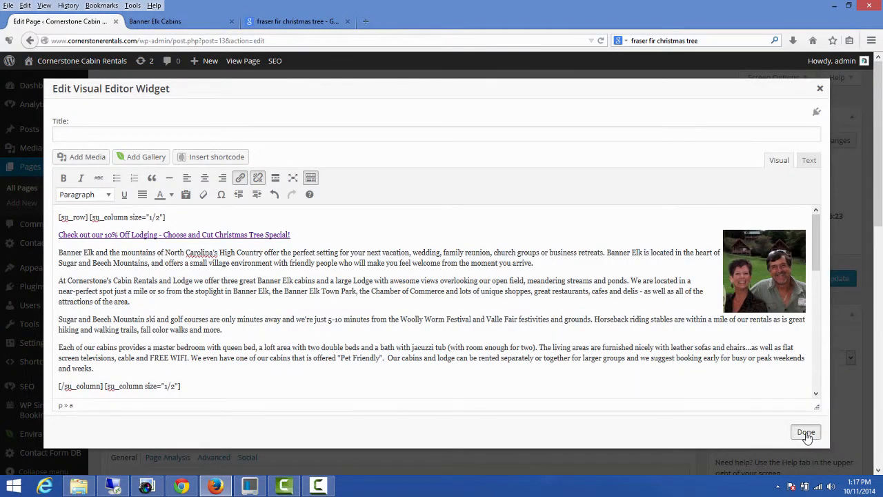
pyautogui.click(837, 282)
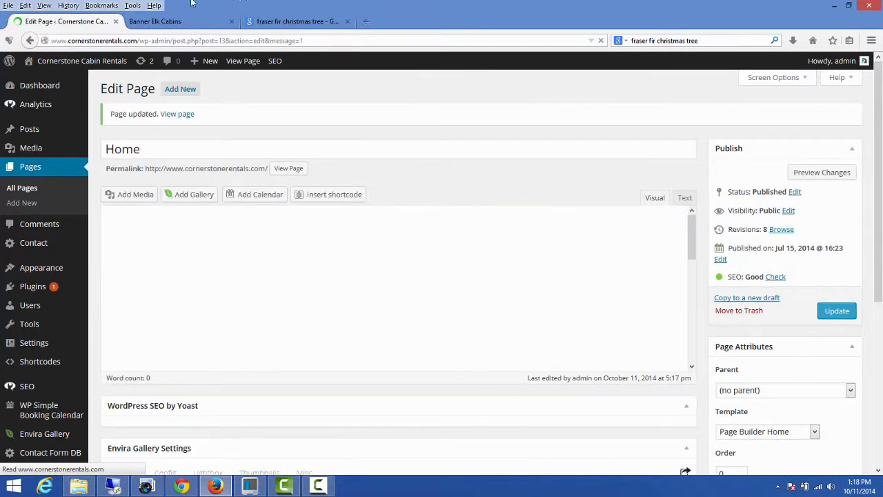
# Step: Reload the live home page, check the new special link in its text, and return to the Home page editor
pyautogui.click(162, 21)
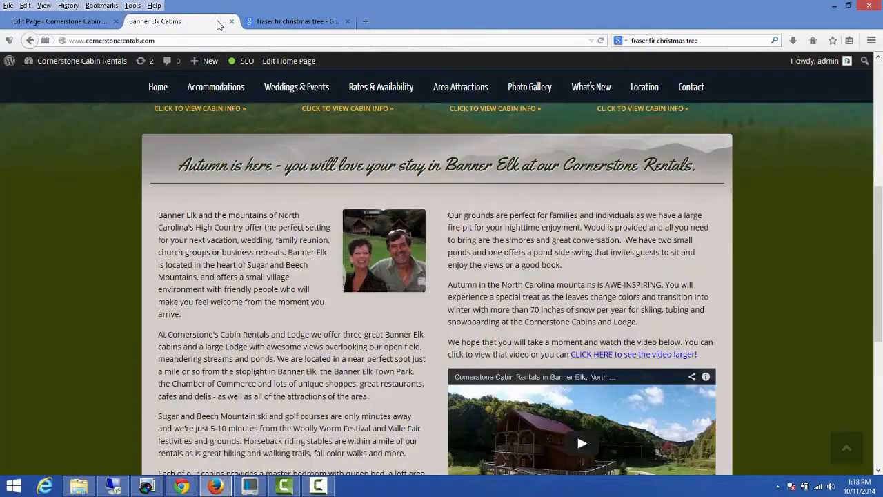
pyautogui.click(600, 40)
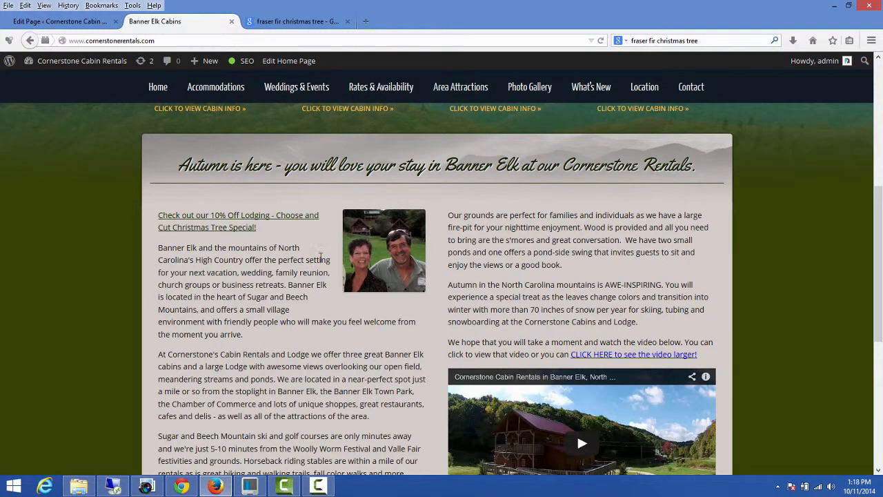
pyautogui.click(59, 21)
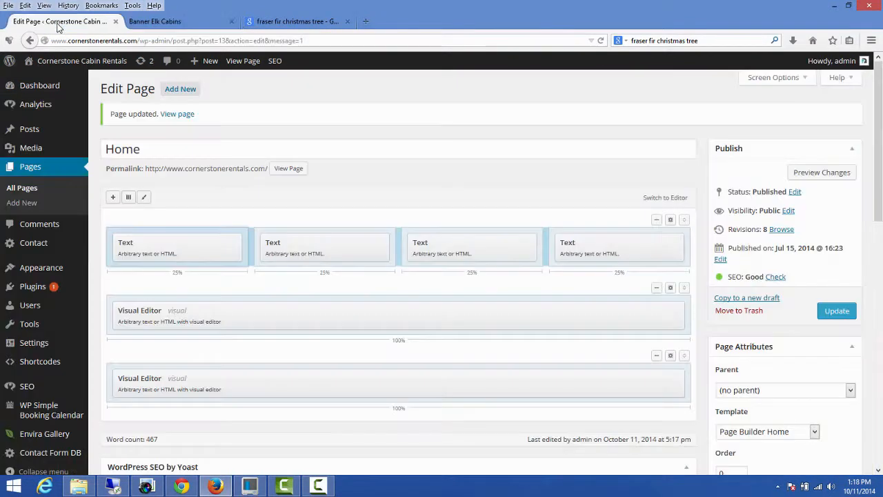
# Step: In the last Visual Editor widget, move the couple's photo to the start of the "At Cornerstone's Cabin Rentals and Lodge" paragraph
pyautogui.moveTo(378, 394)
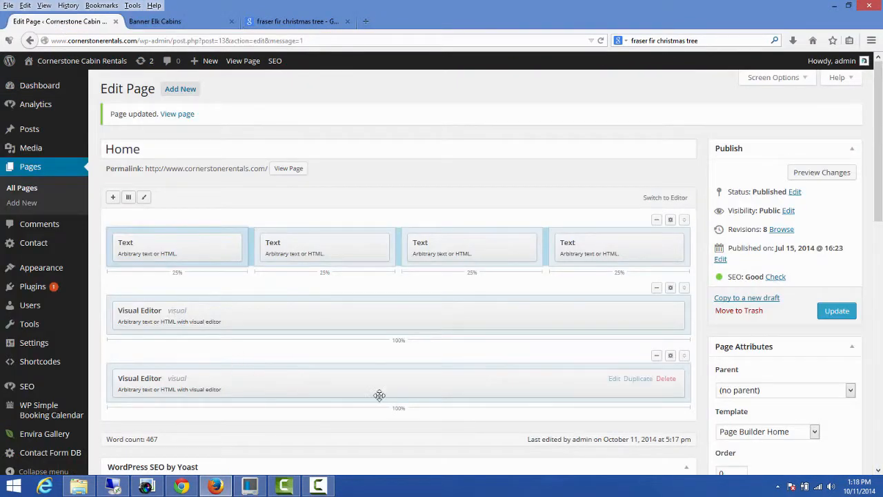
pyautogui.click(612, 379)
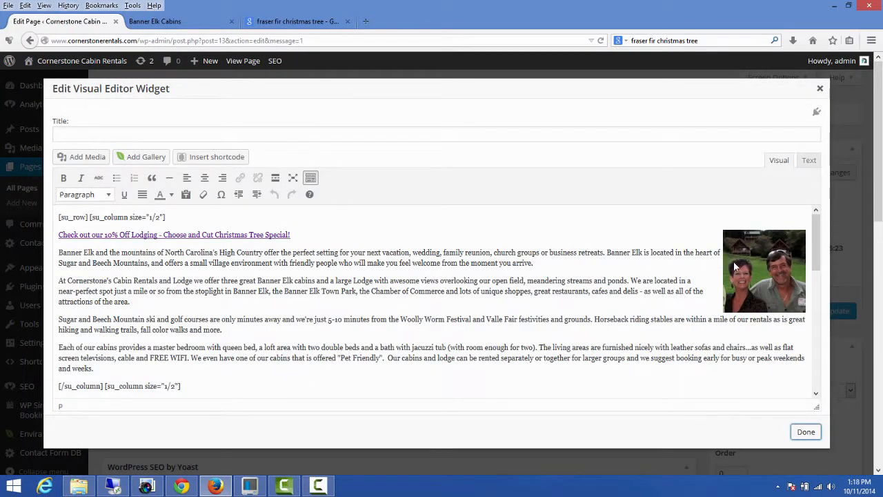
pyautogui.click(748, 258)
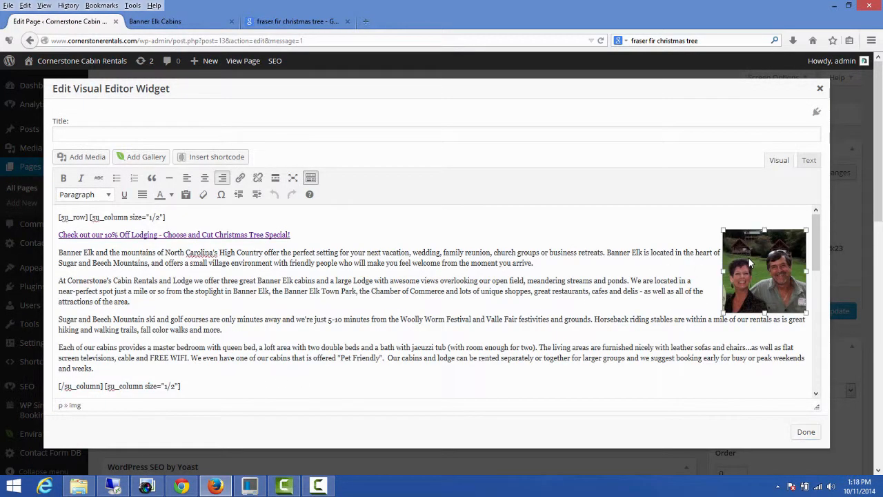
pyautogui.moveTo(744, 268); pyautogui.dragTo(59, 287)
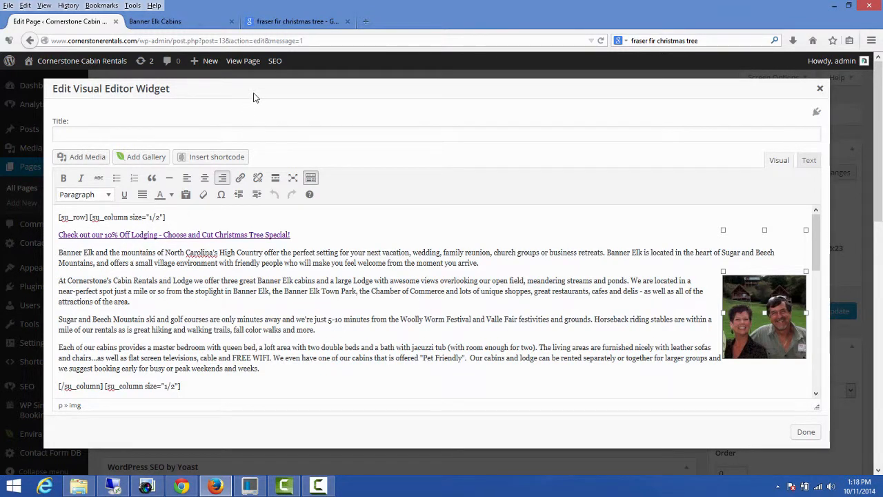
# Step: Copy the 191 × 299 Schilter Family Farm tree image from the fraser fir christmas tree image results
pyautogui.click(286, 23)
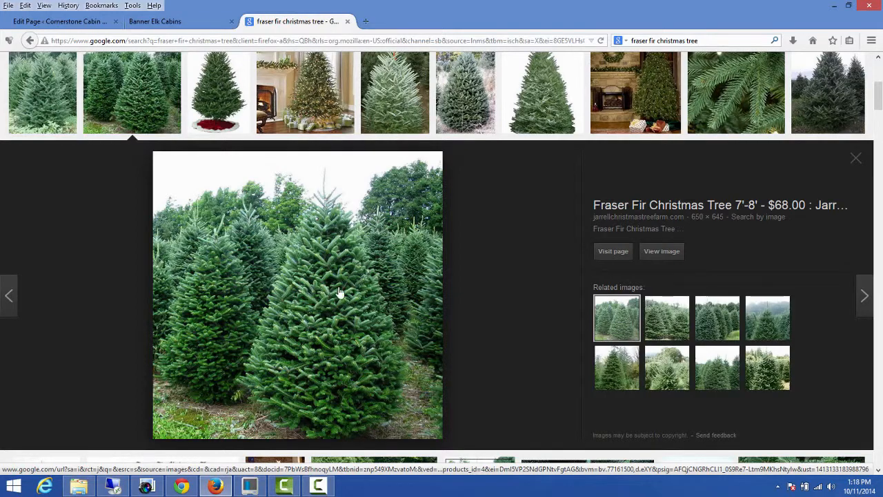
pyautogui.scroll(2, 348, 296)
pyautogui.scroll(3, 349, 296)
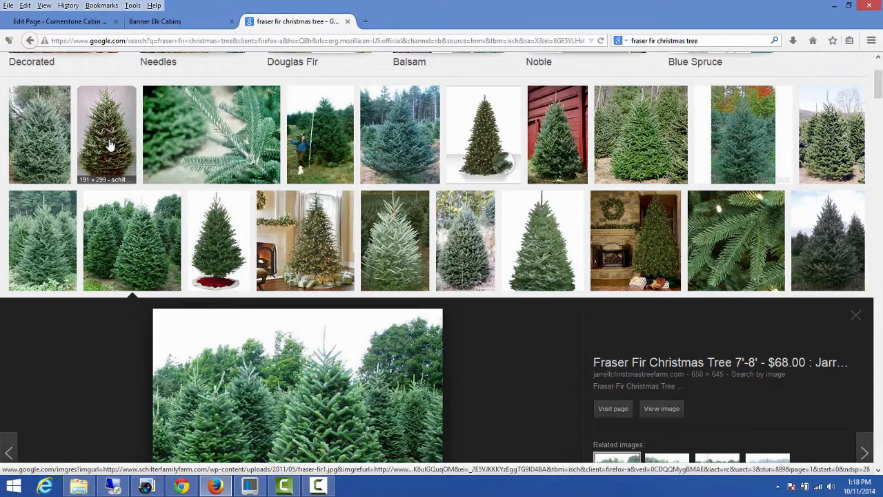
pyautogui.click(109, 145)
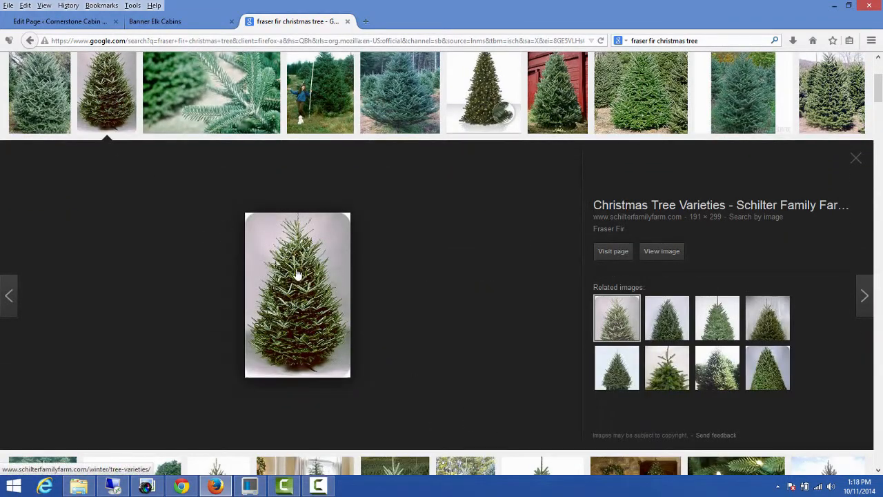
pyautogui.rightClick(310, 295)
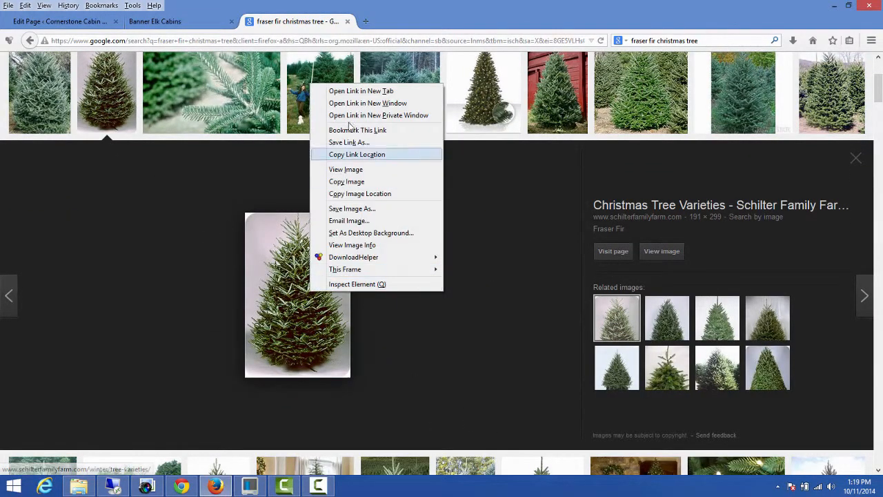
pyautogui.click(338, 179)
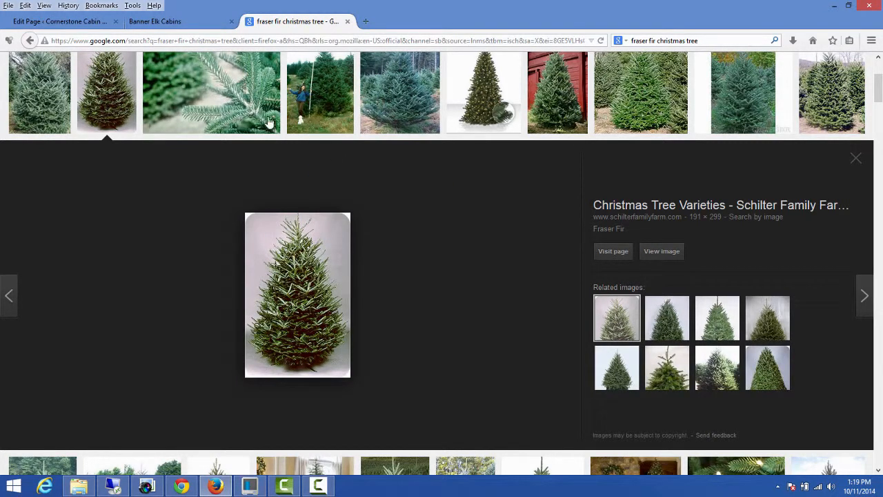
# Step: Paste the copied tree image in front of the special link line in the Home page widget and shrink it by about a third
pyautogui.click(177, 22)
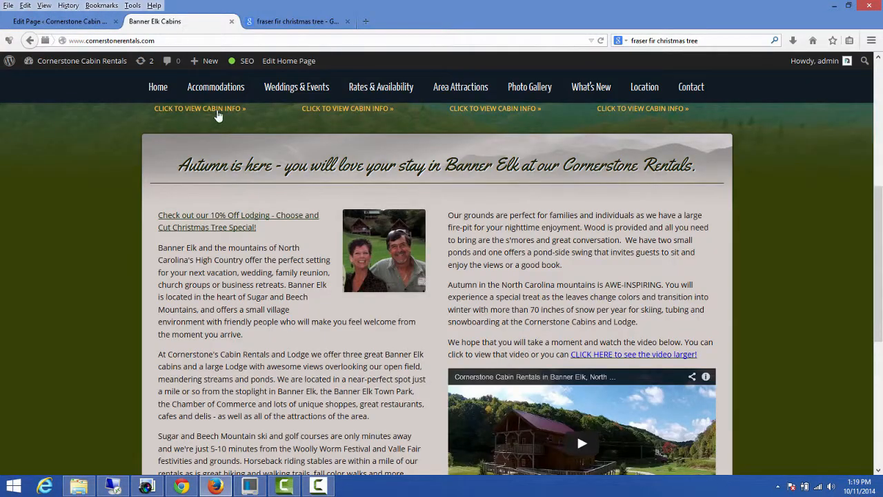
pyautogui.click(74, 25)
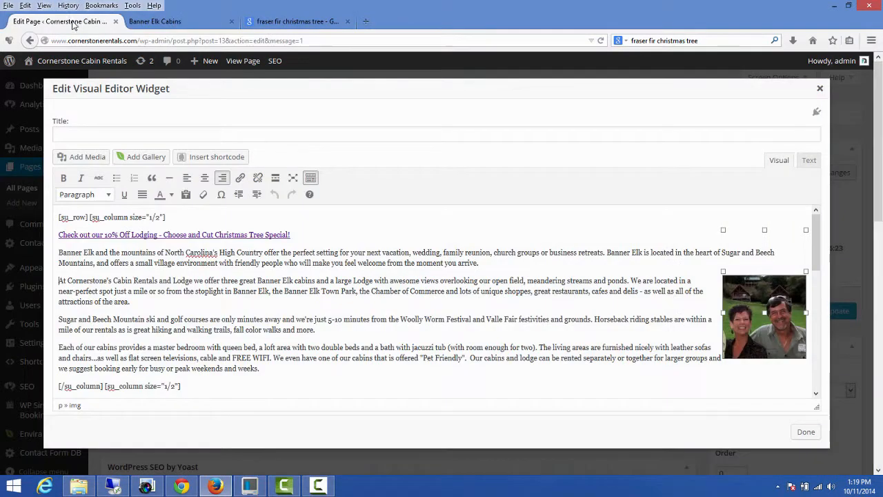
pyautogui.click(59, 235)
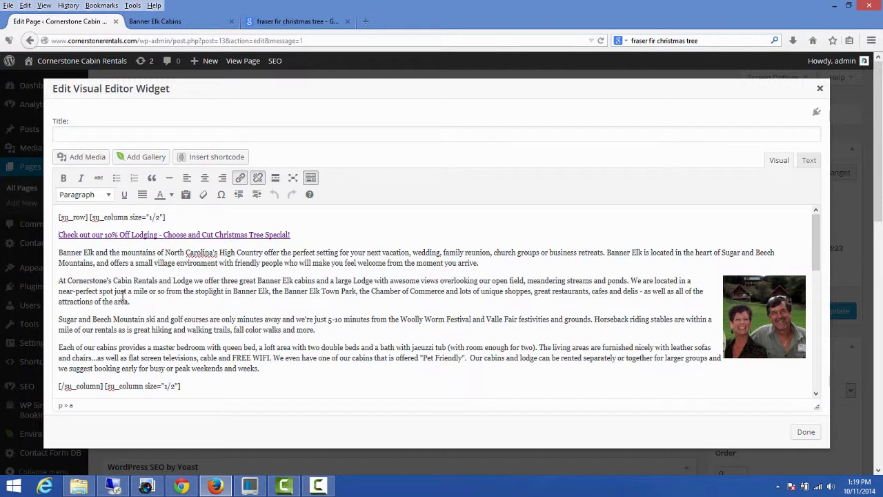
pyautogui.hotkey('ctrl', 'v')
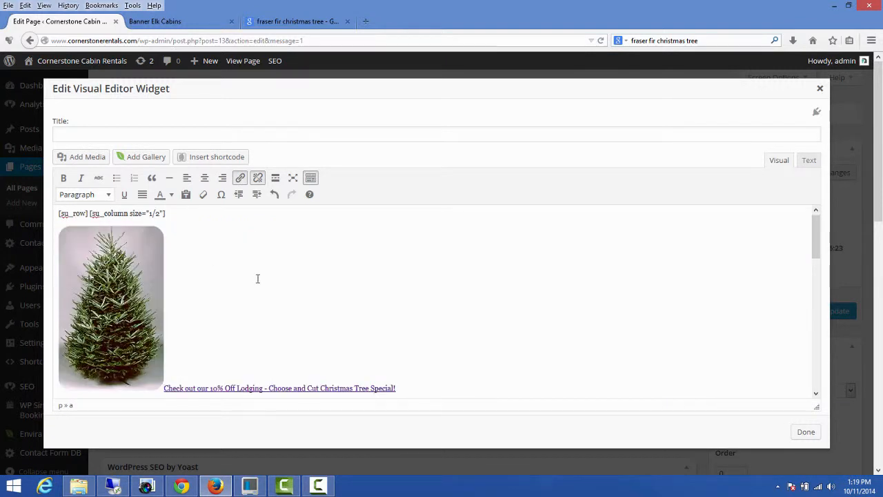
pyautogui.click(146, 312)
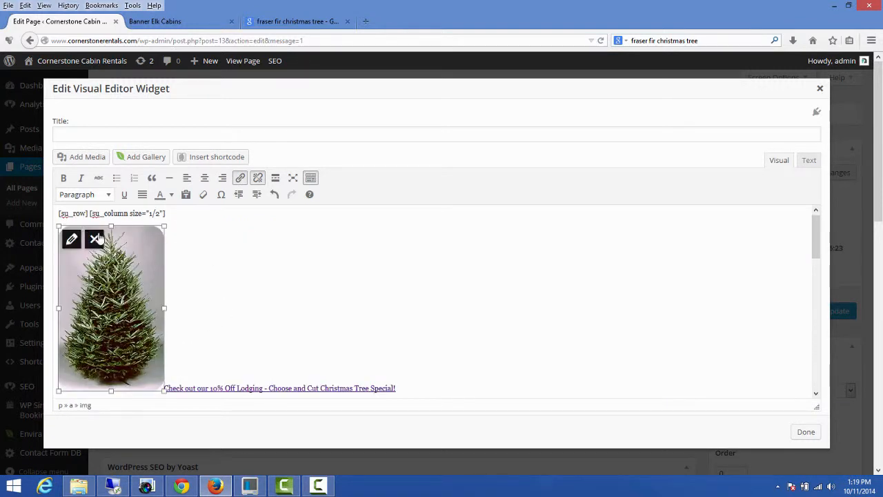
pyautogui.moveTo(165, 226); pyautogui.dragTo(129, 284)
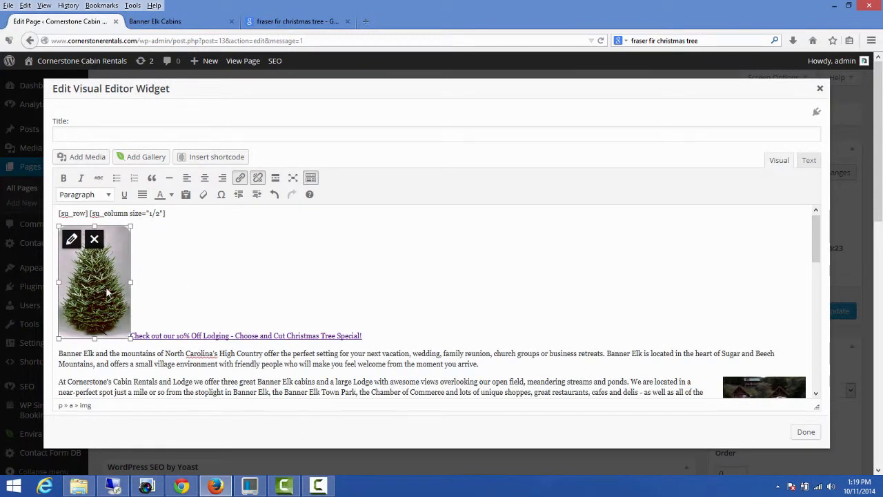
# Step: Align the tree image left and set its alternative text to "Choose and Cut Christmas Tree Special"
pyautogui.click(72, 239)
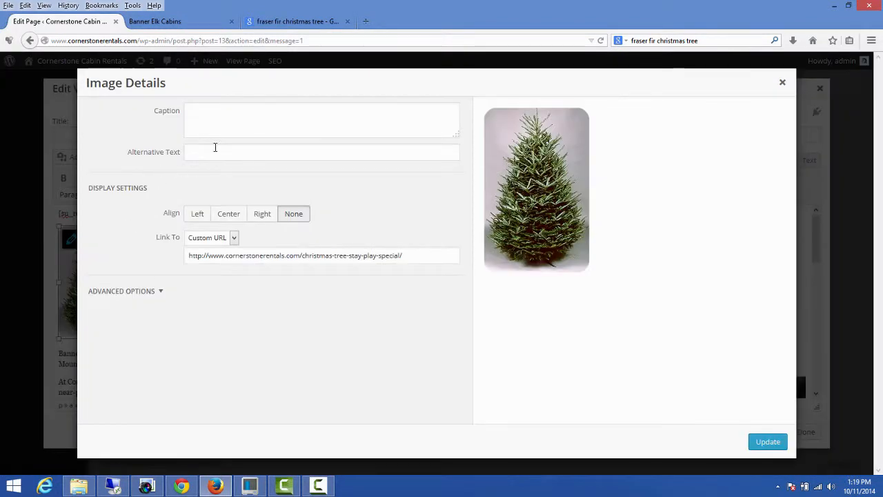
pyautogui.click(198, 220)
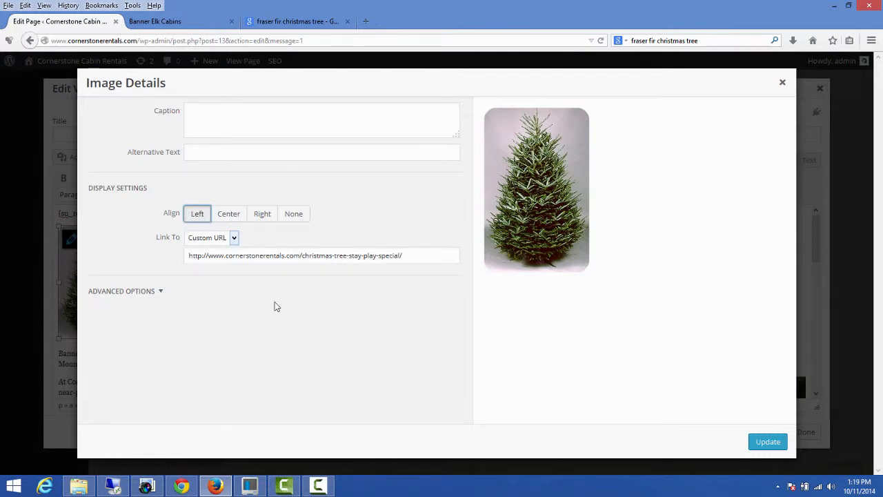
pyautogui.click(199, 152)
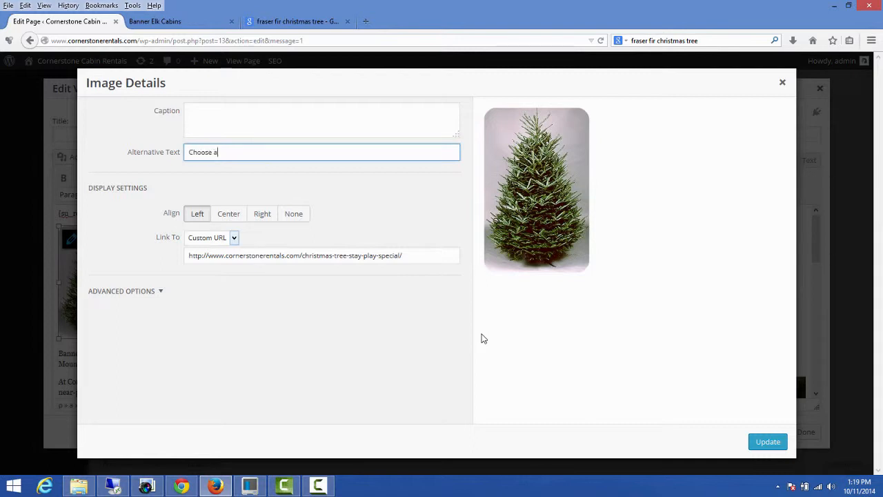
pyautogui.write('Choose and Cut Christmas Tree Spe')
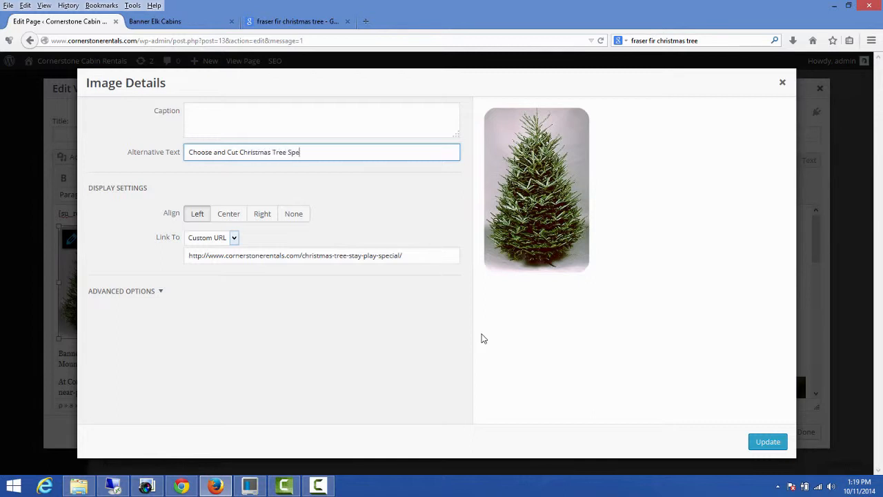
pyautogui.write('cial')
pyautogui.click(776, 440)
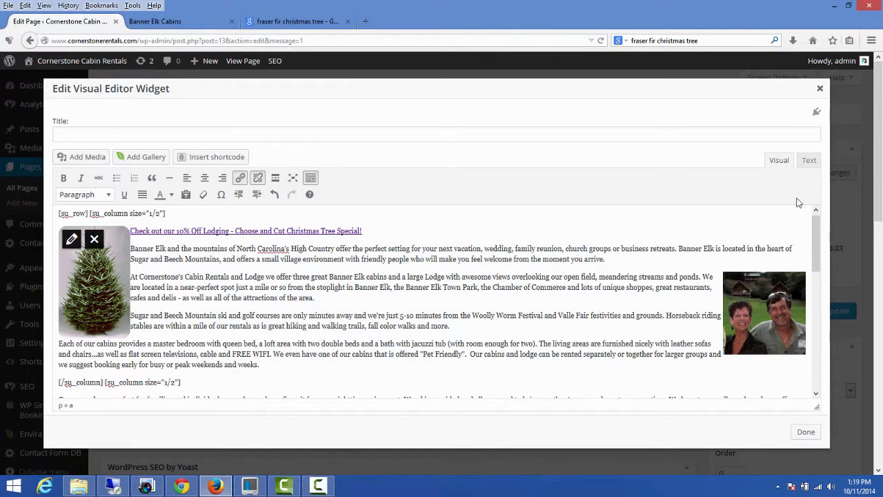
# Step: Finish the widget edit, update the Home page and reload the live home page
pyautogui.click(804, 431)
pyautogui.click(836, 312)
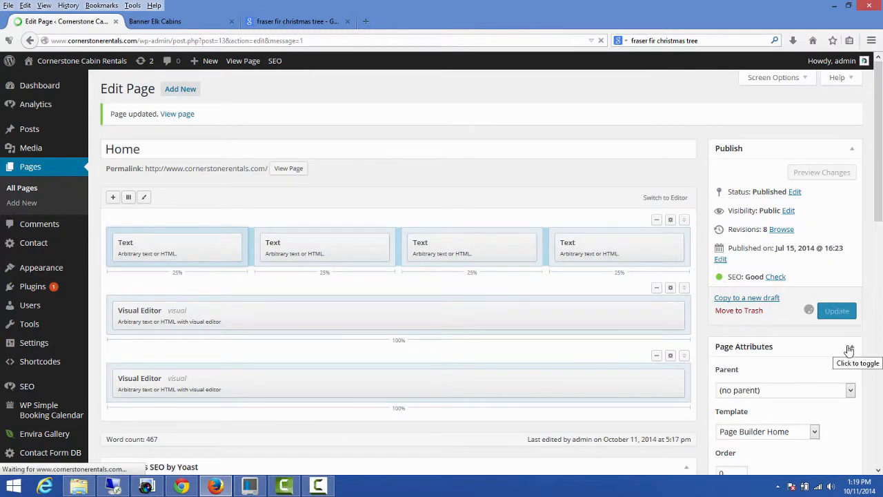
pyautogui.click(156, 21)
pyautogui.press('F5')
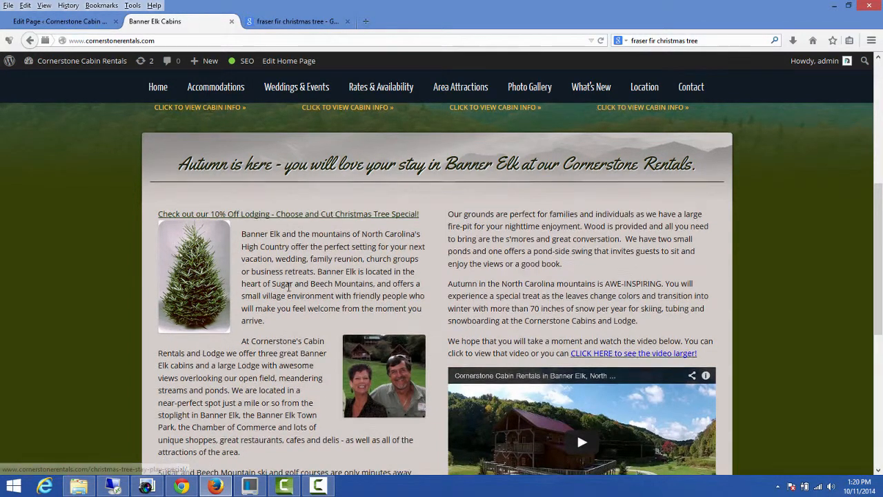
# Step: Examine the tree image's placement among the live home page text and follow its link to the special page
pyautogui.scroll(-3, 289, 286)
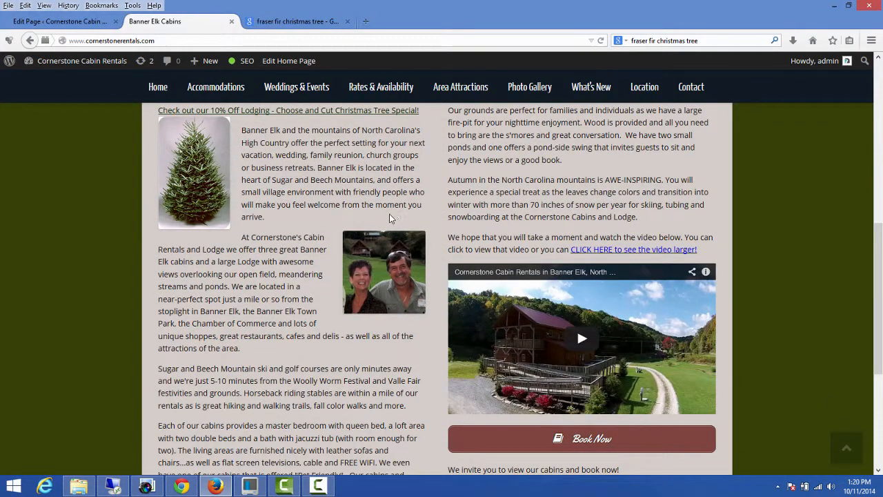
pyautogui.scroll(1, 321, 224)
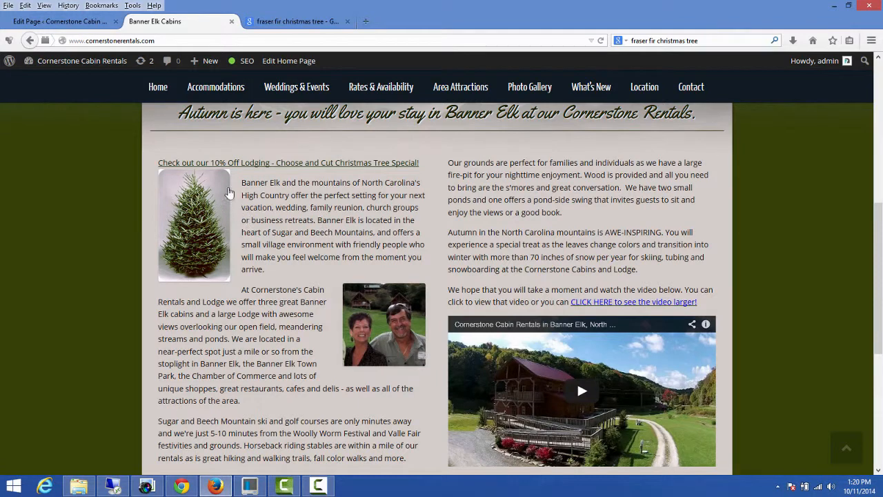
pyautogui.scroll(1, 293, 293)
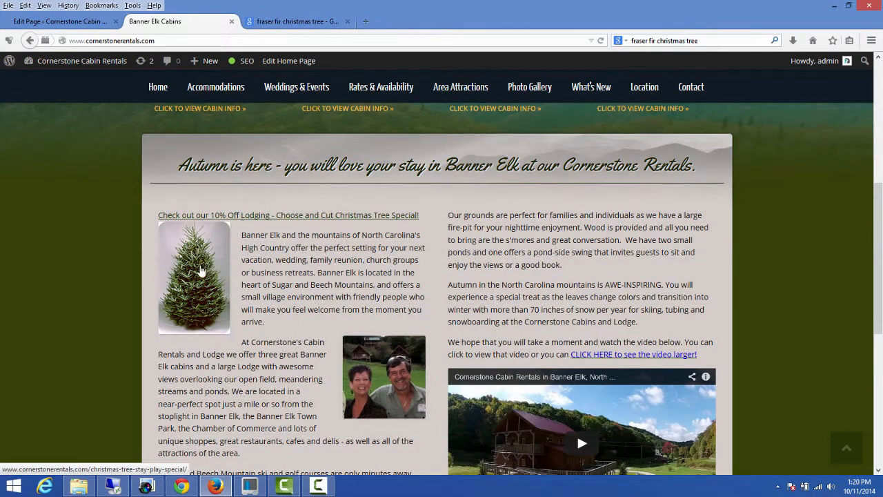
pyautogui.click(203, 272)
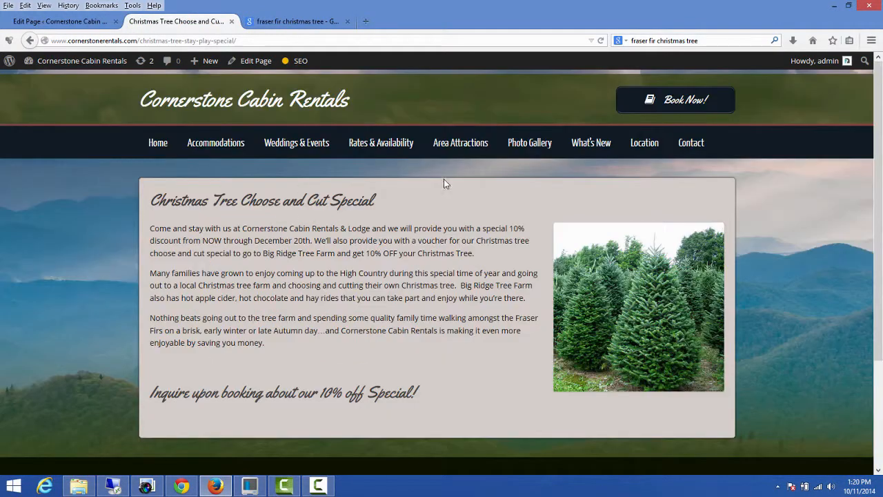
# Step: Remove the tree image and the linked special line above the Banner Elk introduction from the Home page's last Visual Editor widget
pyautogui.click(61, 21)
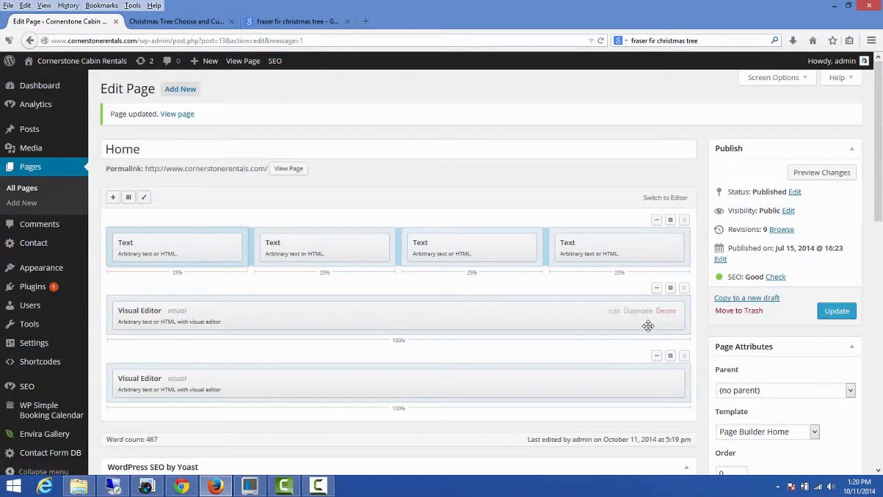
pyautogui.click(613, 379)
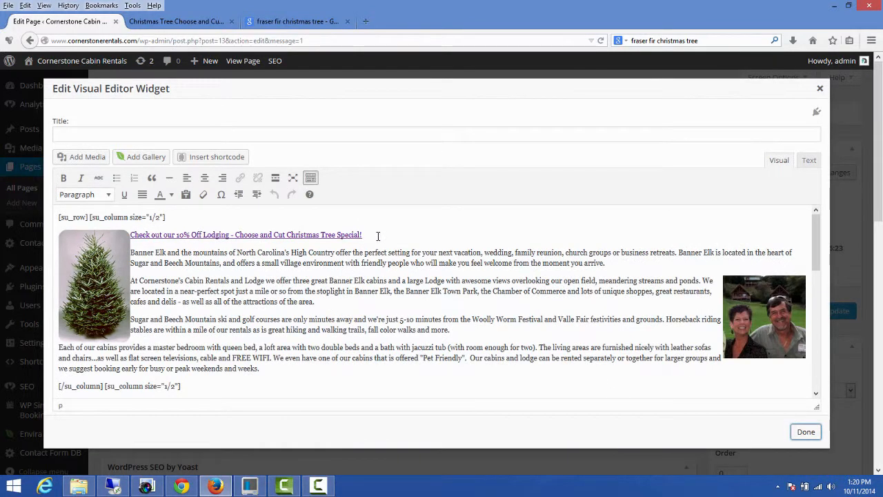
pyautogui.click(100, 250)
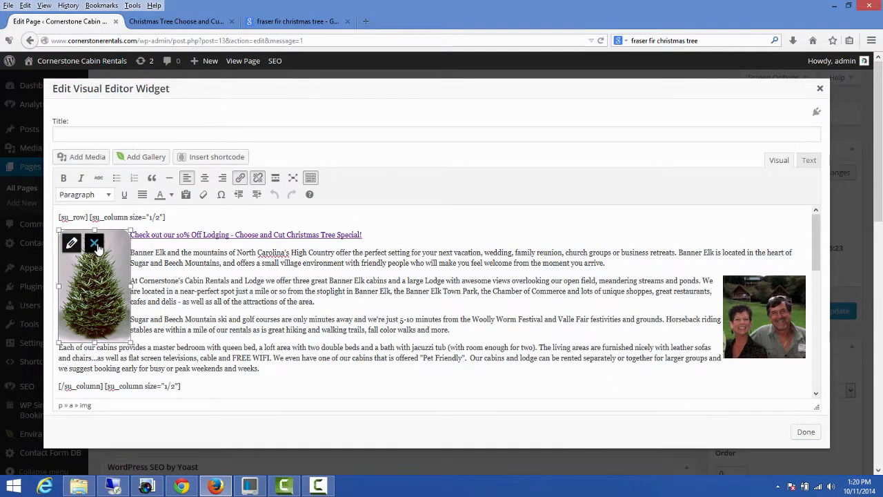
pyautogui.press('Delete')
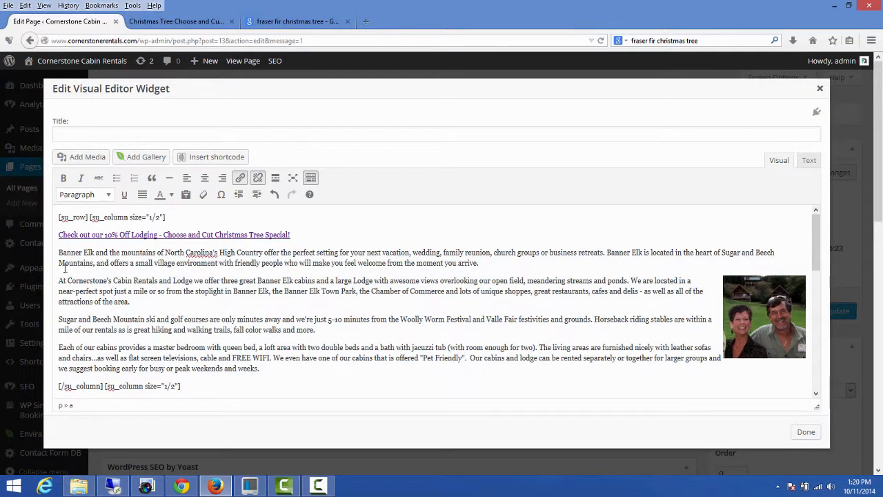
pyautogui.moveTo(55, 248); pyautogui.dragTo(57, 240)
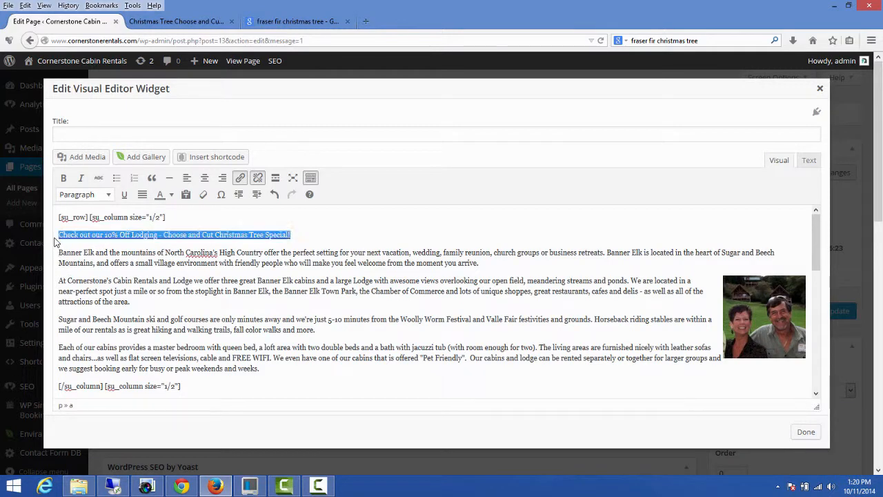
pyautogui.press('Delete')
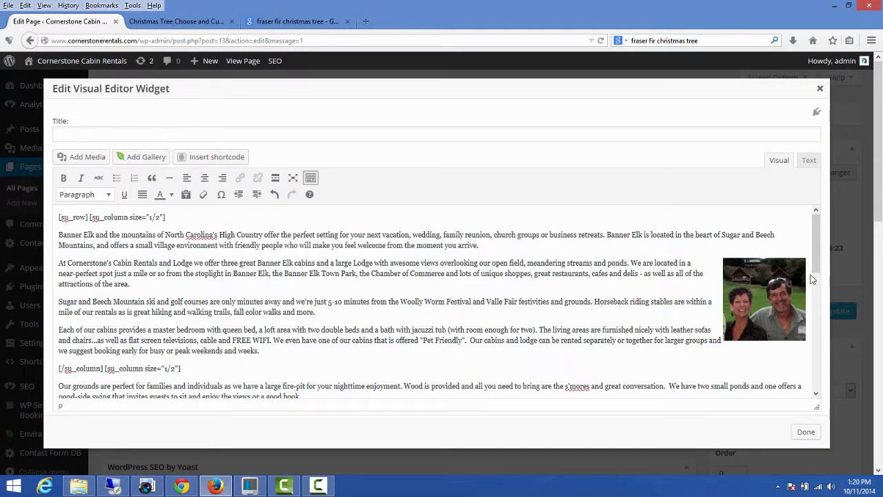
# Step: View the live home page again and examine the two text columns around the tree image and video
pyautogui.click(186, 23)
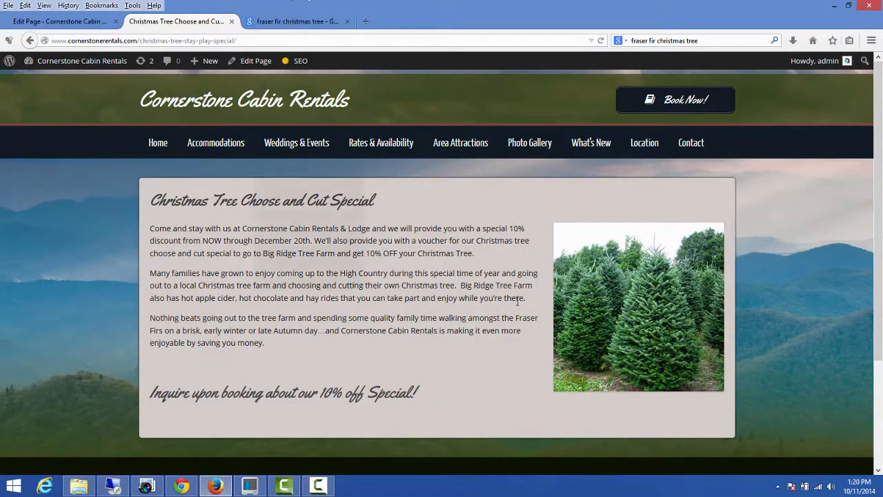
pyautogui.click(156, 149)
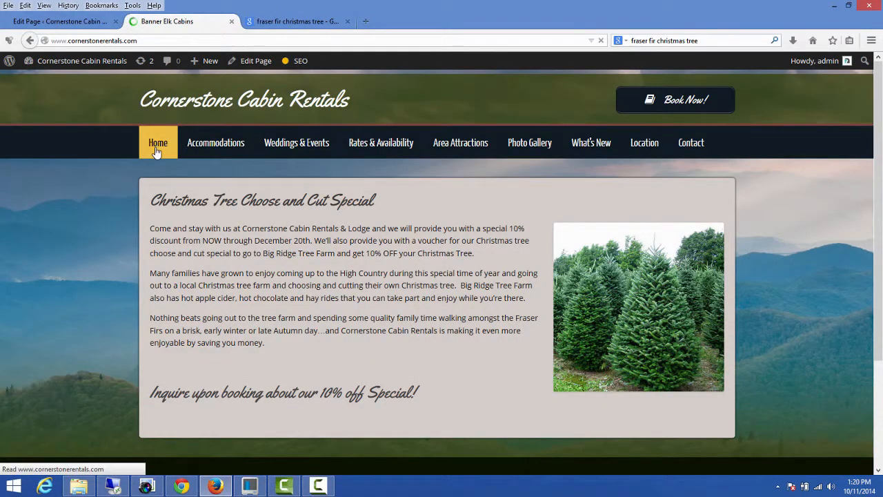
pyautogui.scroll(-6, 290, 262)
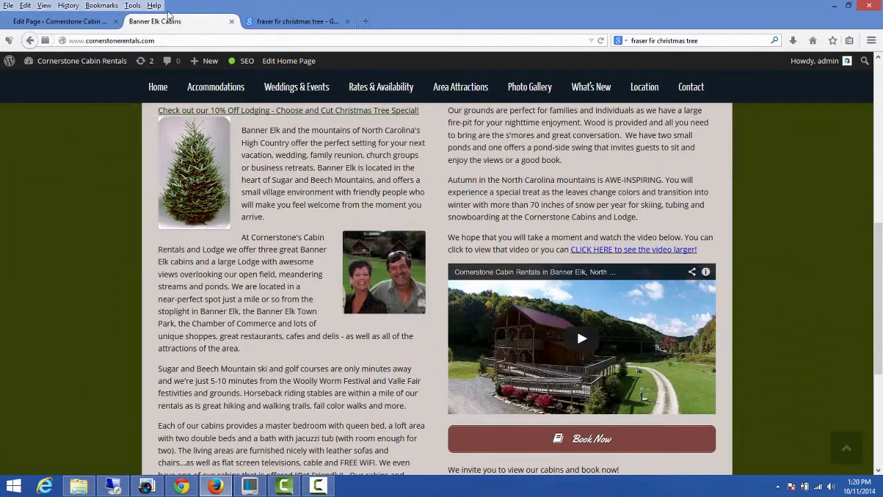
# Step: Move the couple's photo up beside the Banner Elk introduction in the Home page's Visual Editor widget
pyautogui.click(95, 24)
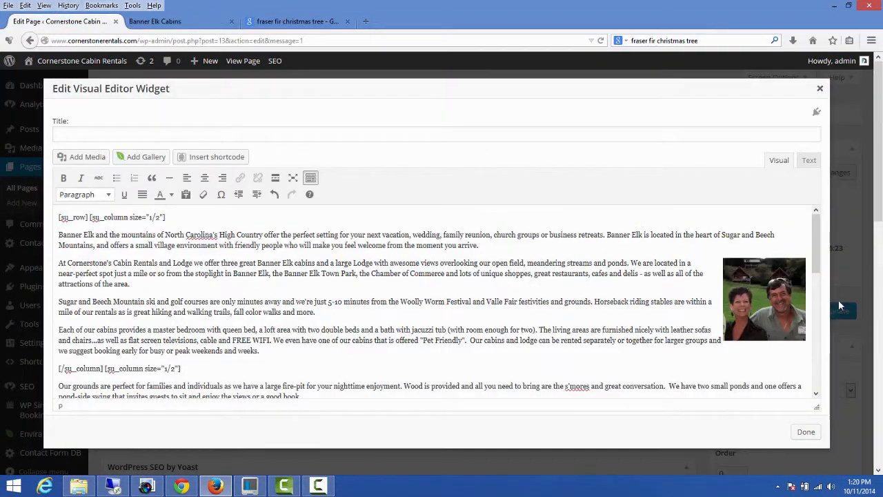
pyautogui.click(751, 291)
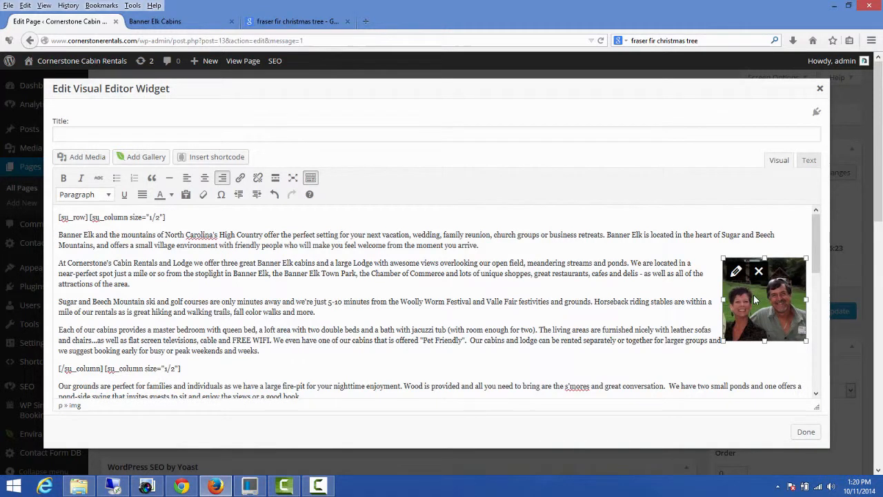
pyautogui.moveTo(753, 295); pyautogui.dragTo(97, 250)
pyautogui.moveTo(75, 234); pyautogui.dragTo(60, 234)
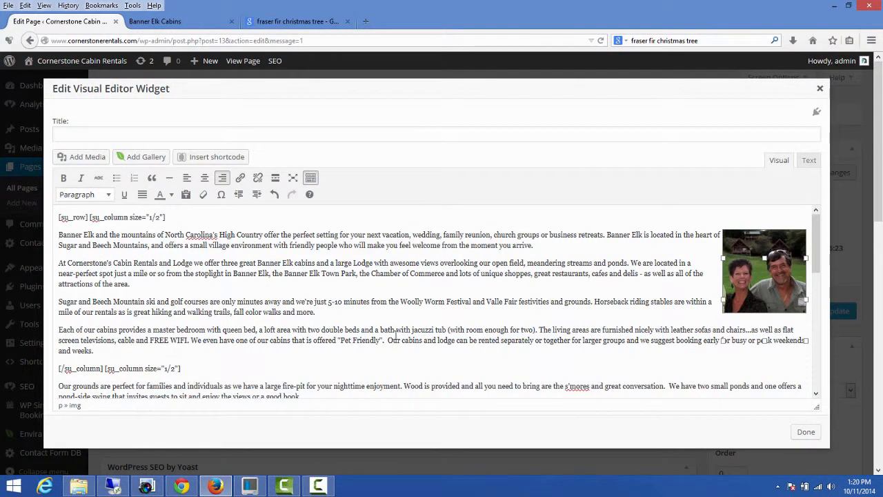
# Step: Finish the widget edit, update the Home page and reload the live home page
pyautogui.click(805, 432)
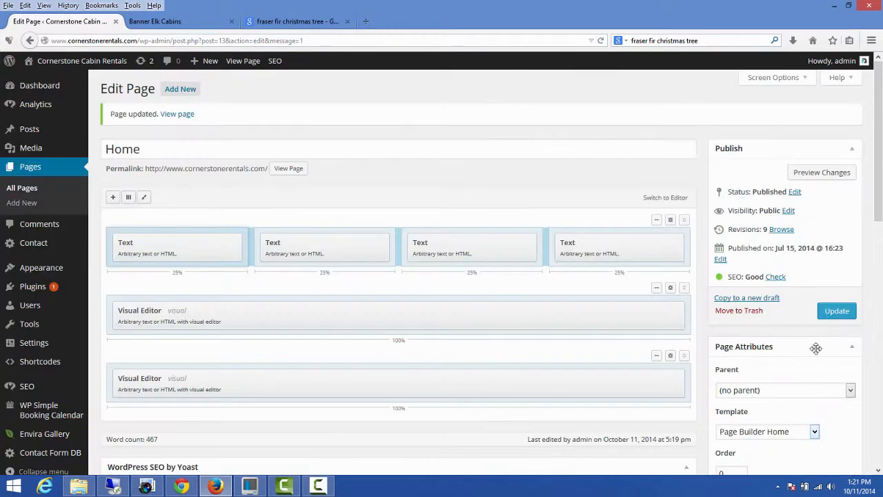
pyautogui.click(836, 311)
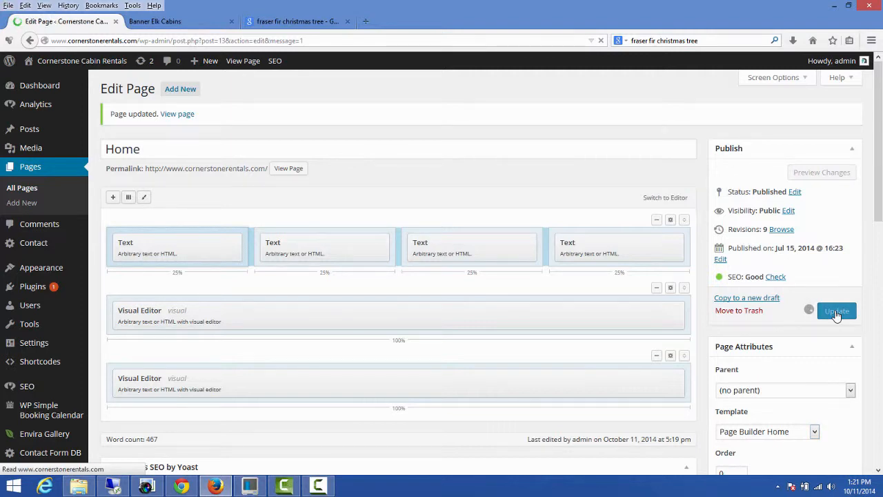
pyautogui.click(172, 21)
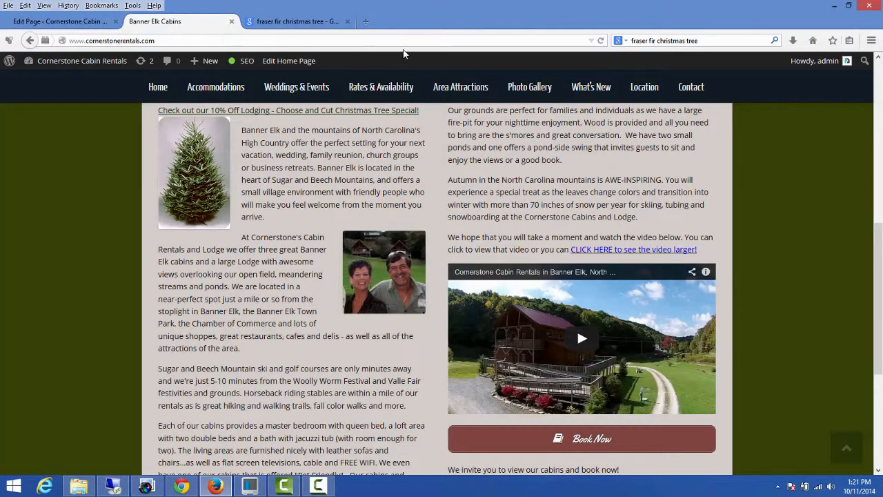
pyautogui.click(601, 41)
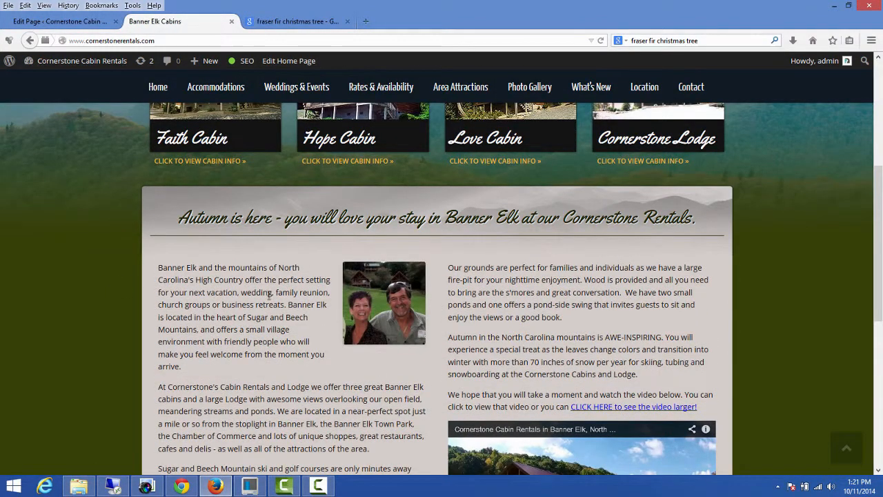
# Step: Examine the live home page's text columns, photo placement, footer and cabin sections without the tree special
pyautogui.scroll(-4, 345, 256)
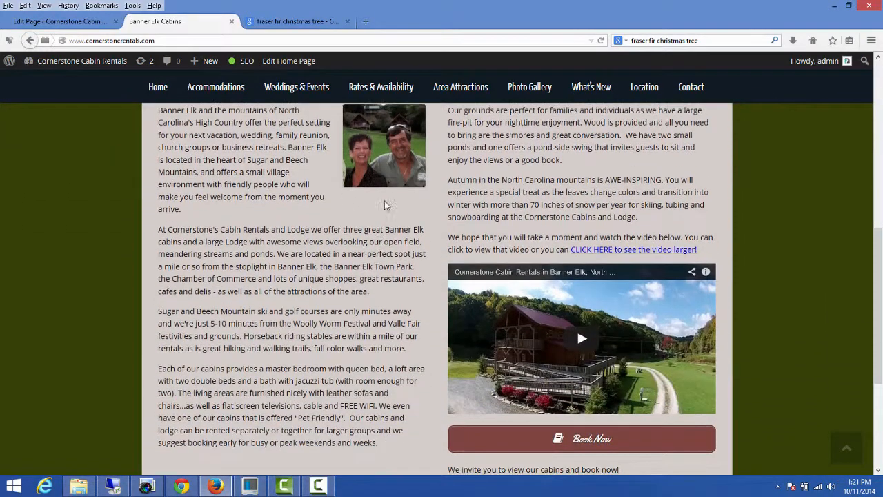
pyautogui.scroll(1, 243, 166)
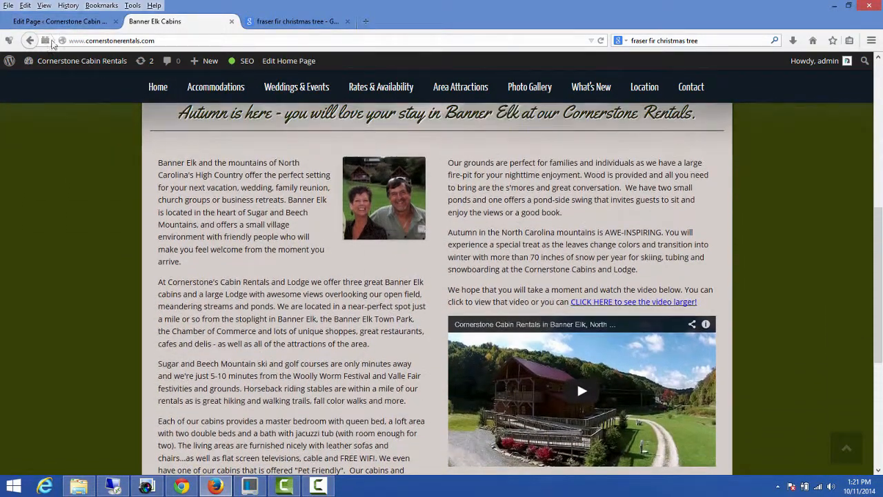
pyautogui.moveTo(301, 110)
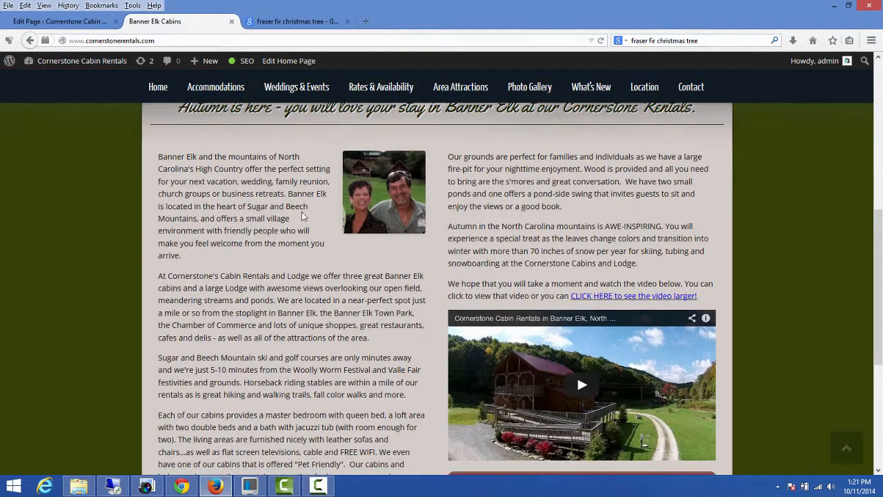
pyautogui.scroll(-5, 296, 204)
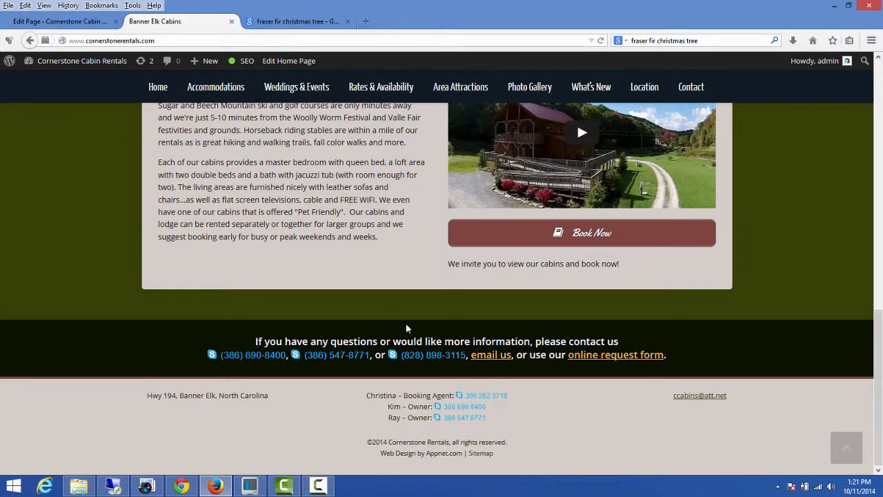
pyautogui.scroll(6, 304, 181)
pyautogui.scroll(2, 183, 73)
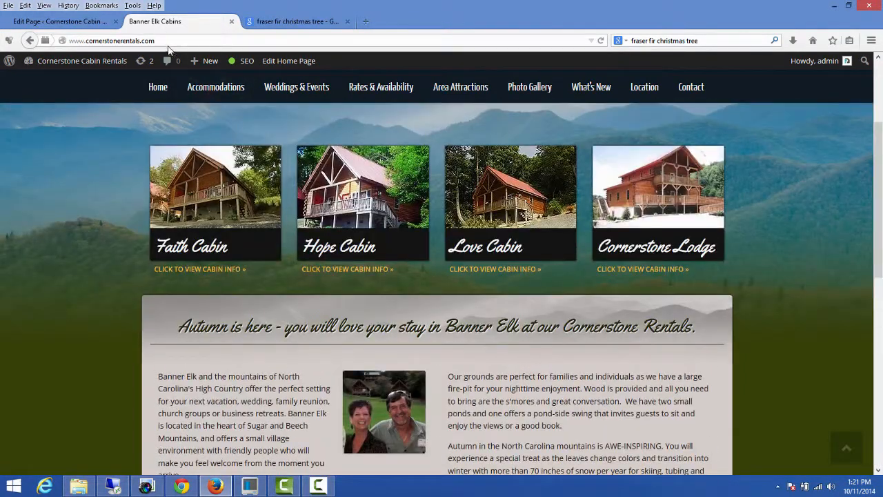
pyautogui.click(161, 41)
pyautogui.doubleClick(161, 41)
pyautogui.click(165, 41)
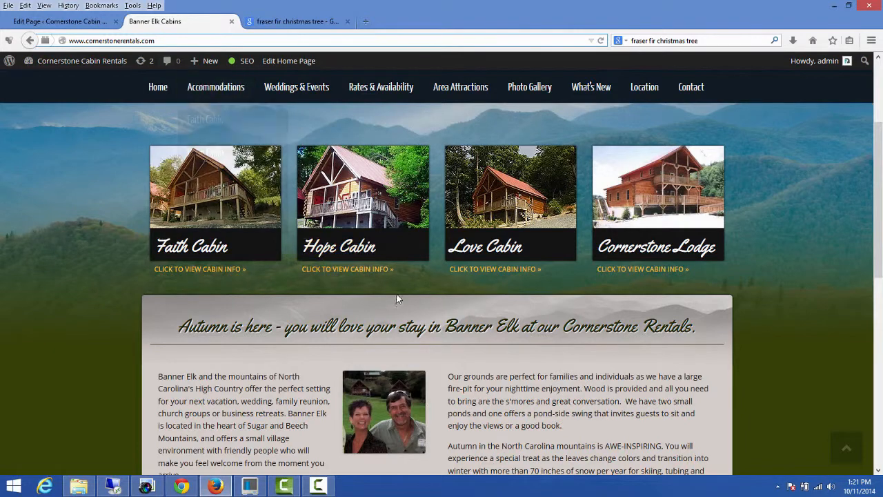
# Step: Open the site's Sitemap from the footer and look for the Christmas Tree Choose and Cut Special among the listed pages
pyautogui.scroll(-7, 576, 279)
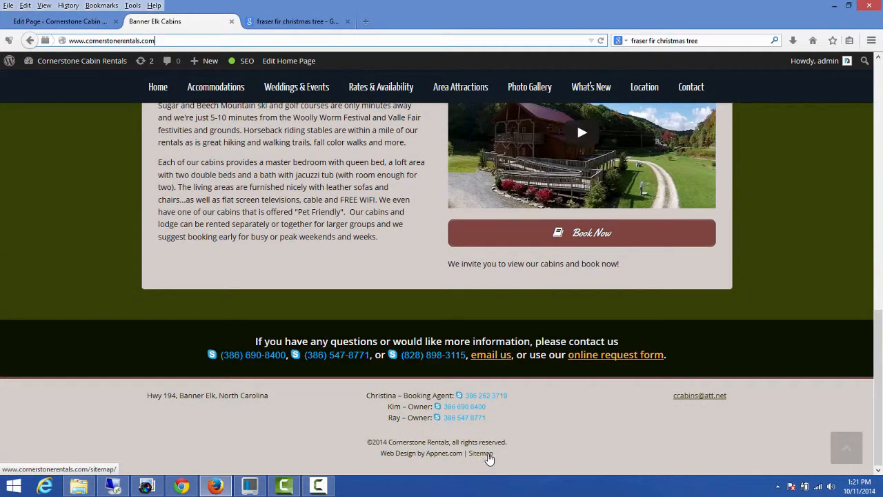
pyautogui.click(488, 456)
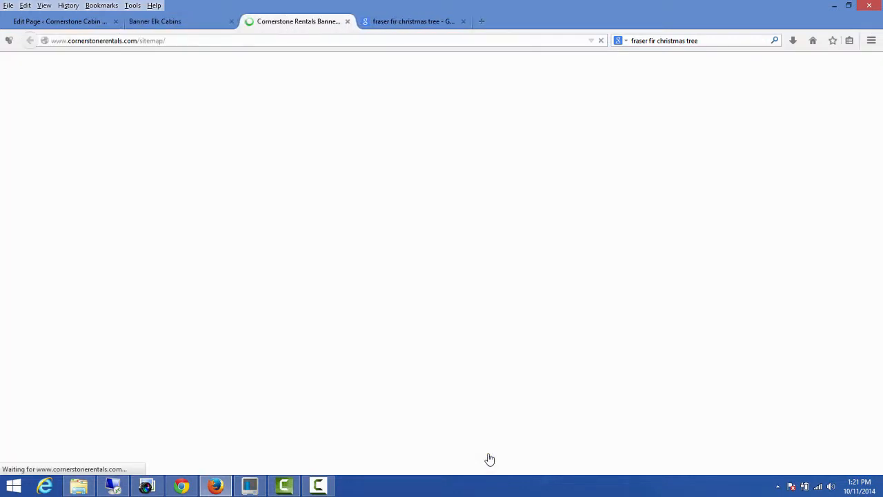
pyautogui.scroll(-3, 404, 336)
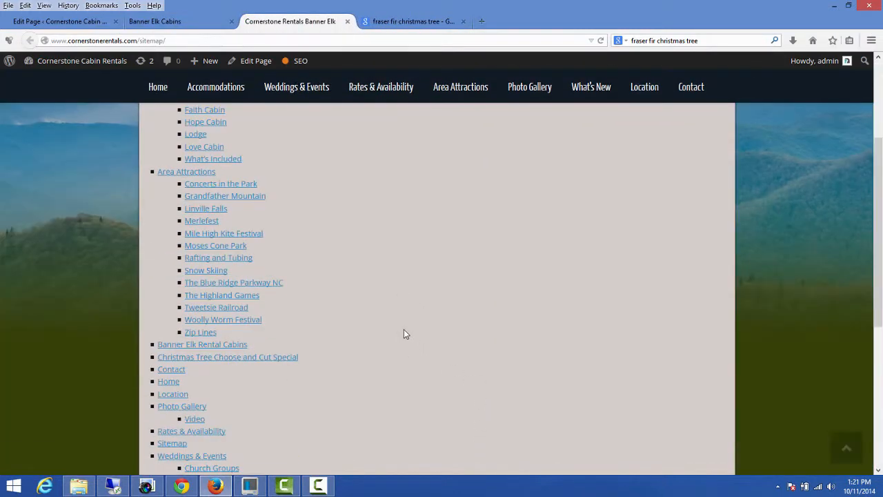
pyautogui.scroll(3, 435, 306)
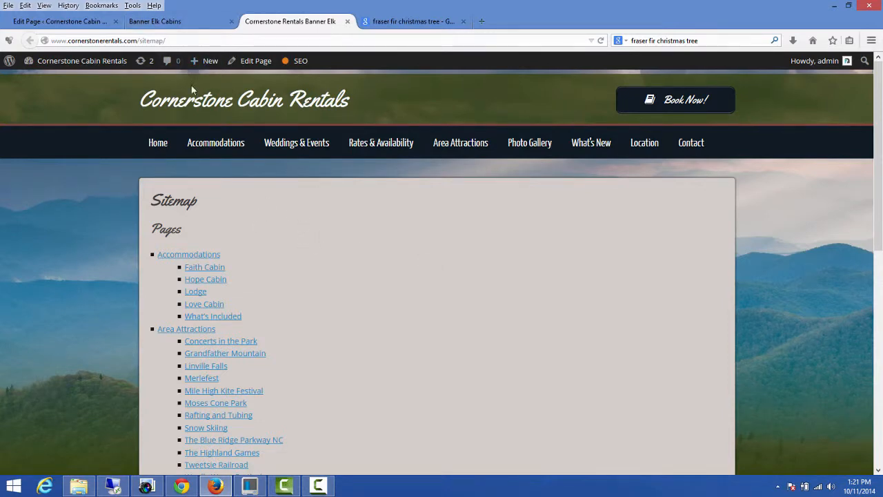
pyautogui.scroll(-3, 388, 298)
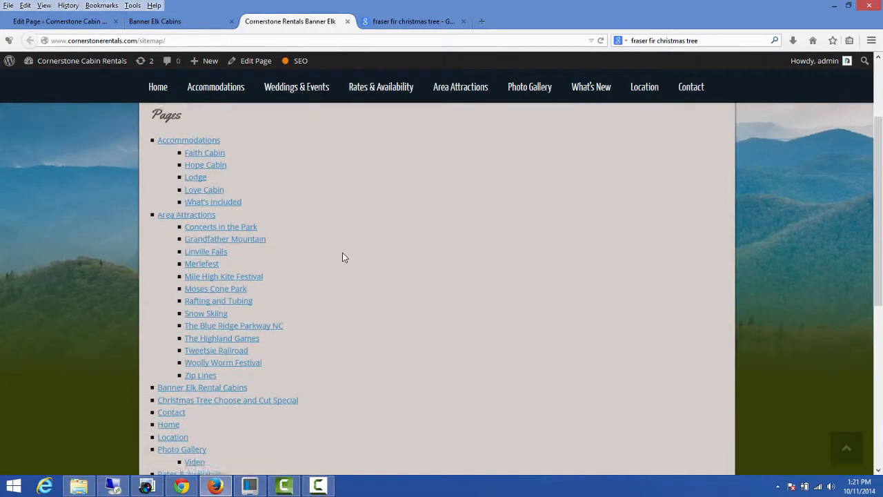
pyautogui.scroll(-3, 344, 256)
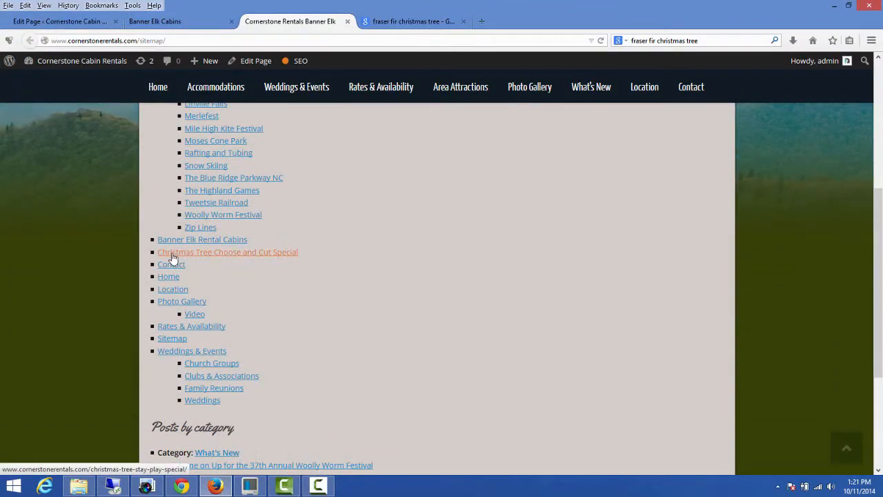
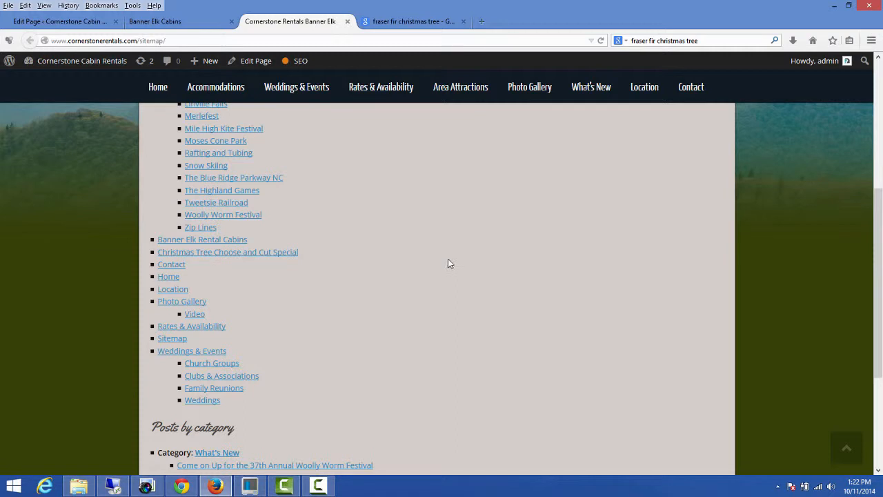
pyautogui.scroll(3, 339, 270)
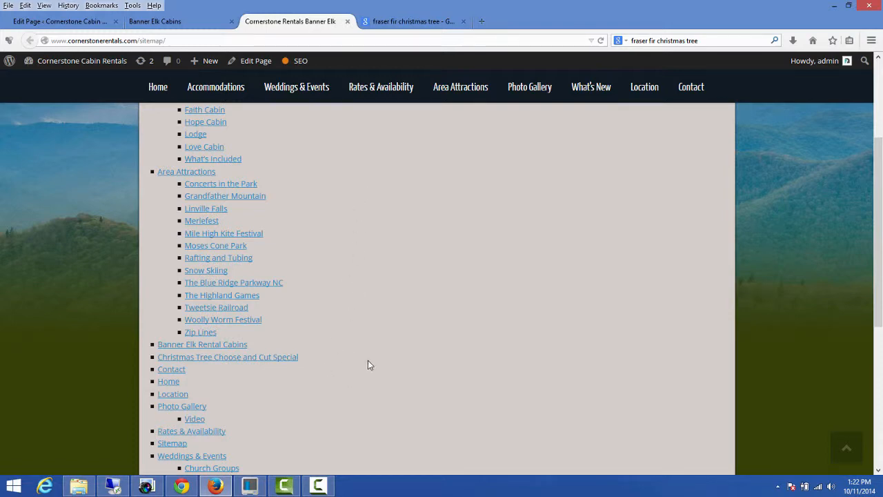
# Step: Sort the WordPress Pages list by date, trash the Christmas Tree Choose and Cut Special page and delete it permanently
pyautogui.click(73, 26)
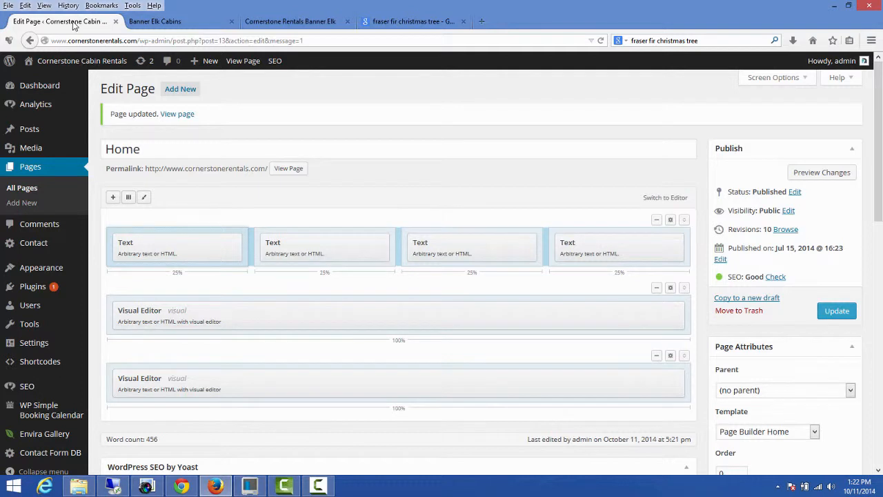
pyautogui.click(31, 172)
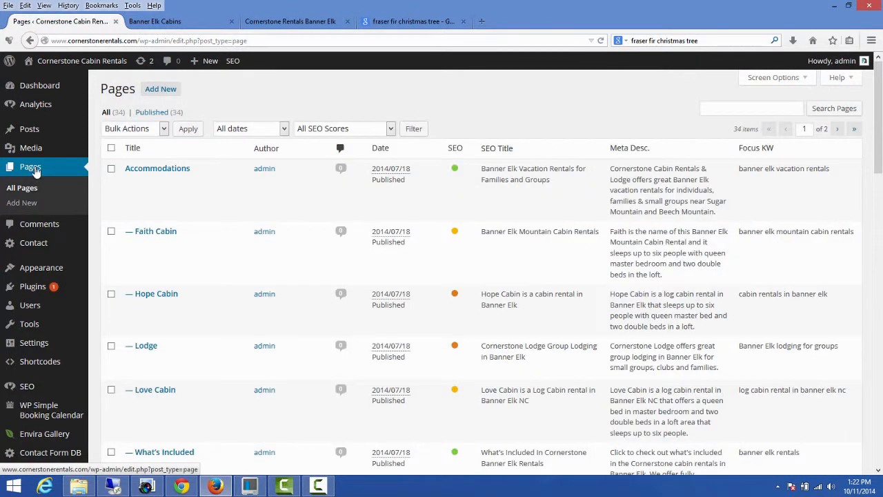
pyautogui.click(381, 149)
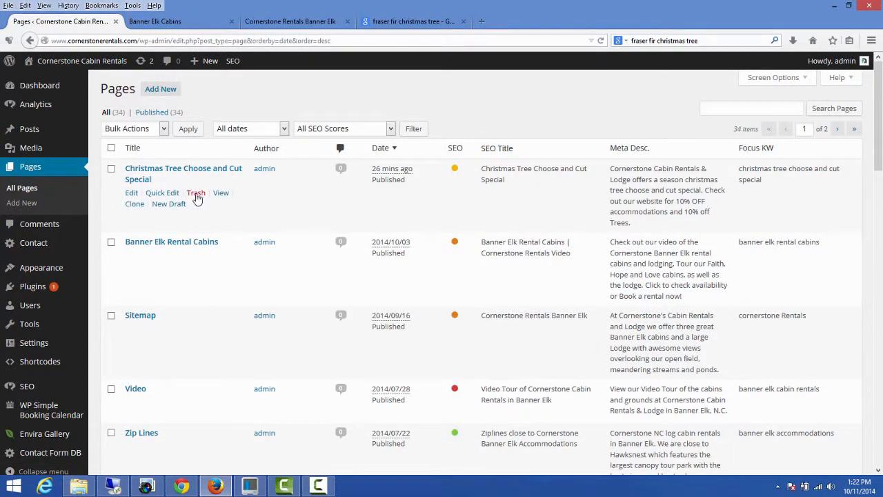
pyautogui.click(196, 195)
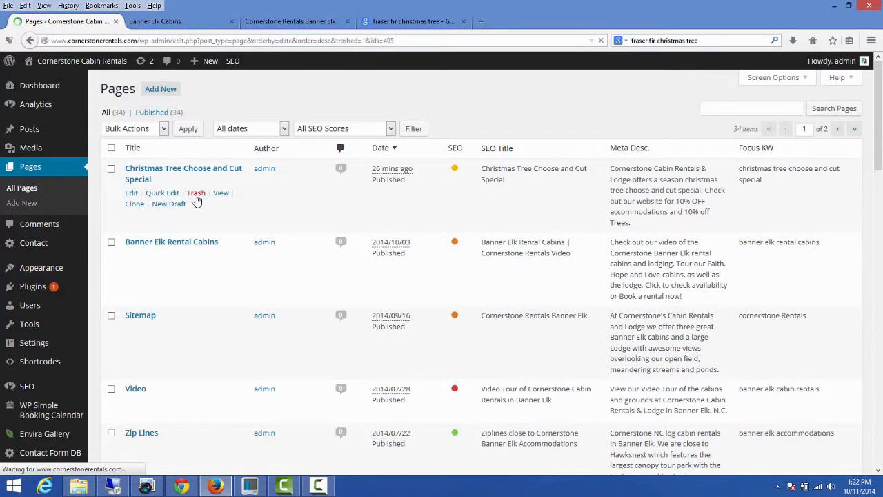
pyautogui.click(204, 146)
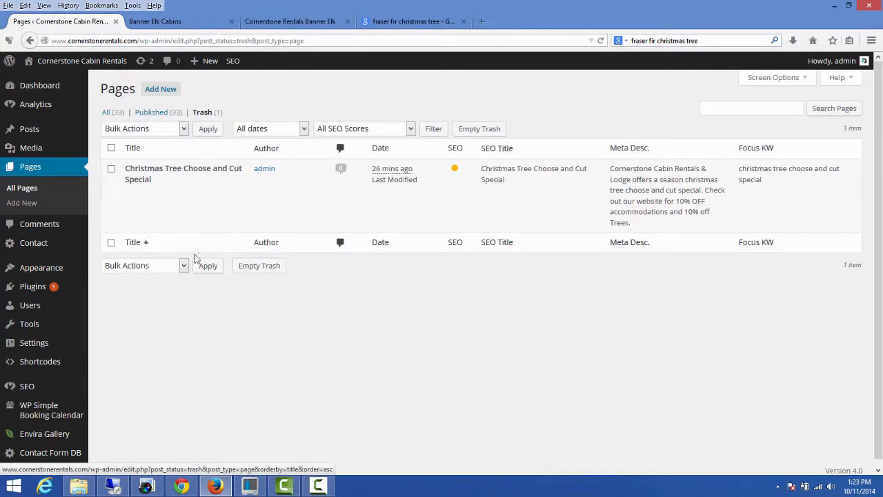
pyautogui.click(196, 194)
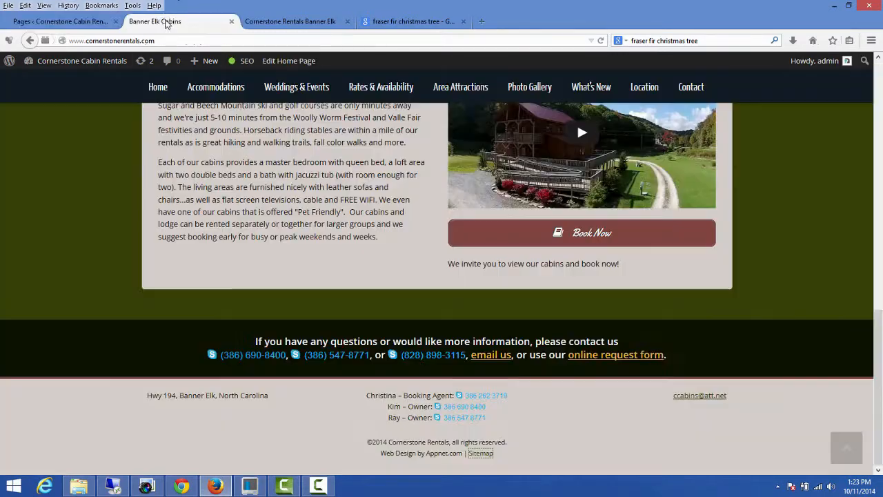
# Step: Reopen the Sitemap from the live home page's footer and check its page list for the deleted special
pyautogui.click(168, 23)
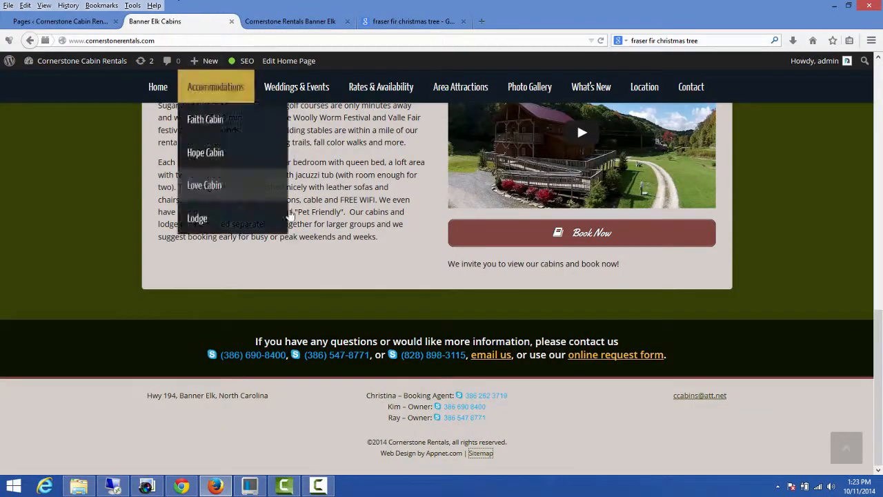
pyautogui.click(486, 453)
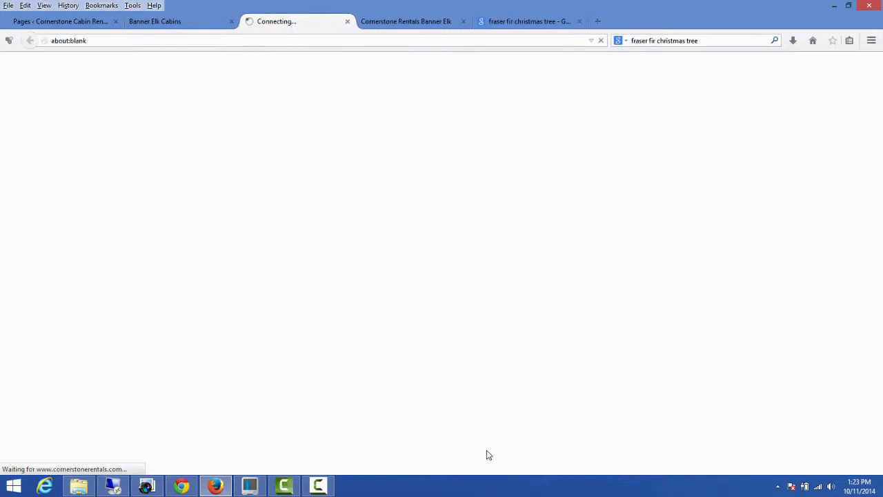
pyautogui.scroll(-1, 403, 273)
pyautogui.scroll(-5, 403, 273)
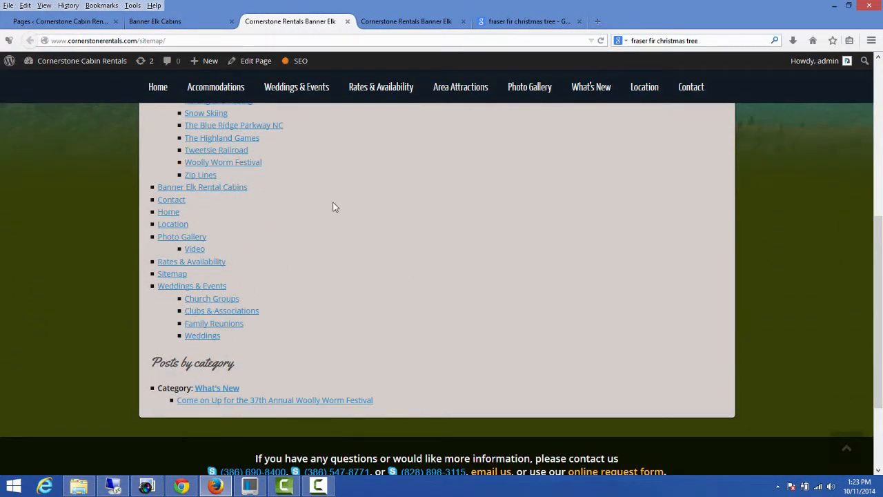
pyautogui.scroll(2, 338, 214)
pyautogui.scroll(2, 365, 224)
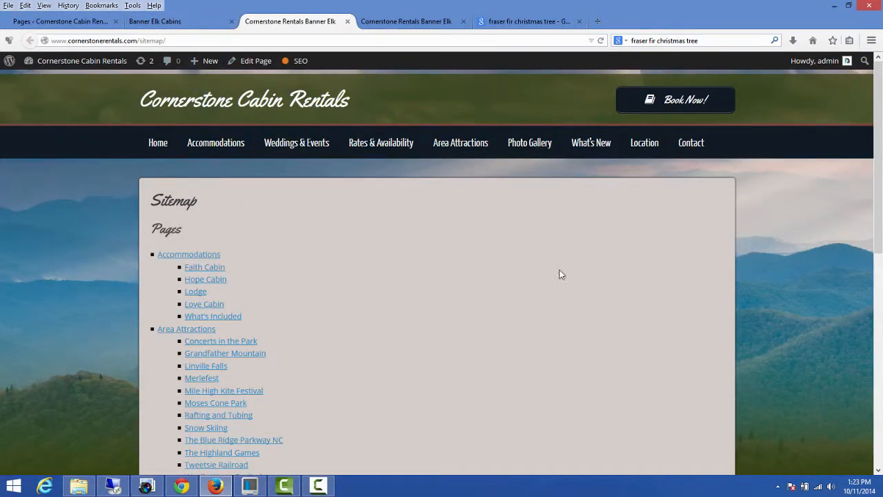
# Step: Return to the live Home page and review it from the cabin photos down to the video and booking section
pyautogui.click(164, 150)
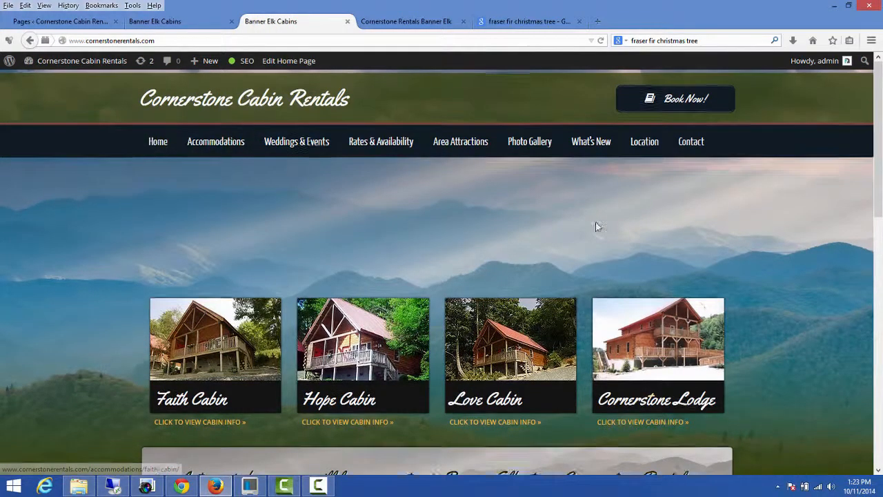
pyautogui.scroll(-5, 600, 221)
pyautogui.scroll(-5, 612, 216)
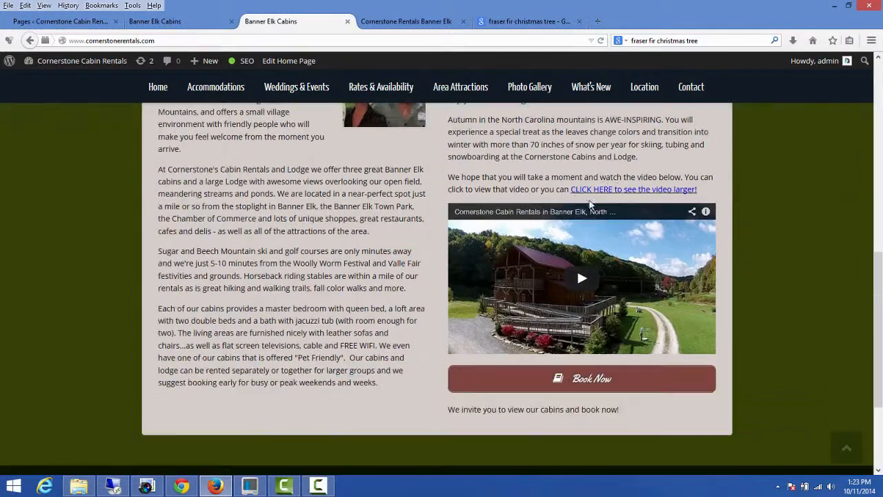
pyautogui.scroll(4, 788, 255)
pyautogui.scroll(3, 787, 256)
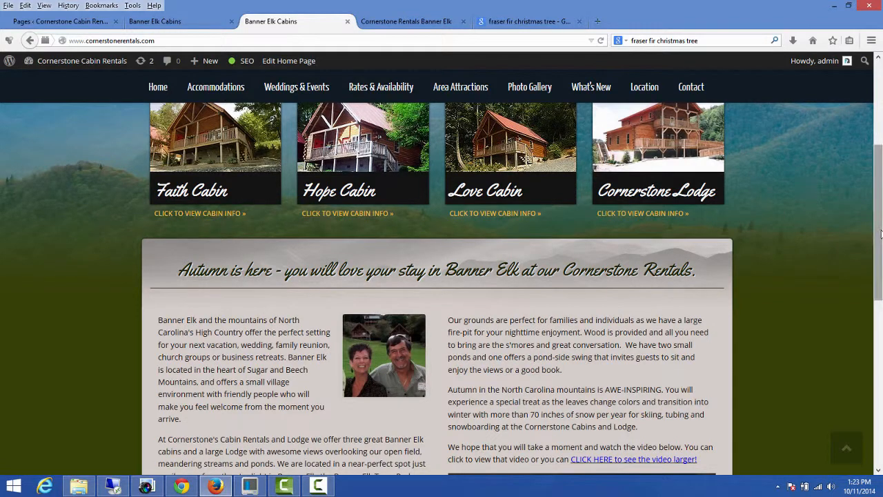
pyautogui.scroll(1, 881, 199)
pyautogui.moveTo(880, 199); pyautogui.dragTo(880, 144)
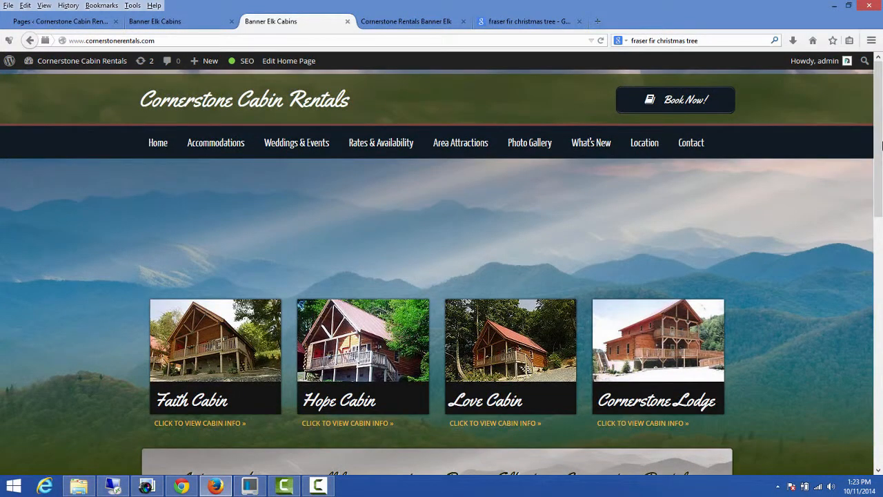